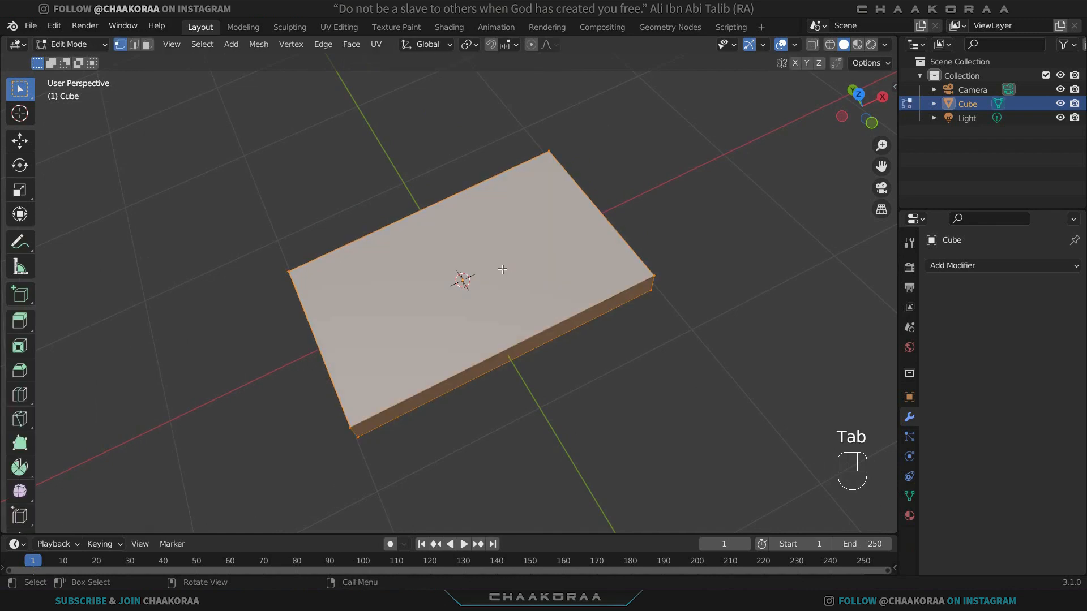
Step: Add a centred edge loop down the middle of the flat slab
key("ctrl+r")
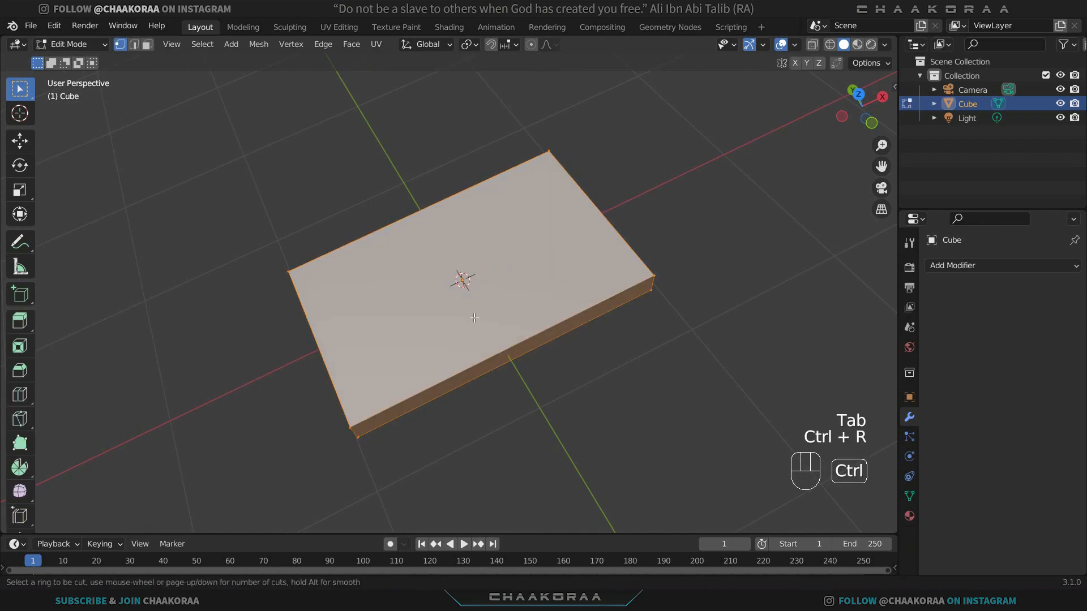
left_click(492, 333)
right_click(492, 333)
Step: Delete the left half's vertices and return to Object Mode
middle_click_drag(425, 320, 582, 233)
left_click_drag(249, 213, 348, 362)
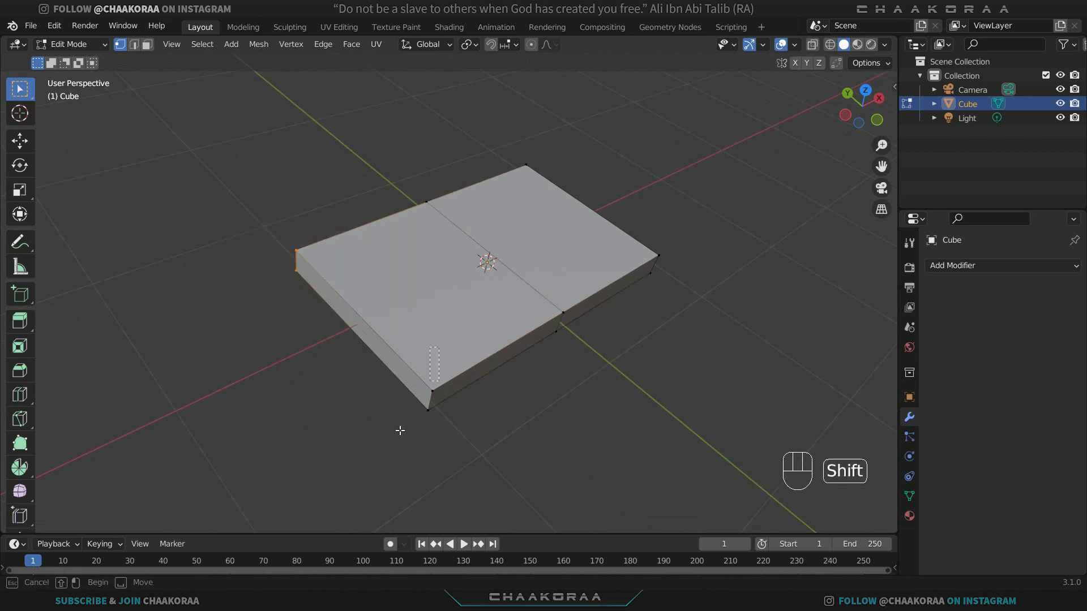
left_click_drag(433, 365, 391, 444, "shift")
key("x")
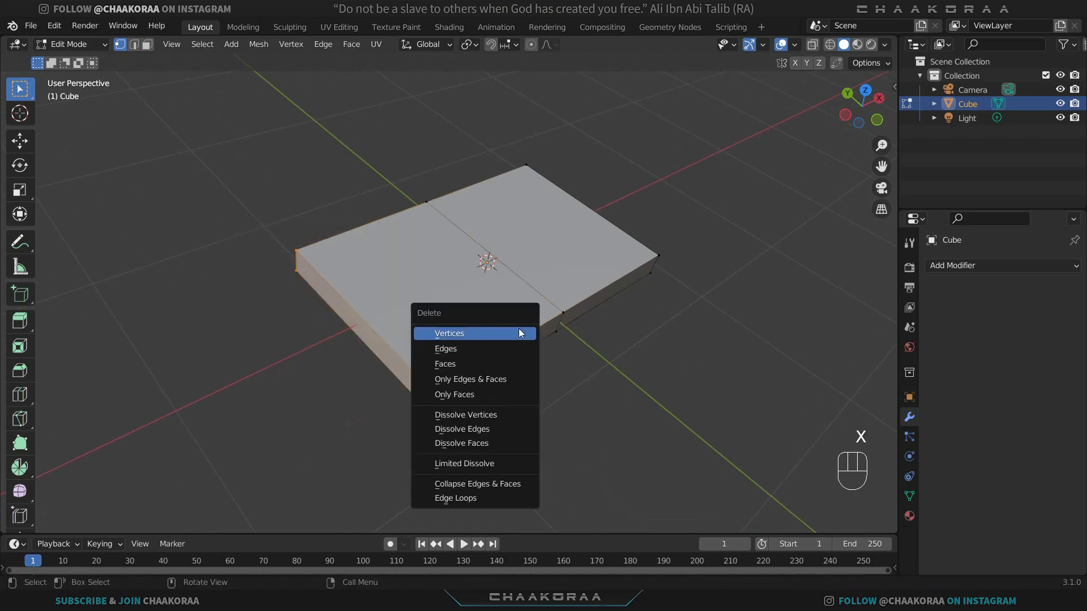
left_click(521, 333)
key("Tab")
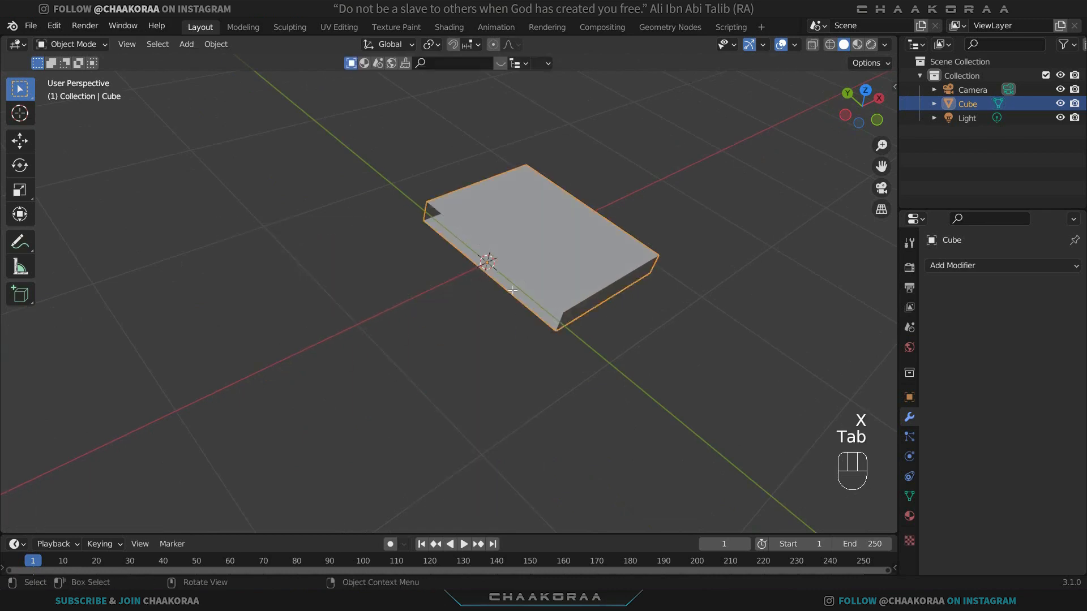
middle_click_drag(596, 300, 798, 379)
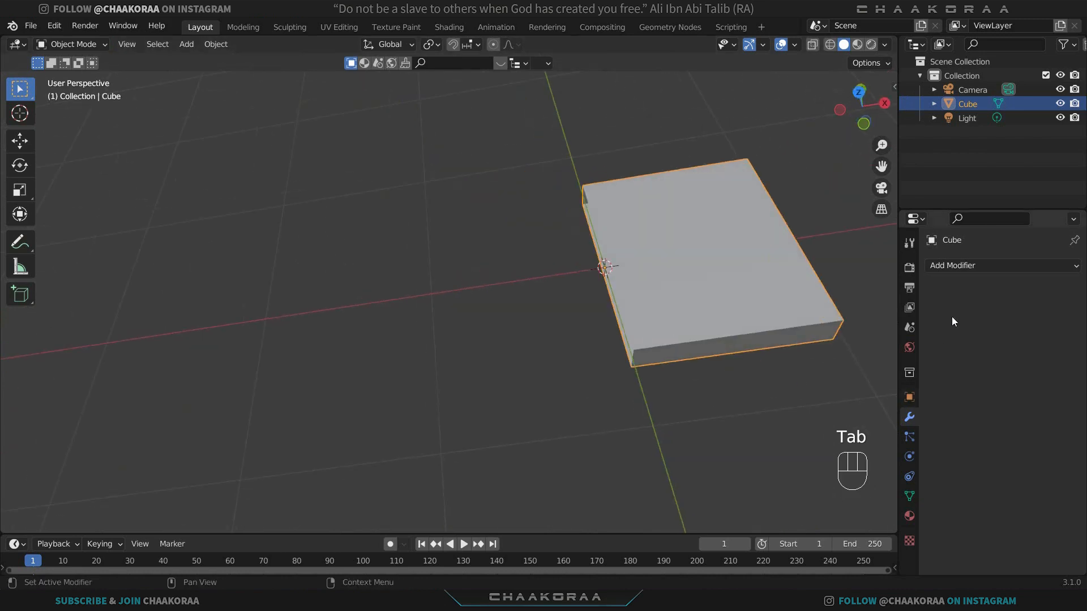
Step: Add a Mirror modifier and a level-2 Subdivision Surface modifier to the half slab
left_click(980, 267)
left_click(792, 417)
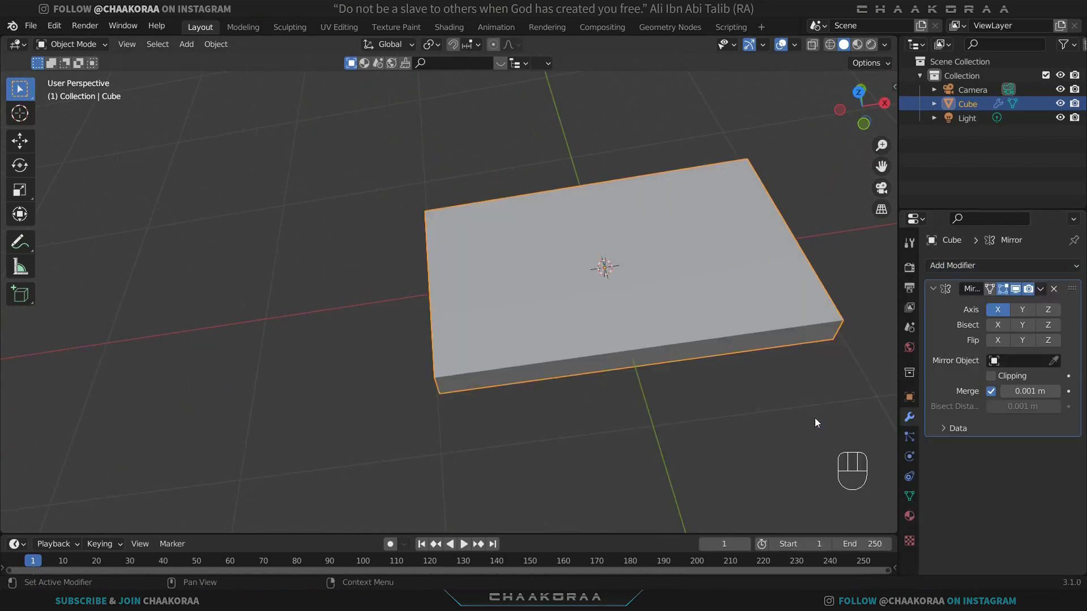
key("ctrl")
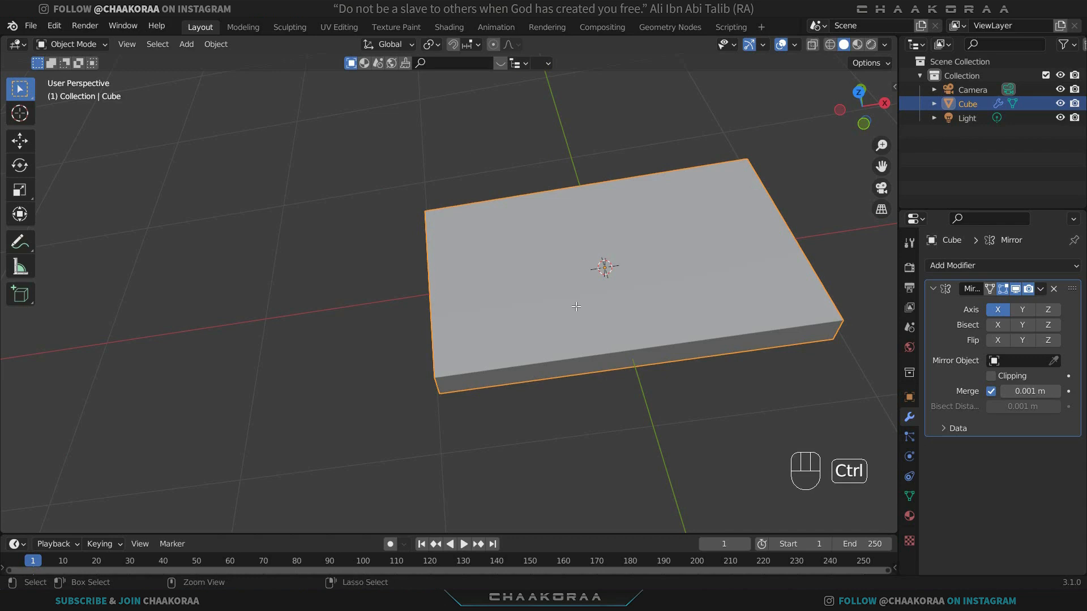
key("ctrl+2")
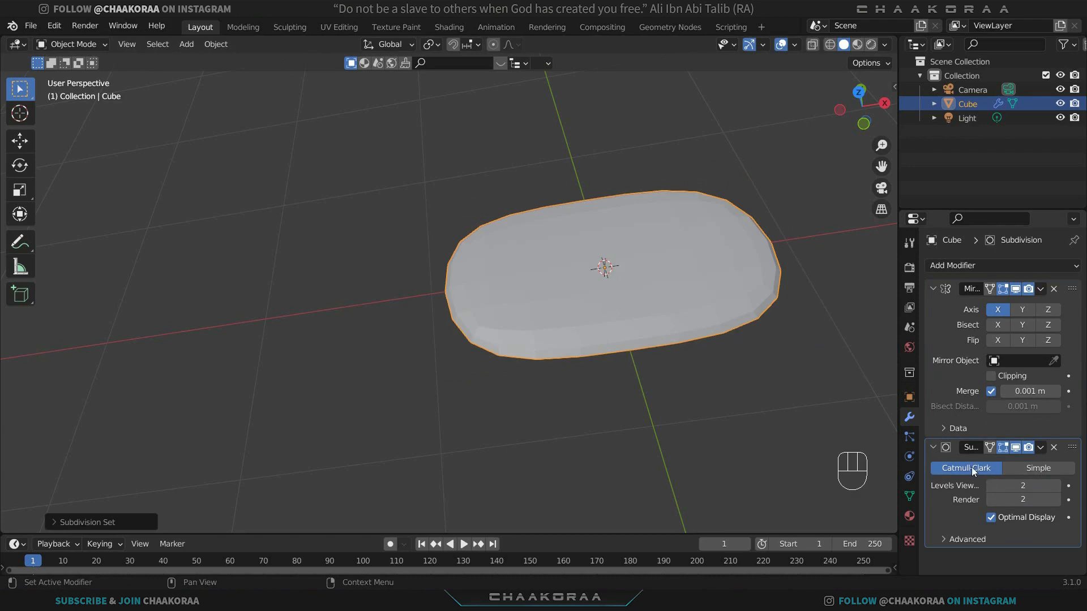
Step: Collapse the Mirror modifier panel and shade the slab smooth
left_click(933, 288)
left_click(966, 266)
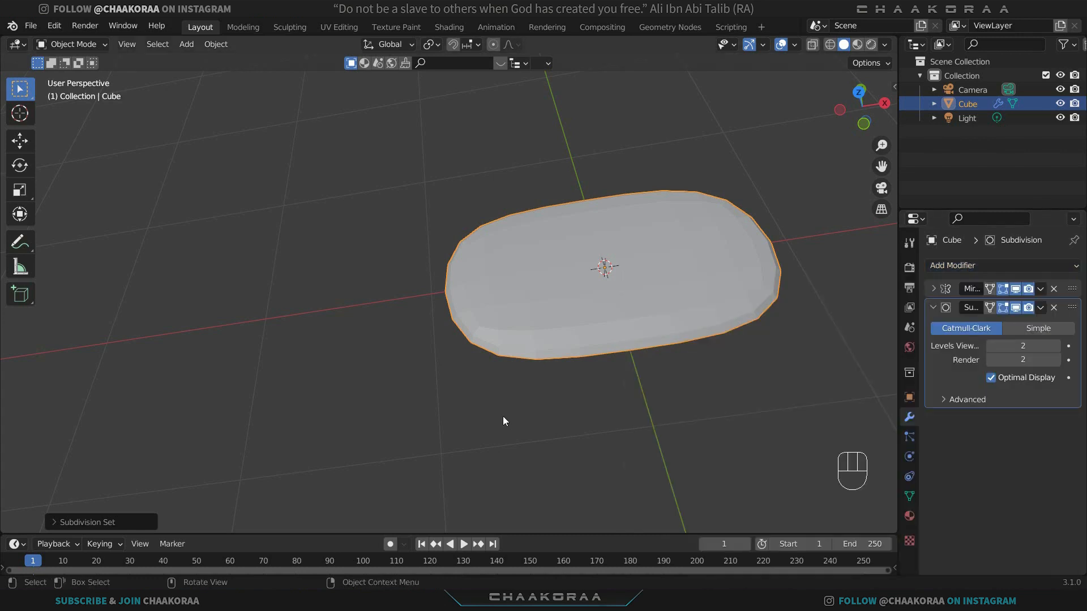
right_click(651, 238)
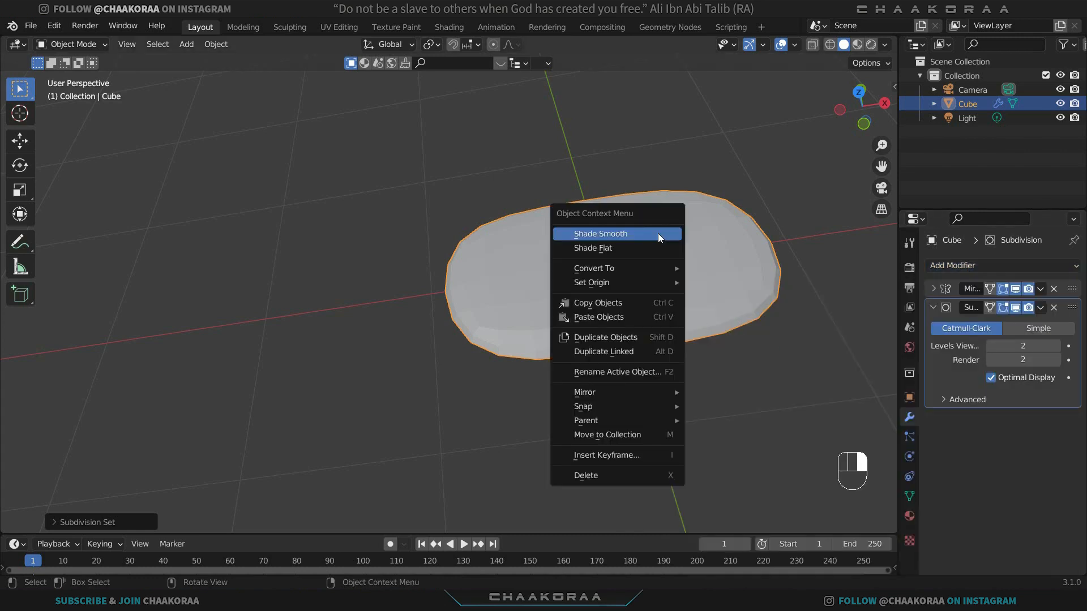
middle_click_drag(657, 233, 548, 300)
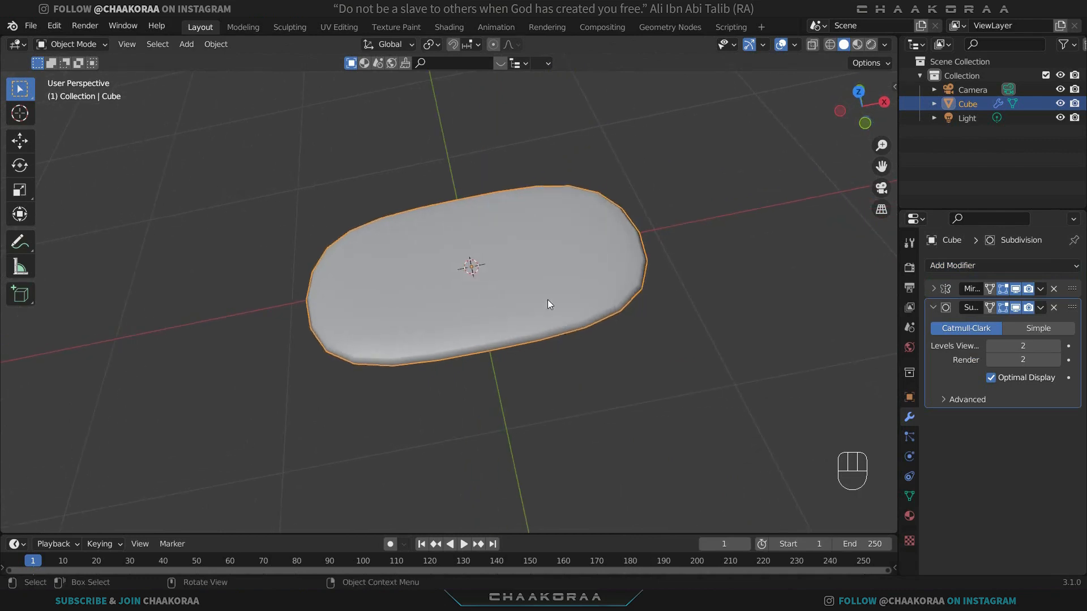
key("Tab")
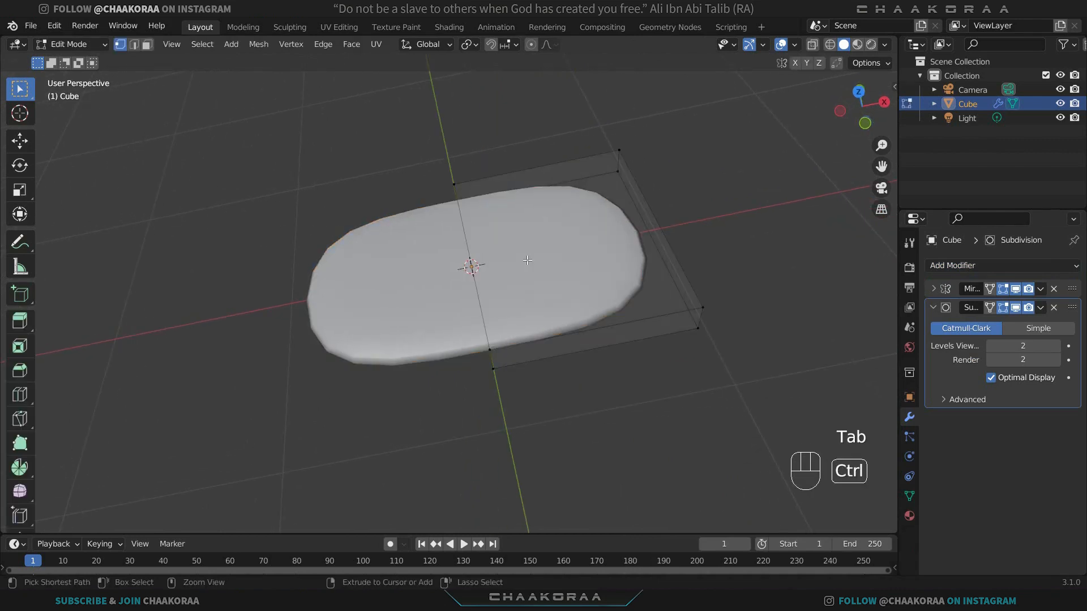
Step: Add an edge loop near the slab's right end
key("ctrl+r")
left_click(540, 191)
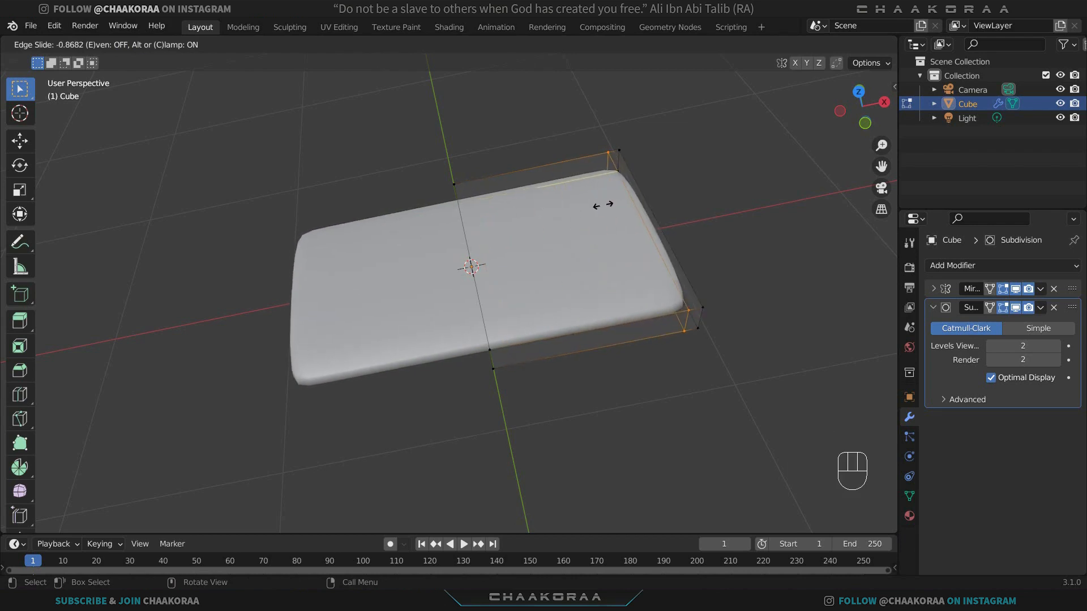
left_click(706, 303)
middle_click_drag(707, 303, 486, 371, "shift")
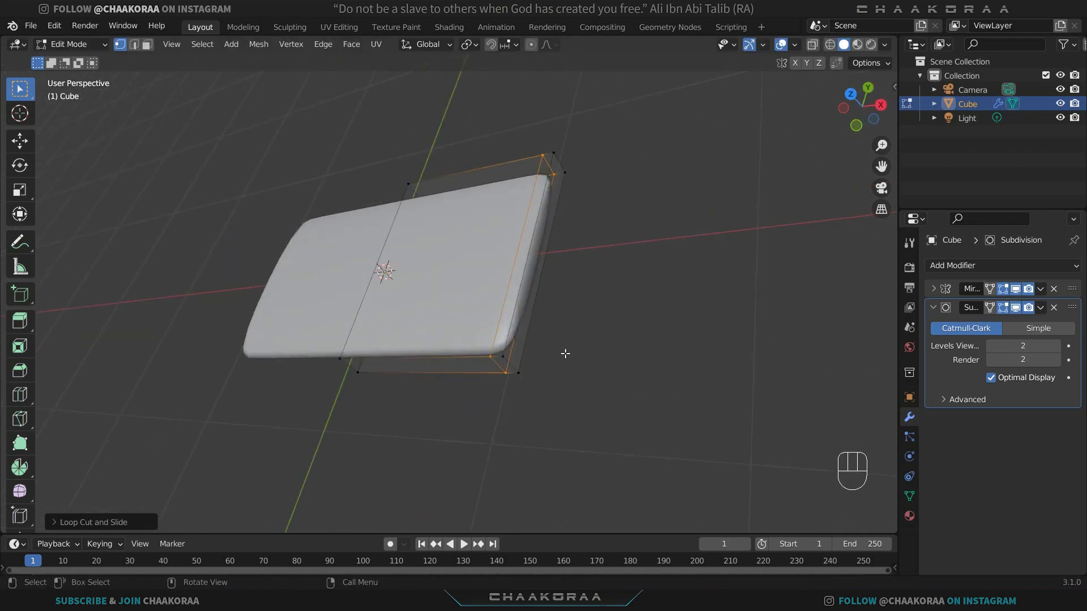
middle_click_drag(565, 354, 539, 340)
Step: Add a centred edge loop and bevel it
key("ctrl+r")
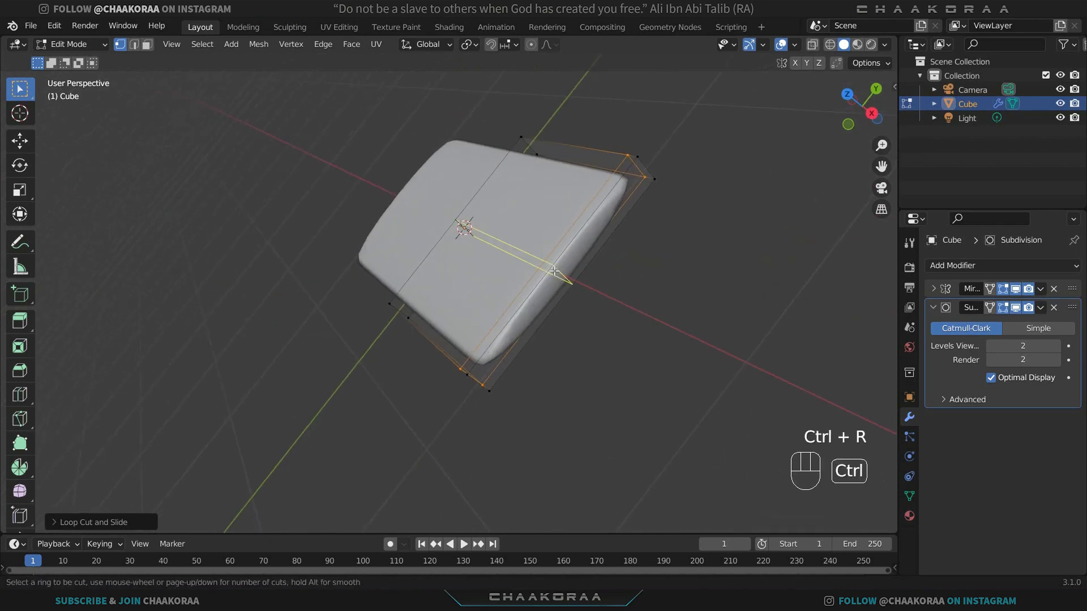
left_click(570, 294)
right_click(570, 291)
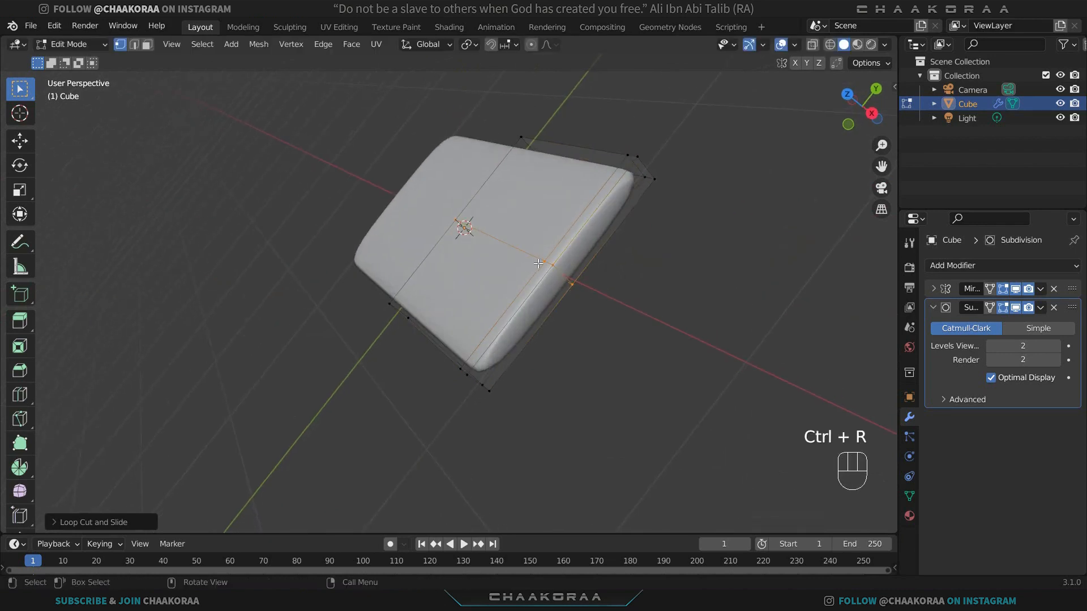
key("ctrl+b")
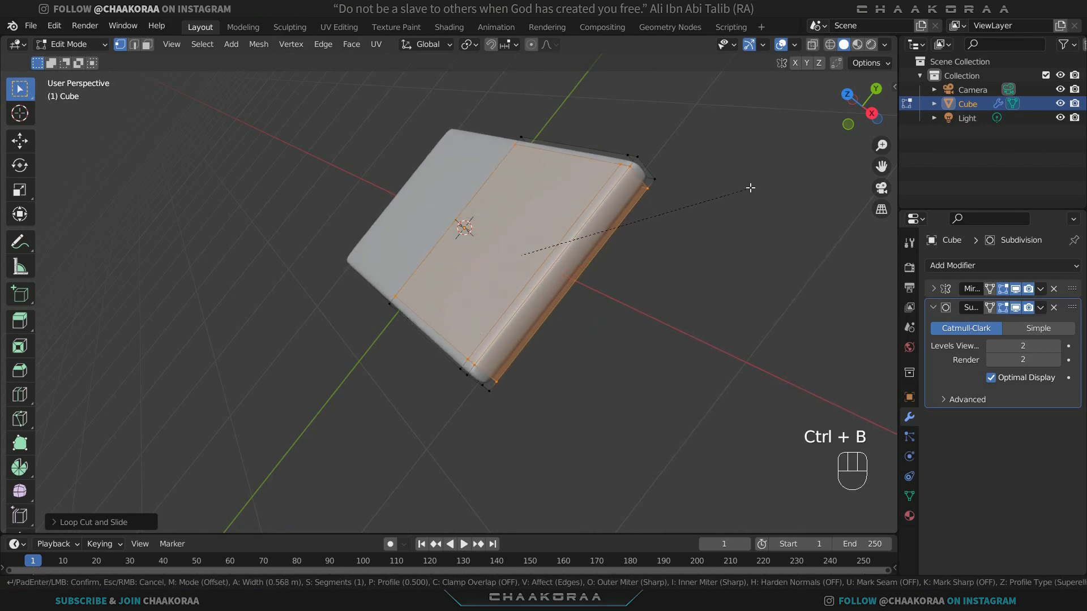
left_click(701, 194)
Step: Loop-cut around the slab's side faces, bevel that loop, and return to Object Mode
middle_click_drag(421, 282, 540, 328)
middle_click_drag(520, 289, 584, 306, "shift")
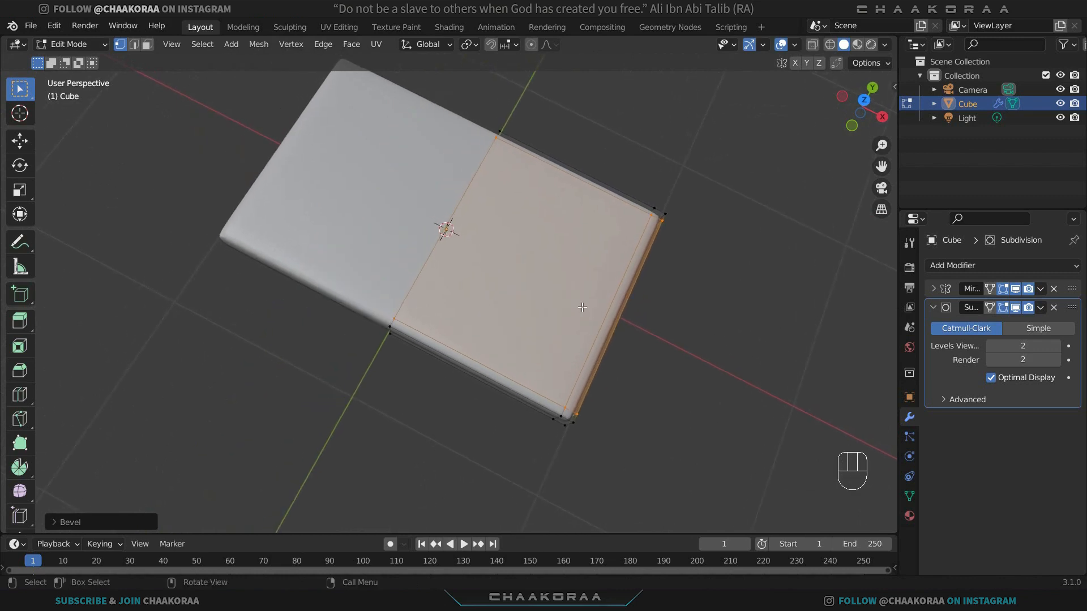
middle_click_drag(532, 349, 553, 274)
middle_click_drag(498, 385, 444, 297)
scroll(532, 341, "up", 2)
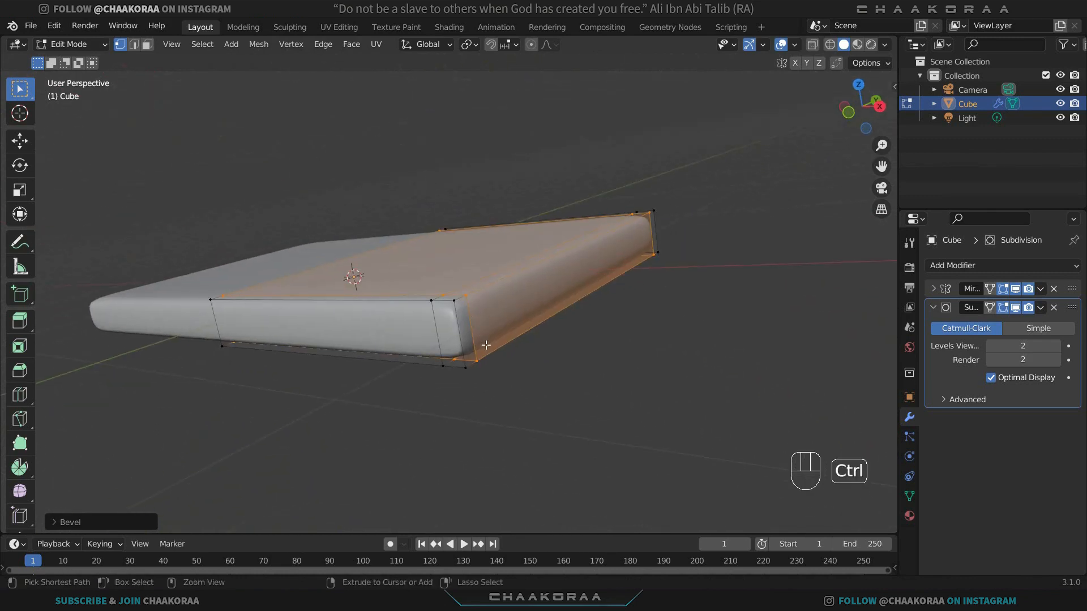
key("ctrl+r")
left_click(561, 311)
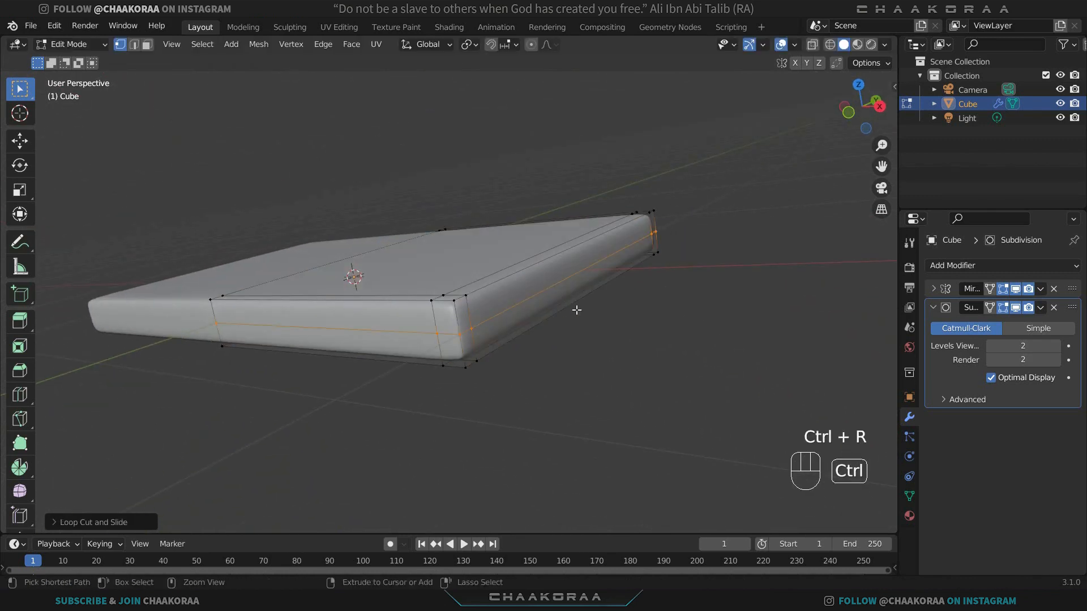
key("ctrl+b")
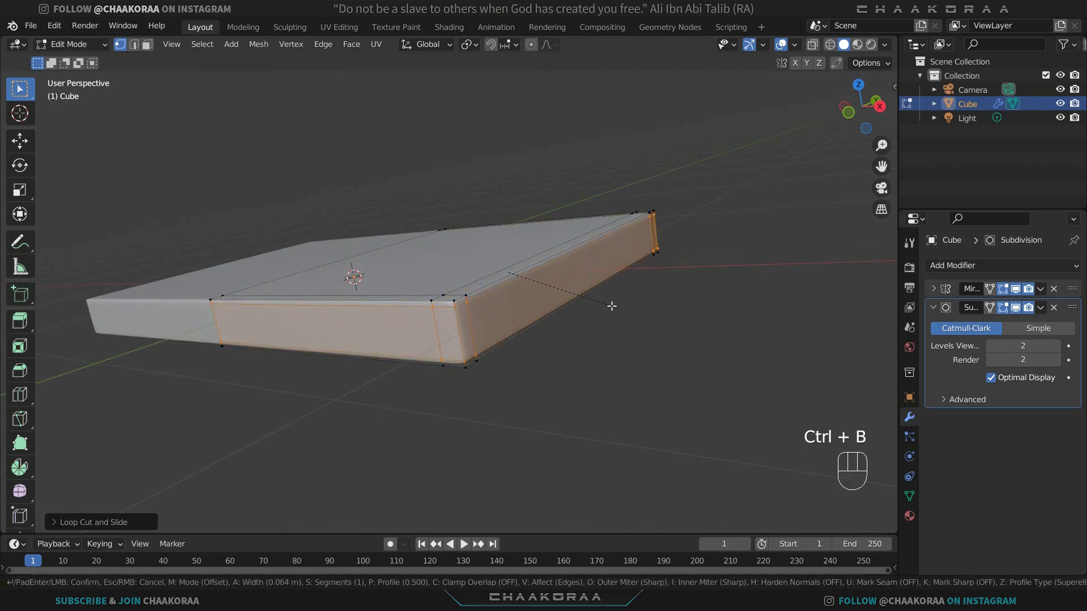
left_click(610, 307)
key("Tab")
middle_click_drag(500, 315, 599, 389)
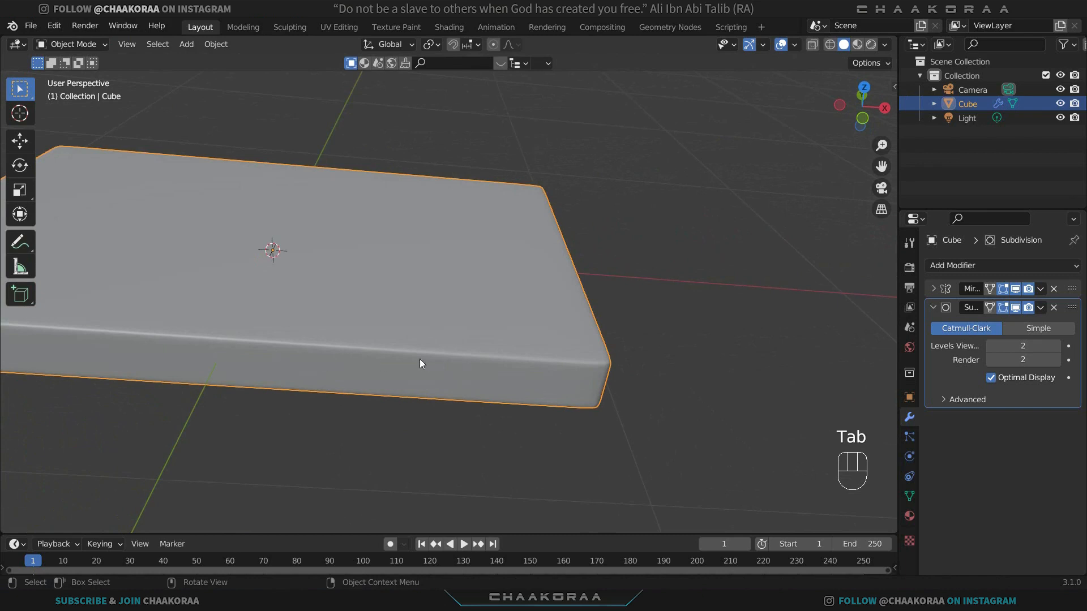
Step: In Edit Mode, shift the right-end edge loop slightly along X
key("Tab")
middle_click_drag(451, 283, 517, 382)
scroll(457, 332, "down", 1)
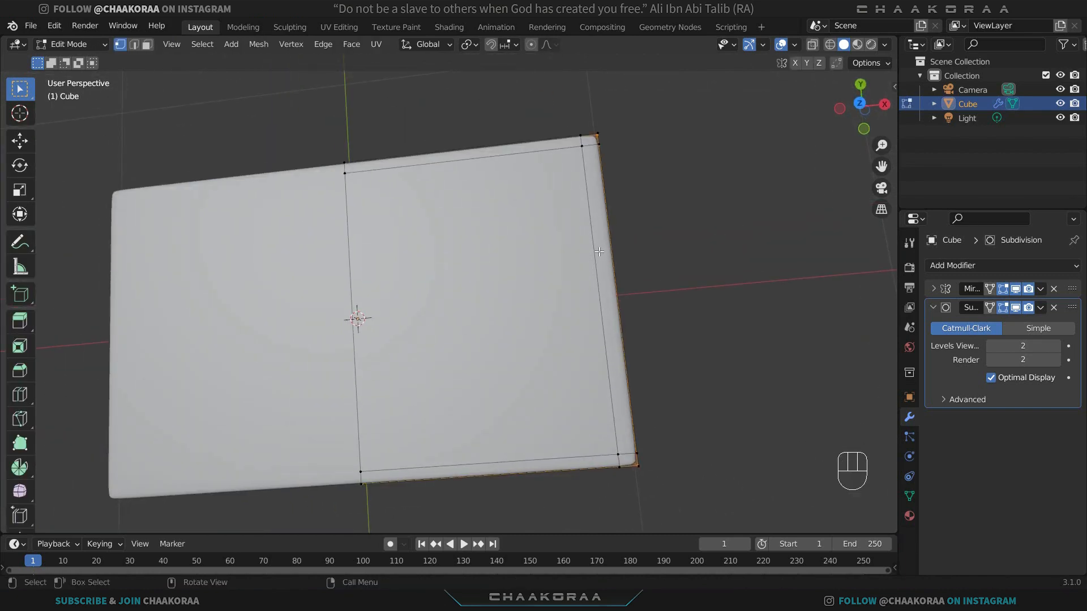
key("alt+a")
left_click(590, 232, "alt")
key("g")
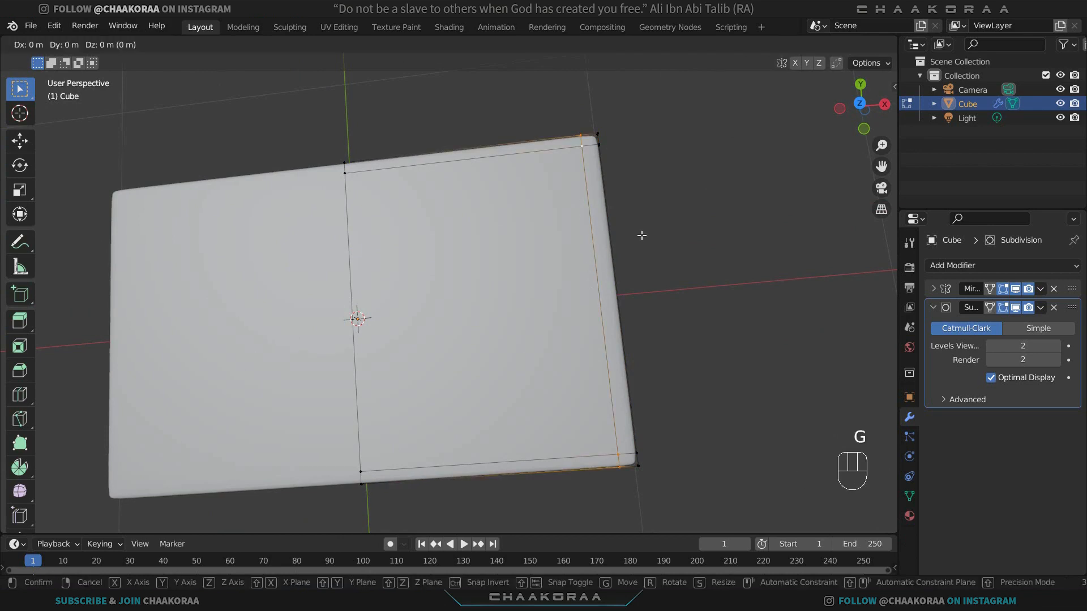
key("y")
key("x")
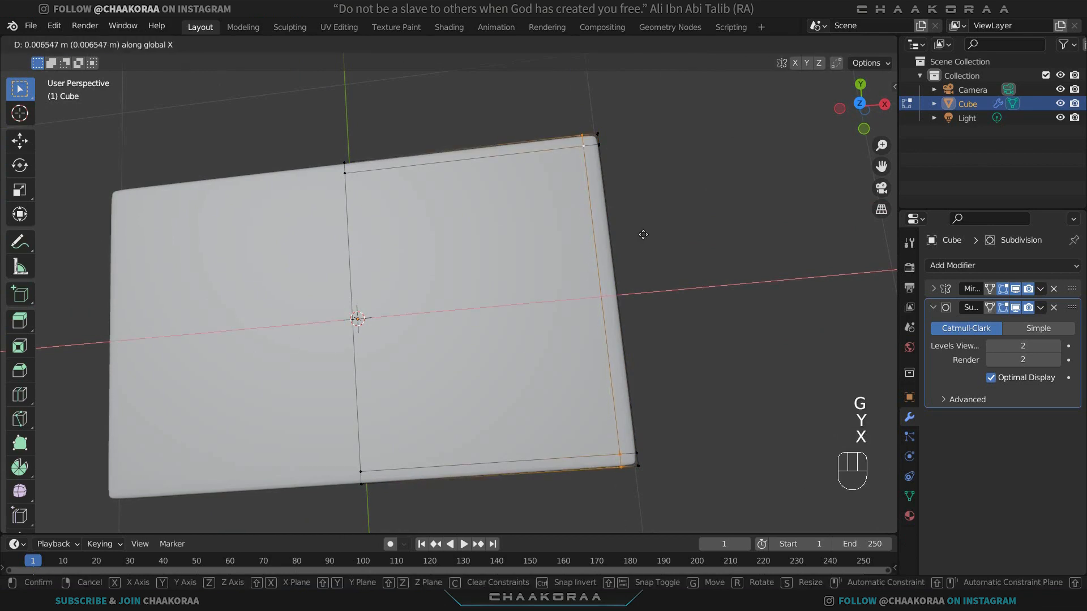
left_click(643, 235)
Step: Select the top face of the tray's right half in face mode
key("3")
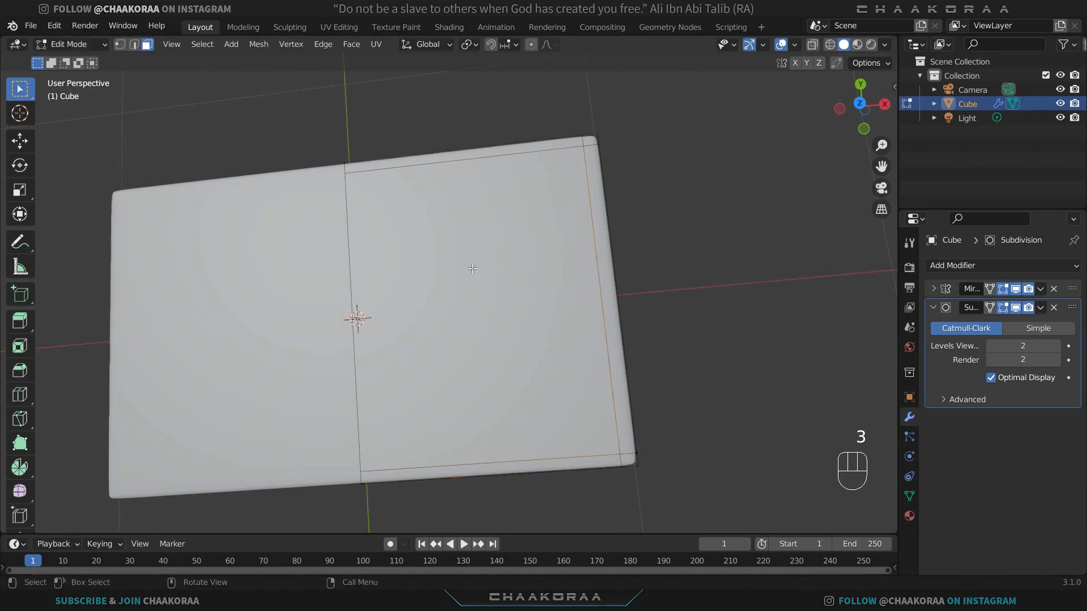
left_click(434, 257)
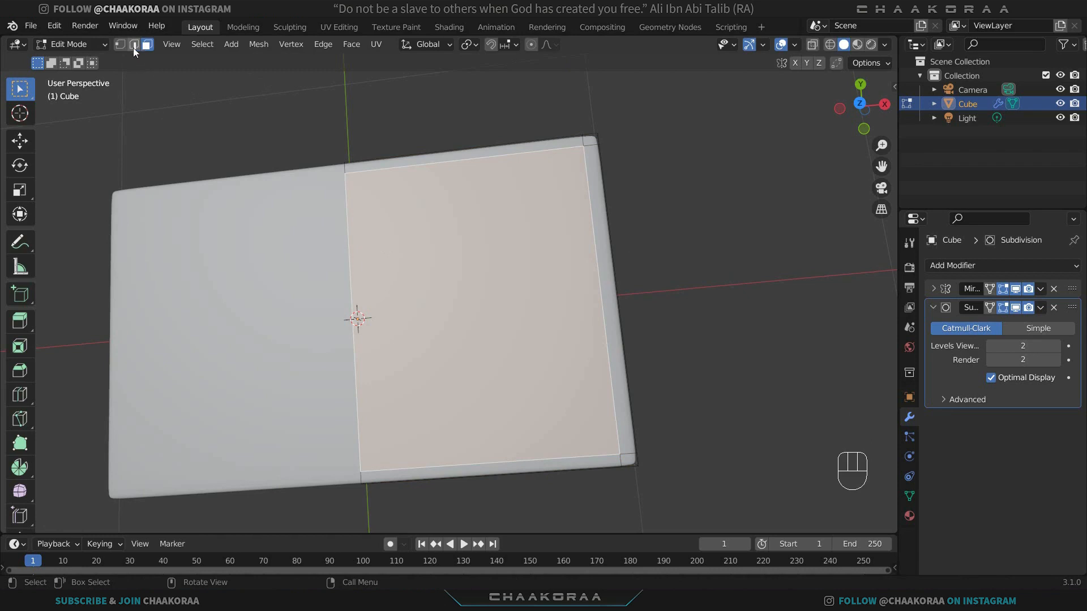
middle_click_drag(481, 322, 461, 256)
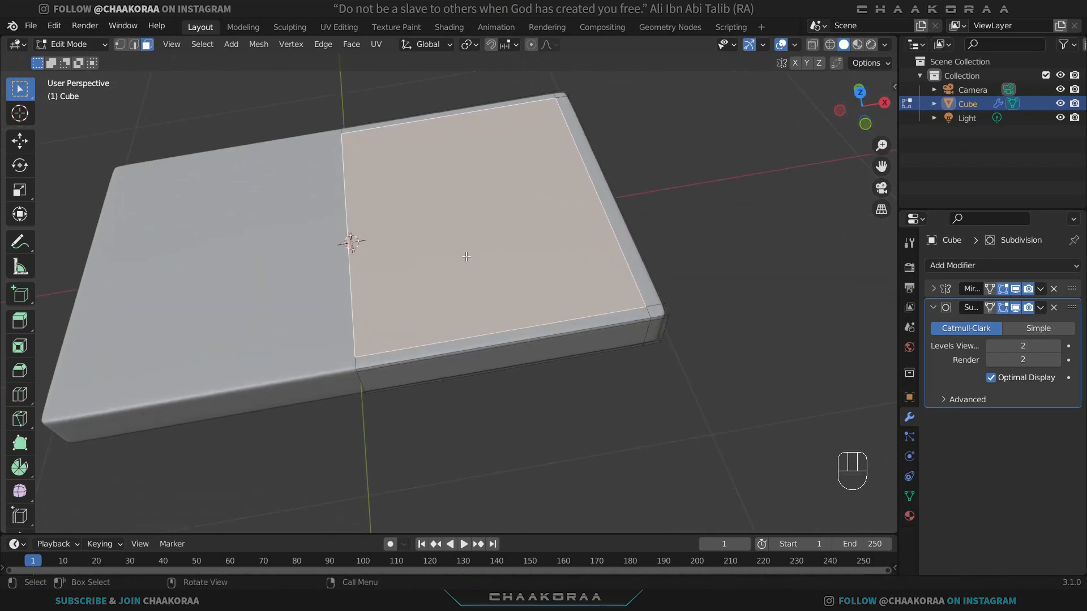
Step: In front view with X-ray on, extrude the selected top faces downward
key("KP_1")
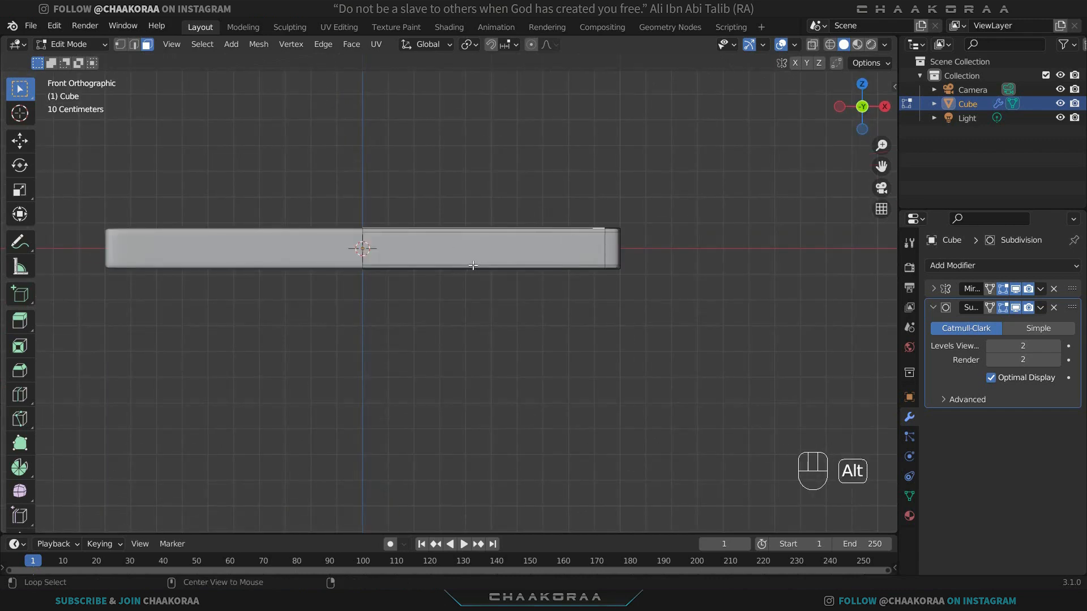
key("alt+z")
middle_click_drag(475, 245, 526, 300, "shift")
scroll(616, 352, "up", 3)
middle_click_drag(617, 352, 551, 296, "shift")
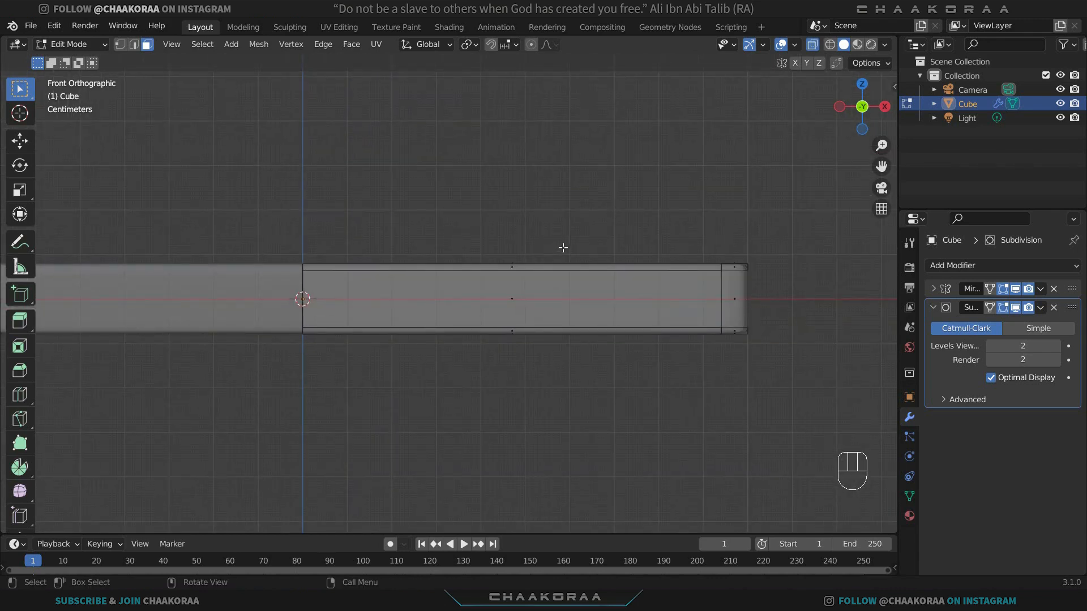
key("e")
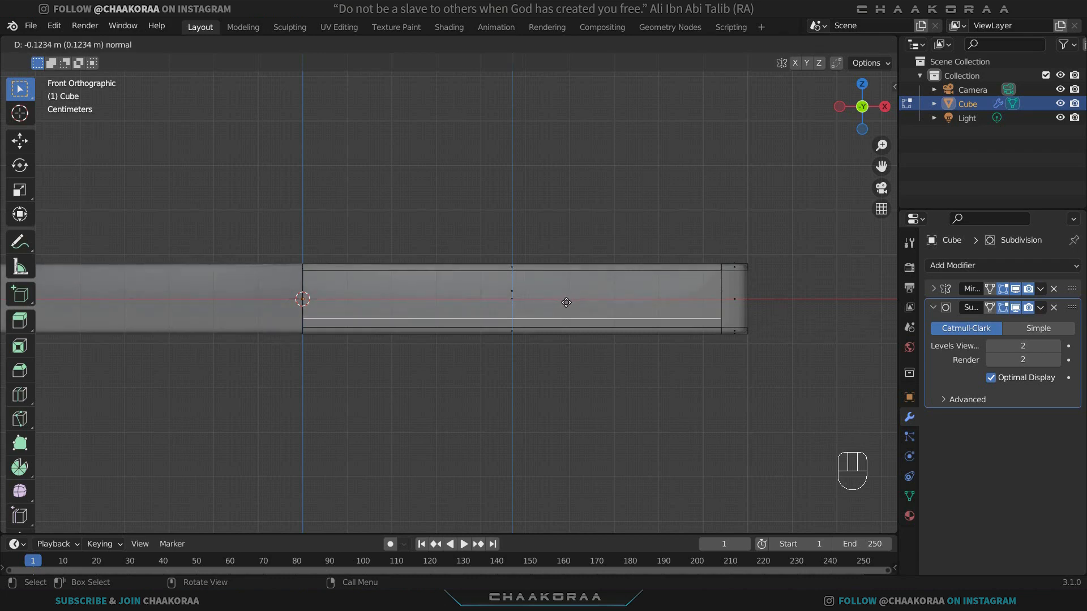
left_click(566, 302)
Step: Turn X-ray off and select the long edge along the central seam
middle_click_drag(360, 270, 422, 280)
key("alt+z")
key("2")
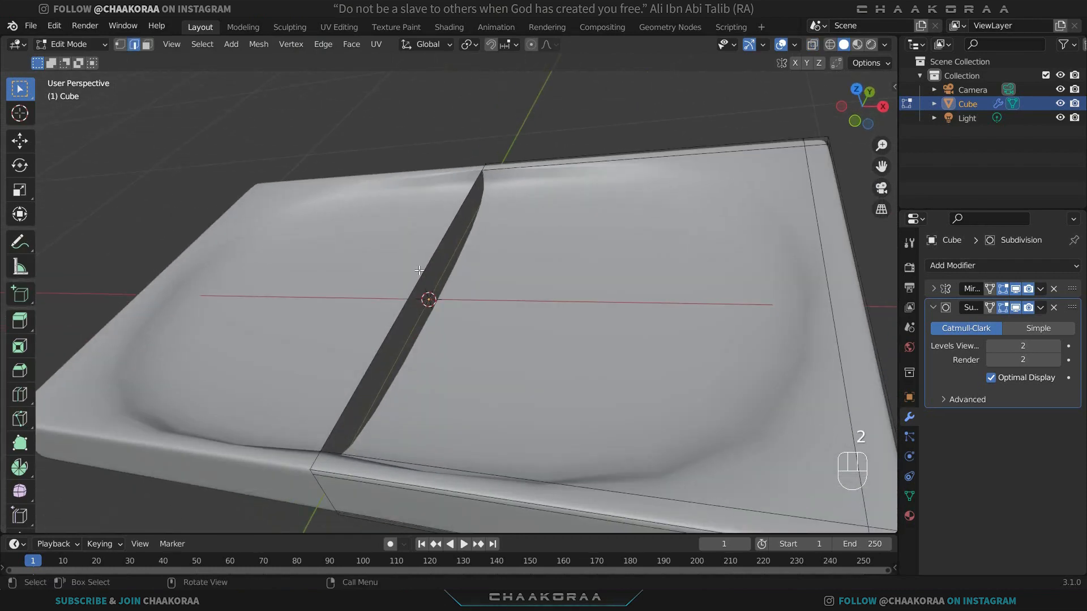
left_click(412, 308)
Step: Delete the selected seam edge so the basin floor runs continuously across the centre
key("x")
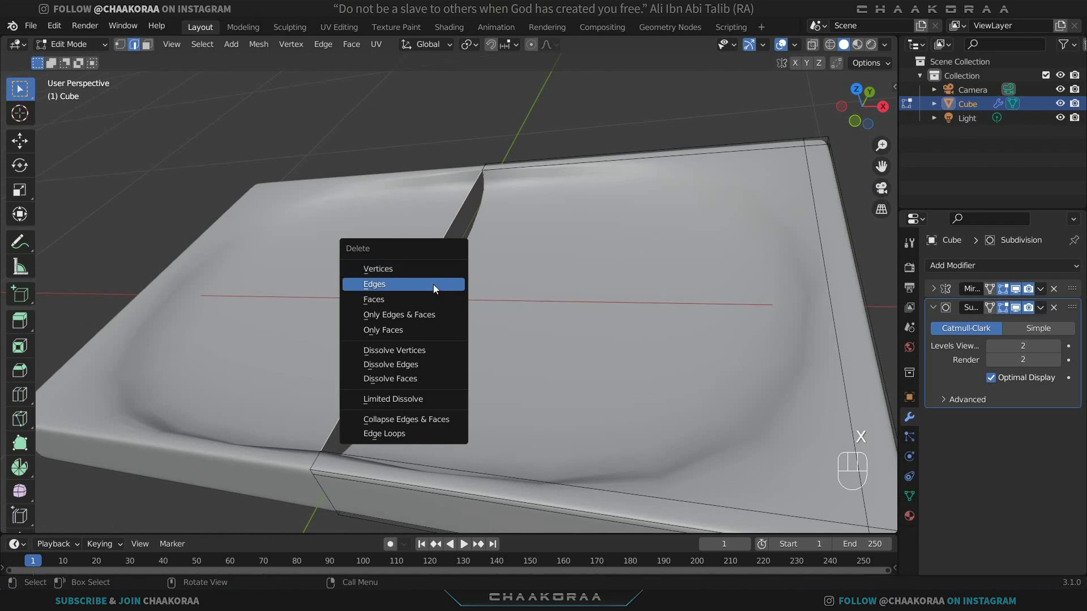
left_click(433, 284)
middle_click_drag(433, 284, 578, 361)
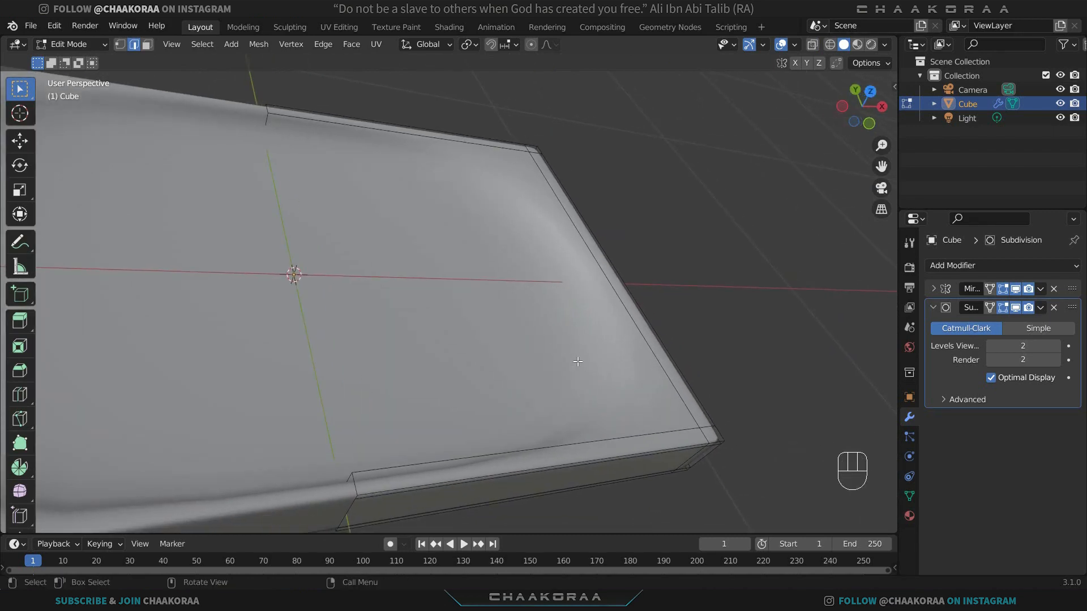
middle_click_drag(489, 260, 394, 293, "shift")
middle_click_drag(375, 218, 285, 228, "shift")
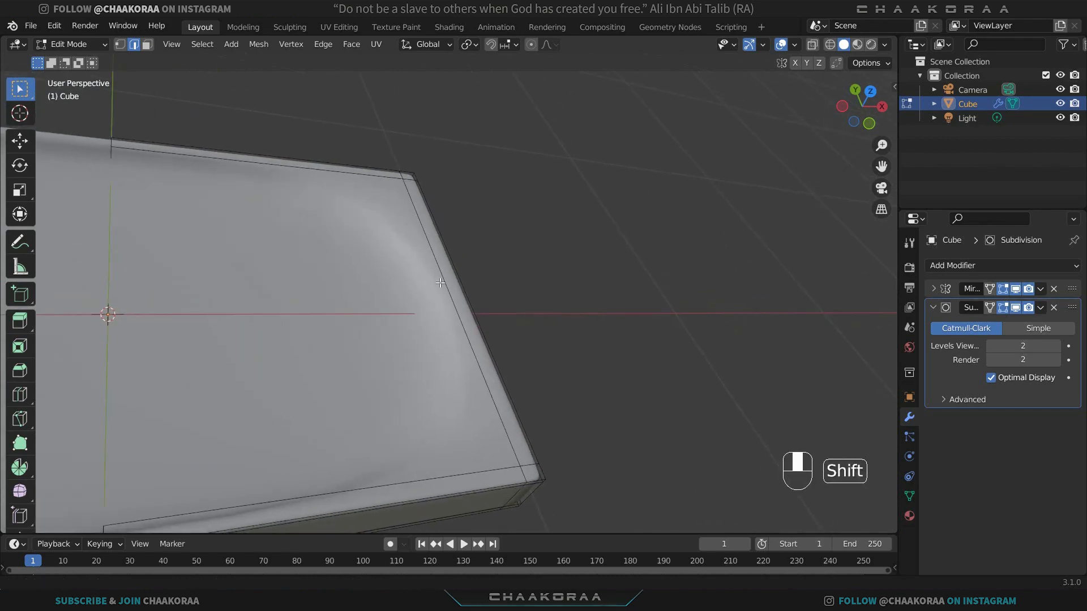
middle_click_drag(397, 296, 638, 381, "shift")
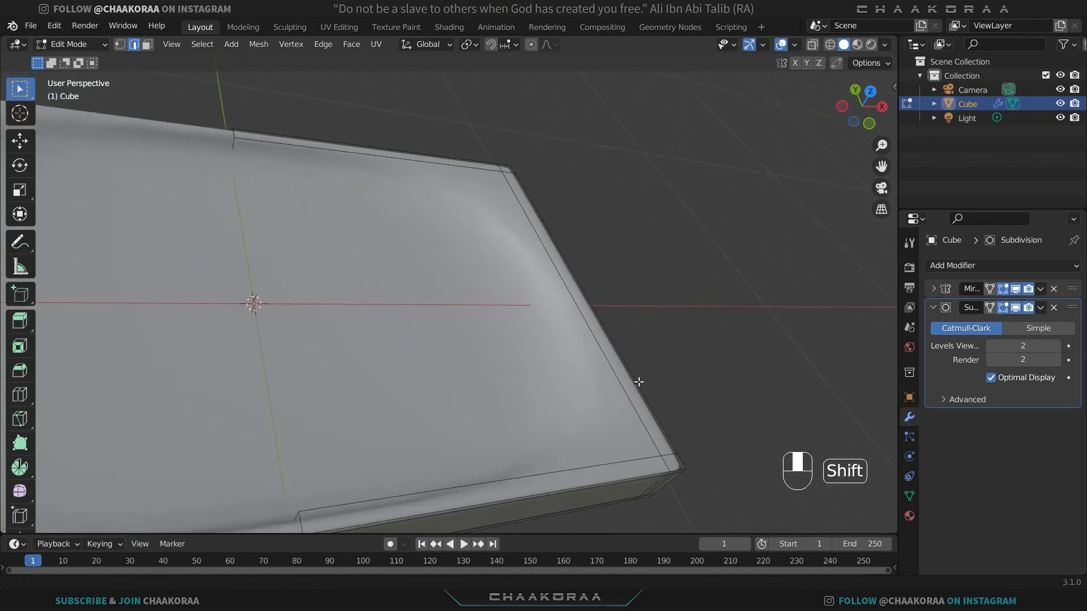
middle_click_drag(642, 421, 524, 388)
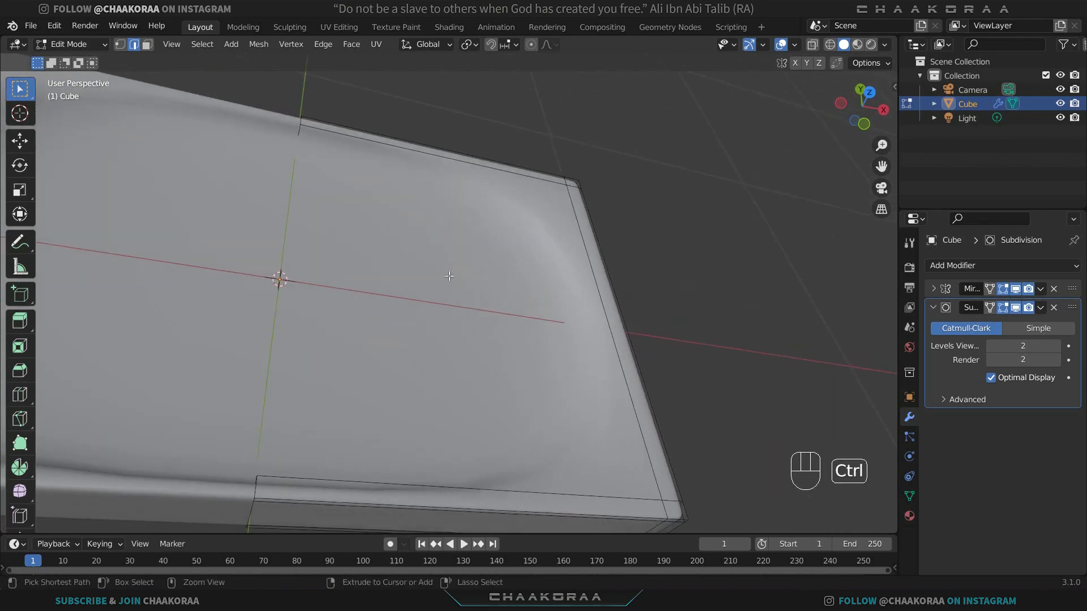
Step: Add an edge loop along the tray's rim
key("ctrl+r")
left_click(447, 189)
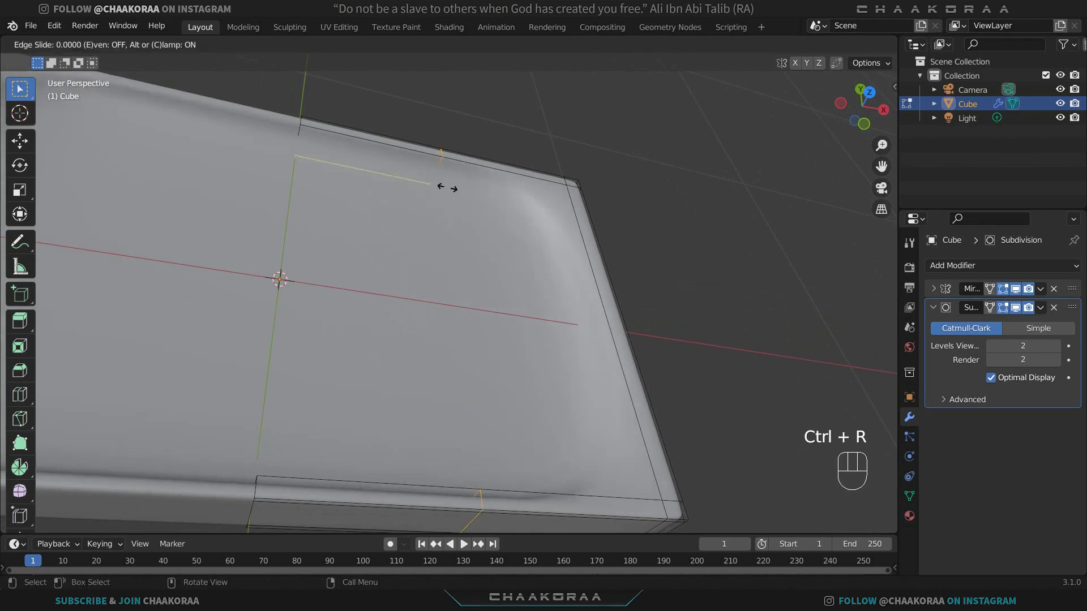
left_click(562, 209)
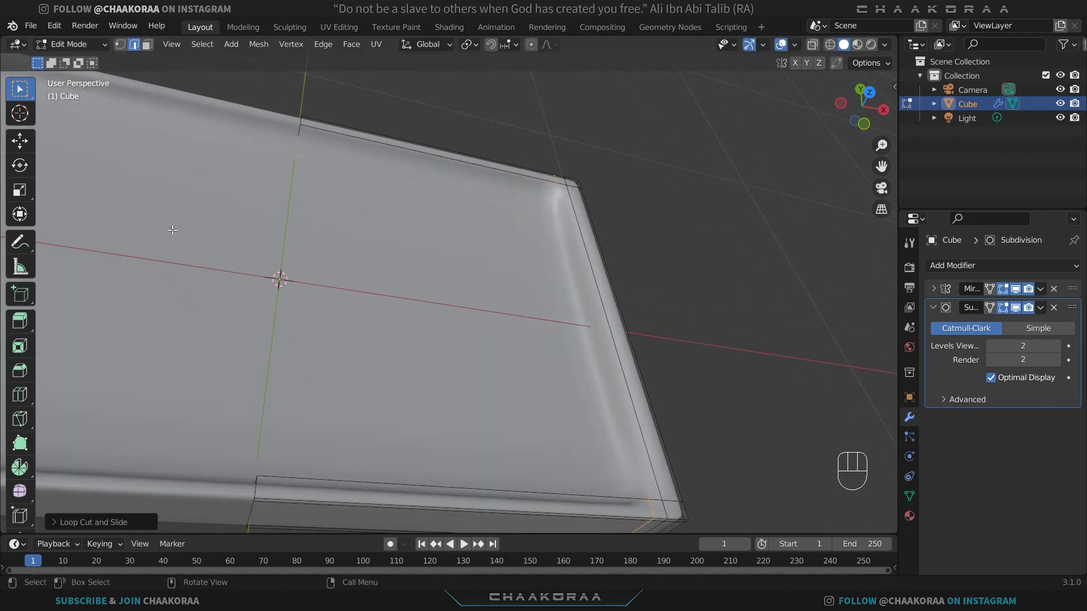
middle_click_drag(563, 209, 433, 258)
middle_click_drag(433, 258, 369, 272)
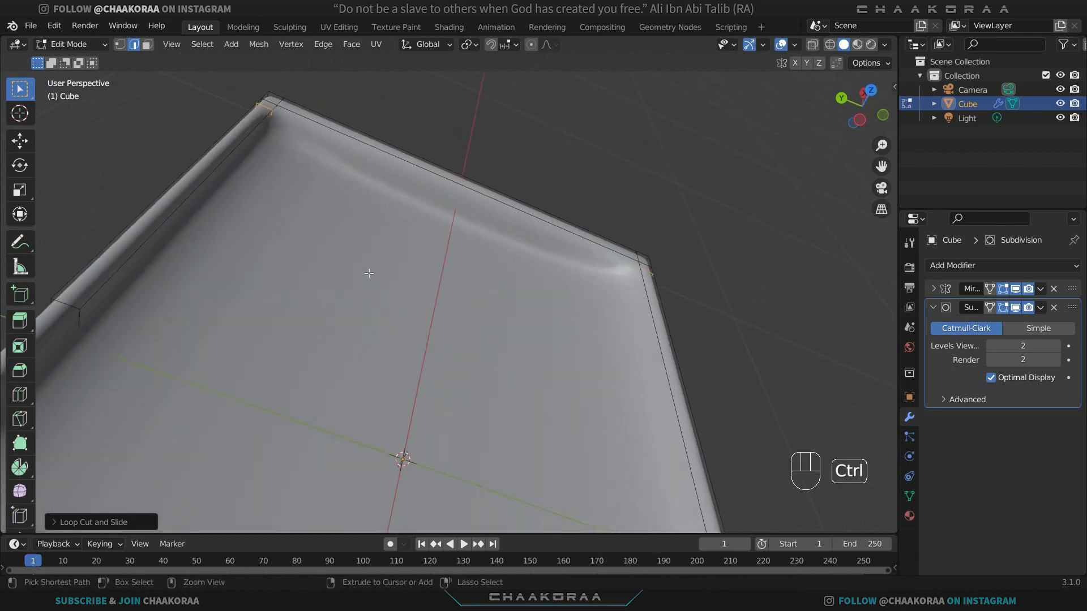
Step: Add an edge loop across the middle, bevel it, and preview in Object Mode
key("ctrl+r")
left_click(491, 208)
left_click(492, 206)
key("ctrl+v")
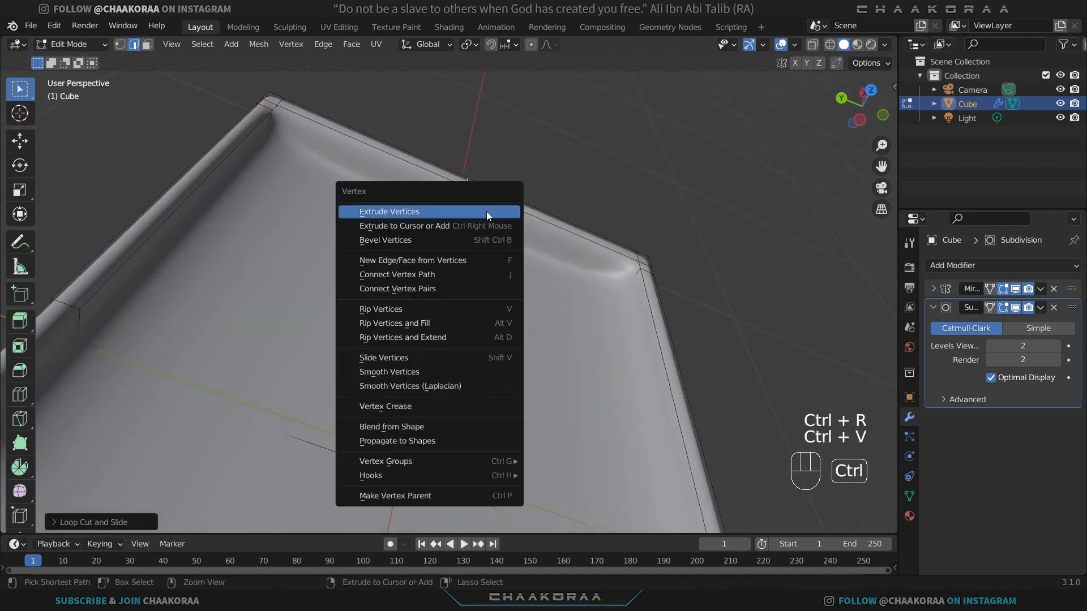
key("Escape")
key("ctrl+b")
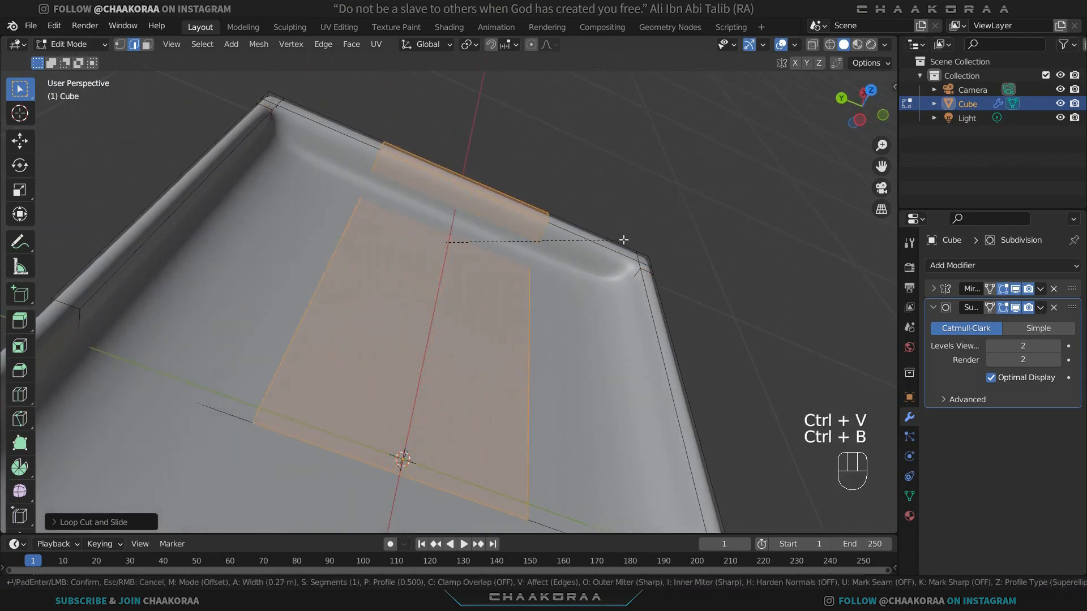
left_click(718, 247)
key("Tab")
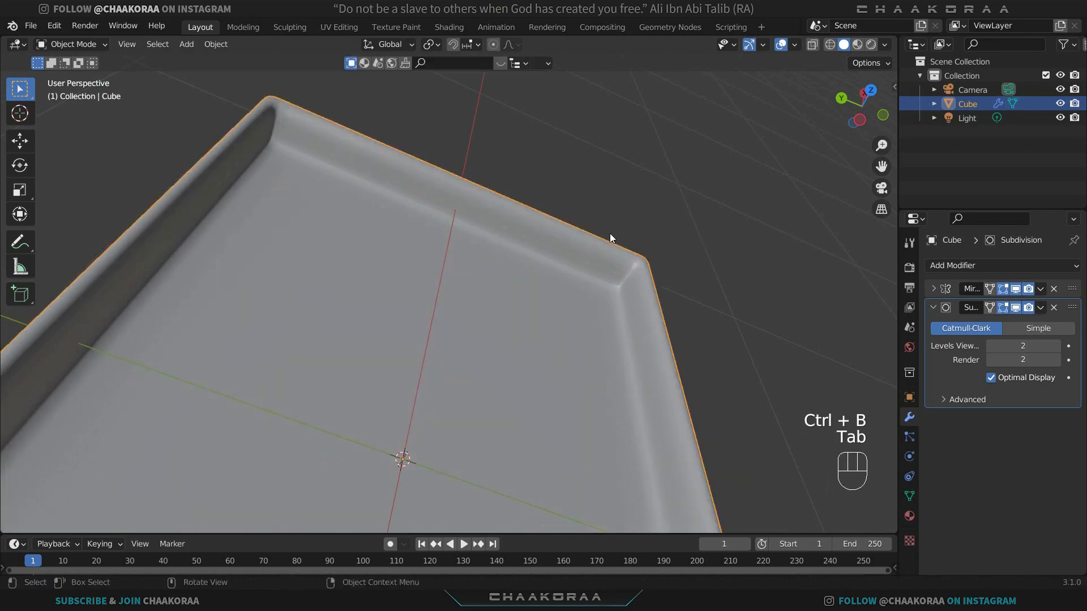
middle_click_drag(610, 233, 679, 256)
key("Tab")
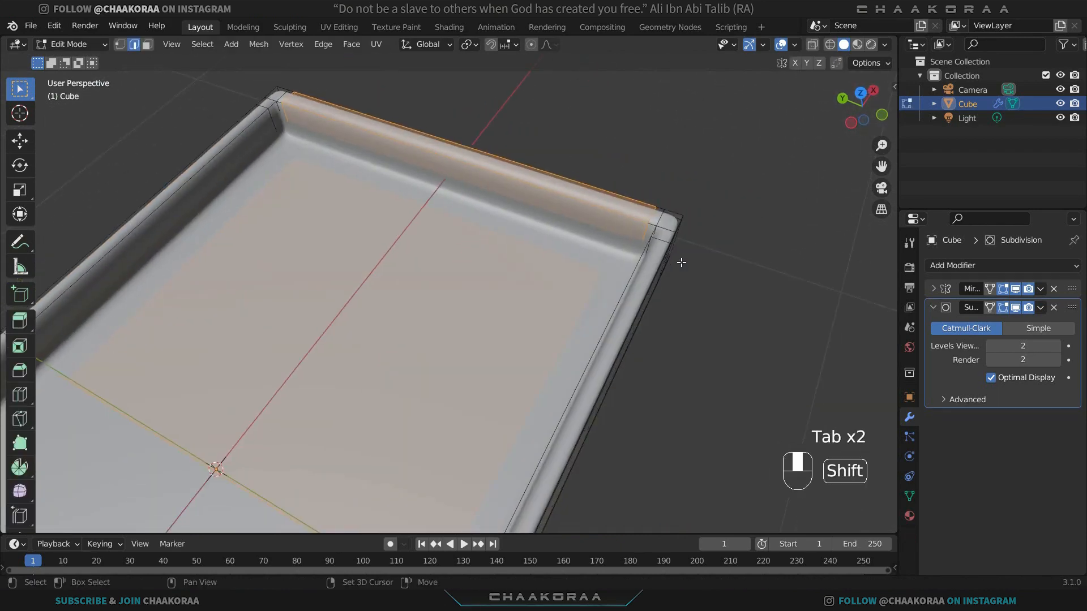
Step: Add two more edge loops along the rim on opposite edges
key("ctrl+r")
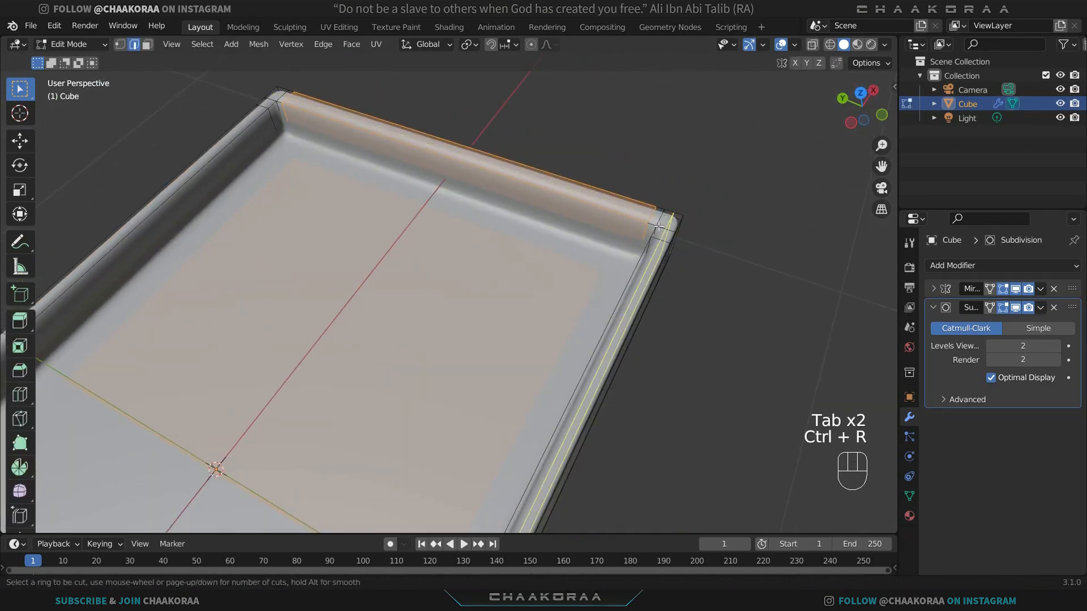
left_click(666, 223)
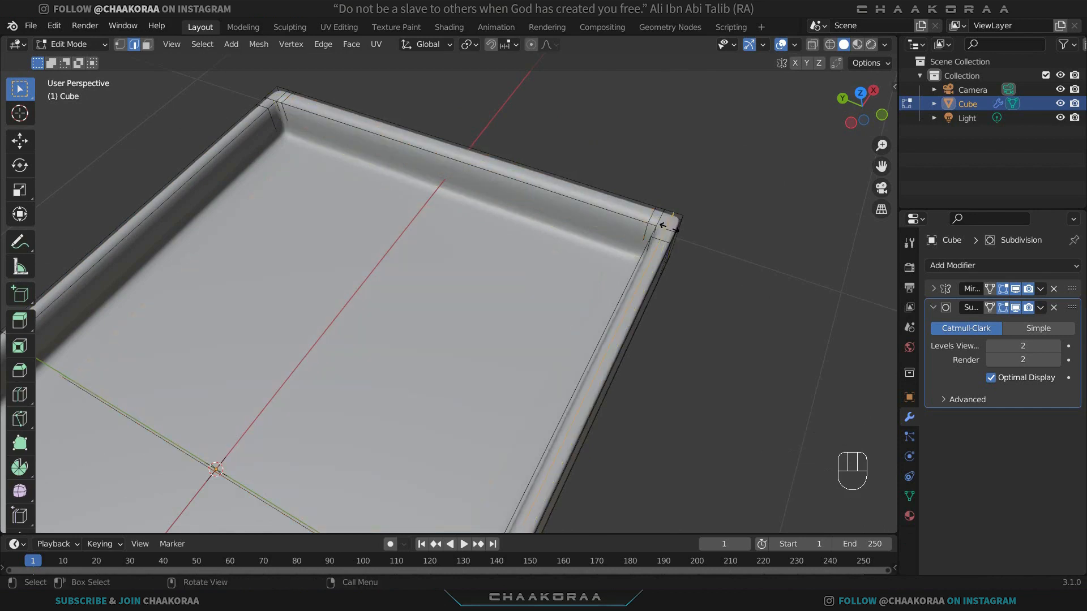
left_click(666, 226)
key("ctrl+r")
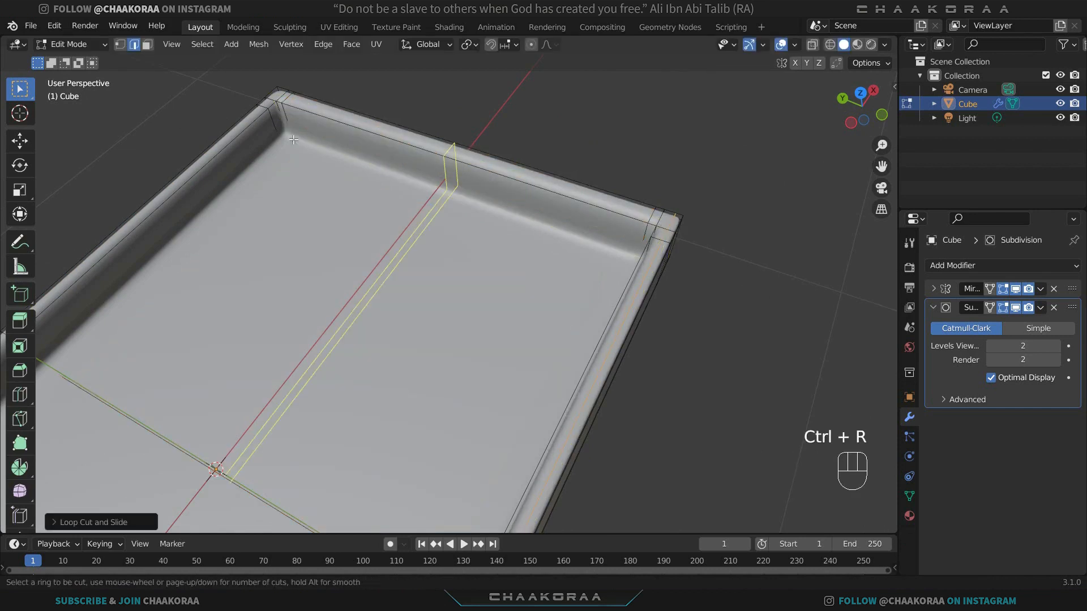
middle_click_drag(492, 212, 627, 223, "shift")
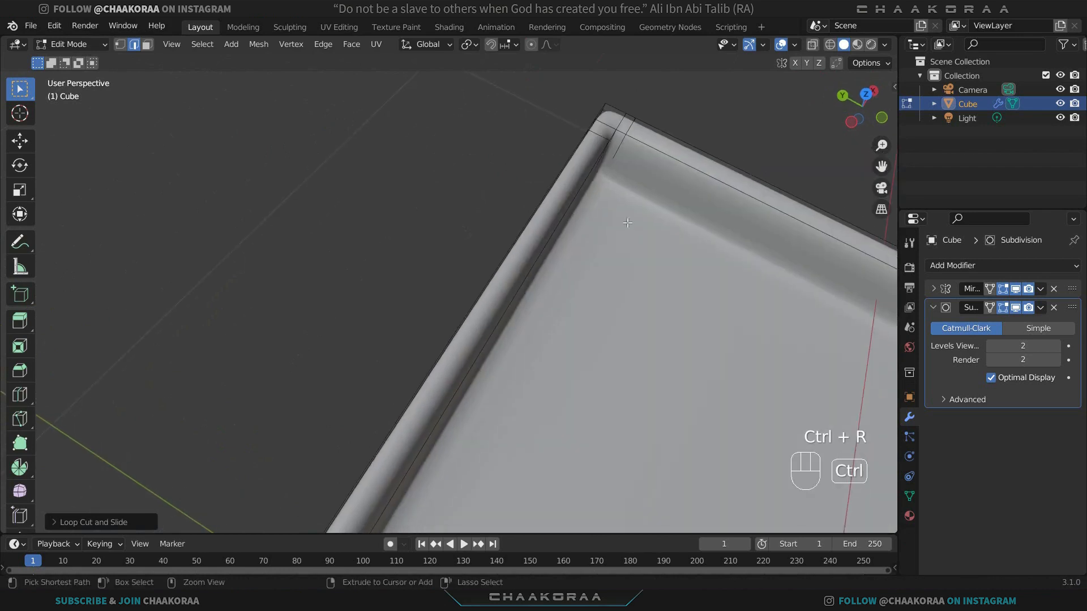
left_click(604, 129)
left_click(604, 130)
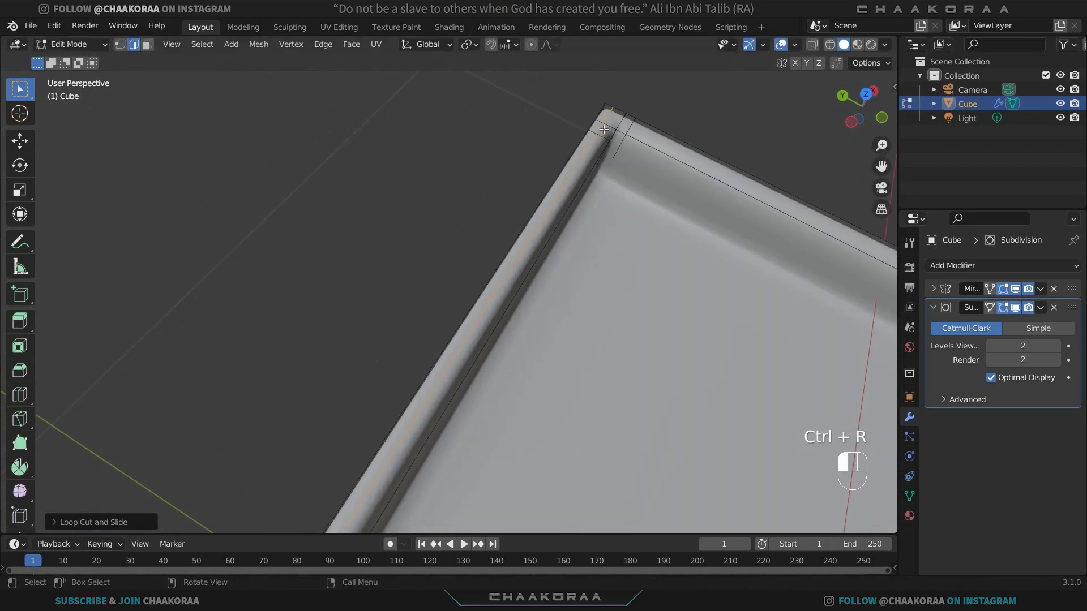
middle_click_drag(646, 228, 526, 277)
scroll(527, 277, "down", 4)
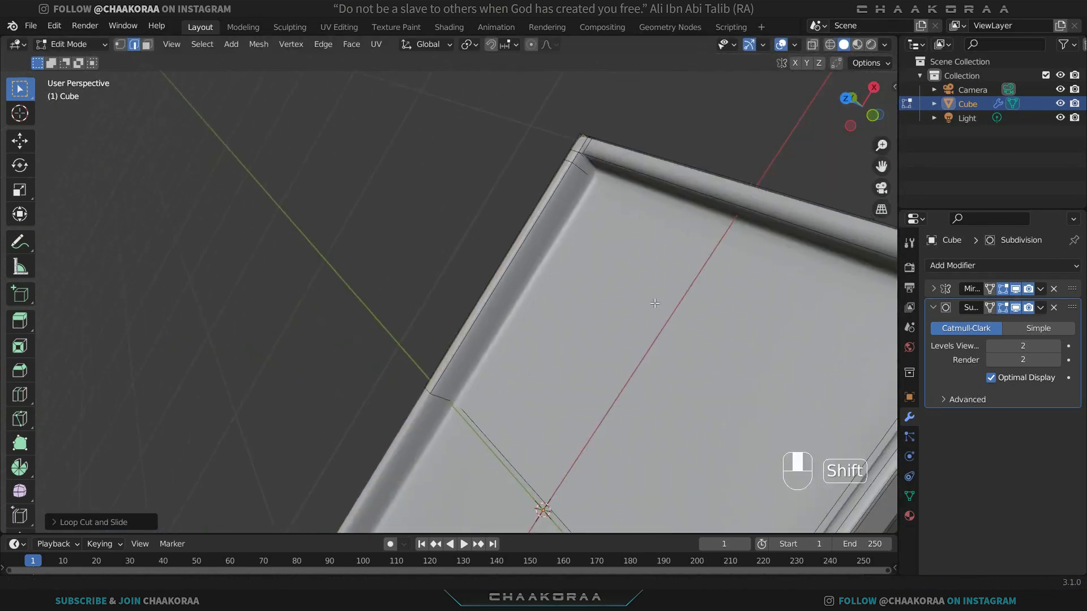
middle_click_drag(707, 285, 562, 299, "shift")
Step: Add a centred edge loop along the top rim and preview the result
key("ctrl+r")
left_click(740, 312)
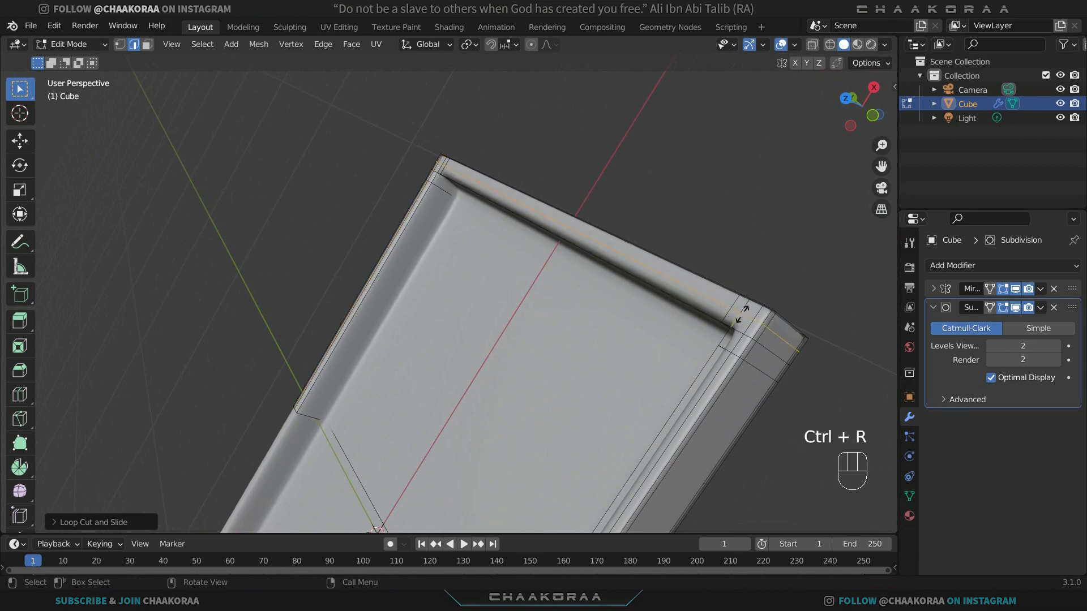
right_click(745, 316)
key("Tab")
middle_click_drag(752, 263, 800, 296)
key("Tab")
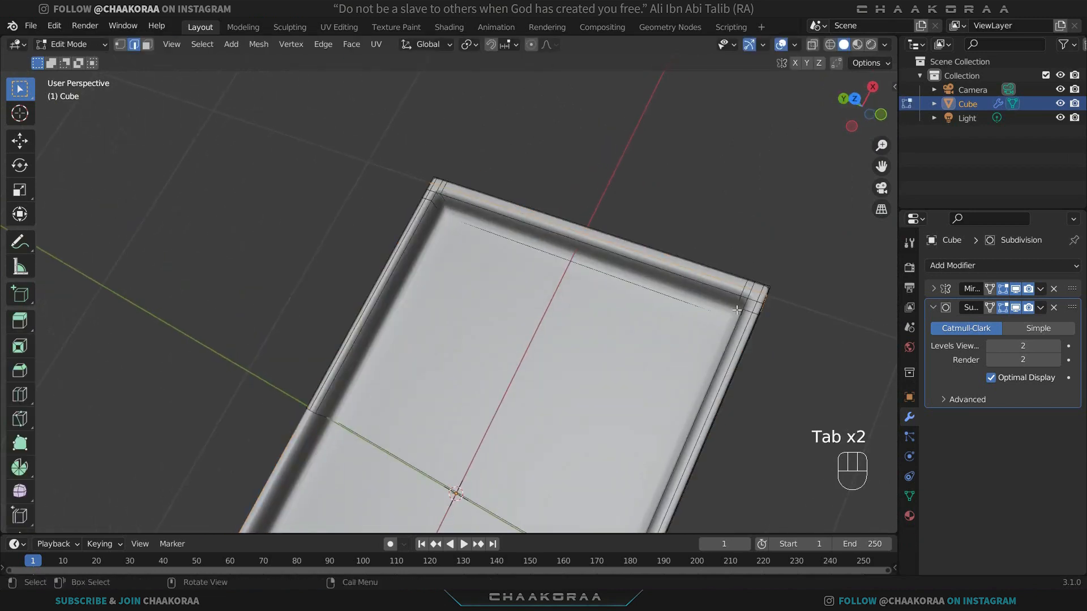
middle_click_drag(736, 310, 626, 253)
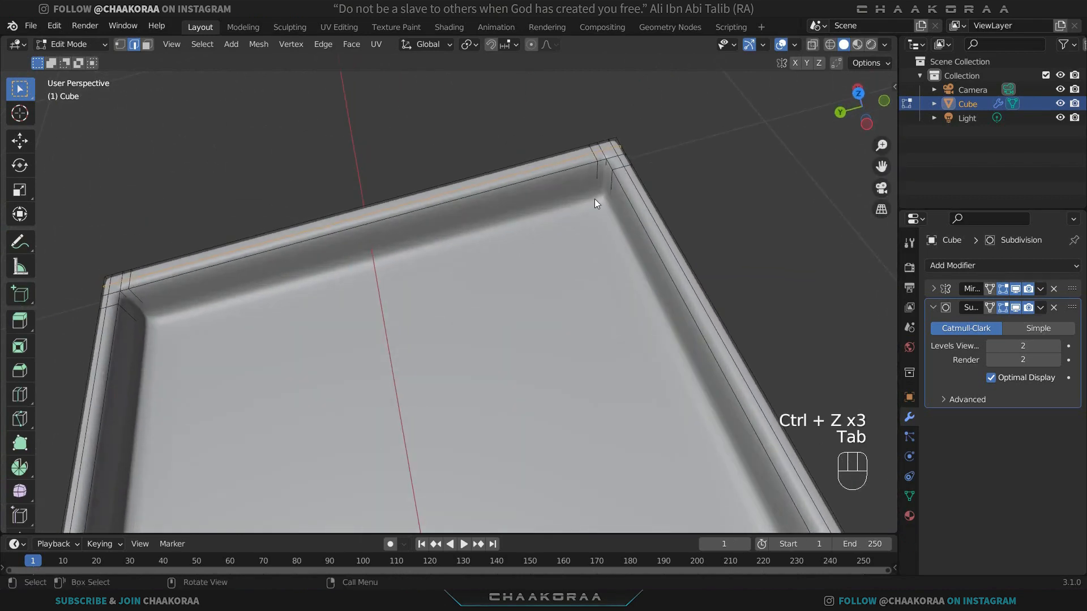
Step: Add an edge loop around the inner rim, then inspect the smoothed tray in Object Mode
key("ctrl+r")
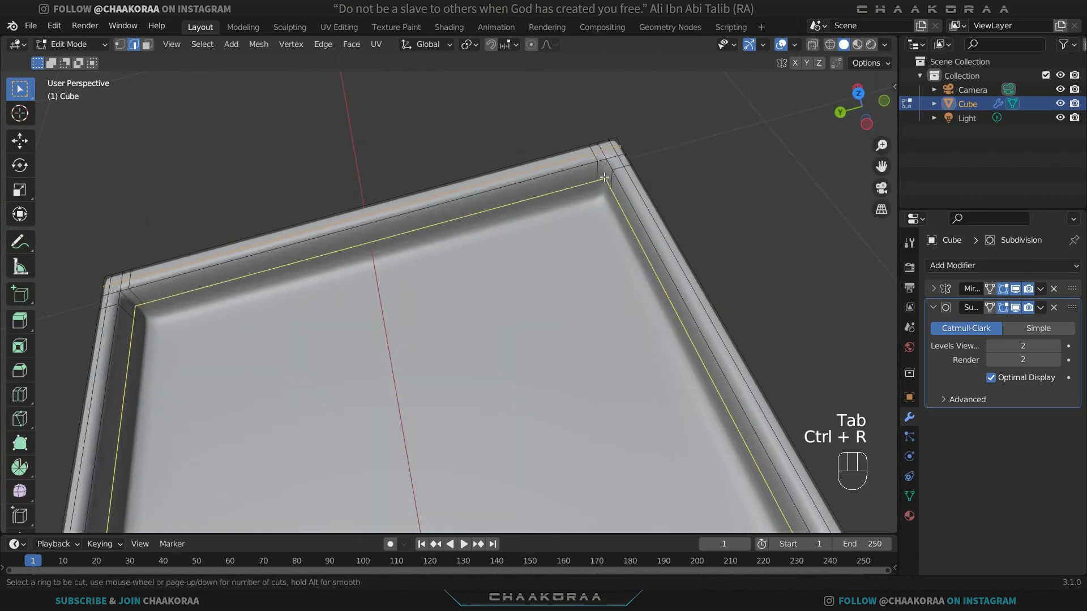
left_click(600, 189)
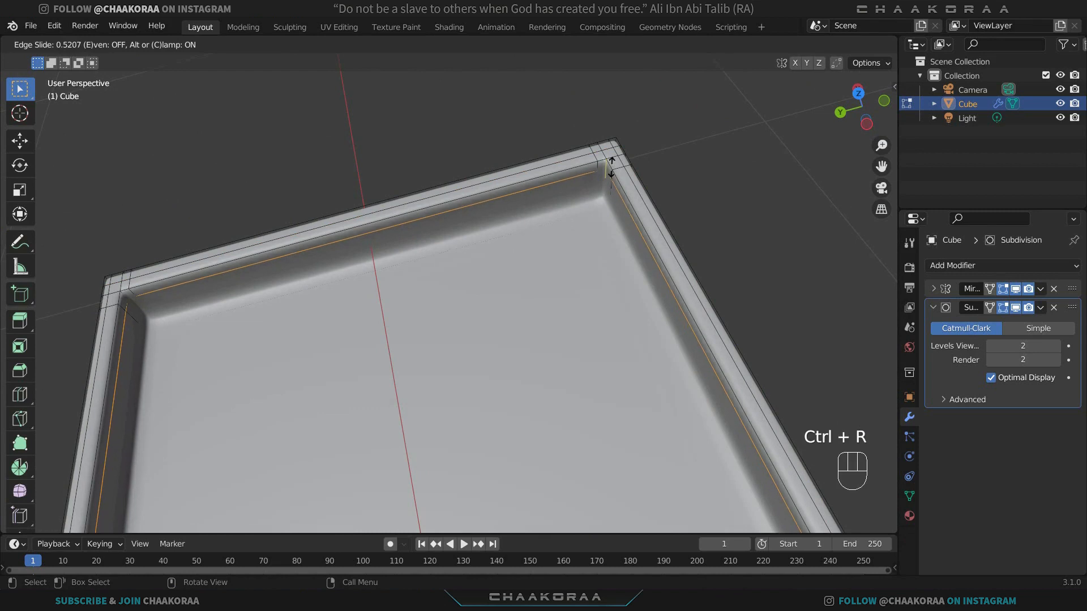
left_click(610, 173)
key("Tab")
scroll(603, 194, "down", 1)
left_click(669, 201)
middle_click_drag(654, 227, 441, 351)
scroll(316, 259, "down", 1)
middle_click_drag(319, 249, 317, 160)
middle_click_drag(628, 352, 574, 391)
scroll(413, 291, "down", 4)
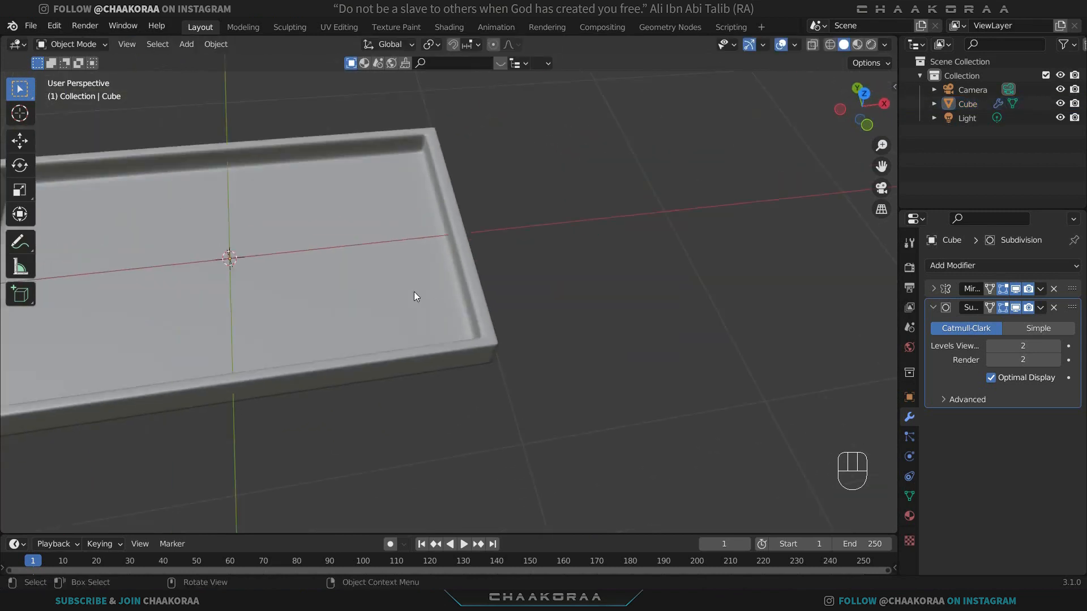
Step: Select the tray object and rename it 'Holder'
middle_click_drag(357, 252, 504, 262, "shift")
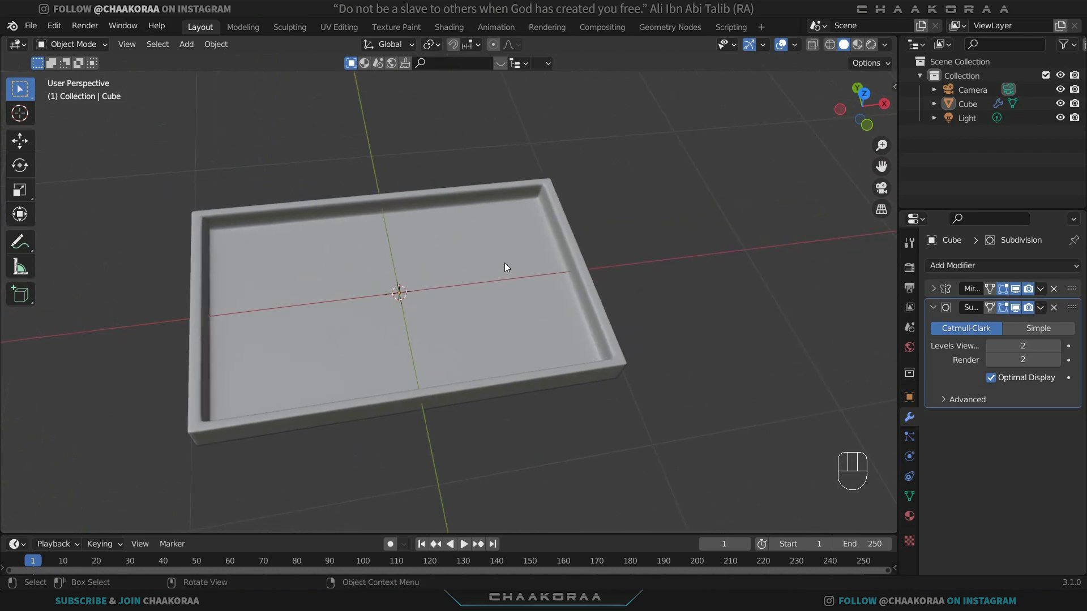
left_click(486, 303)
key("F2")
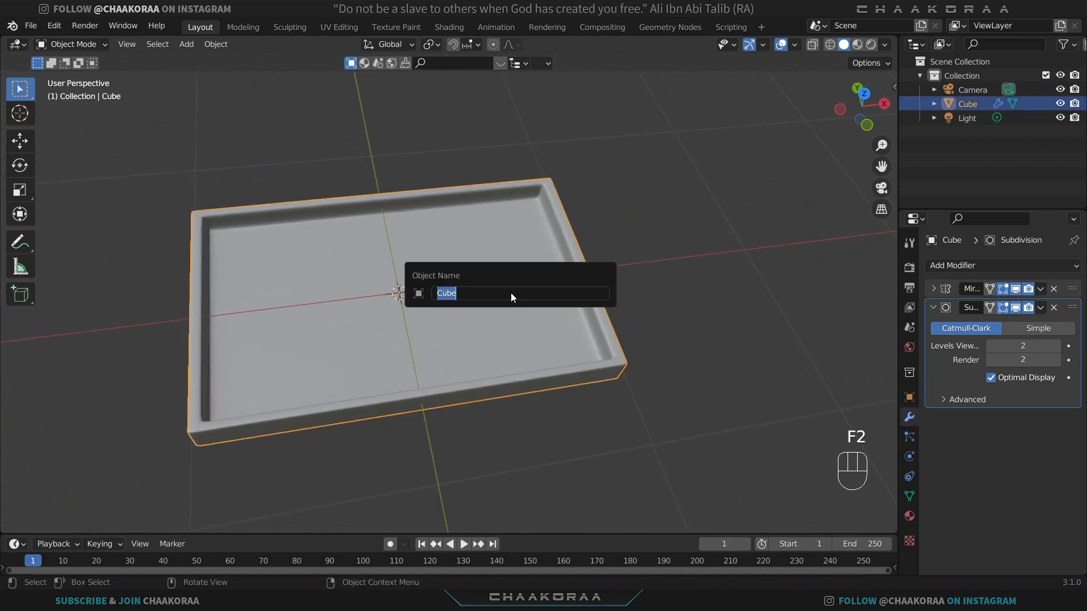
type("Holder")
key("Return")
middle_click_drag(618, 293, 778, 268, "shift")
middle_click_drag(583, 324, 524, 327)
middle_click_drag(691, 330, 467, 330, "shift")
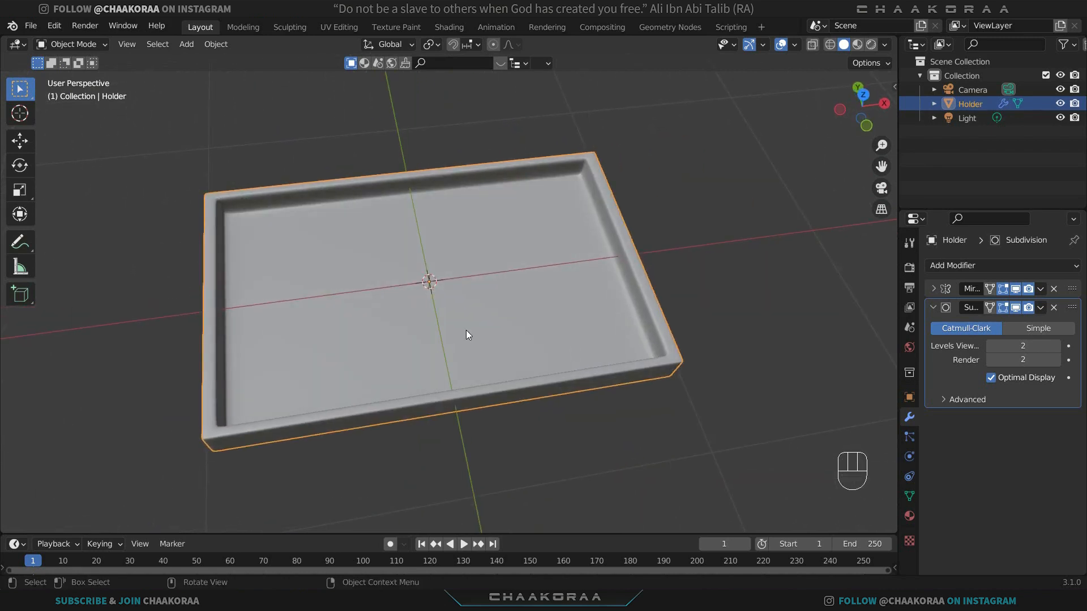
key("shift+a")
Step: Add a cube, shrink it, and position it along Y near the tray's front edge in top view
mouse_move(457, 305)
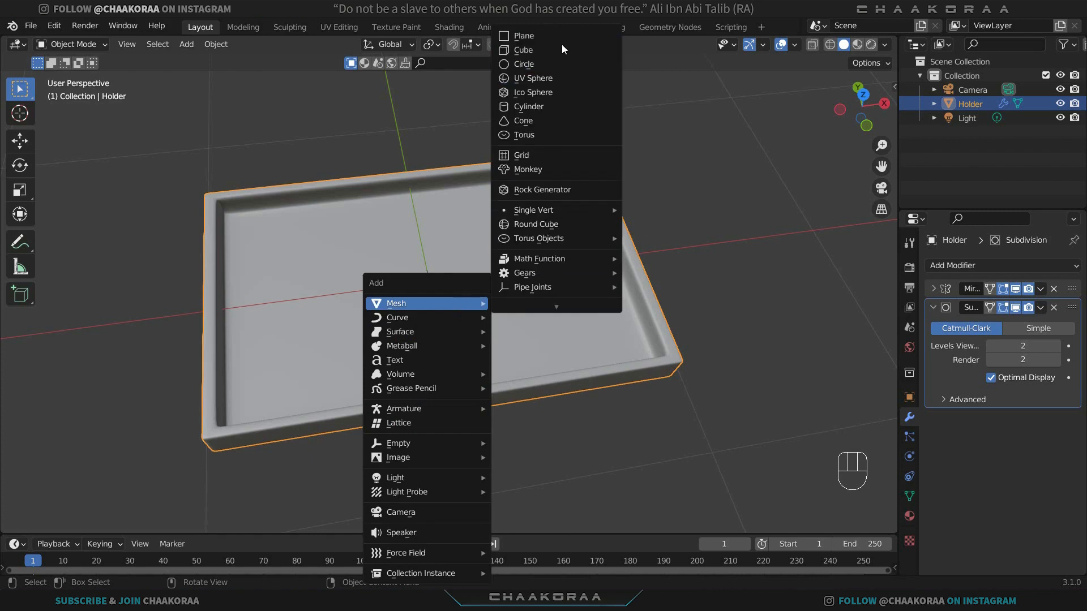
left_click(559, 52)
key("s")
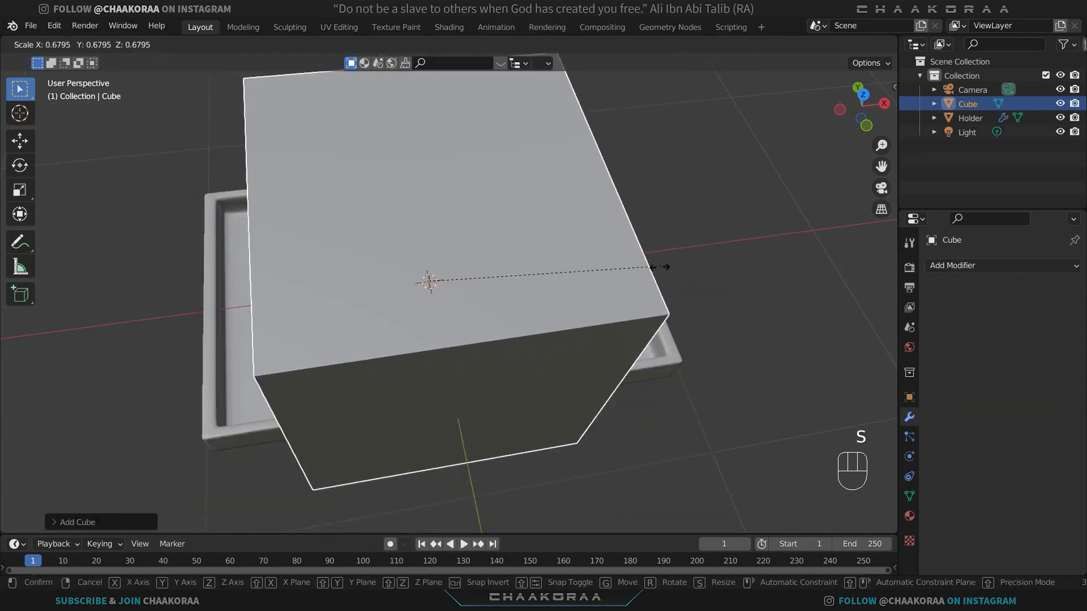
left_click(463, 290)
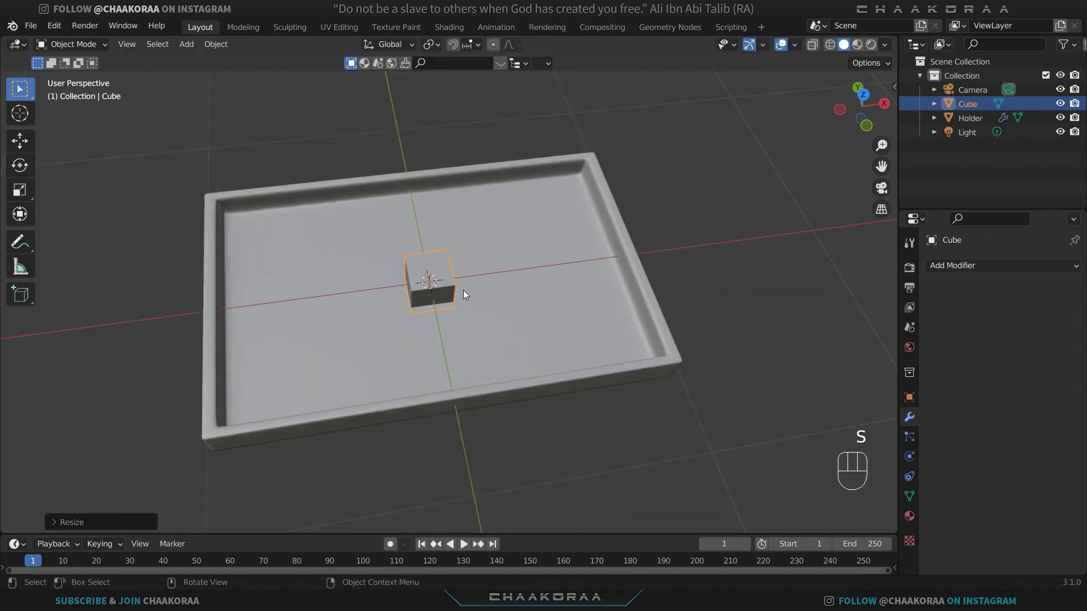
key("KP_7")
key("g")
key("y")
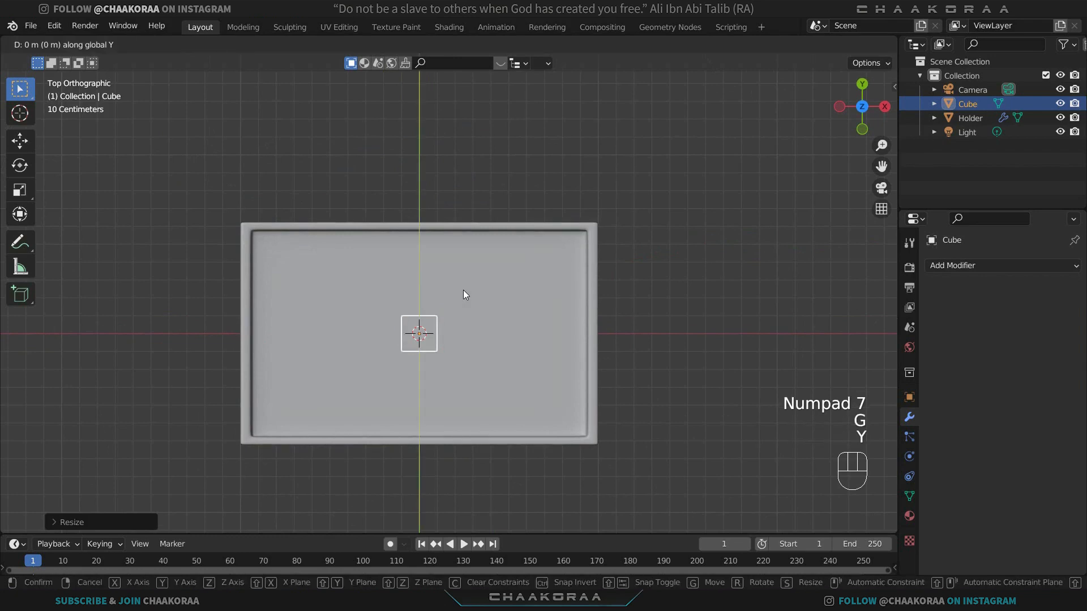
left_click(466, 374)
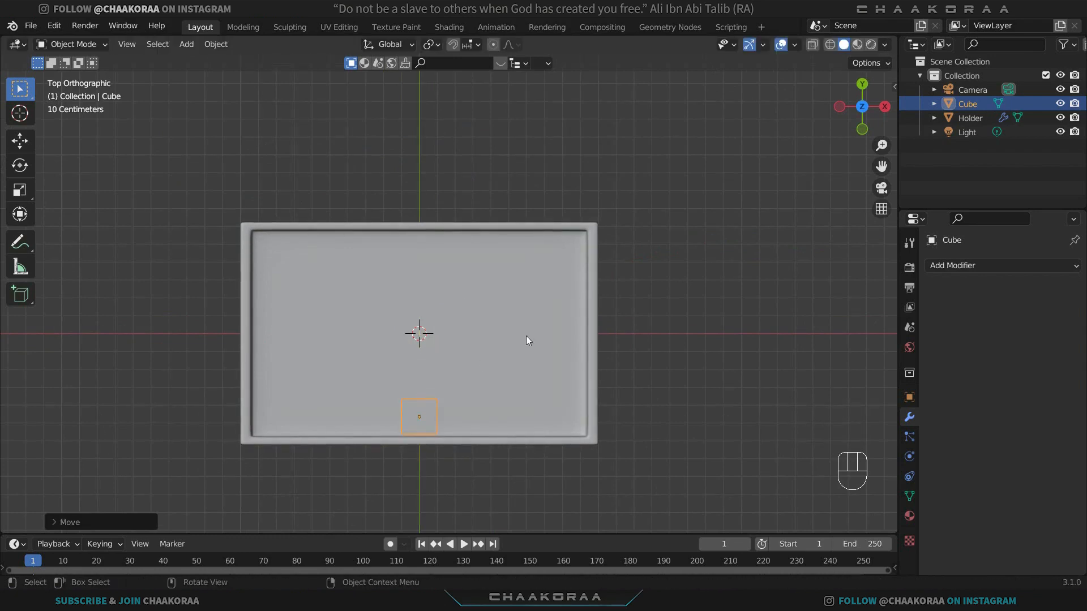
key("s")
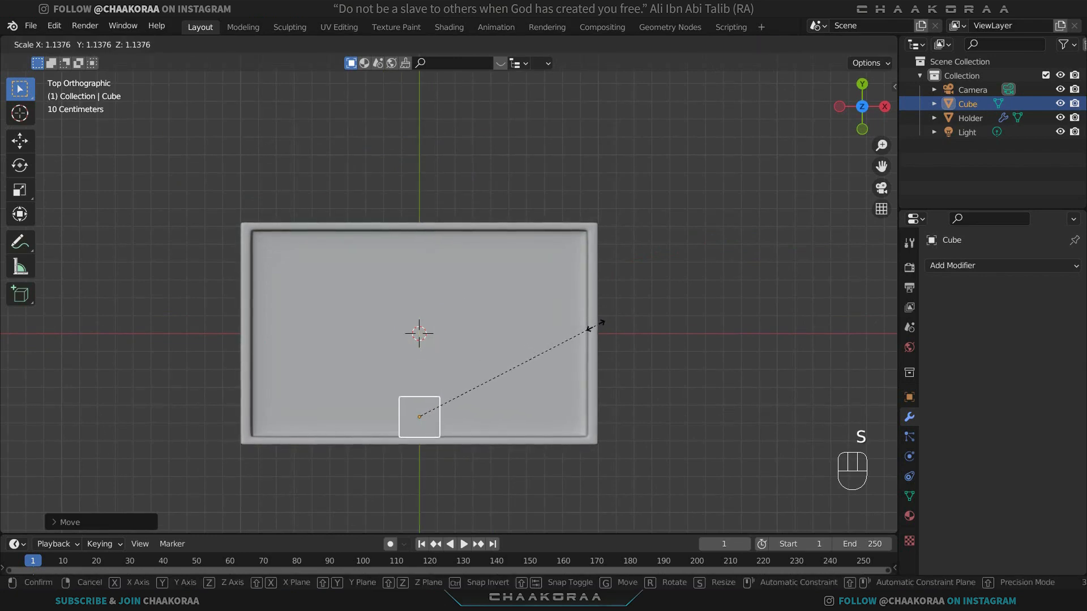
left_click(595, 324)
key("g")
key("y")
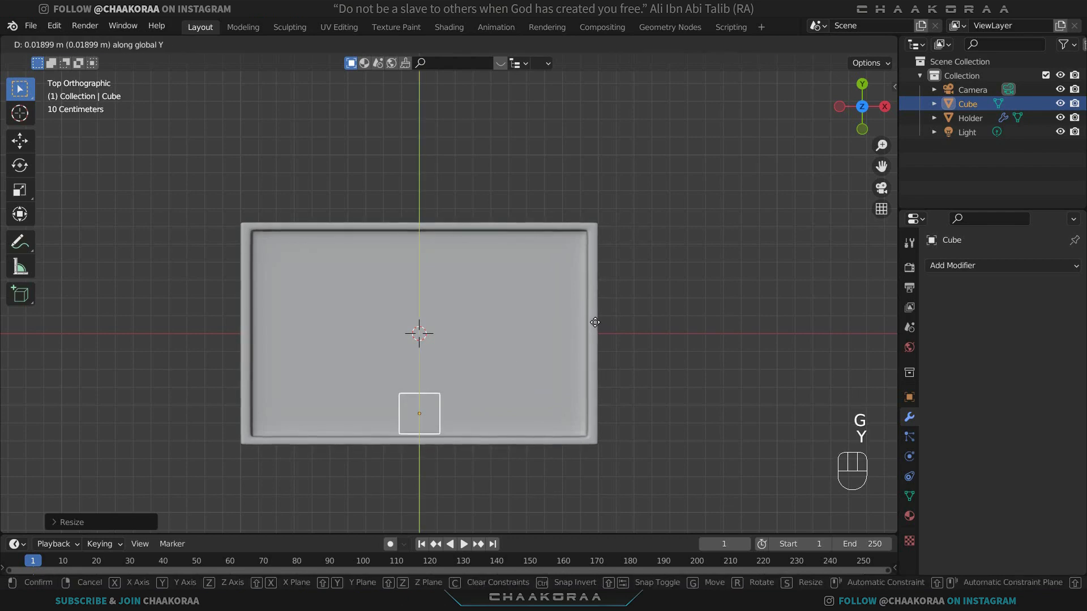
left_click(595, 321)
Step: Stretch the cube along X into a bar reaching the tray's inner walls and apply its scale
key("s")
key("x")
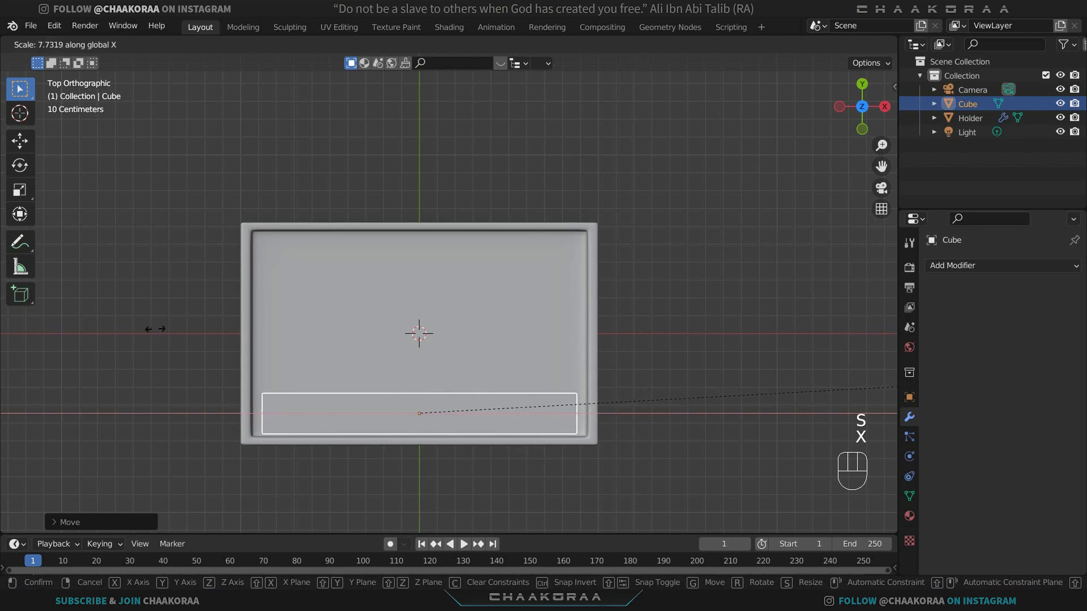
left_click(215, 327)
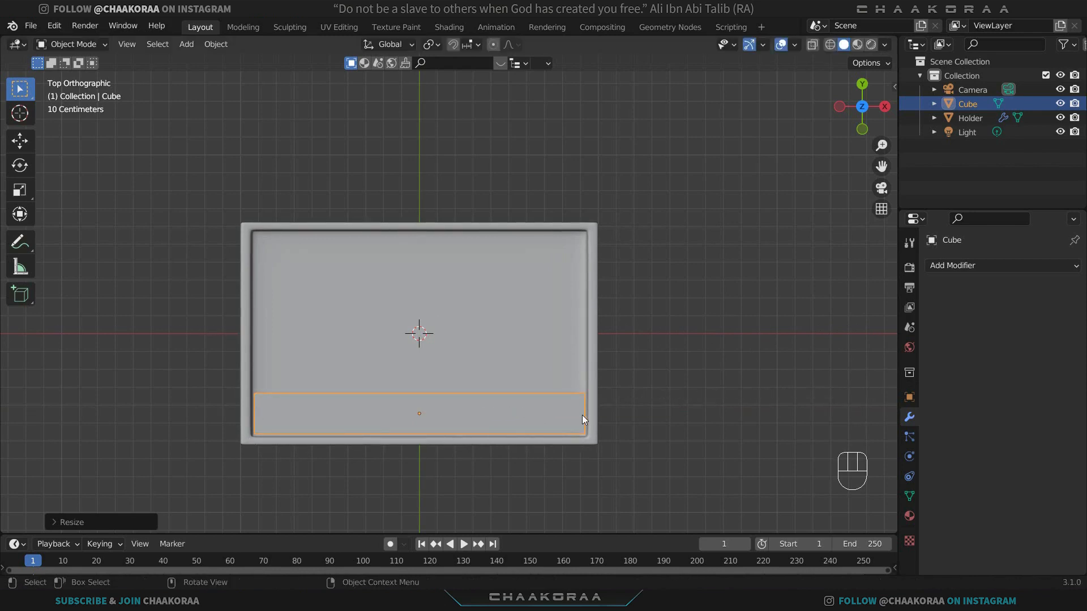
key("s")
key("x")
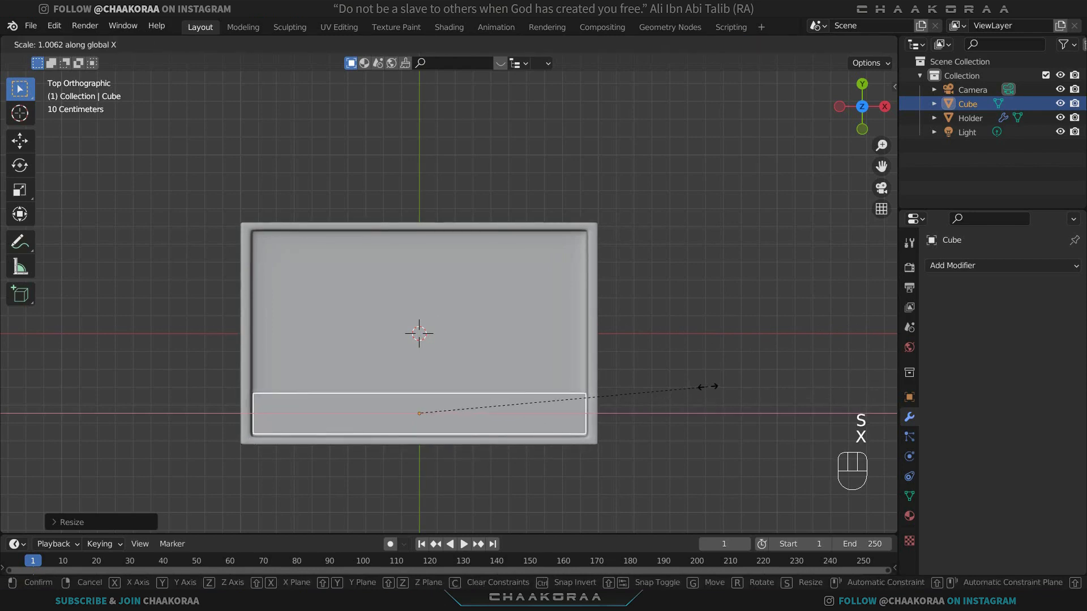
left_click(703, 385)
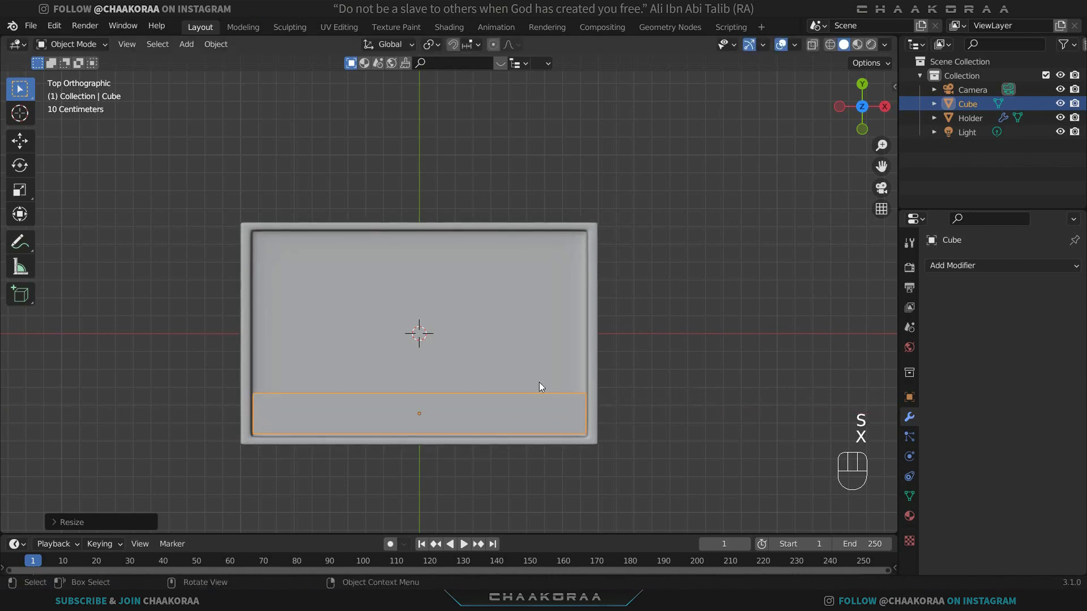
key("ctrl+a")
left_click(492, 379)
key("Tab")
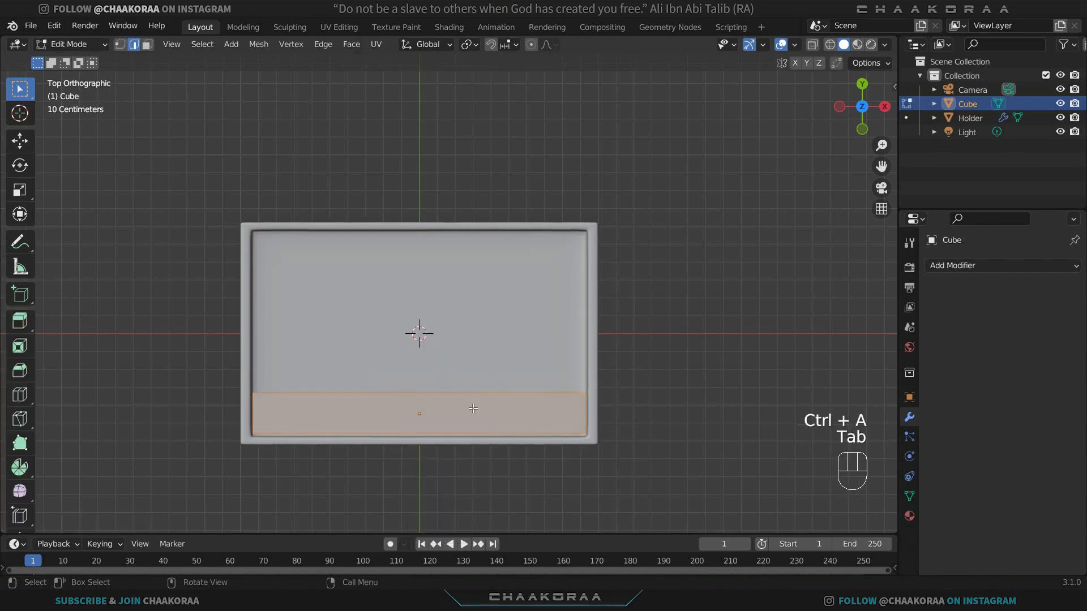
Step: Select the bar's top face and narrow it slightly along X
middle_click_drag(474, 408, 451, 348)
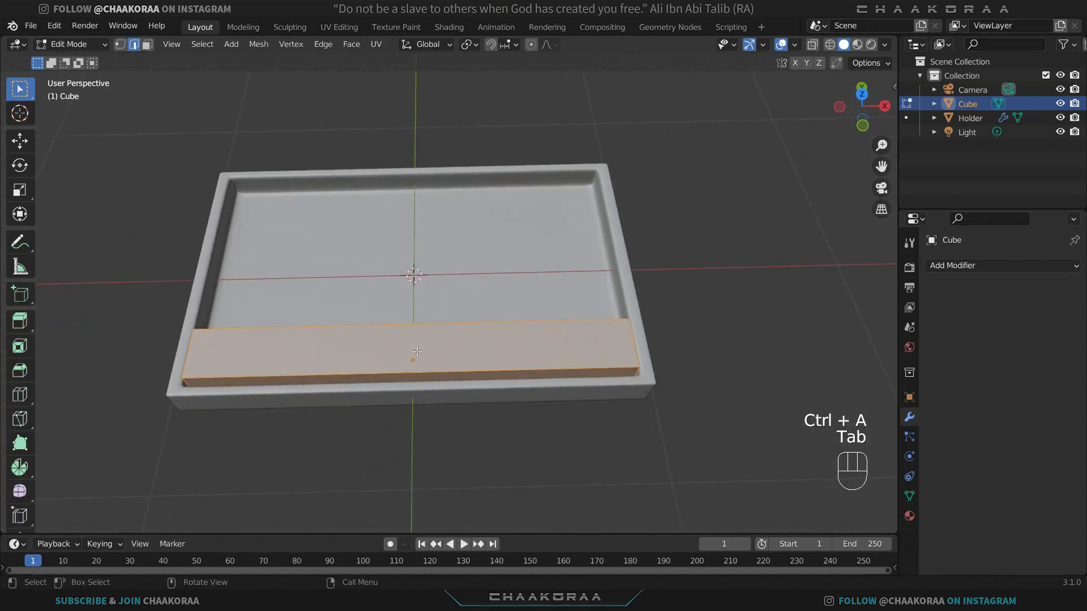
key("3")
left_click(454, 351)
scroll(694, 339, "up", 3)
middle_click_drag(693, 339, 648, 336, "shift")
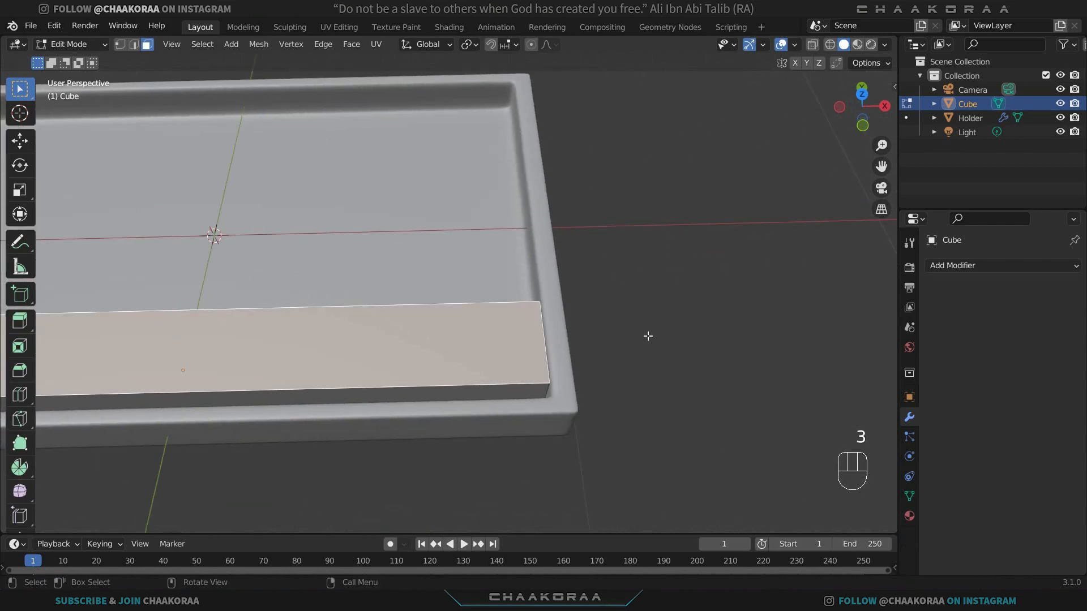
key("s")
key("x")
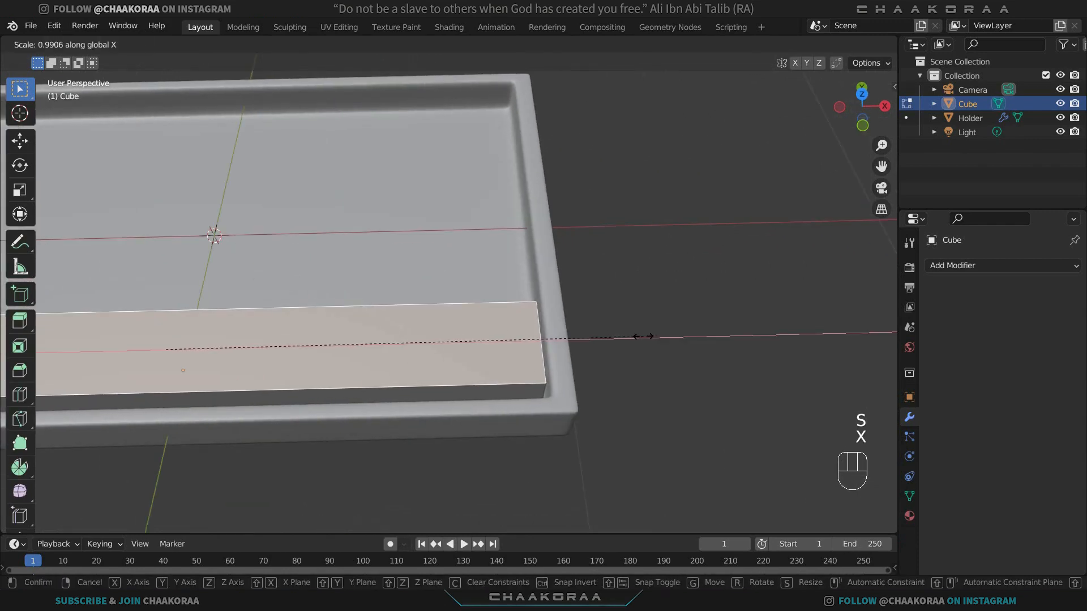
left_click(619, 342)
middle_click_drag(619, 342, 601, 342)
Step: Scale the whole bar along X to fit between the tray walls and apply the scale again
key("Tab")
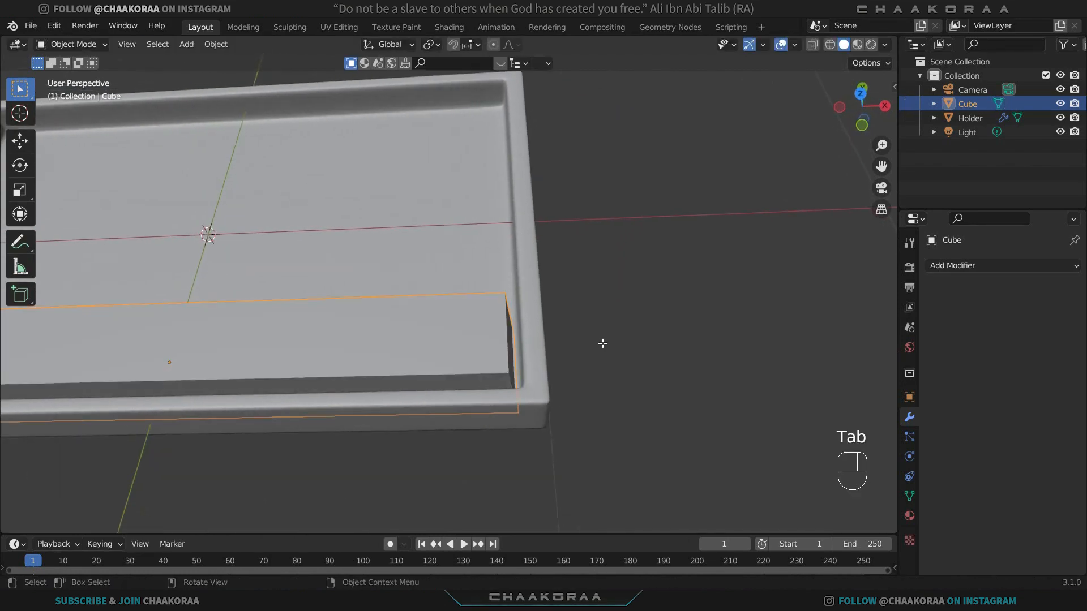
key("s")
key("x")
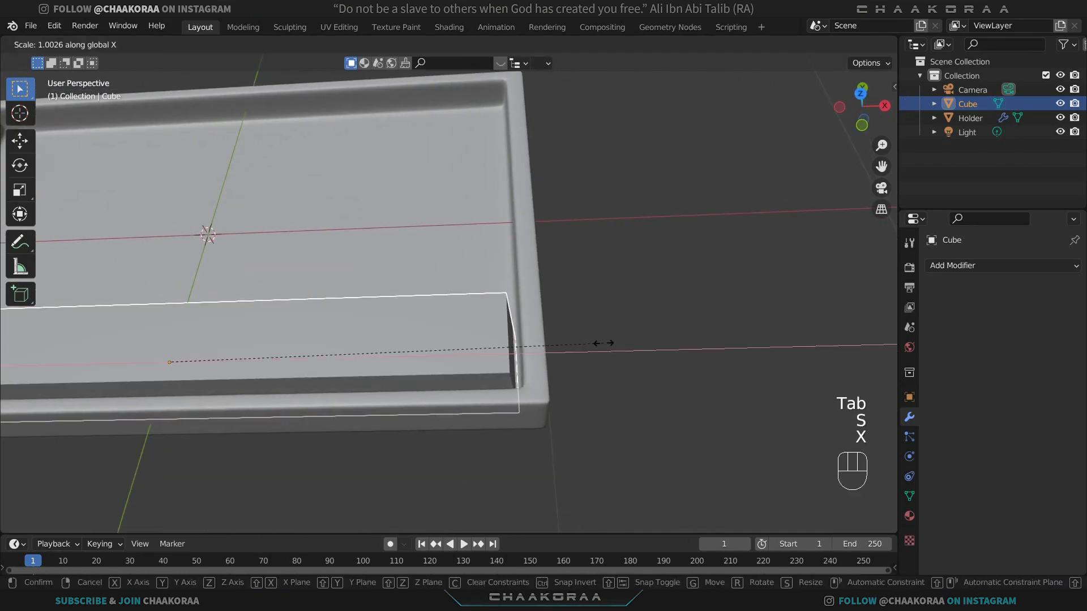
left_click(498, 357)
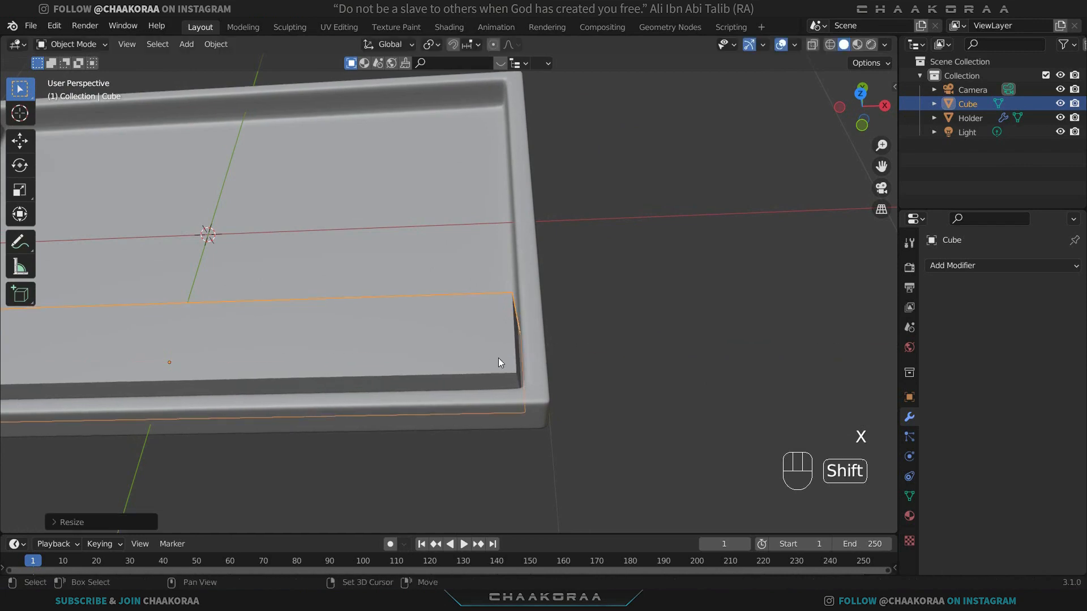
middle_click_drag(498, 358, 568, 349, "shift")
key("ctrl+a")
left_click(567, 349)
scroll(637, 320, "down", 3)
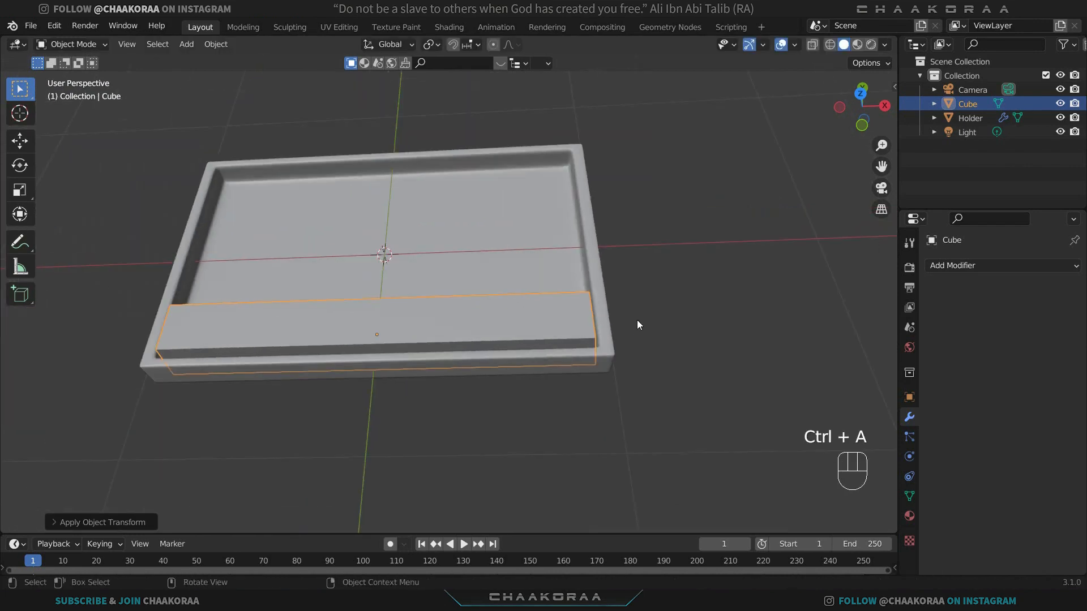
Step: Add a Bevel modifier to the bar with 3 segments and a 0.037 m amount
left_click(943, 269)
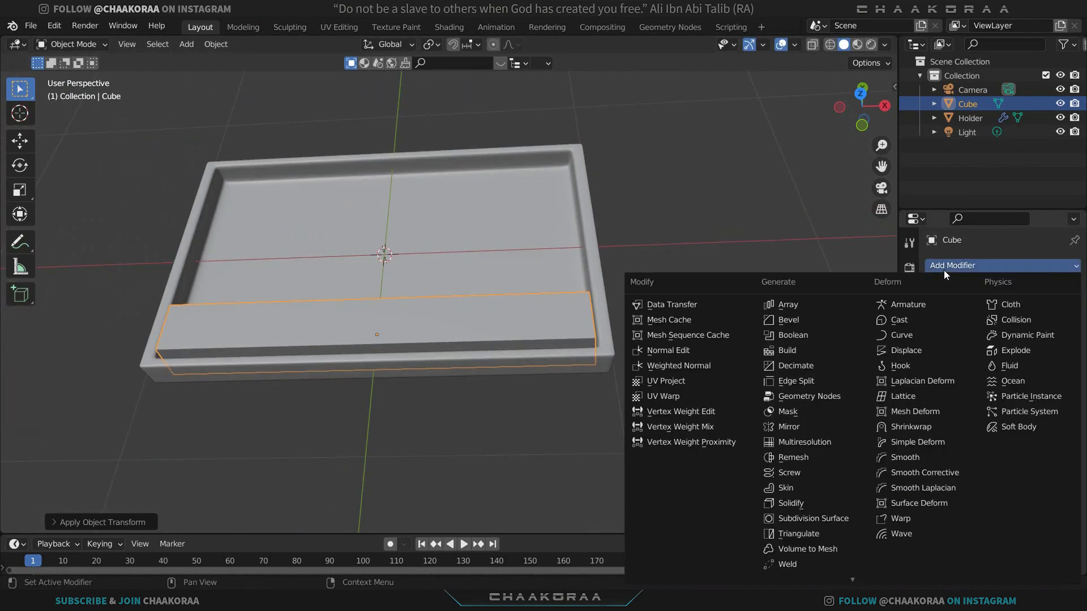
left_click(814, 318)
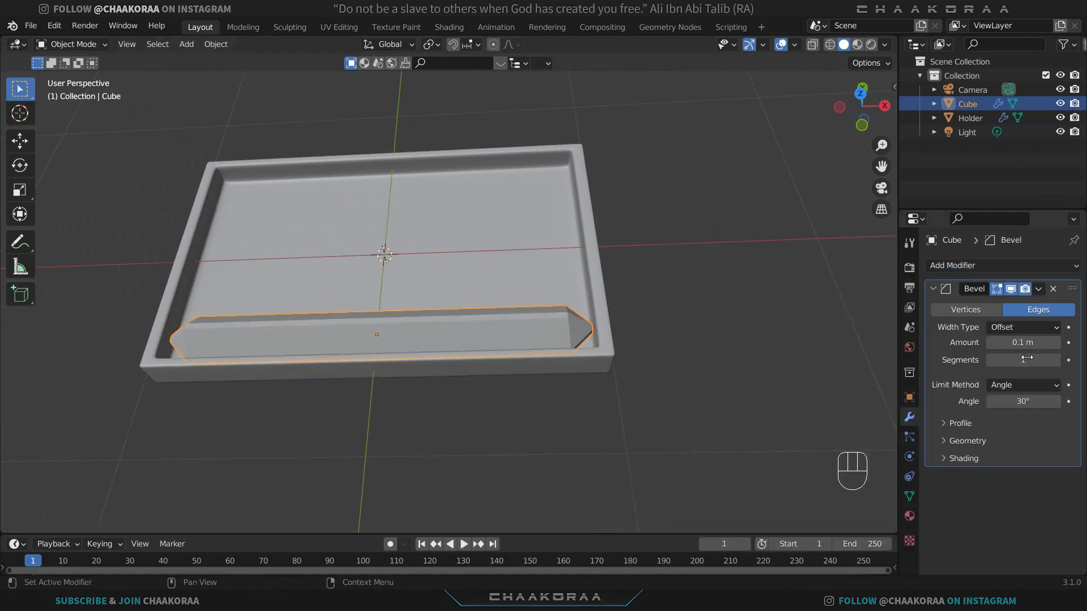
left_click_drag(1026, 357, 1041, 358)
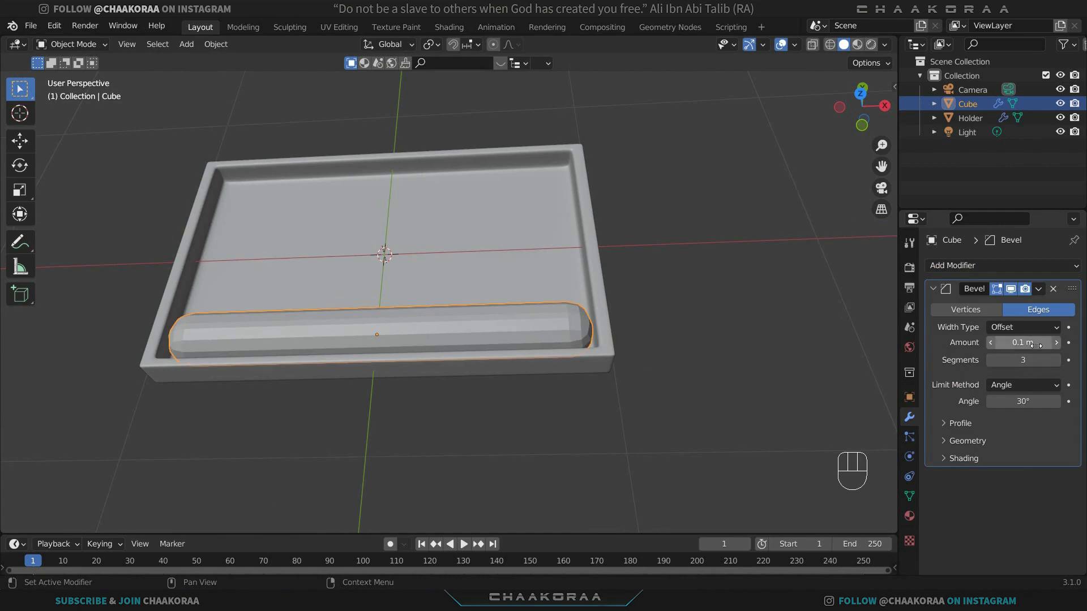
left_click_drag(1023, 342, 982, 342, "shift")
Step: Shade the bar smooth, inspect it around the tray, and begin scaling it along Y
right_click(581, 318)
left_click(581, 318)
scroll(623, 327, "up", 4)
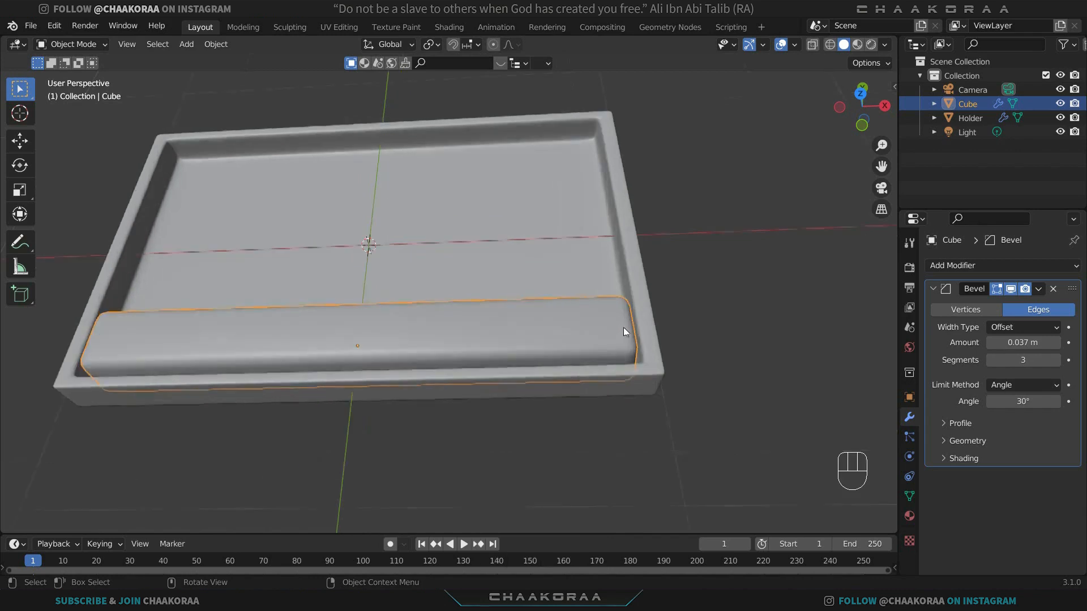
middle_click_drag(579, 326, 610, 325)
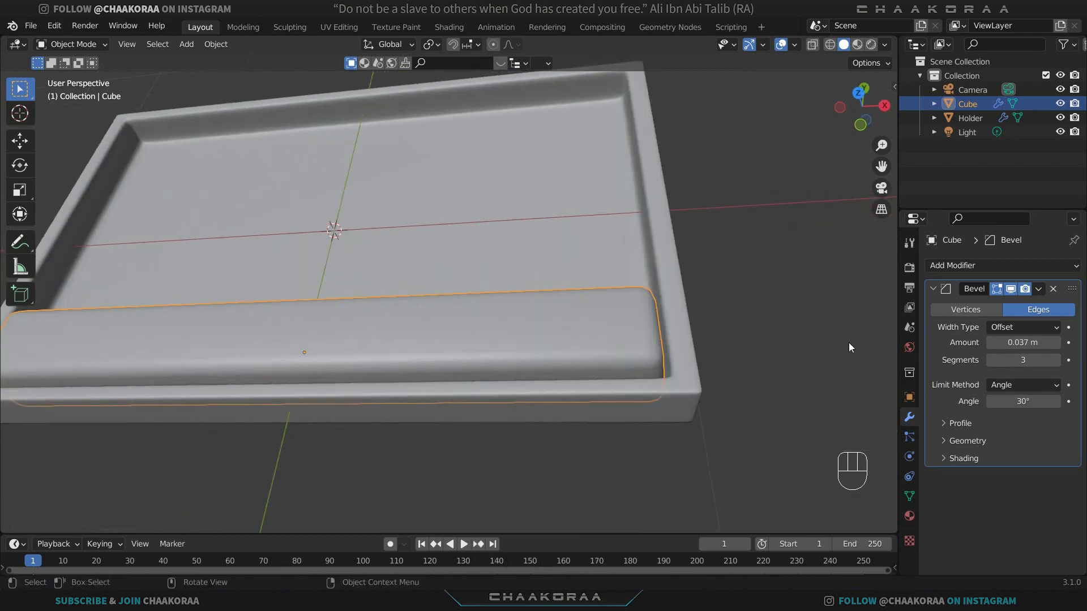
scroll(478, 308, "down", 5)
middle_click_drag(479, 309, 467, 365)
scroll(461, 342, "up", 2)
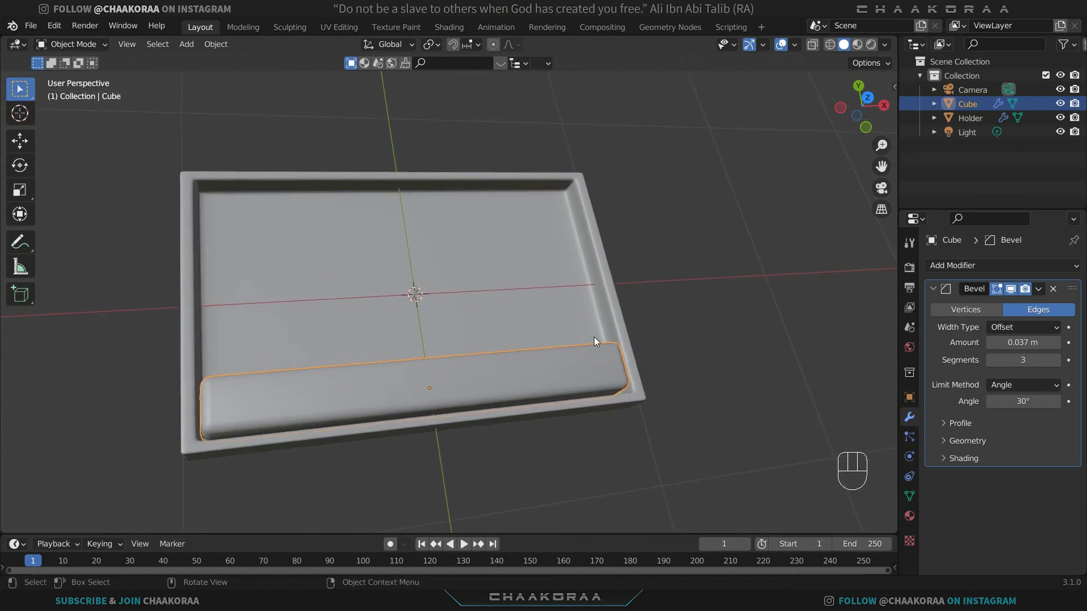
key("s")
key("x")
key("y")
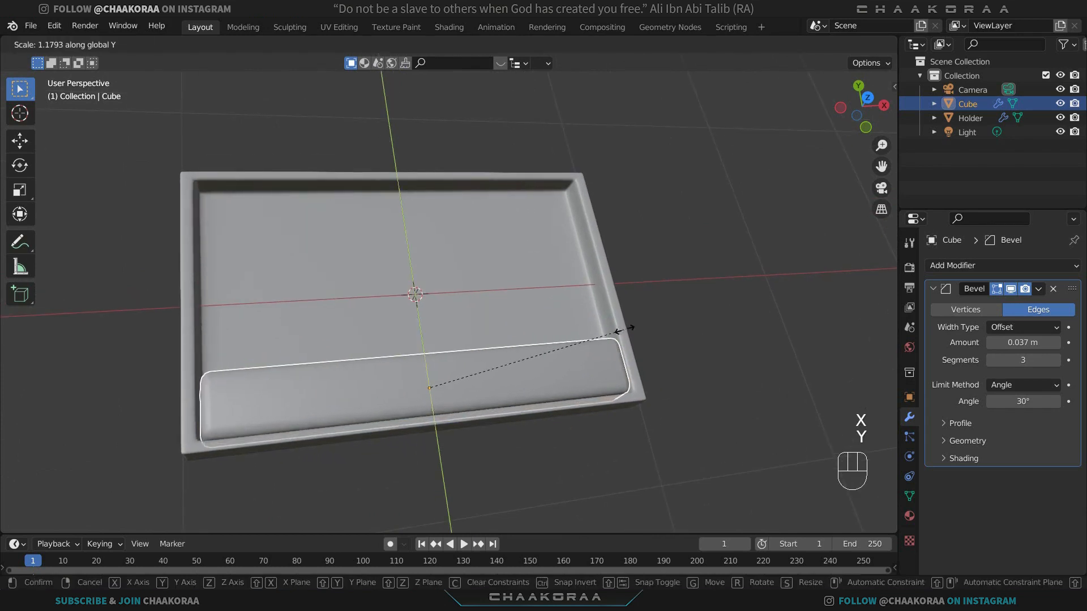
Step: Make the bar deeper along Y and reposition it along Y inside the tray
left_click(634, 321)
key("g")
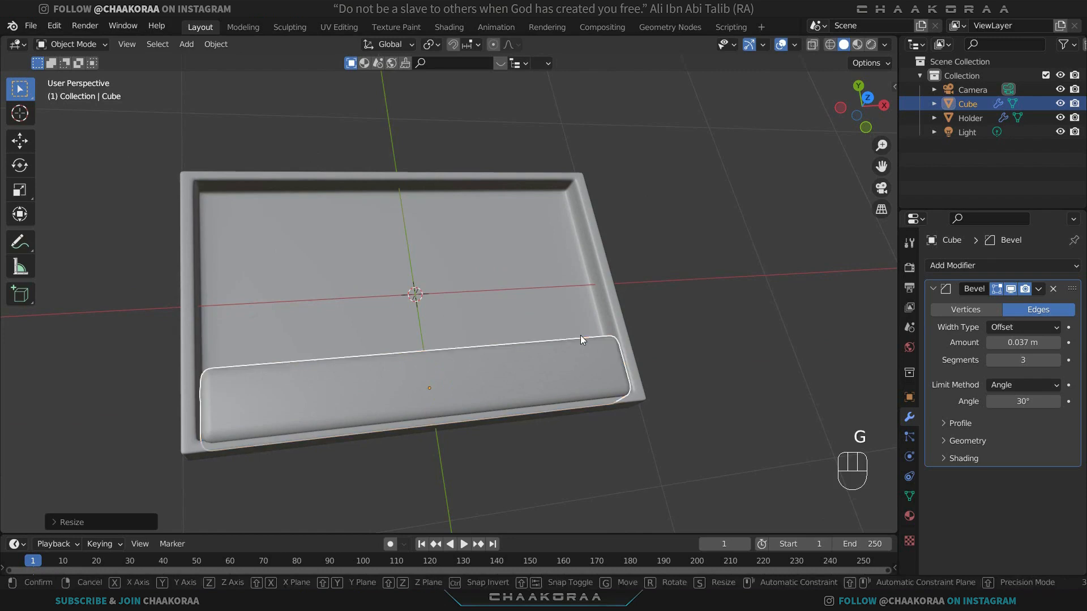
key("y")
left_click(571, 338)
middle_click_drag(571, 339, 560, 371)
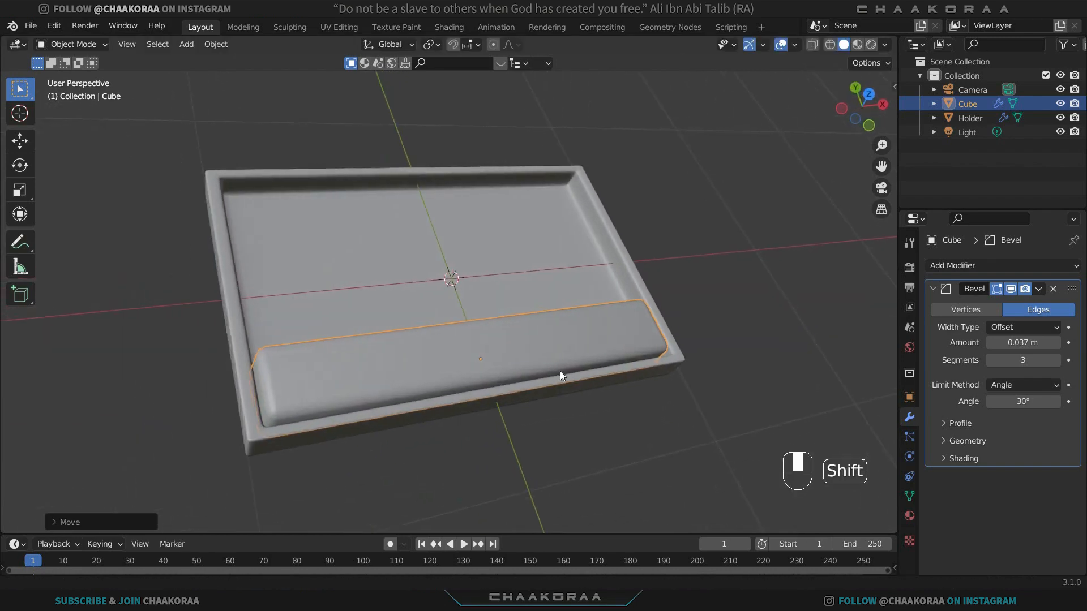
Step: In top view, duplicate the bar twice along Y, stacking Cube.001 and Cube.002 above it
key("KP_7")
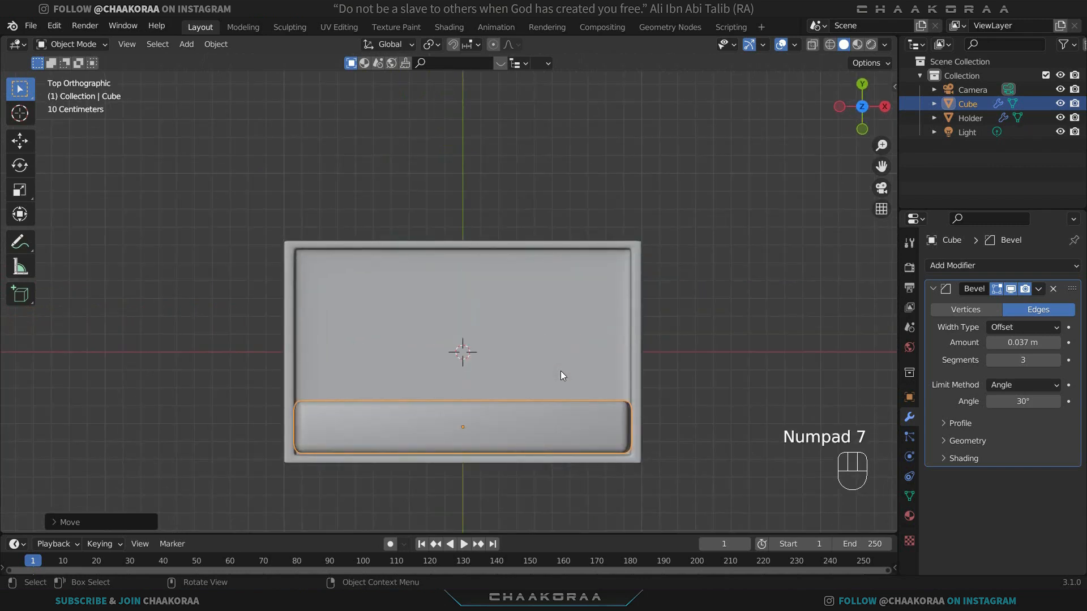
key("shift+d")
key("y")
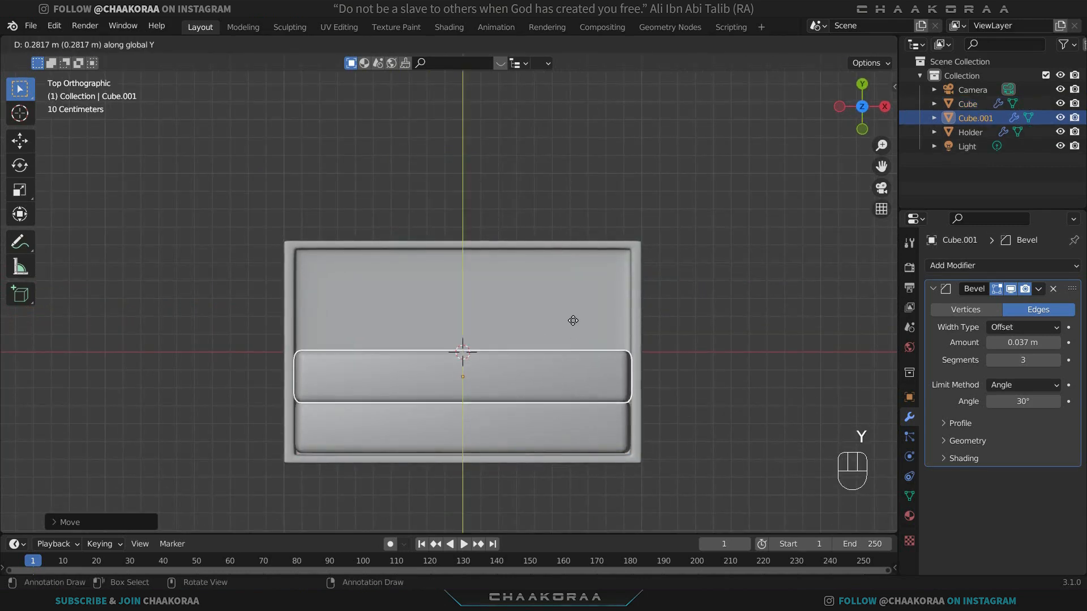
left_click(574, 316)
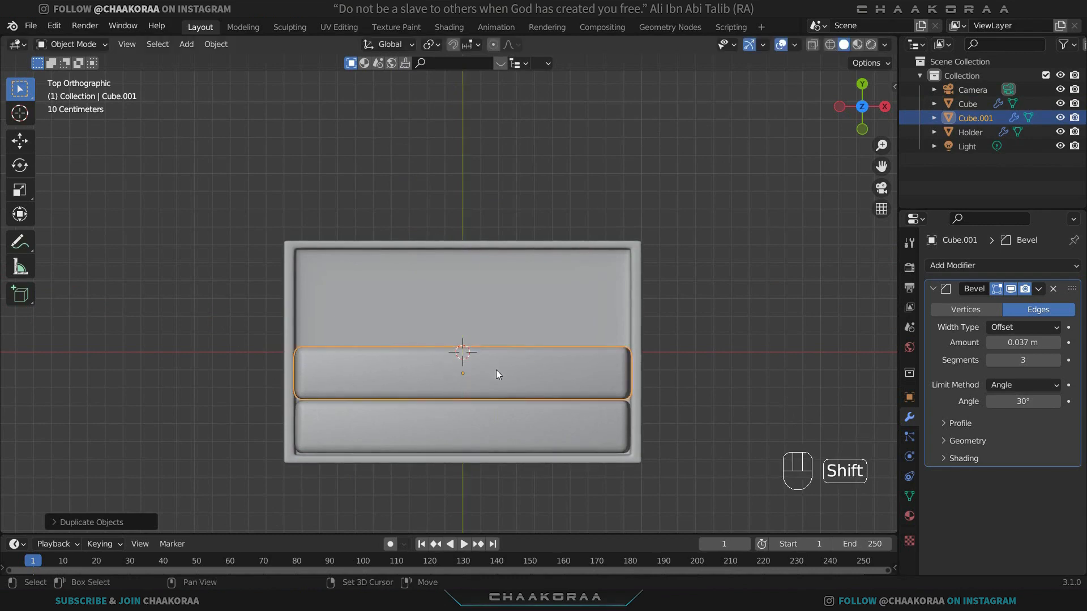
key("shift+d")
key("y")
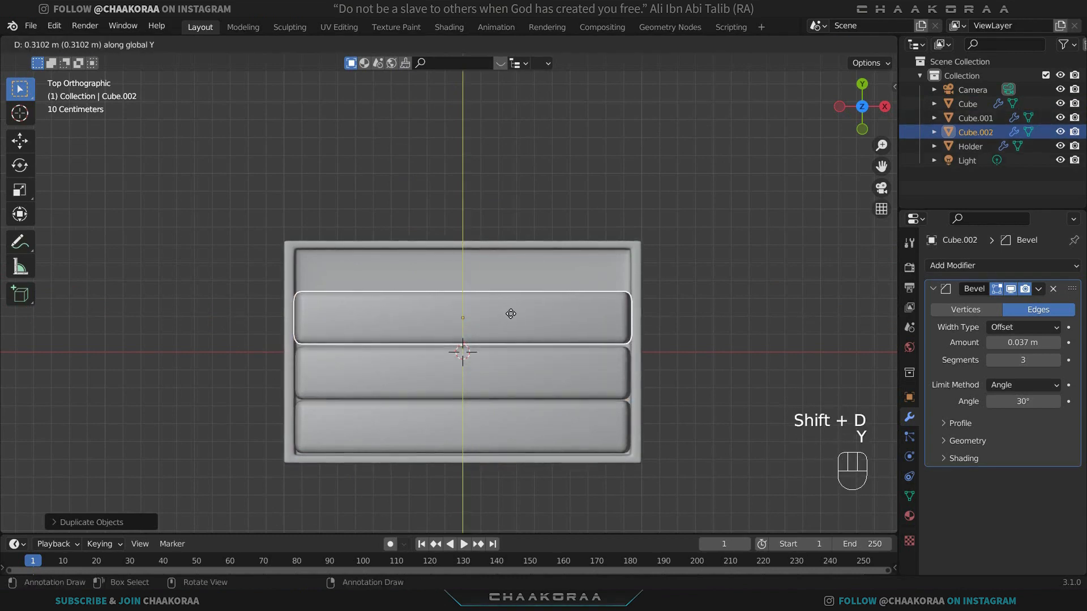
left_click(510, 315)
left_click(525, 285)
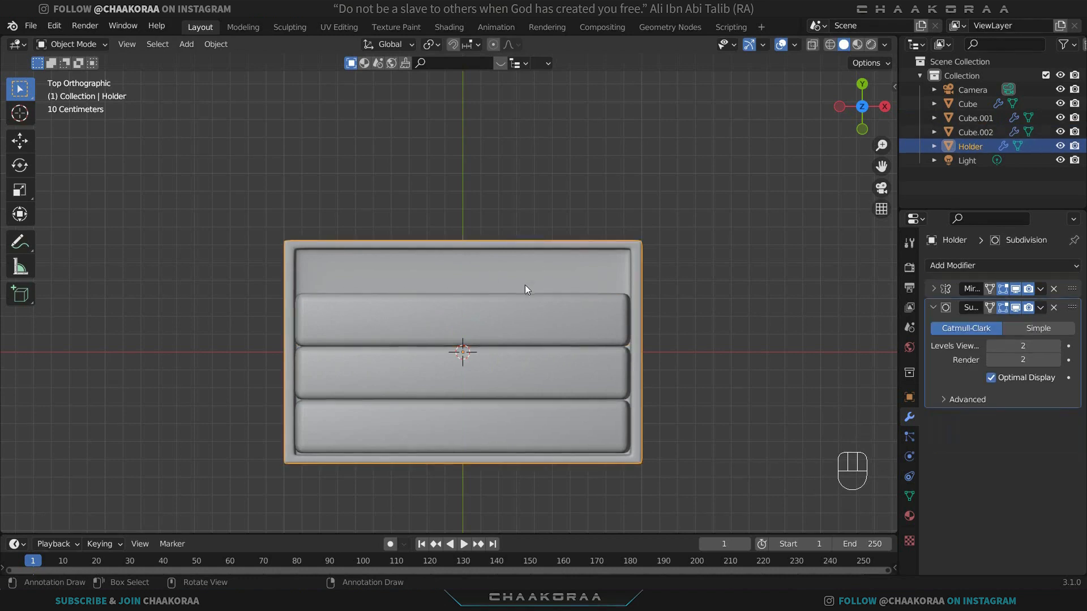
Step: In X-ray edit mode, move the Holder tray's top rim down about 0.23 m along Y
key("Tab")
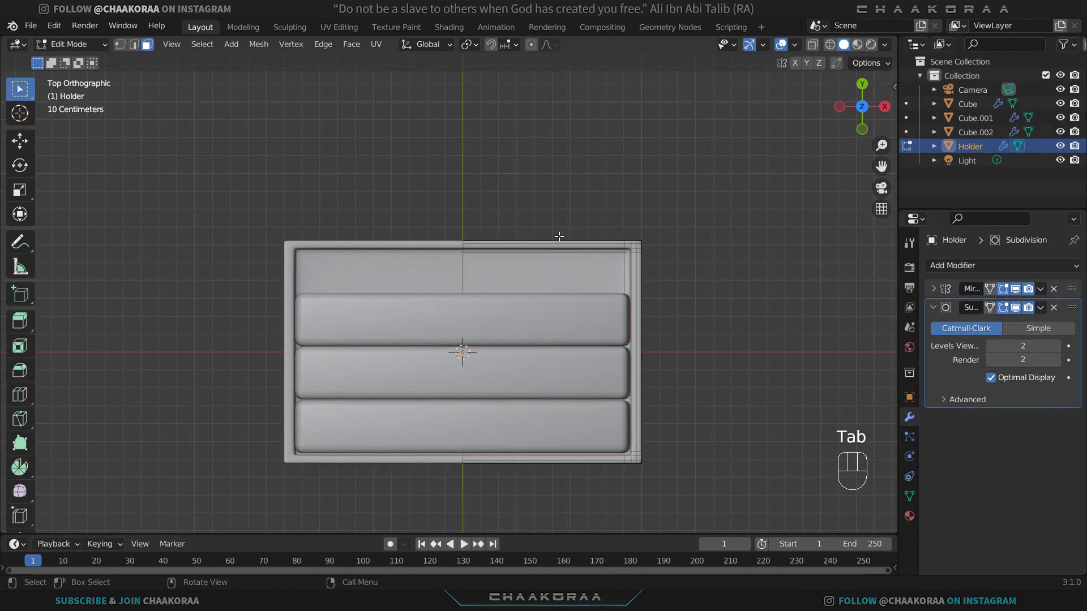
key("alt+z")
left_click_drag(431, 202, 704, 286)
key("g")
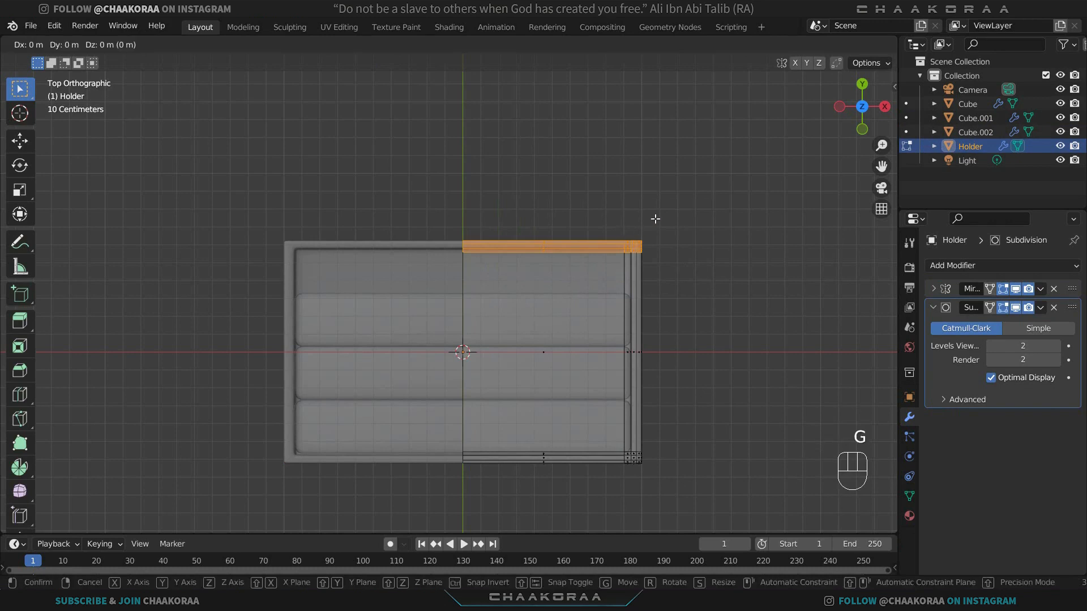
key("y")
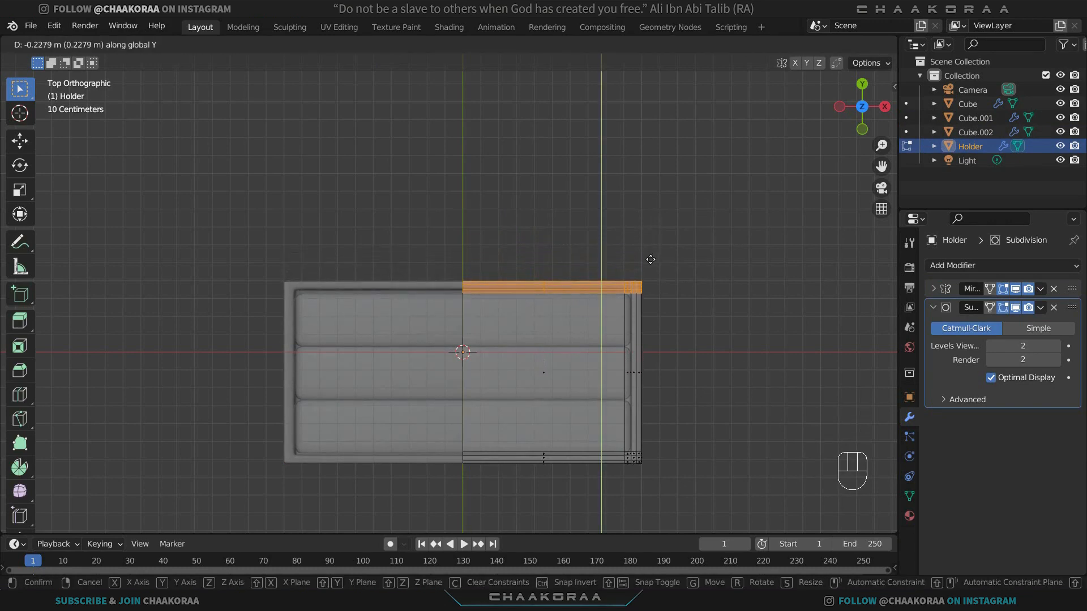
left_click(649, 260)
key("Tab")
key("alt+z")
middle_click_drag(586, 306, 504, 342)
left_click(420, 282)
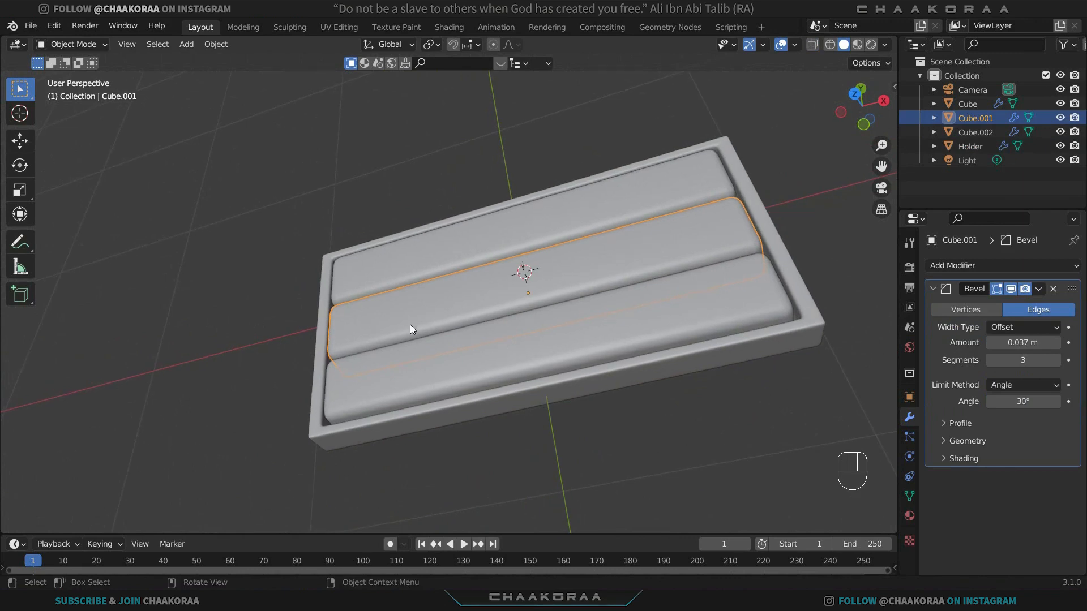
Step: In vertex mode with X-ray, slide the middle bar's right-end vertices far left along X
key("Tab")
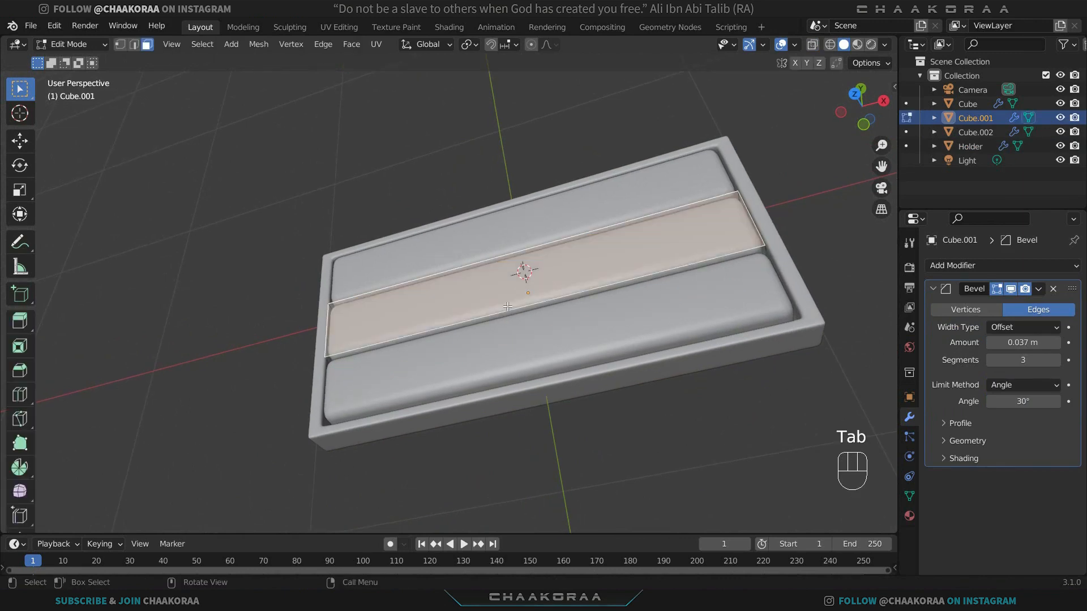
left_click(120, 45)
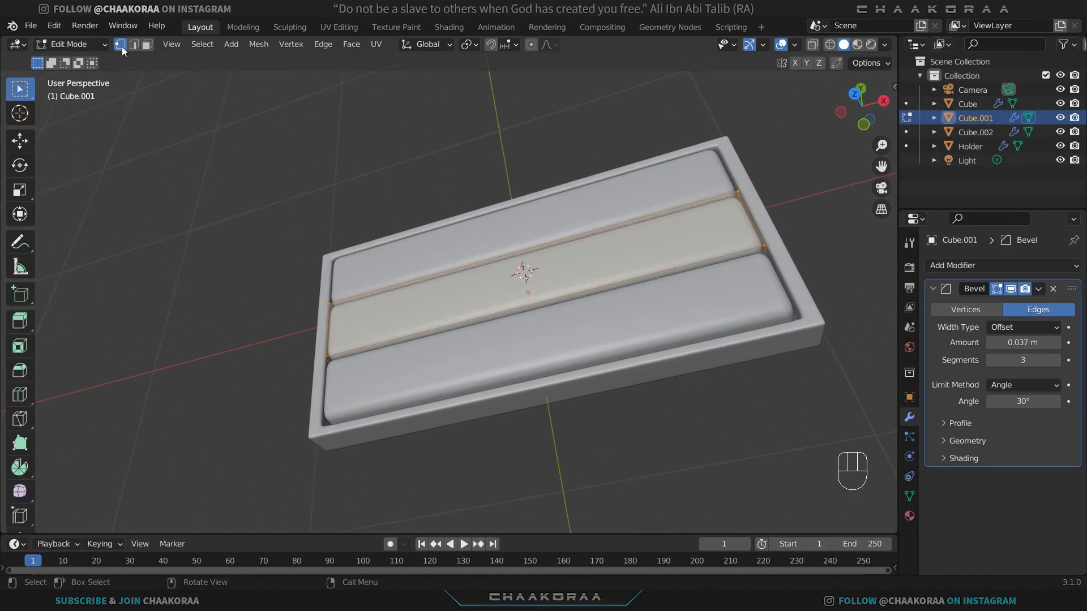
key("alt+z")
middle_click_drag(637, 192, 575, 235, "shift")
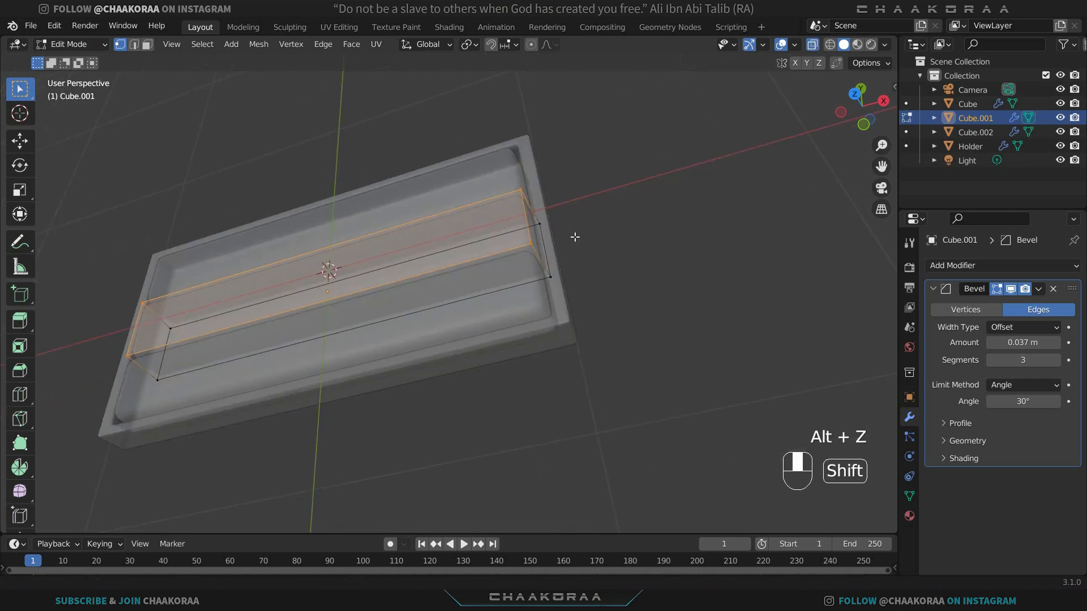
middle_click_drag(489, 297, 493, 334)
key("g")
key("y")
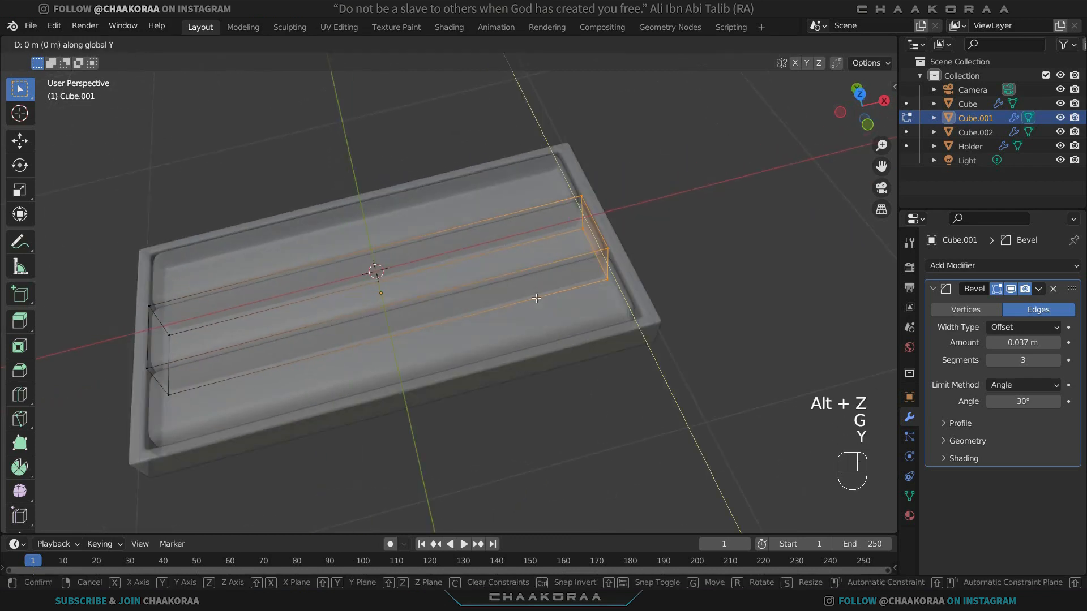
key("x")
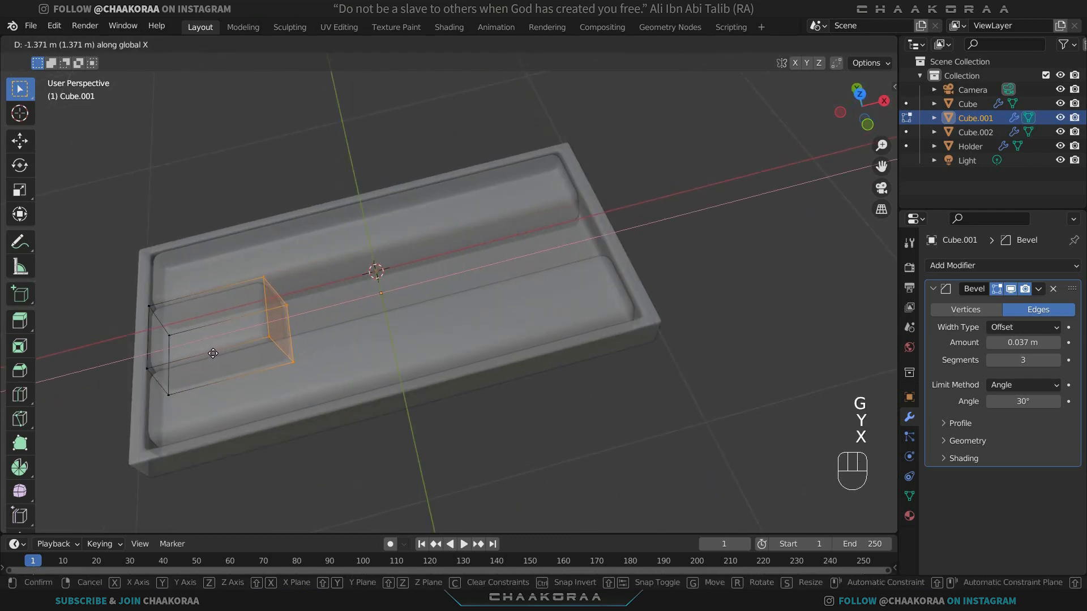
left_click(202, 355)
Step: Readjust those end vertices along X to set the middle key's final short length
middle_click_drag(202, 356, 417, 333, "shift")
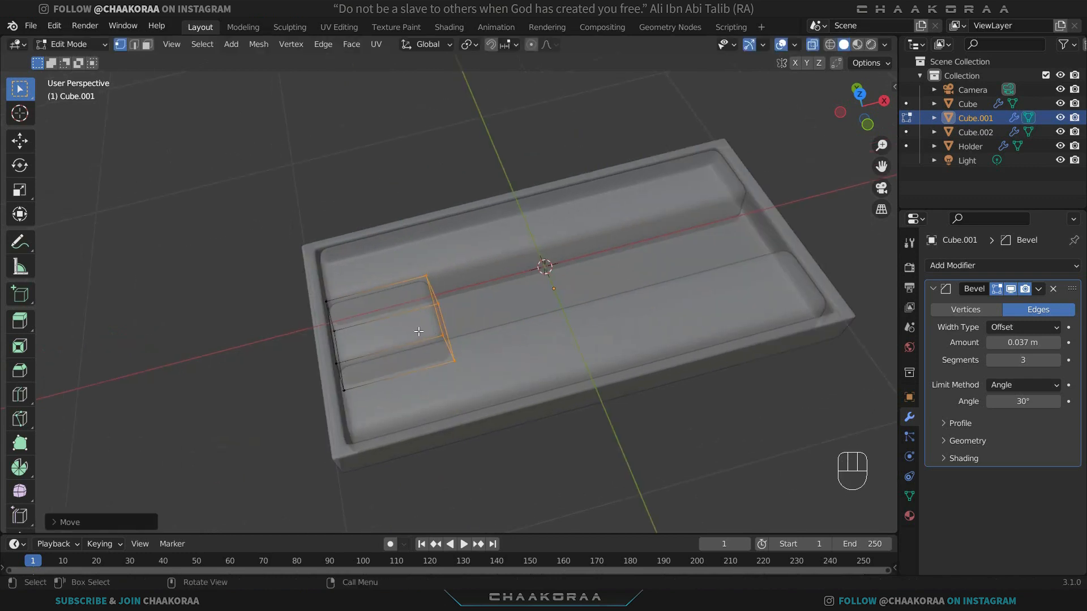
key("g")
key("x")
left_click(443, 331)
key("alt+z")
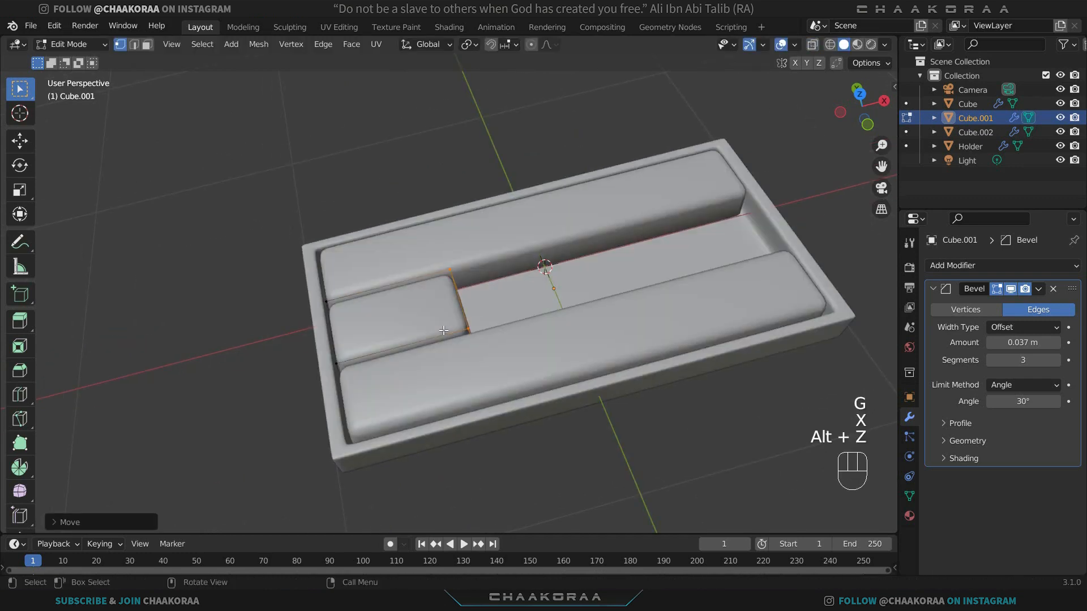
key("Tab")
left_click(573, 242)
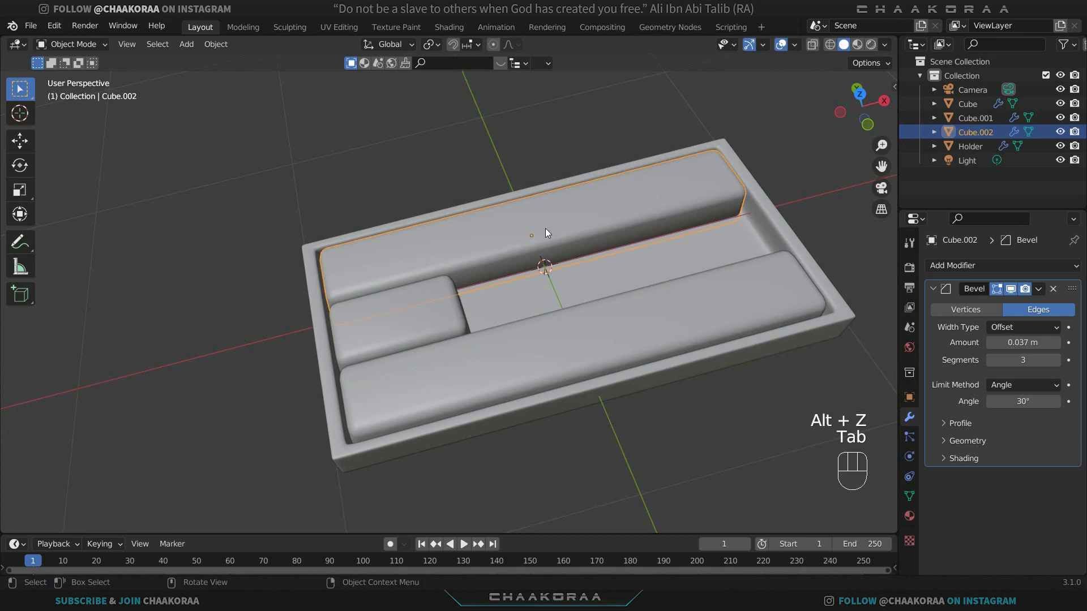
Step: Slide Cube.002's right-end vertices left along X, shortening it into a square key
key("Tab")
key("alt+z")
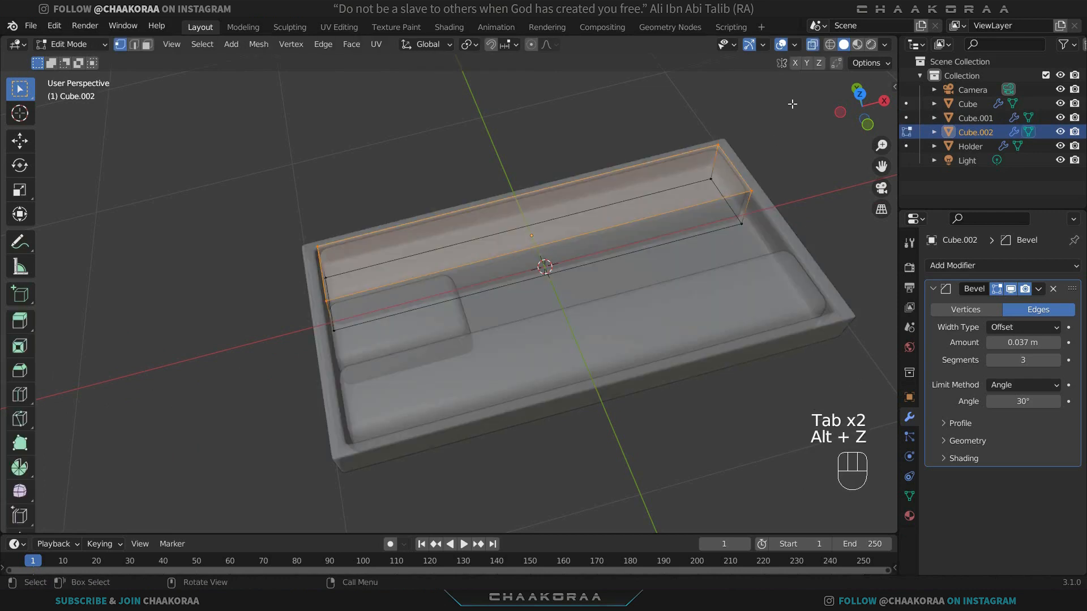
left_click_drag(792, 104, 608, 240)
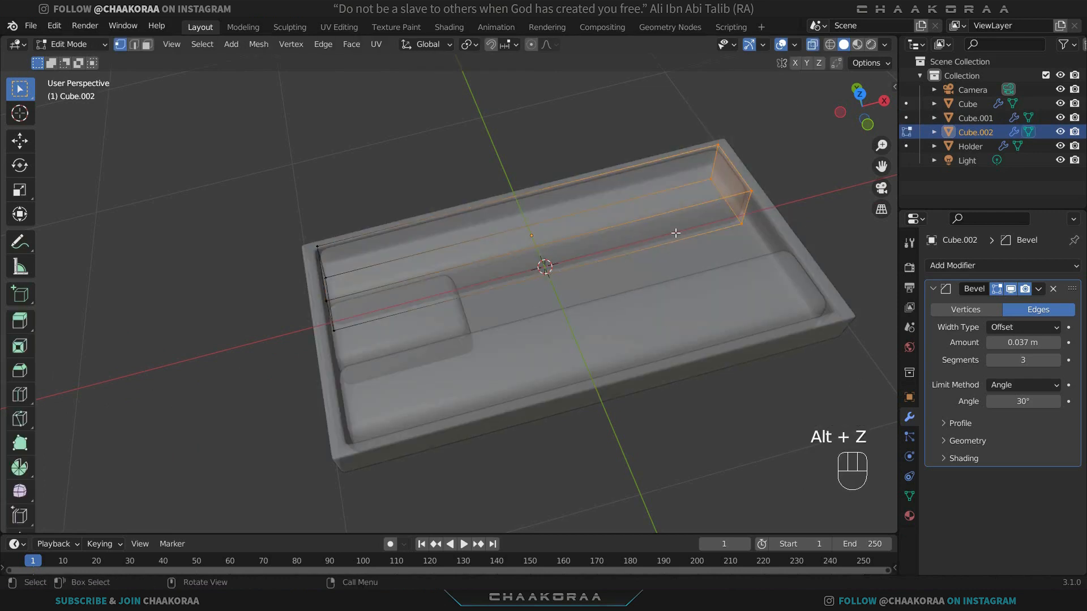
key("g")
key("x")
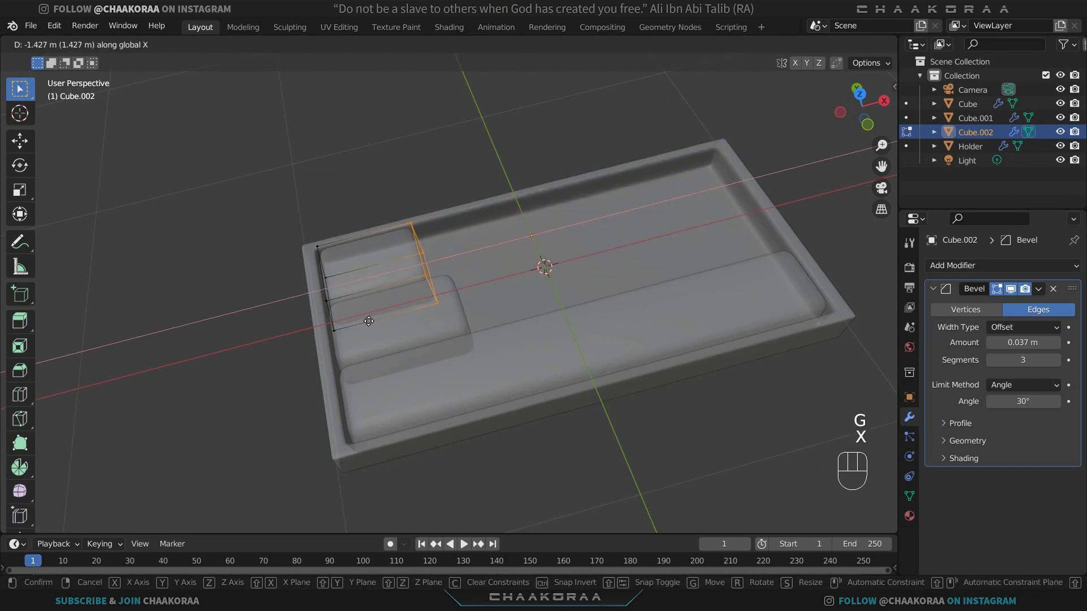
left_click(350, 326)
key("Tab")
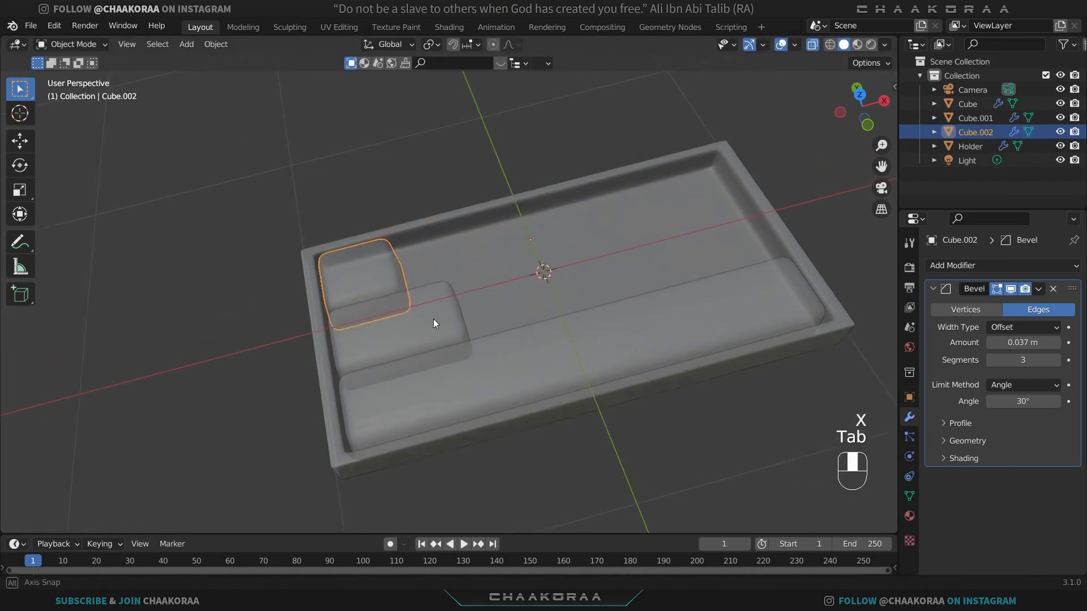
key("alt+z")
middle_click_drag(431, 325, 478, 317)
Step: Nudge the square key slightly left along X into the upper-left corner
key("Tab")
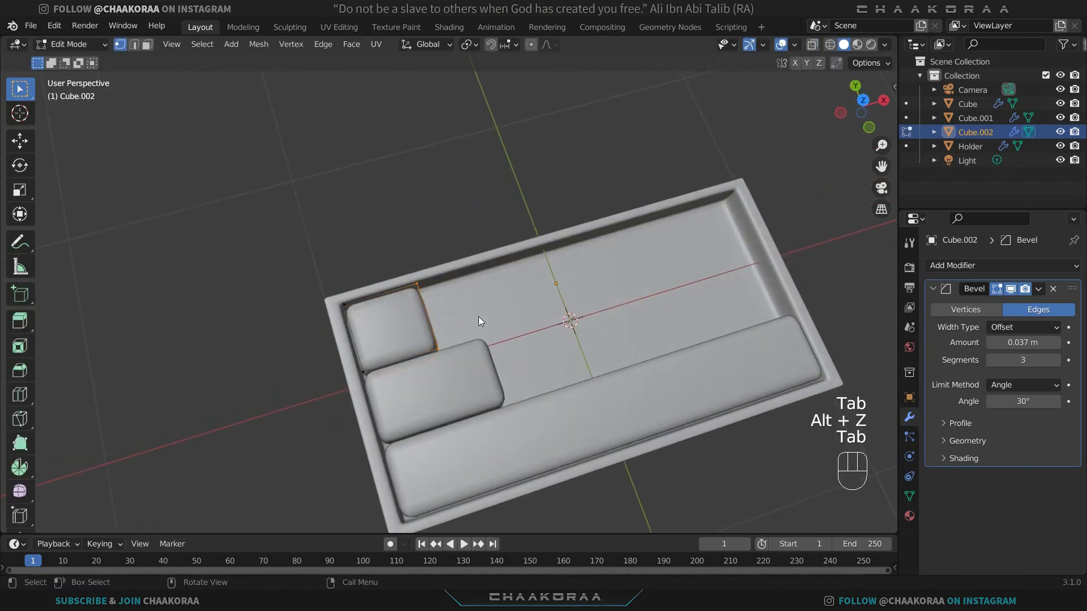
key("g")
key("x")
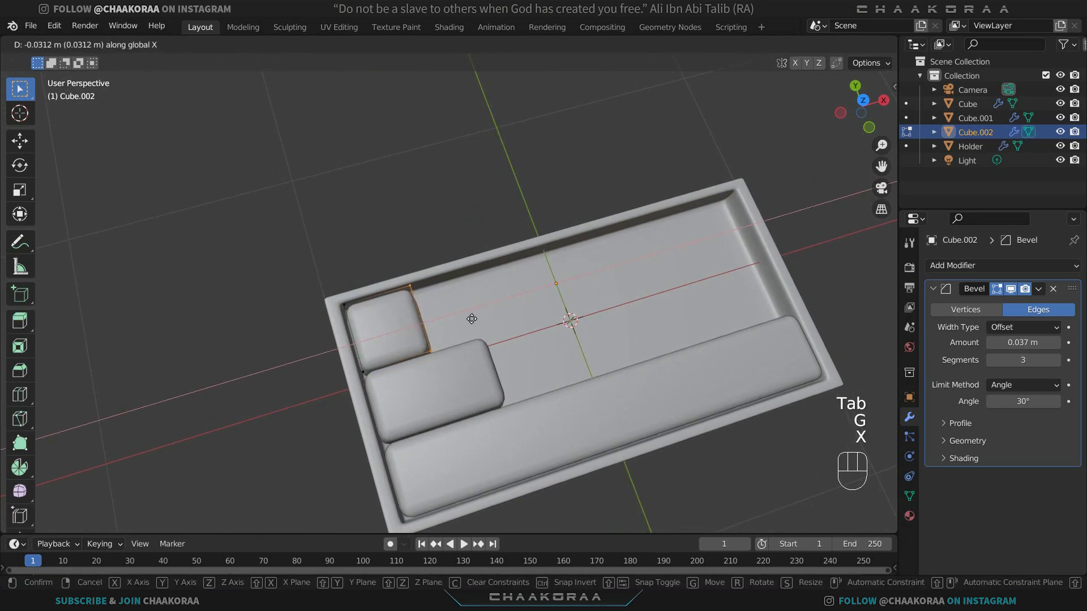
left_click(469, 316)
key("Tab")
mouse_move(467, 315)
middle_mouse_down()
mouse_move(524, 323)
mouse_move(449, 318)
middle_mouse_up()
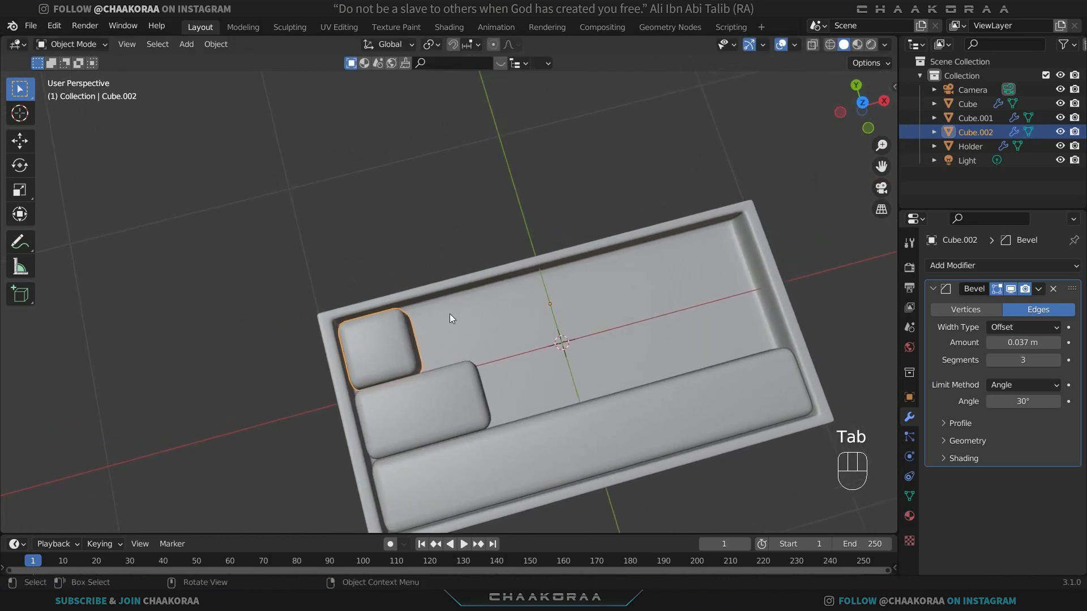
Step: Add an Array modifier to Cube.002, try a count of 5, then settle on 4 keys
left_click(972, 266)
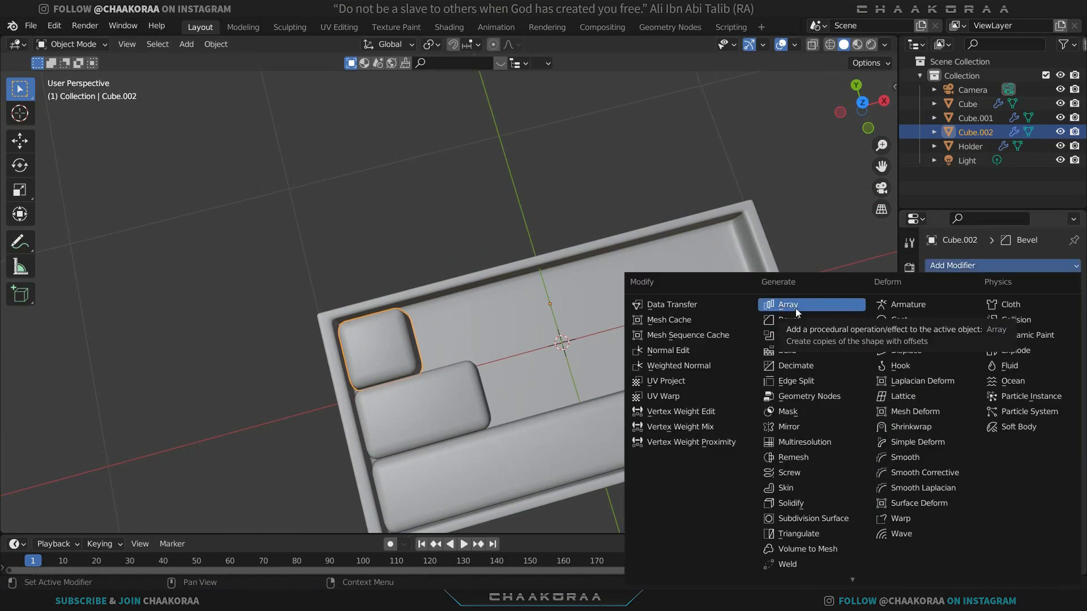
left_click(796, 307)
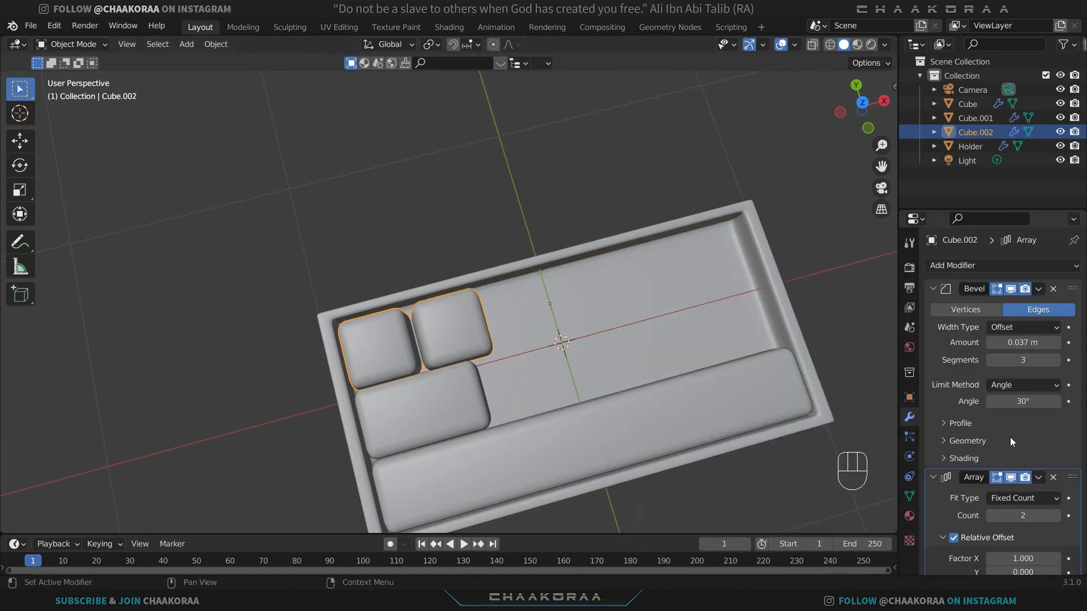
scroll(1010, 437, "down", 2)
left_click(1055, 473)
left_click(1055, 473)
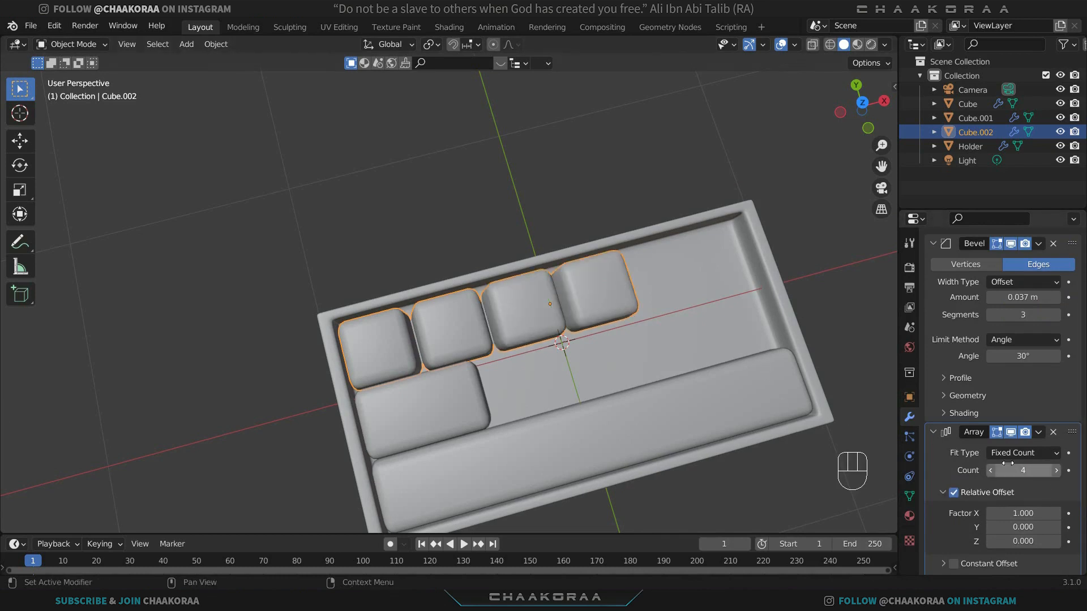
middle_click_drag(813, 393, 778, 382)
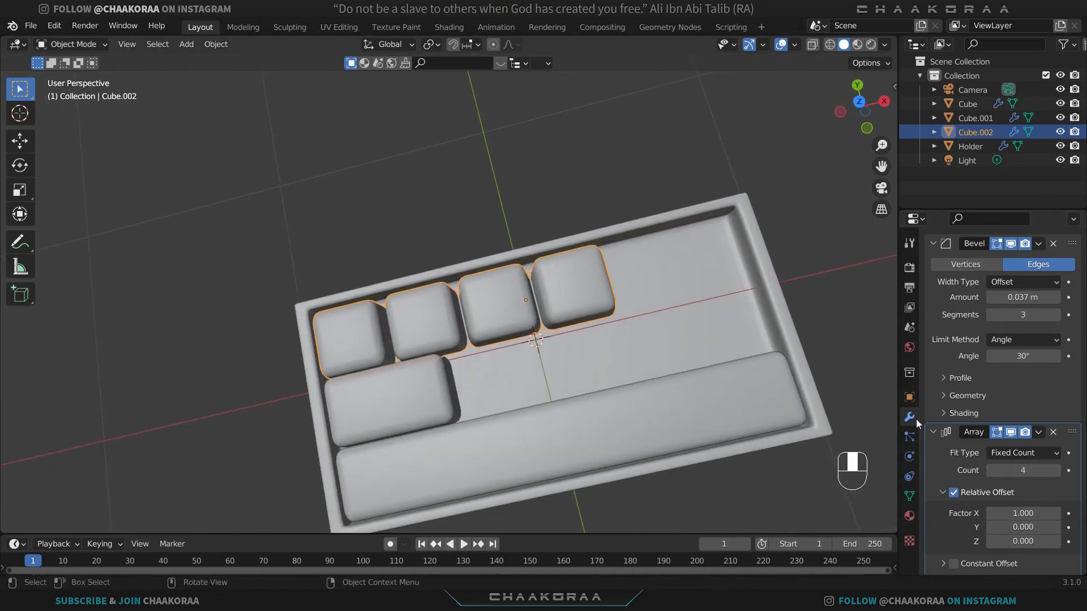
left_click(1054, 470)
left_click(991, 470)
left_click(446, 370, "shift")
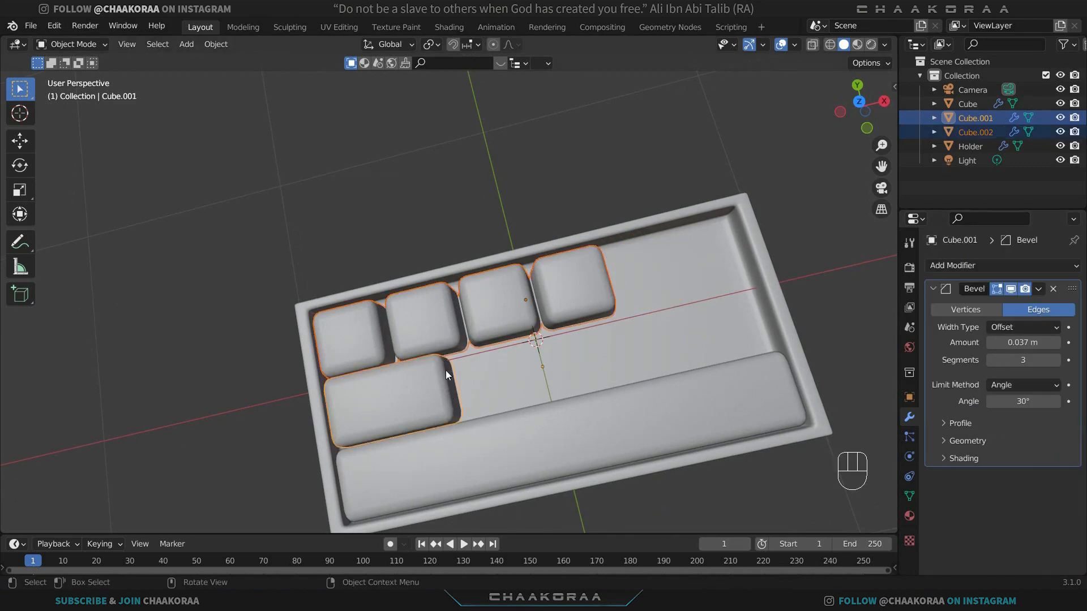
Step: Slide the selected keys sideways along X within the tray
key("g")
key("x")
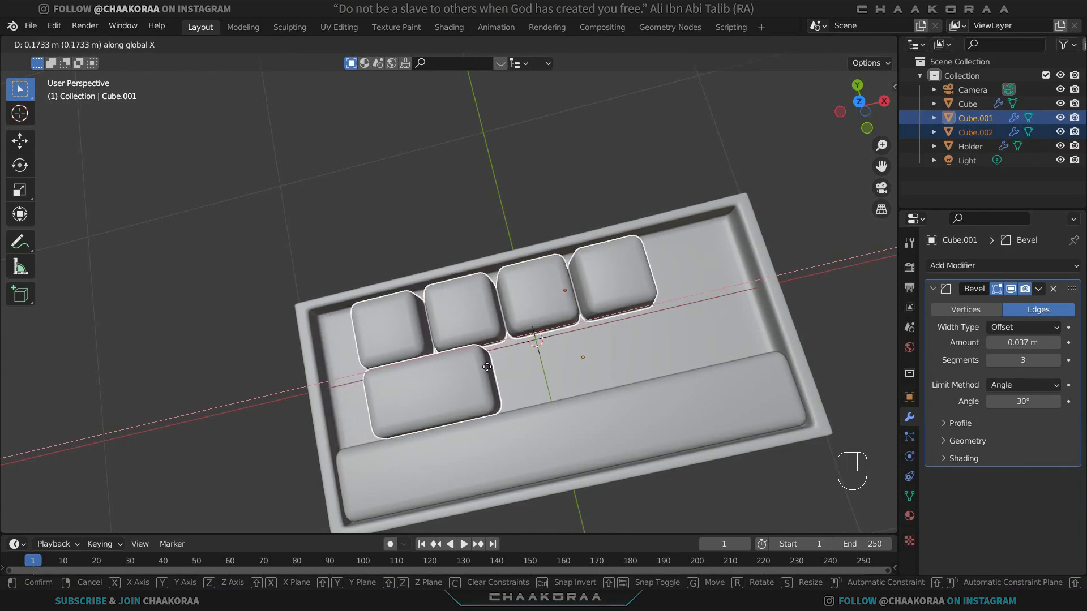
left_click(486, 367)
Step: Scale the long bottom bar narrower along X, leaving a gap at its right end
left_click(565, 422)
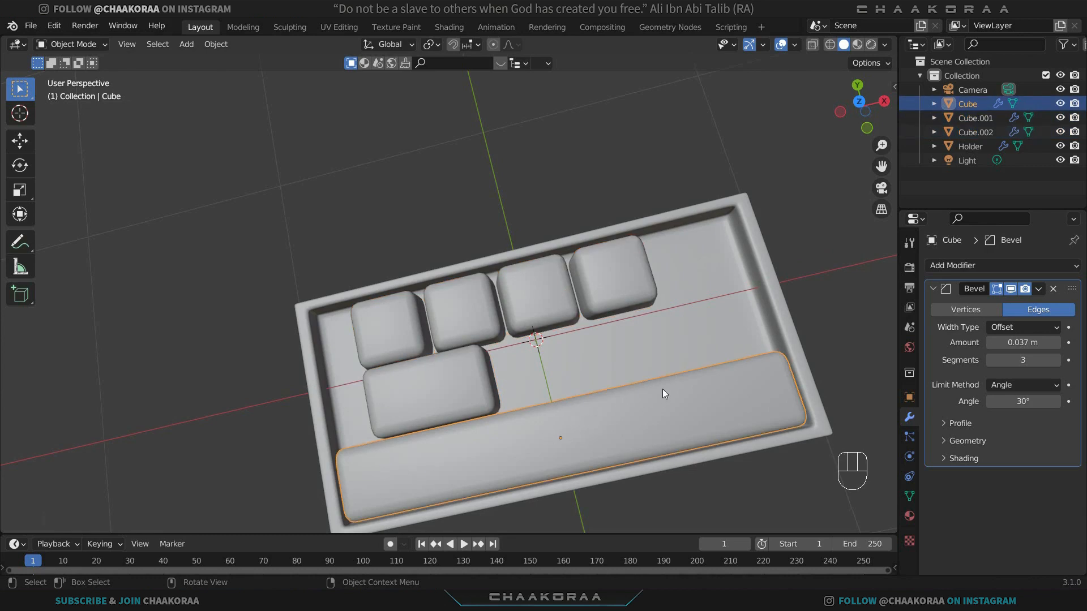
key("s")
key("x")
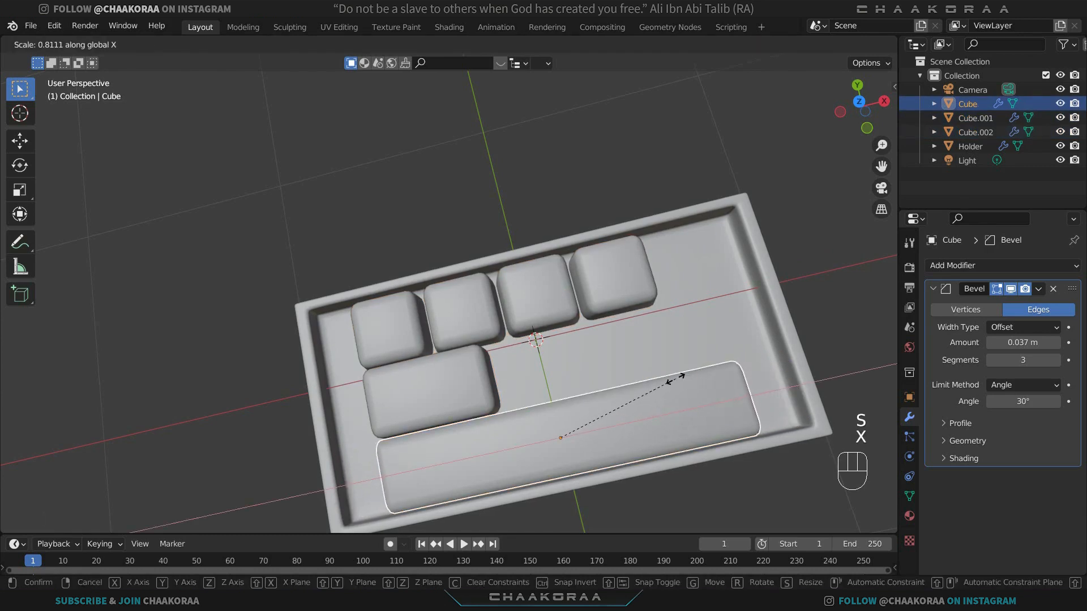
left_click(675, 378)
middle_click_drag(743, 376, 695, 382, "shift")
key("s")
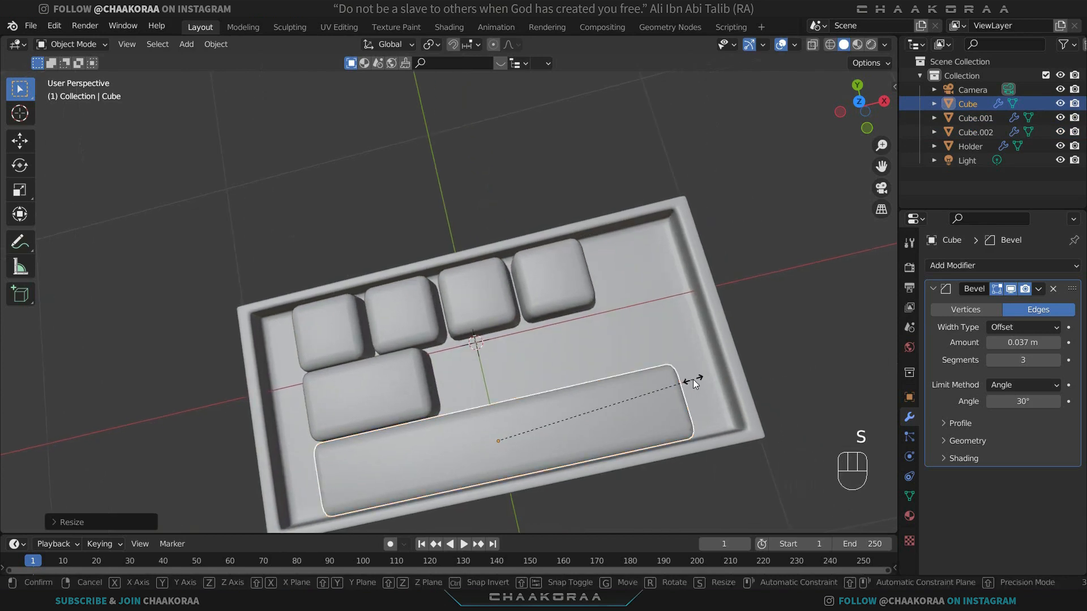
key("x")
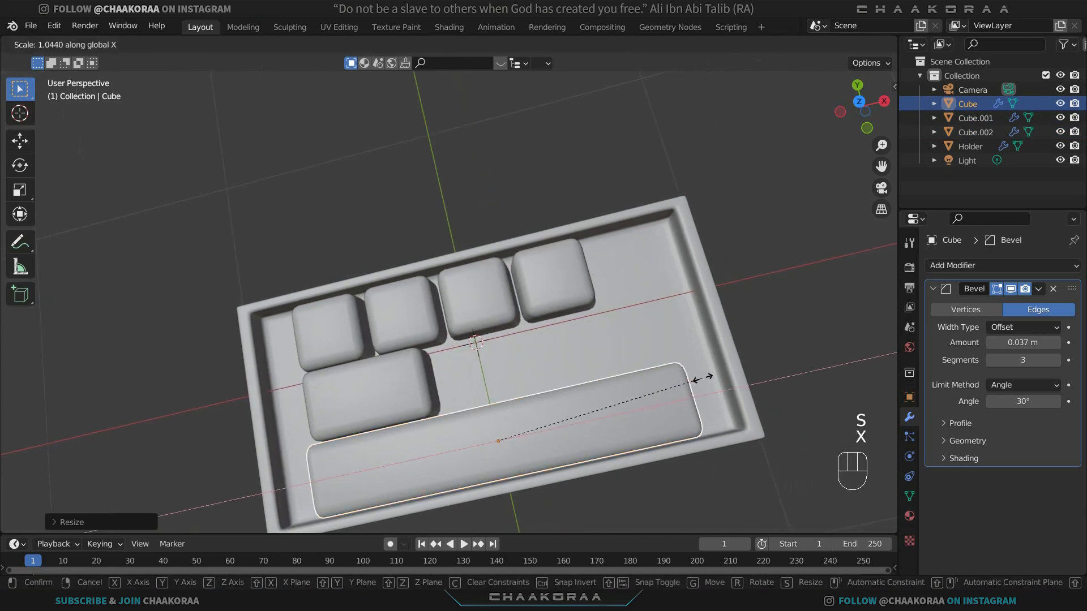
left_click(704, 378)
middle_click_drag(677, 347, 805, 355, "shift")
left_click(458, 339)
left_click(461, 386)
middle_click_drag(486, 383, 671, 348, "shift")
Step: In top orthographic view, slide the wide key along X toward the tray's left edge
key("KP_7")
scroll(634, 348, "up", 3)
key("g")
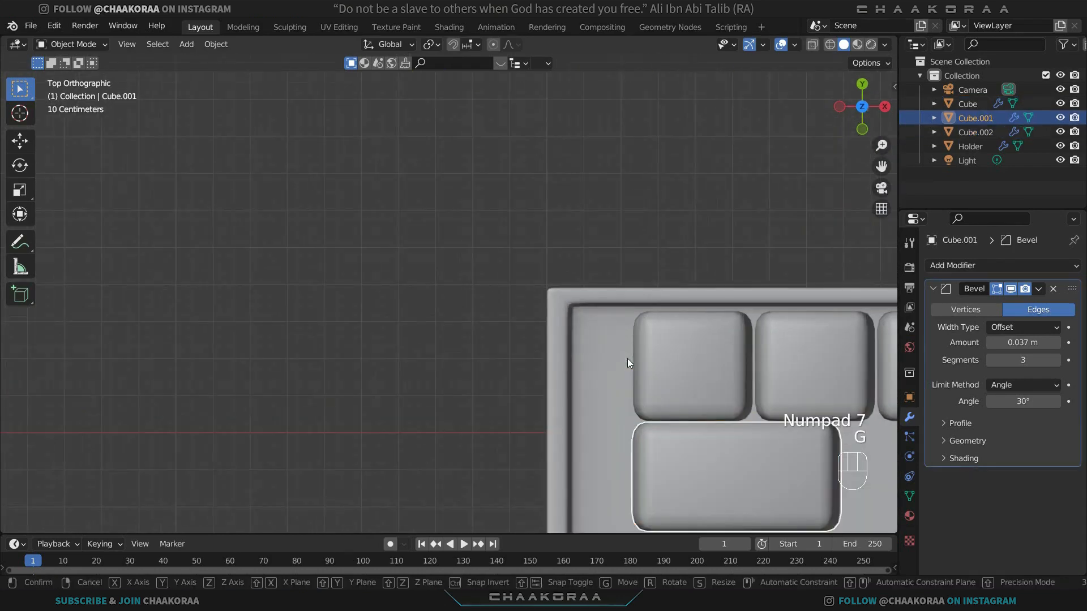
key("x")
right_click(618, 348)
middle_click_drag(618, 347, 644, 274, "shift")
key("g")
key("x")
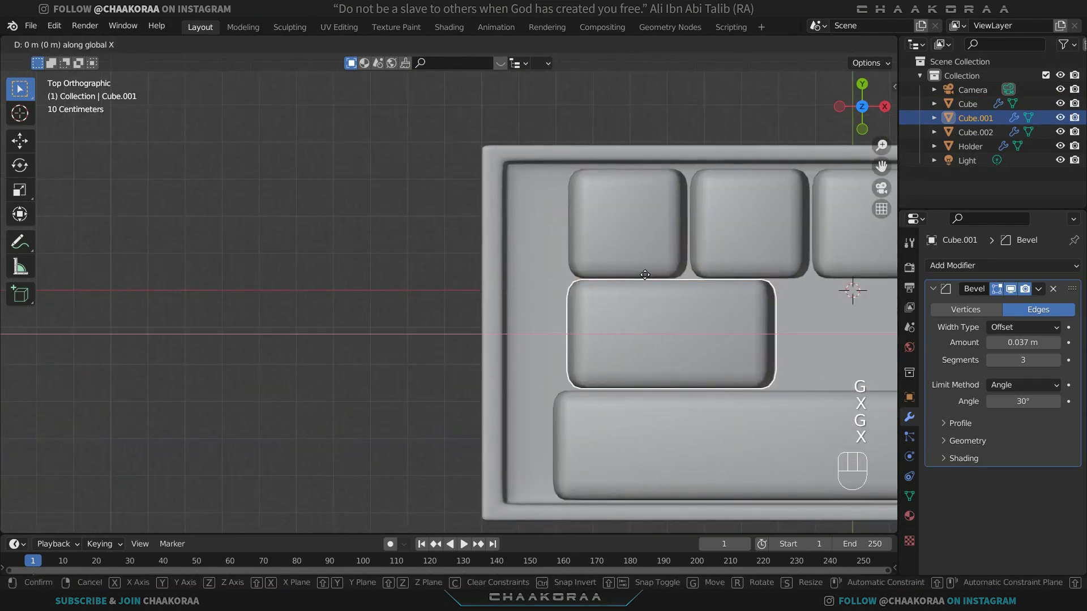
left_click(639, 279)
Step: Shift the wide key and the top key row together along X
left_click(640, 239, "shift")
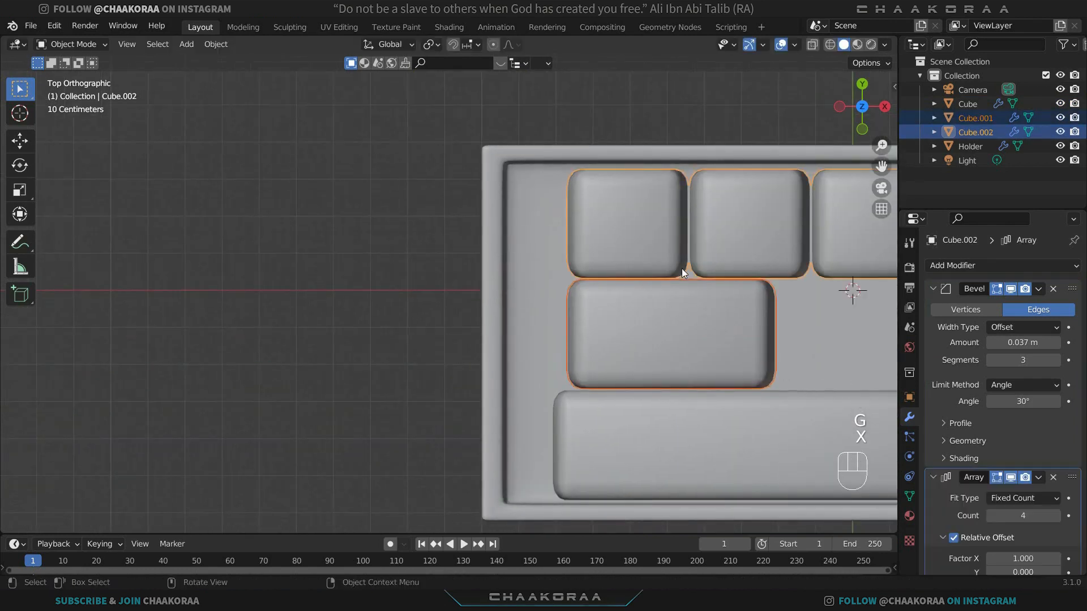
key("g")
key("x")
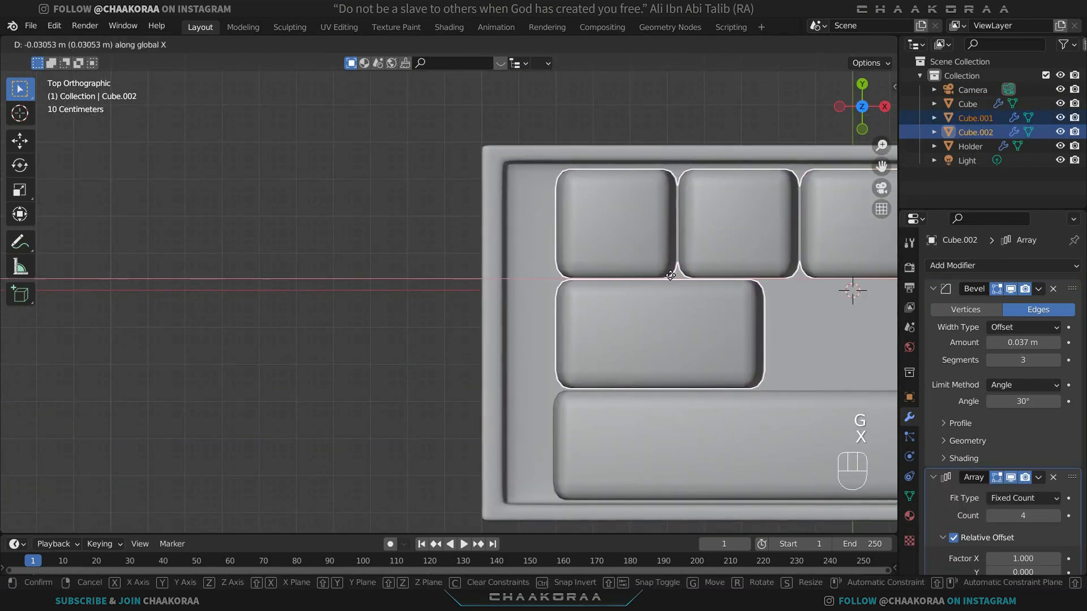
left_click(670, 276)
Step: Narrow the Holder tray by scaling it along X
left_click(441, 344)
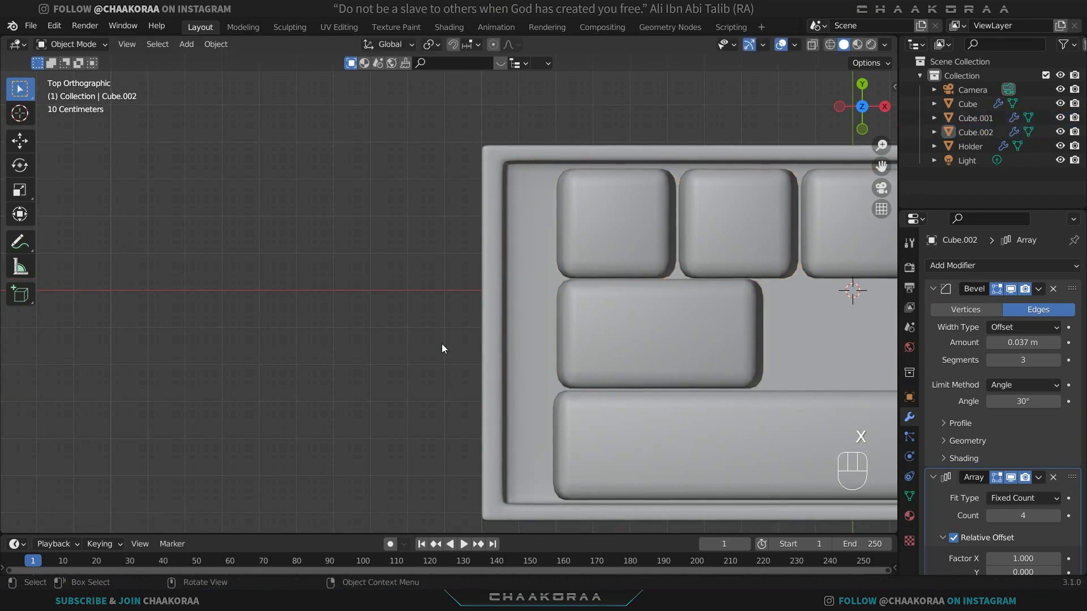
left_click(501, 281)
scroll(593, 318, "down", 3)
middle_click_drag(593, 318, 463, 298, "shift")
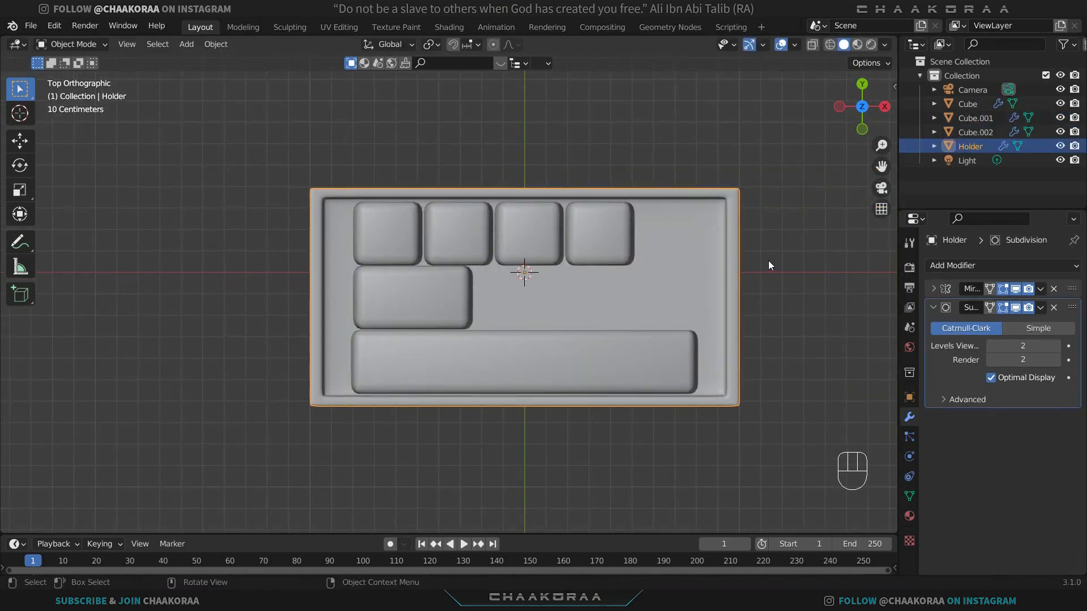
key("s")
key("x")
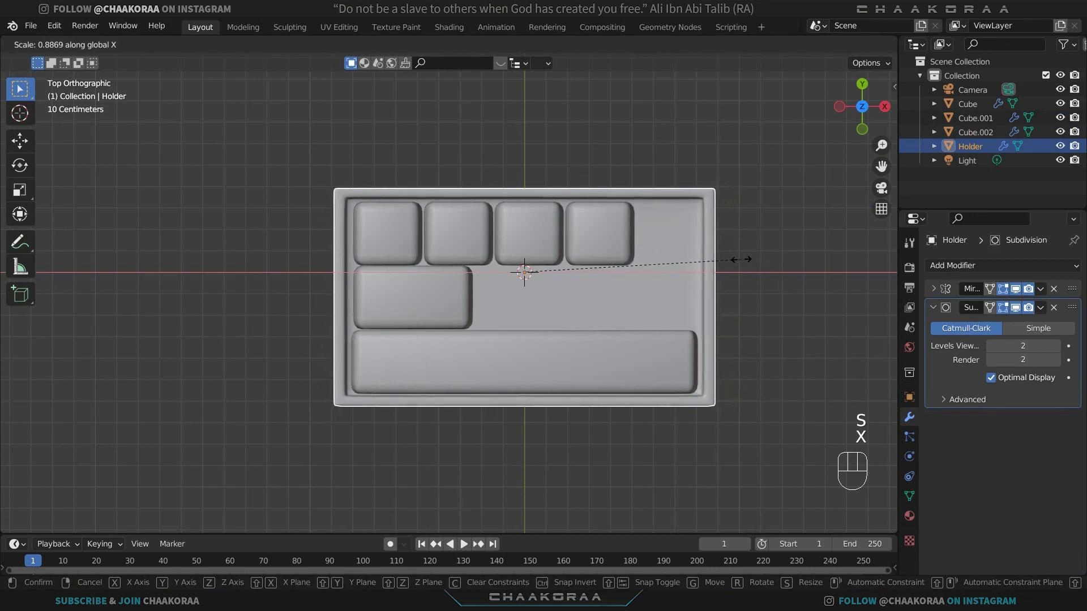
left_click(734, 259)
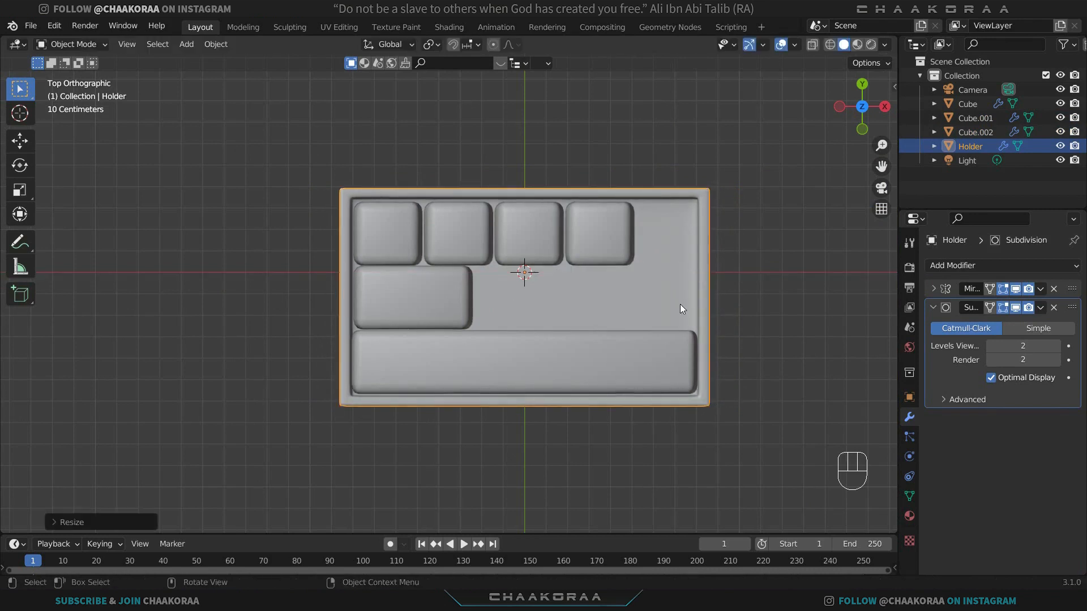
Step: Rescale the Holder tray along X to refine its width
middle_click_drag(625, 306, 610, 304, "shift")
scroll(613, 297, "up", 1)
scroll(613, 296, "up", 1)
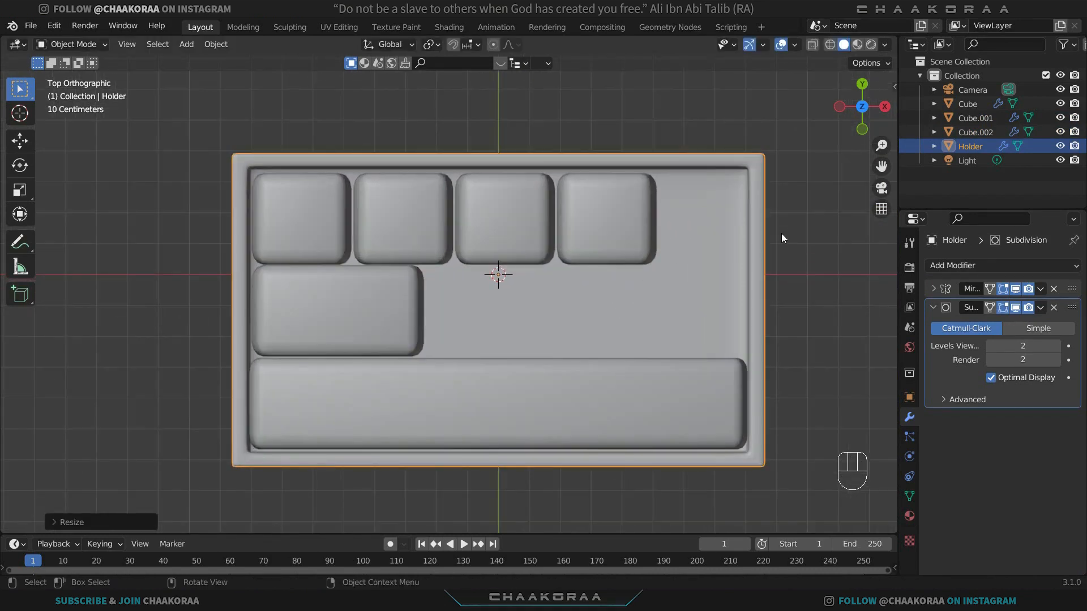
key("s")
key("x")
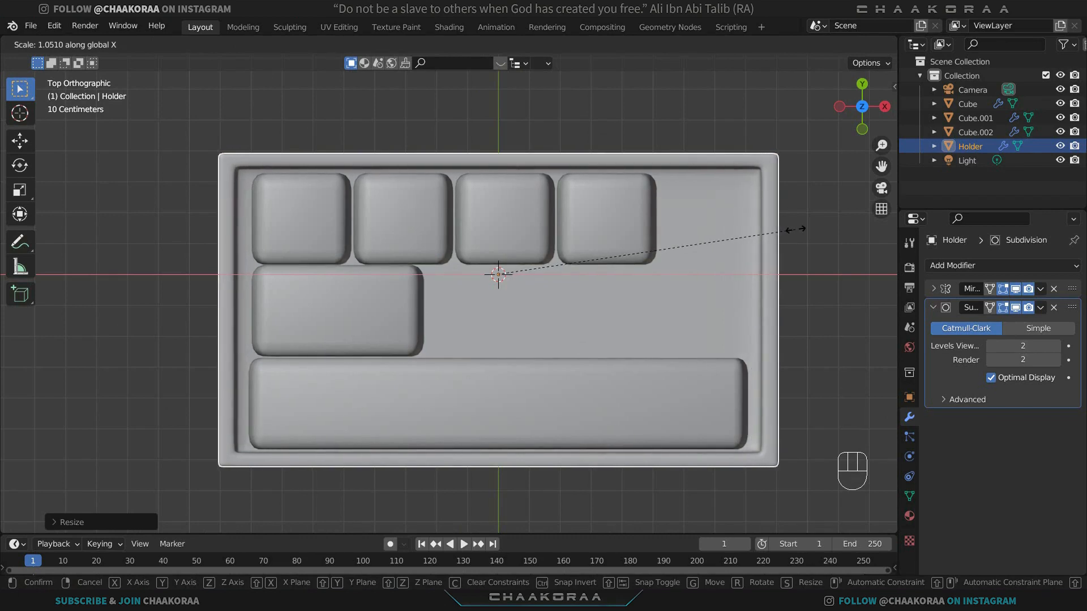
left_click(796, 230)
Step: Stretch the long bottom bar along X to span nearly the full tray width
left_click(648, 377)
key("s")
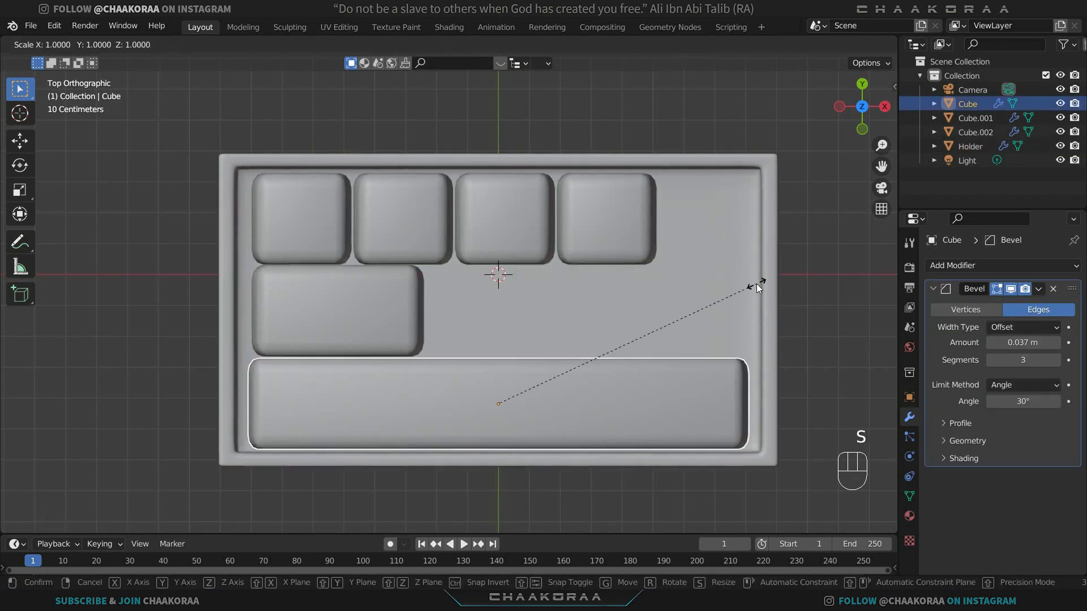
key("x")
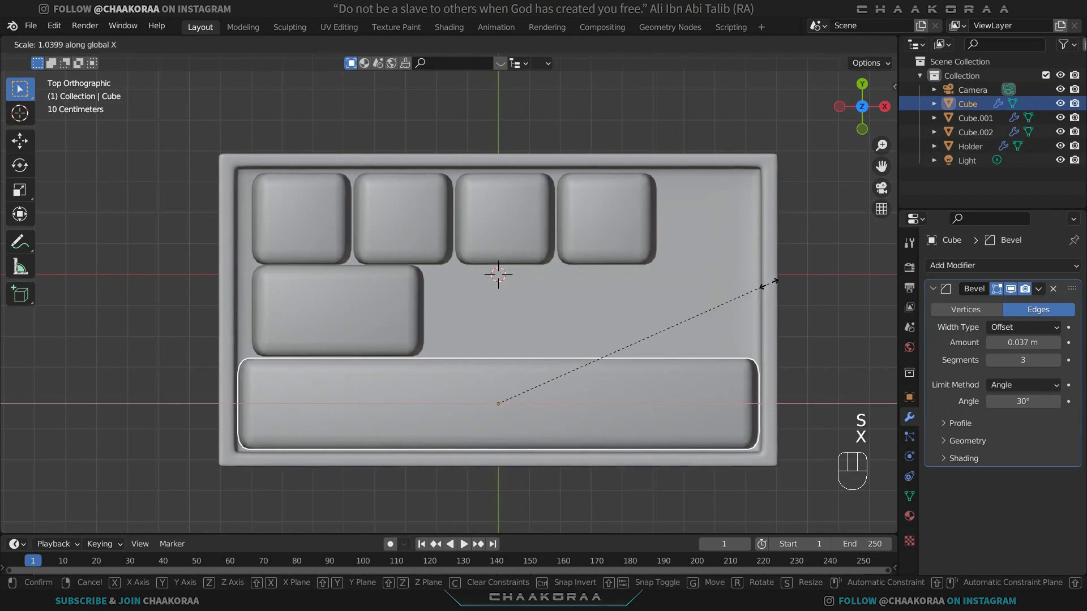
left_click(768, 283)
Step: Move the wide key and top row about 0.031 m left, against the tray's left edge
left_click(320, 266)
left_click(450, 235, "shift")
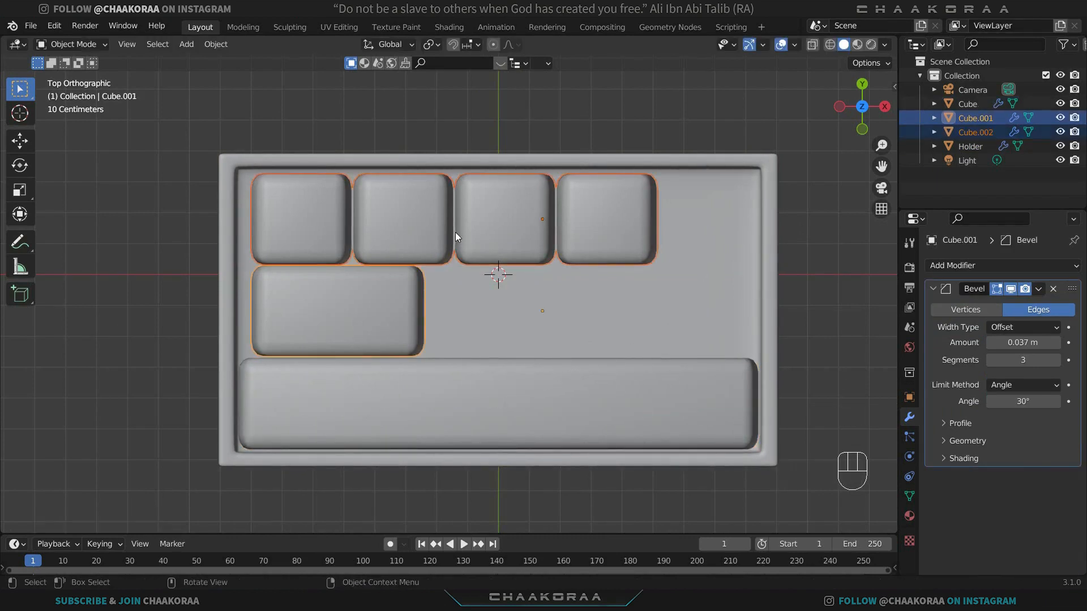
key("g")
key("x")
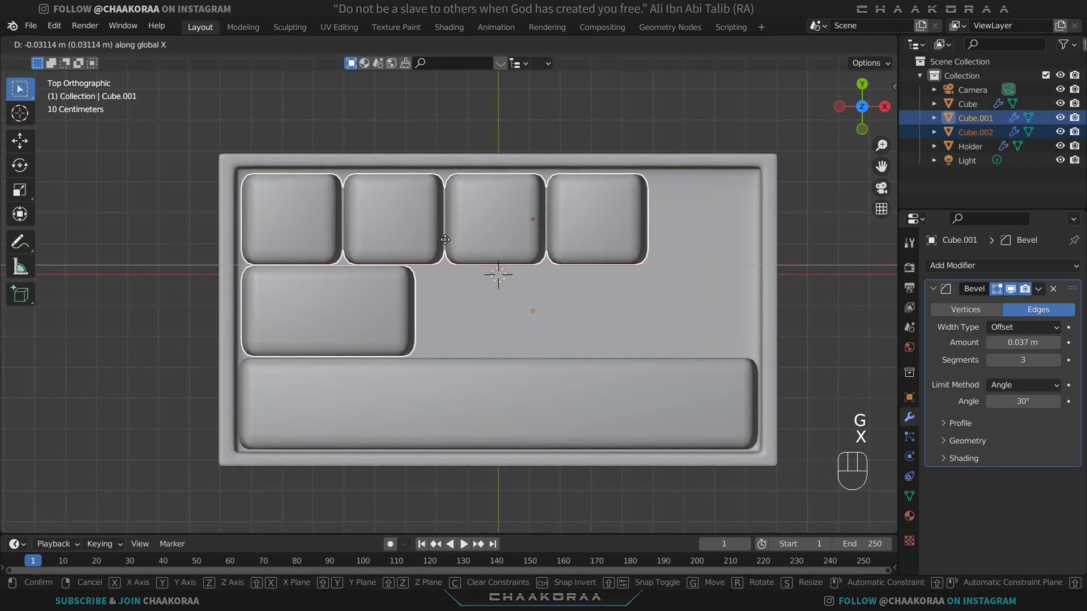
left_click(444, 239)
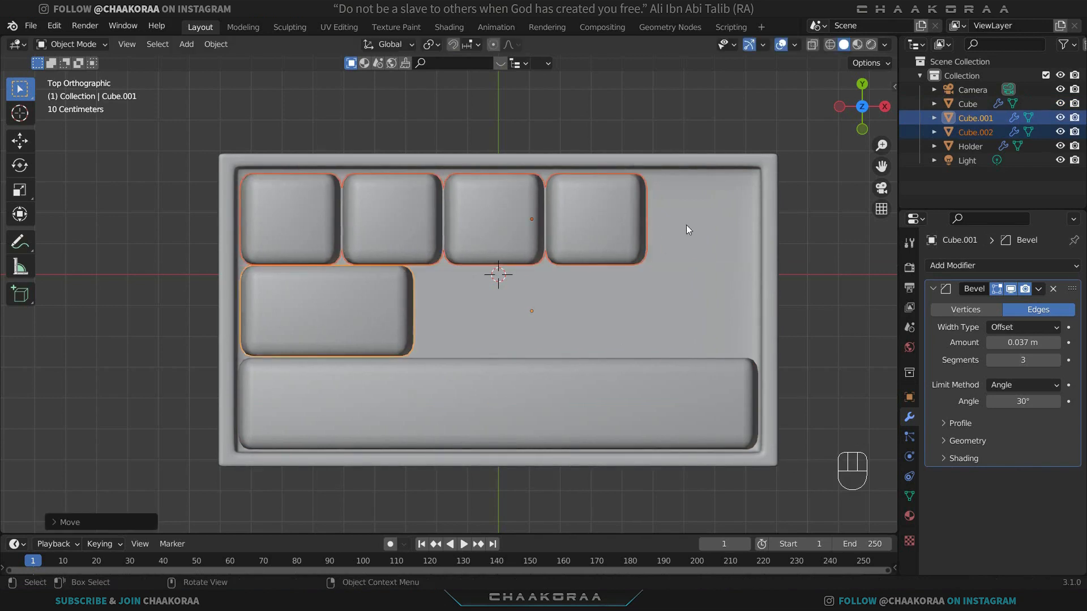
left_click(629, 242)
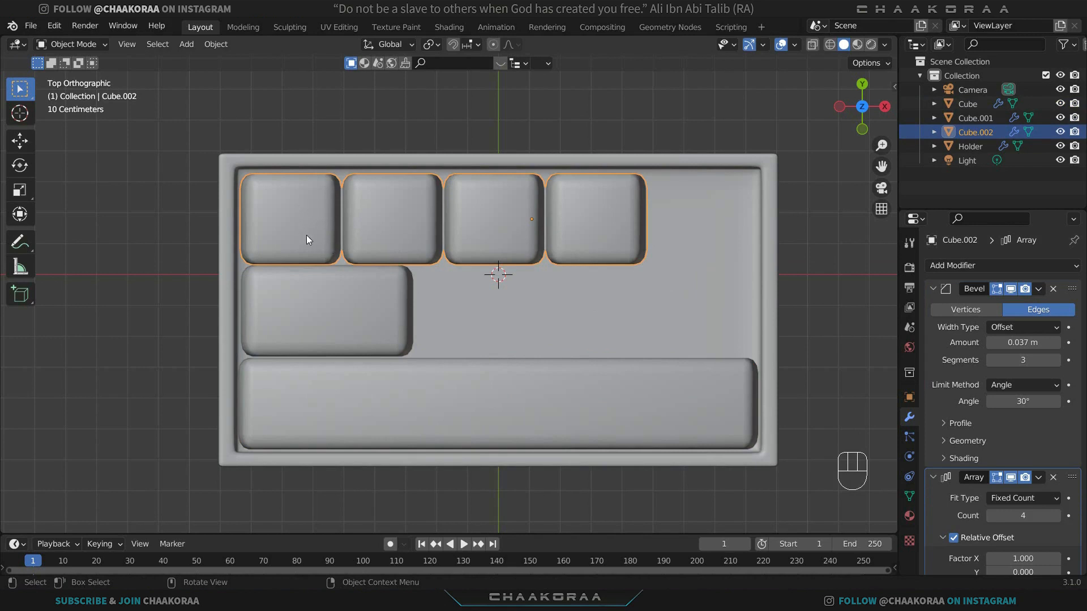
Step: Duplicate the top key row beside the wide key and reduce its array to three keys
key("shift+d")
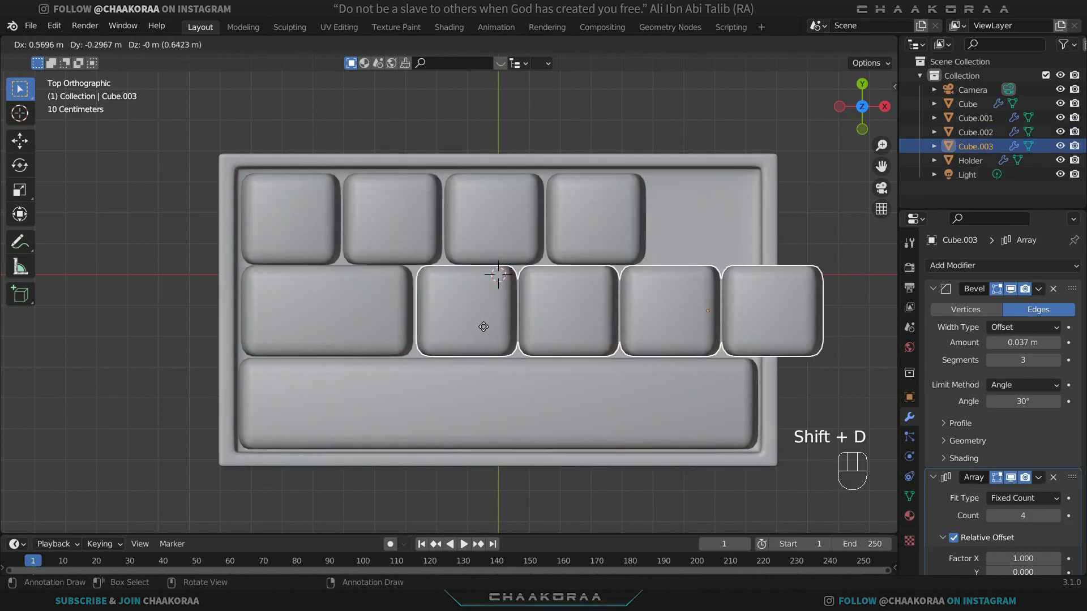
left_click(481, 326)
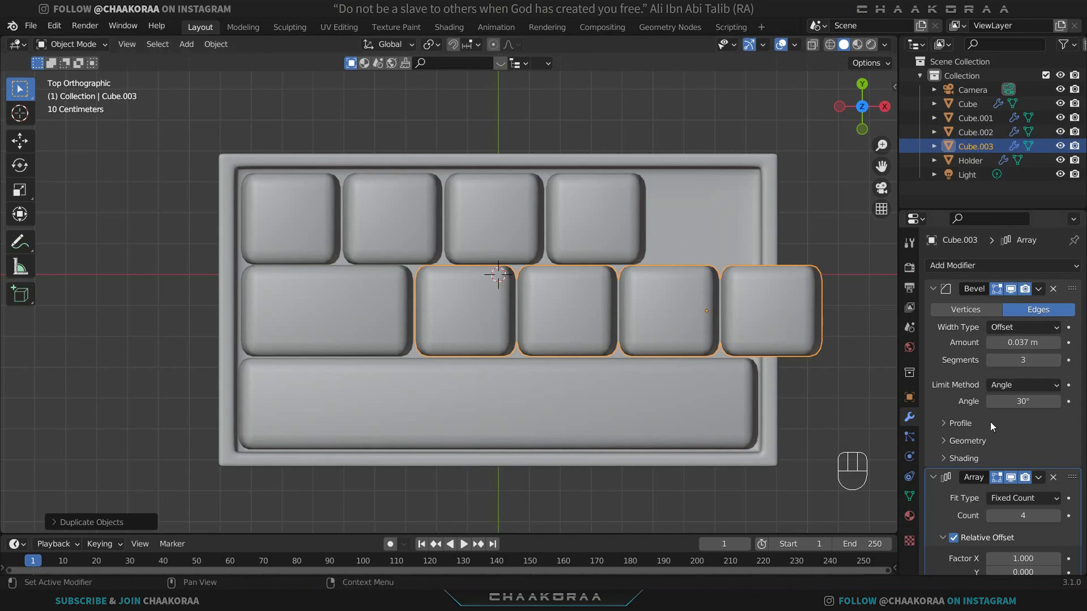
scroll(989, 423, "down", 3)
left_click(990, 449)
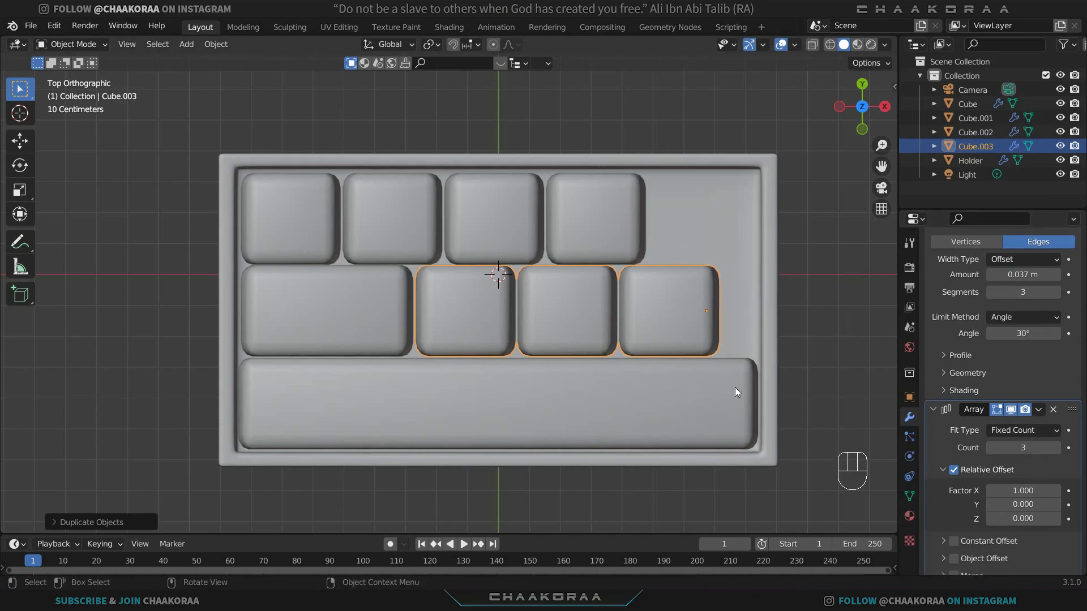
scroll(316, 296, "down", 2)
Step: Shorten the wide key by sliding its edge along X in Edit Mode
left_click(321, 297)
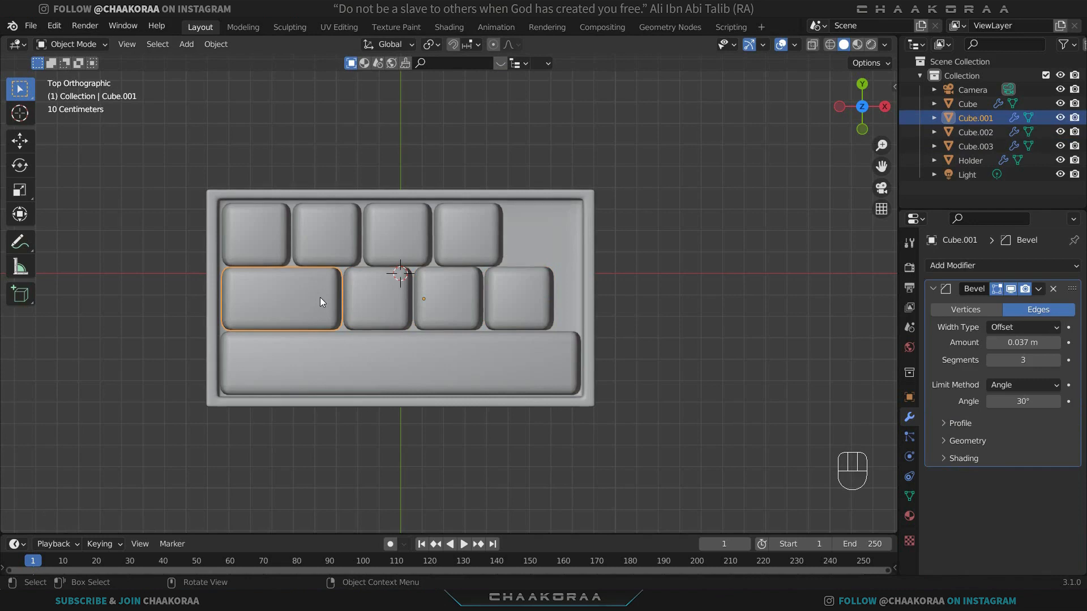
key("Tab")
key("g")
key("x")
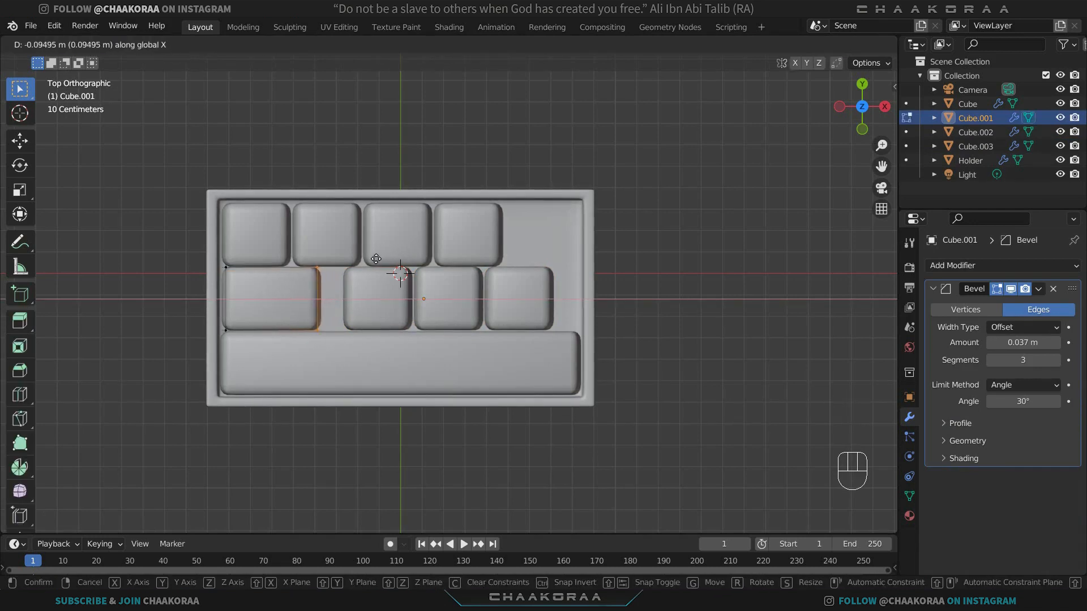
left_click(376, 258)
key("Tab")
Step: Slide the three-key middle row about 0.09 m left, next to the wide key
left_click(454, 271)
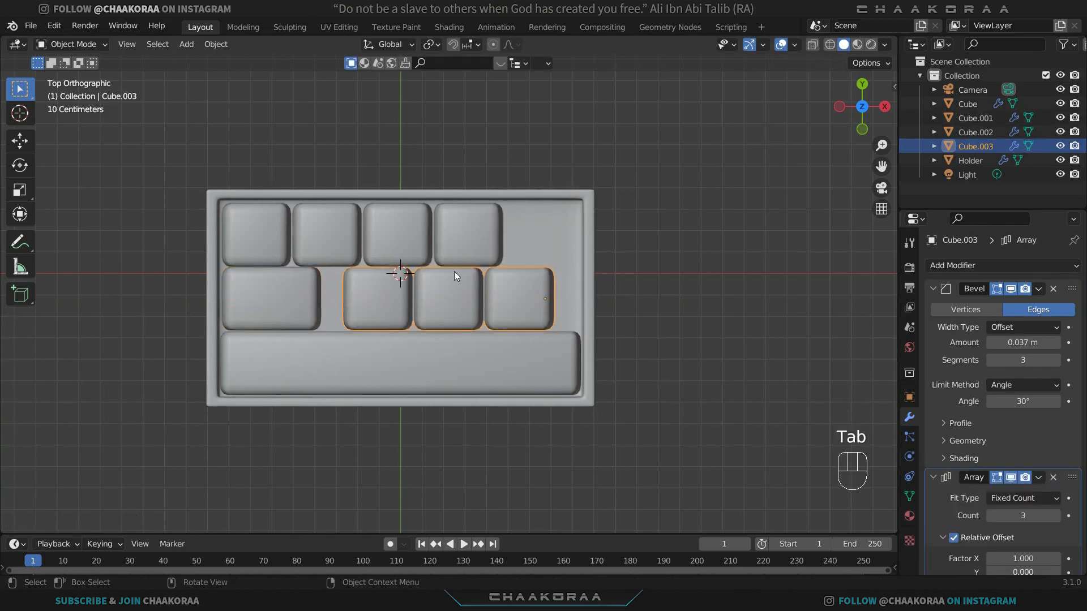
key("g")
key("x")
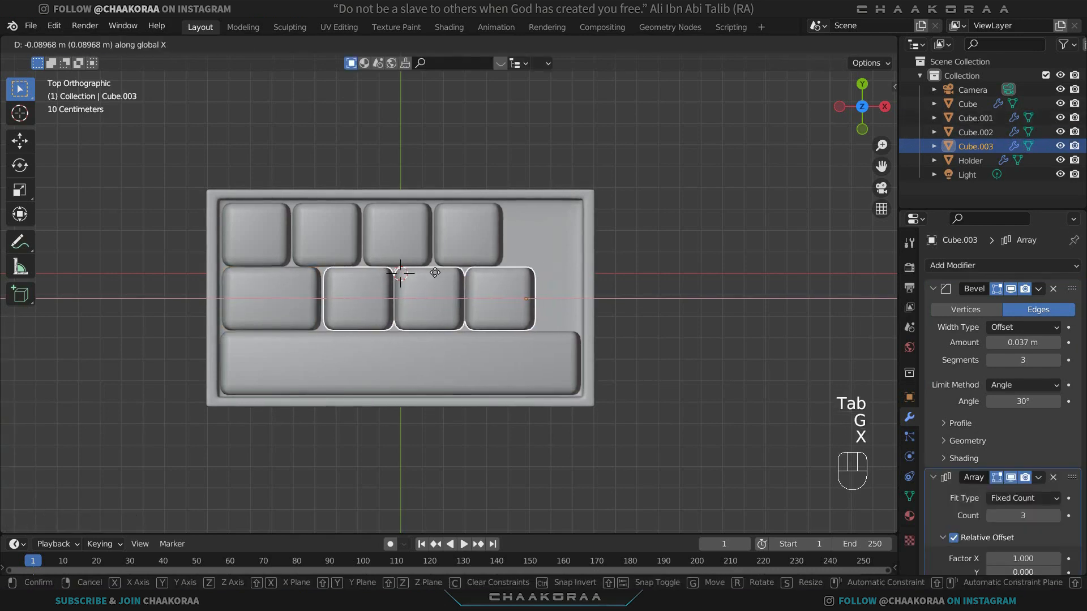
left_click(434, 273)
left_click(559, 252)
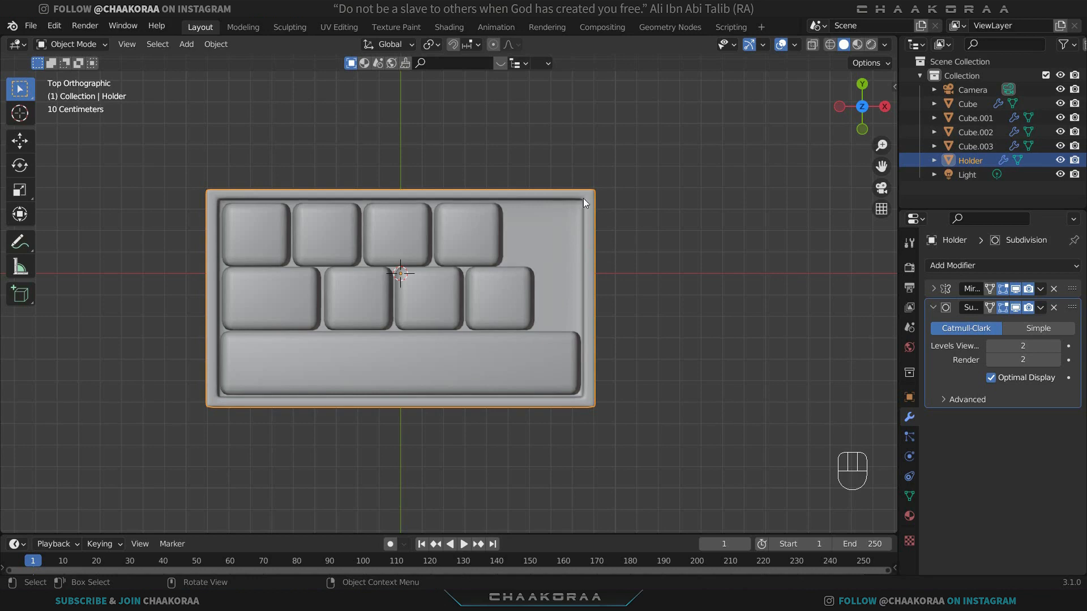
Step: Widen the Holder tray along X and shift all the key groups left
key("s")
key("x")
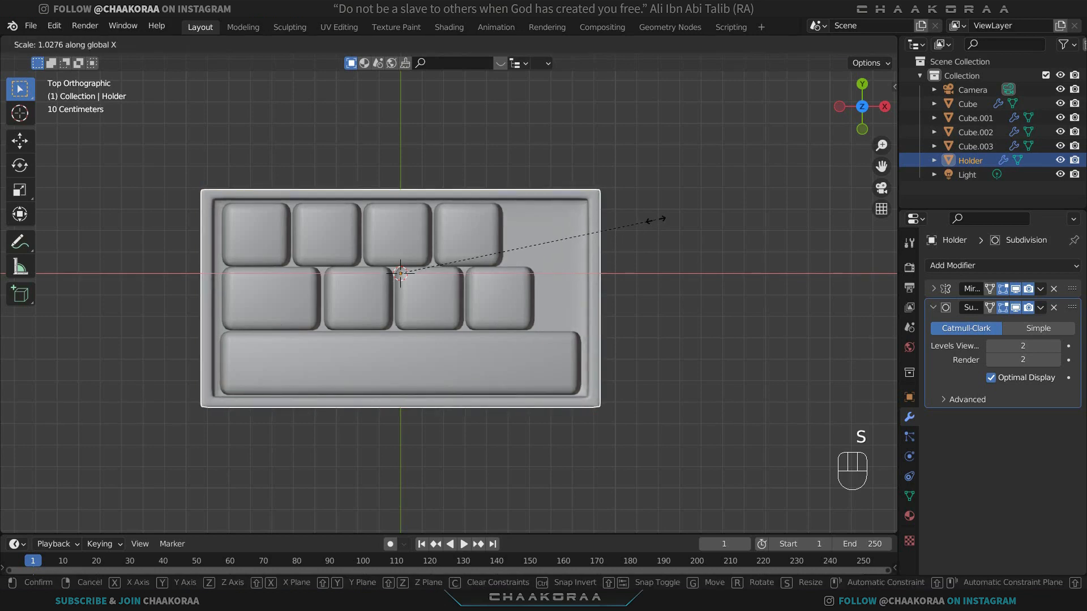
left_click(651, 219)
left_click(233, 284)
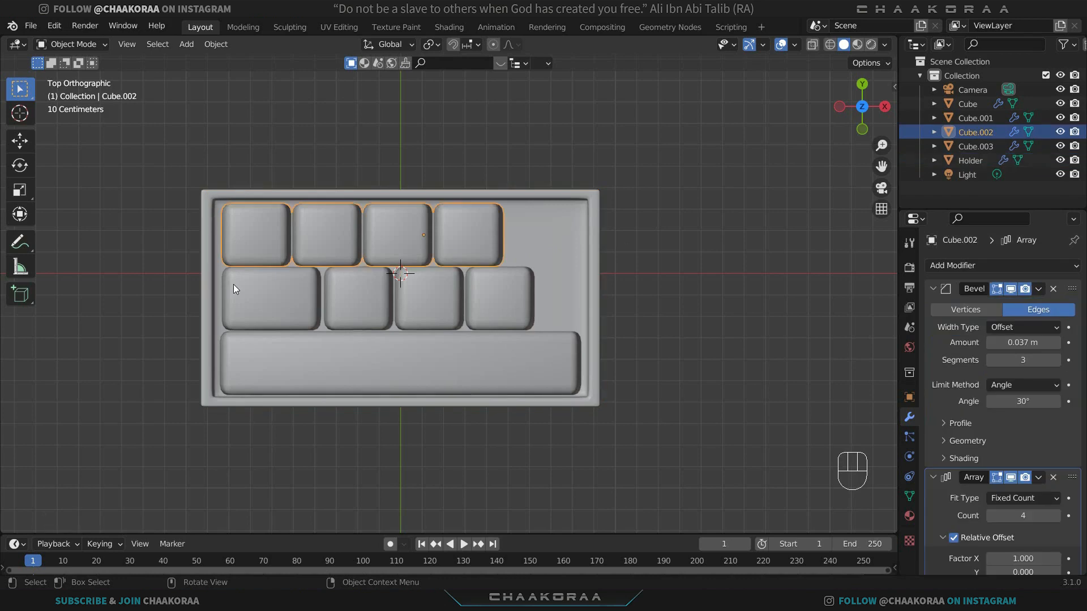
left_click(240, 250, "shift")
left_click(334, 291, "shift")
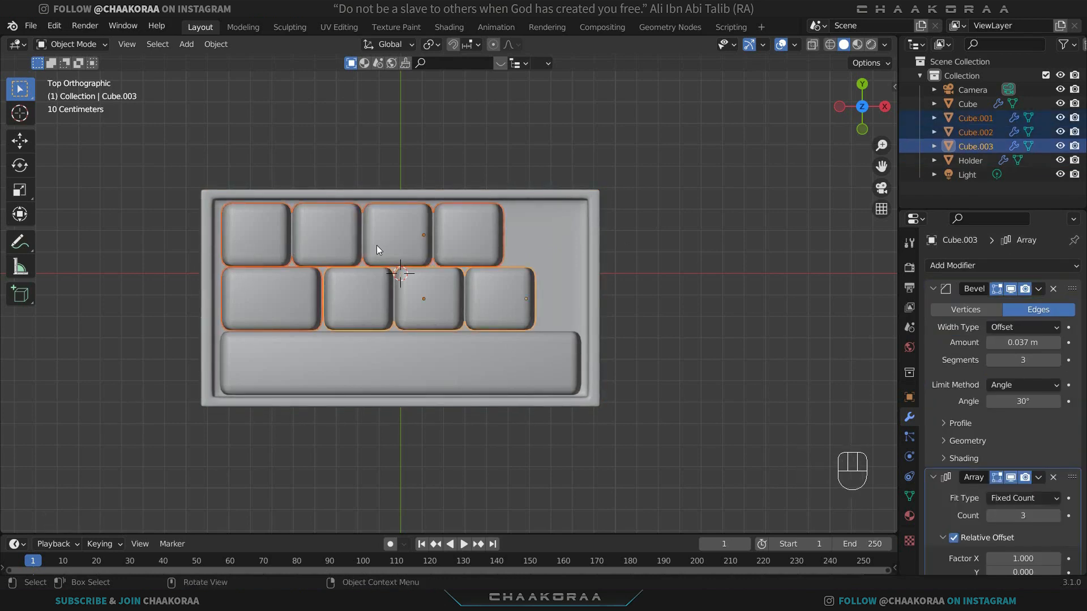
key("g")
key("x")
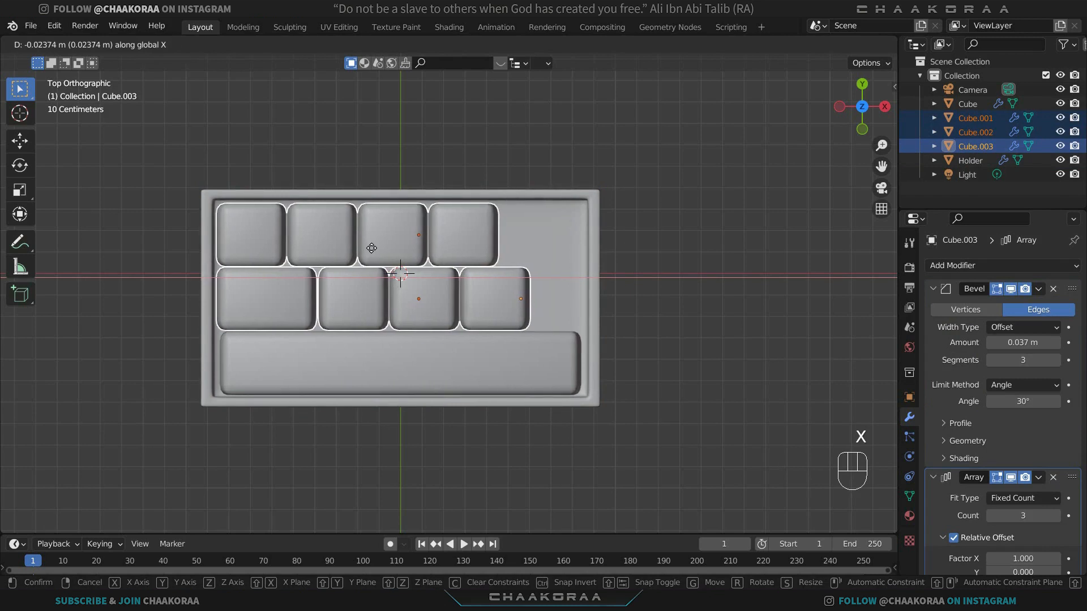
left_click(371, 248)
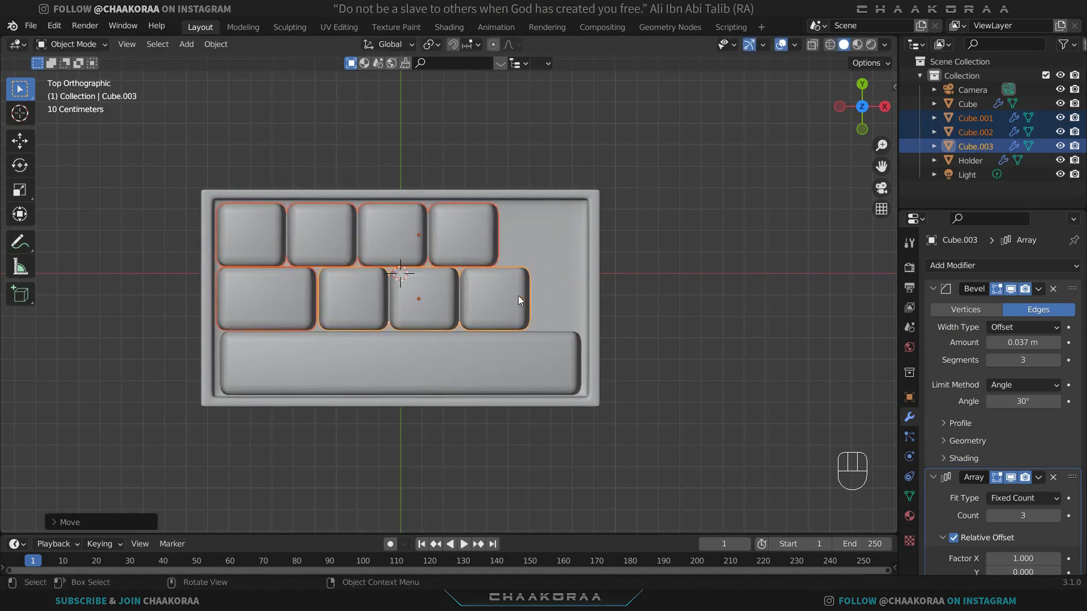
Step: Readjust the tray width, then nudge the top row and wide key slightly left
left_click(565, 250)
key("s")
key("x")
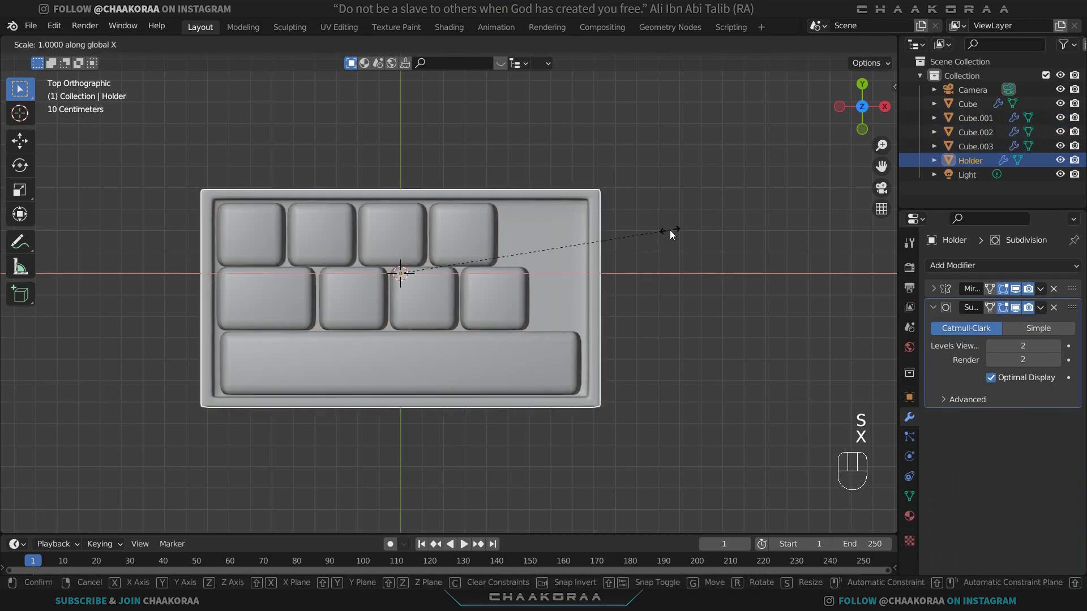
left_click(710, 228)
left_click(265, 253)
left_click(260, 289, "shift")
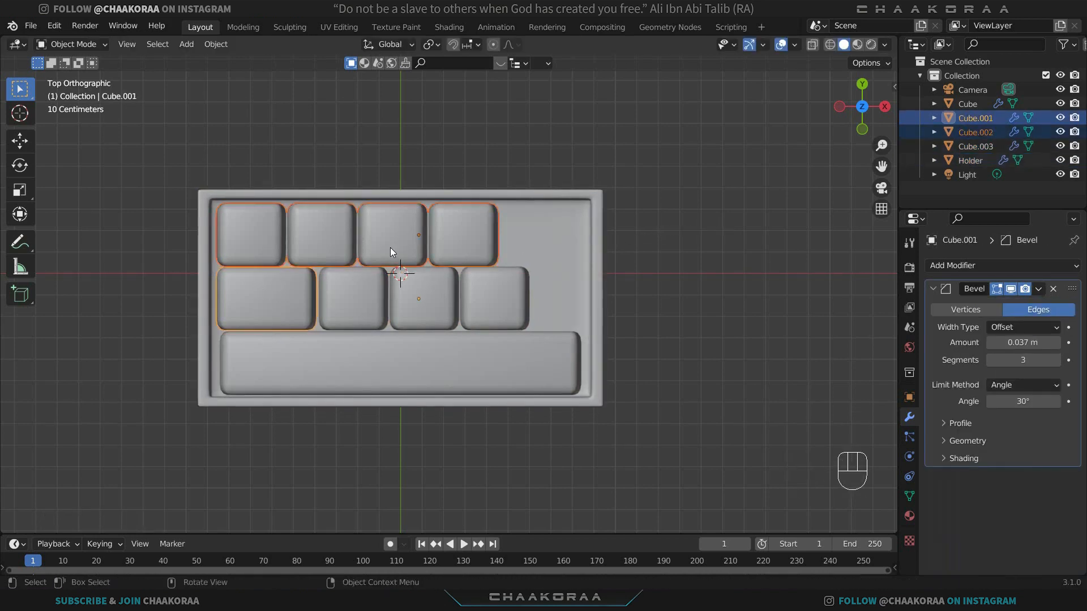
key("g")
key("x")
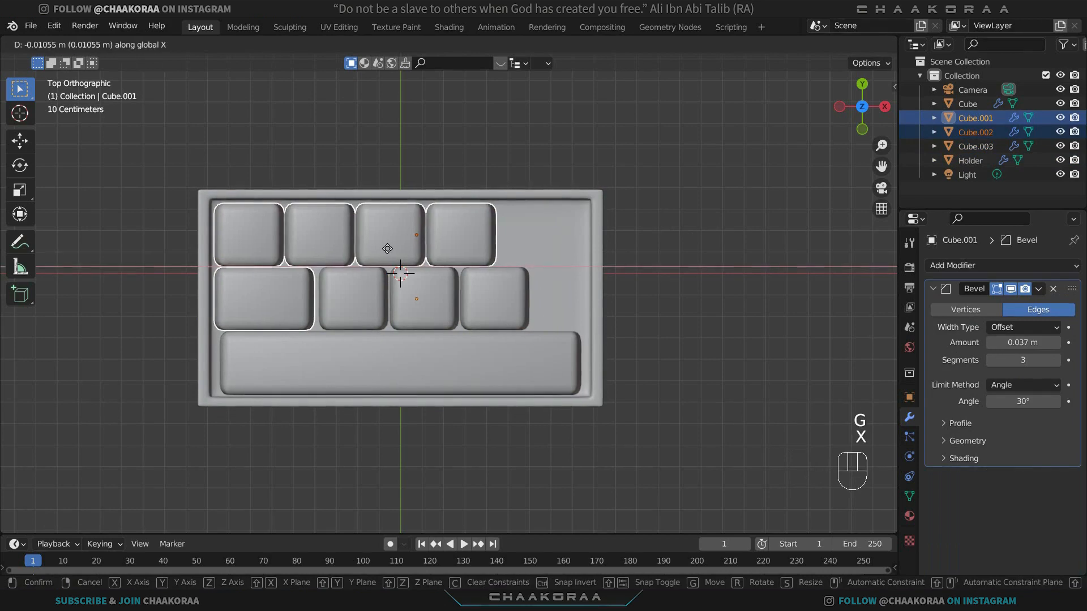
left_click(386, 249)
Step: Move the three arrayed middle-row keys along X to sit beside the wide key
left_click(362, 295)
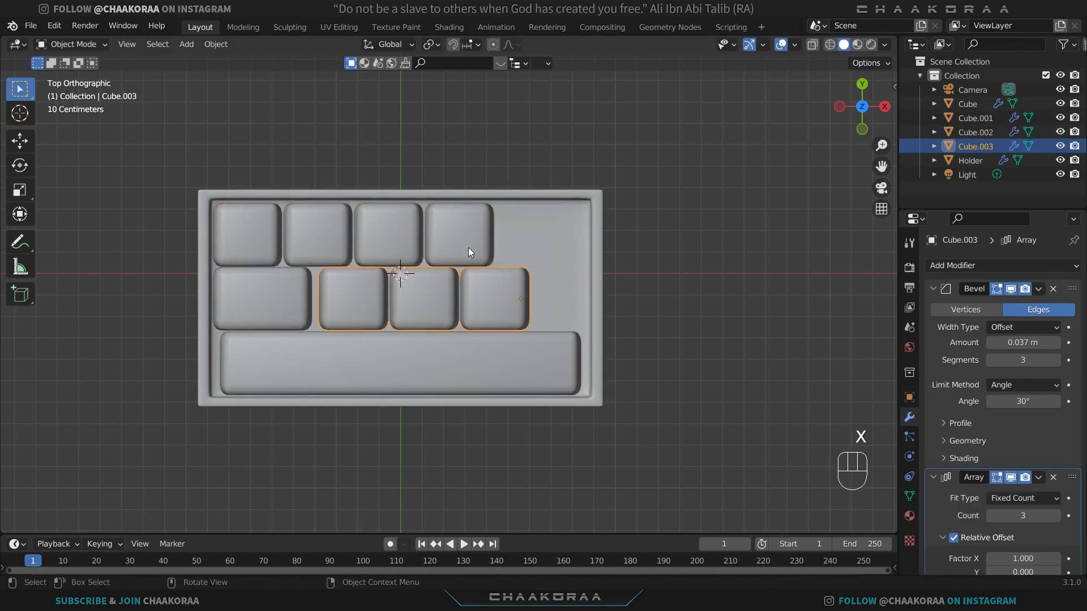
key("g")
key("x")
left_click(464, 252)
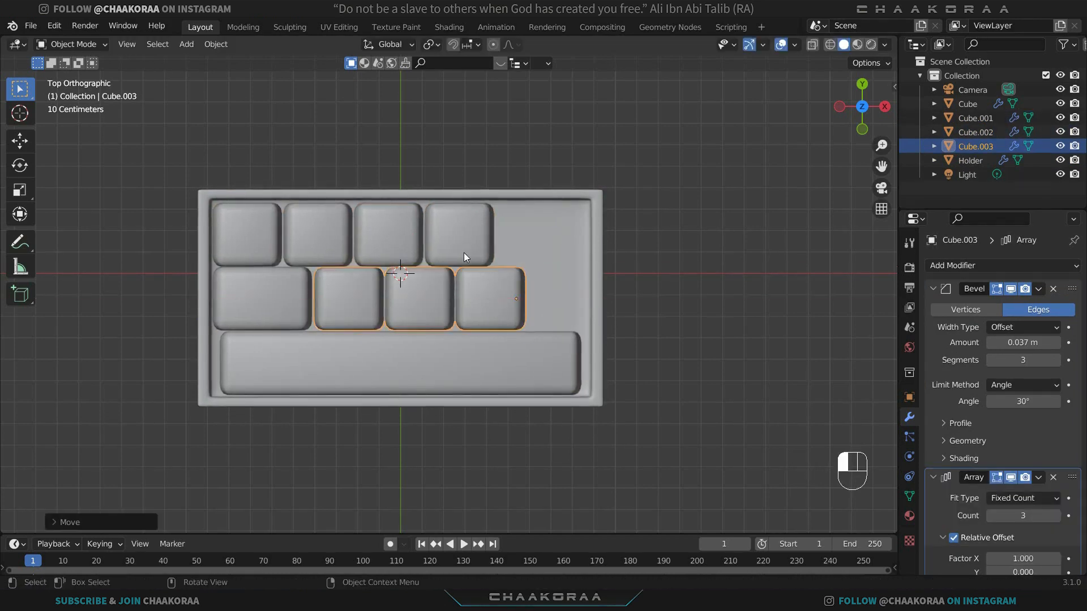
Step: Widen the long bottom key about 1.037× along X
left_click(413, 349)
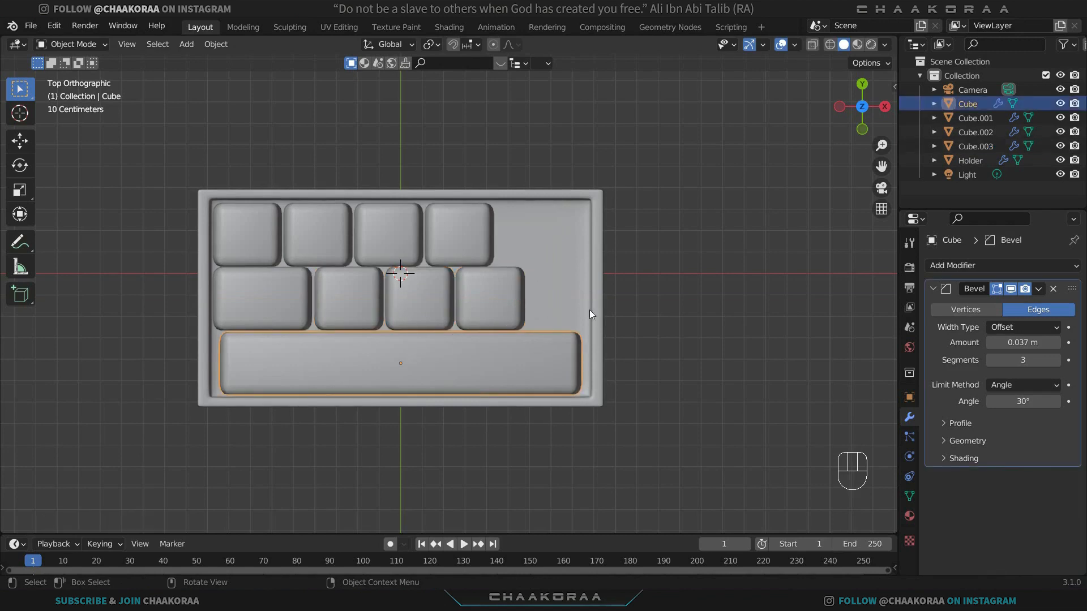
key("s")
key("x")
key("shift")
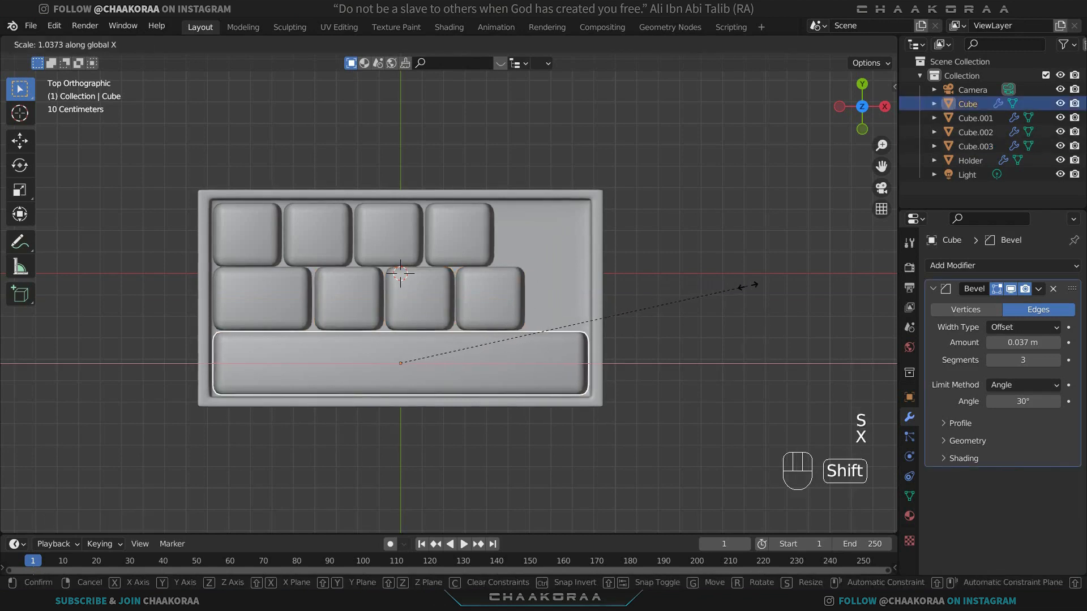
left_click(759, 285)
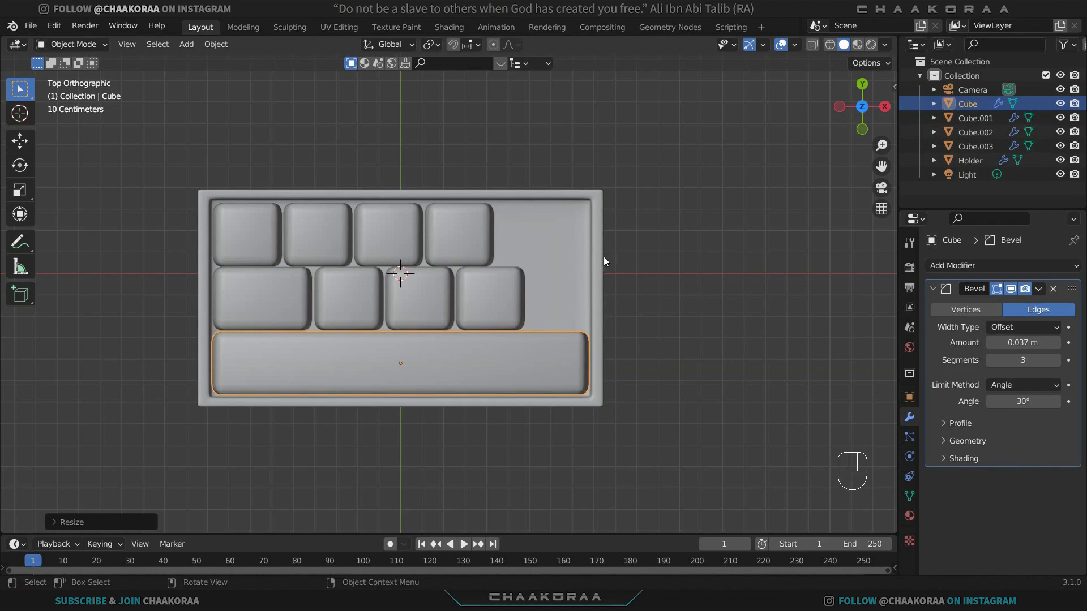
left_click(494, 299)
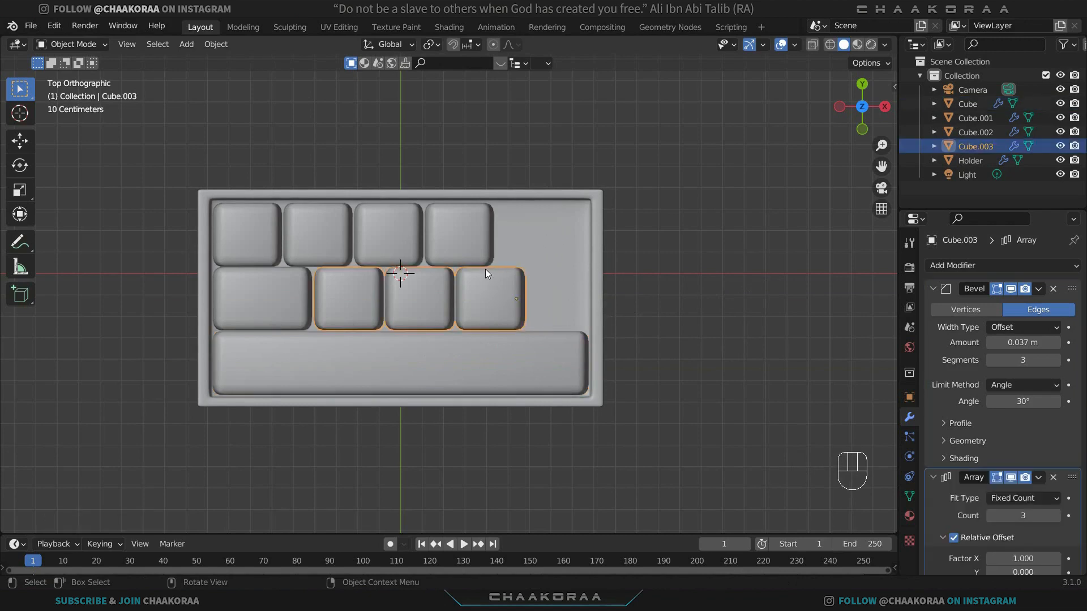
Step: Duplicate the three arrayed keys along X, then remove the array to leave one key
key("shift+d")
key("x")
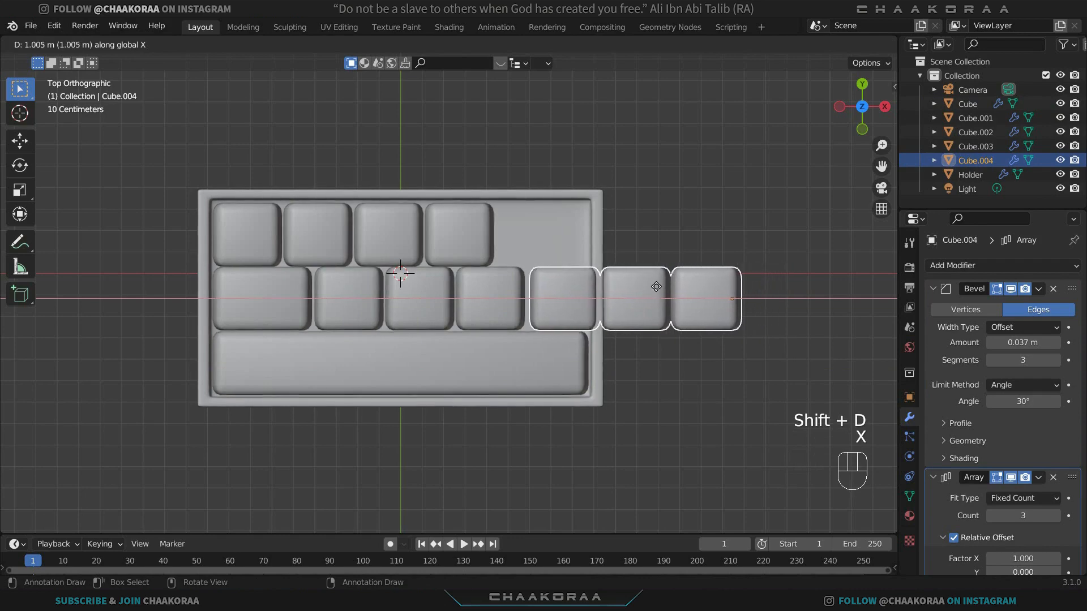
left_click(651, 285)
scroll(634, 288, "up", 4)
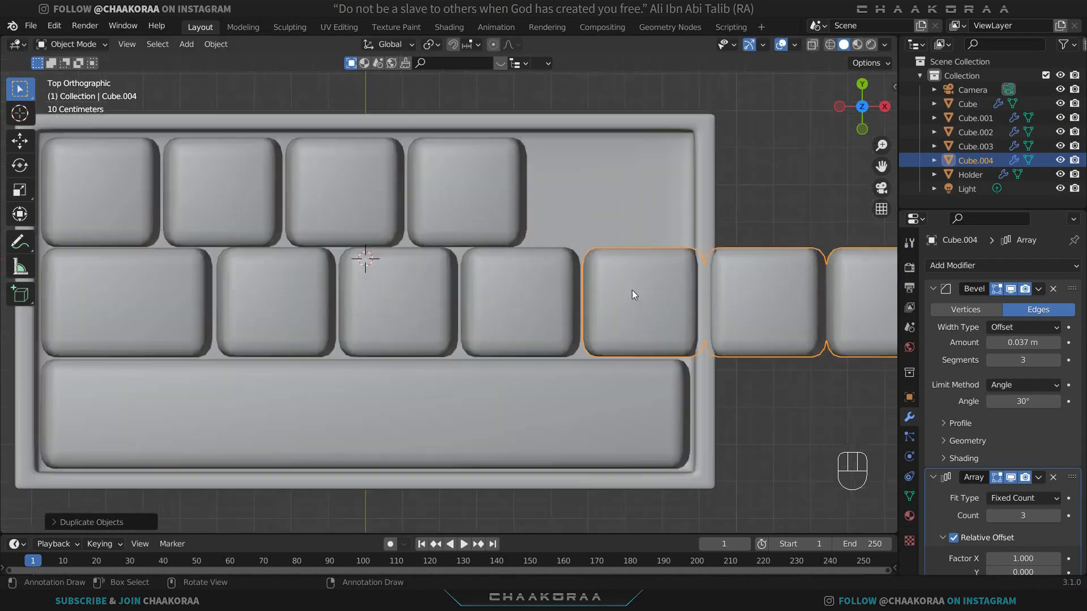
left_click(1053, 476)
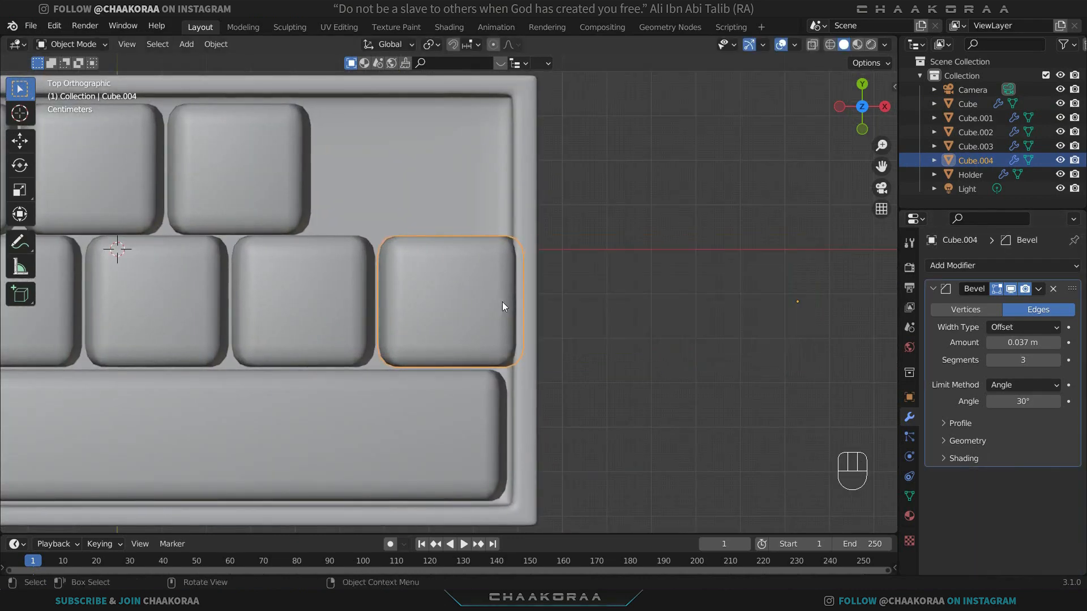
middle_click_drag(483, 286, 547, 304, "shift")
Step: In X-ray Edit Mode, narrow the key by sliding its right edge loop along X
key("Tab")
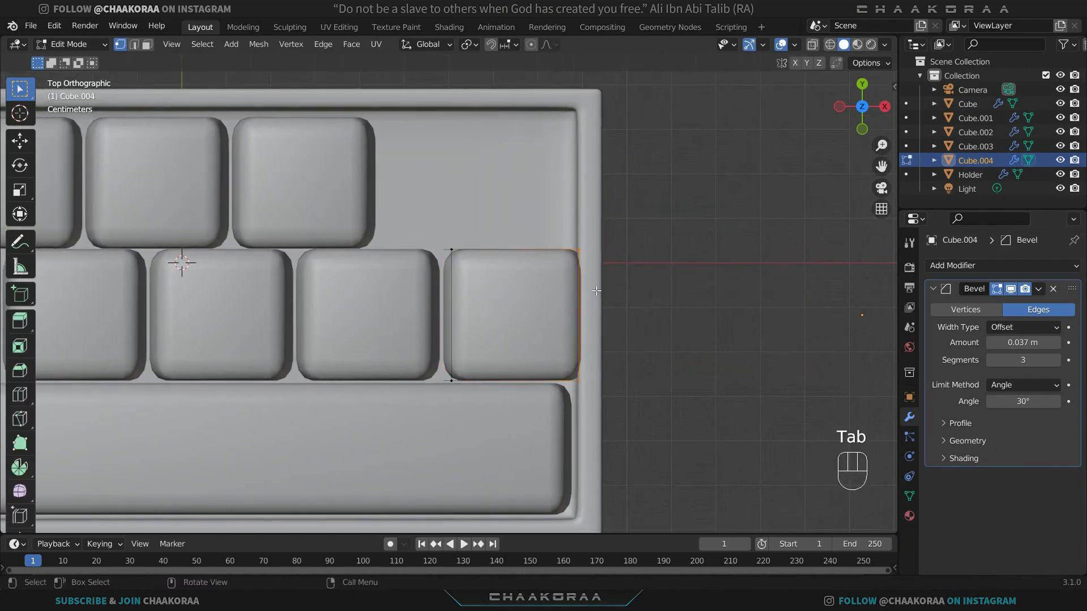
key("alt+z")
left_click(594, 289, "alt")
key("g")
key("x")
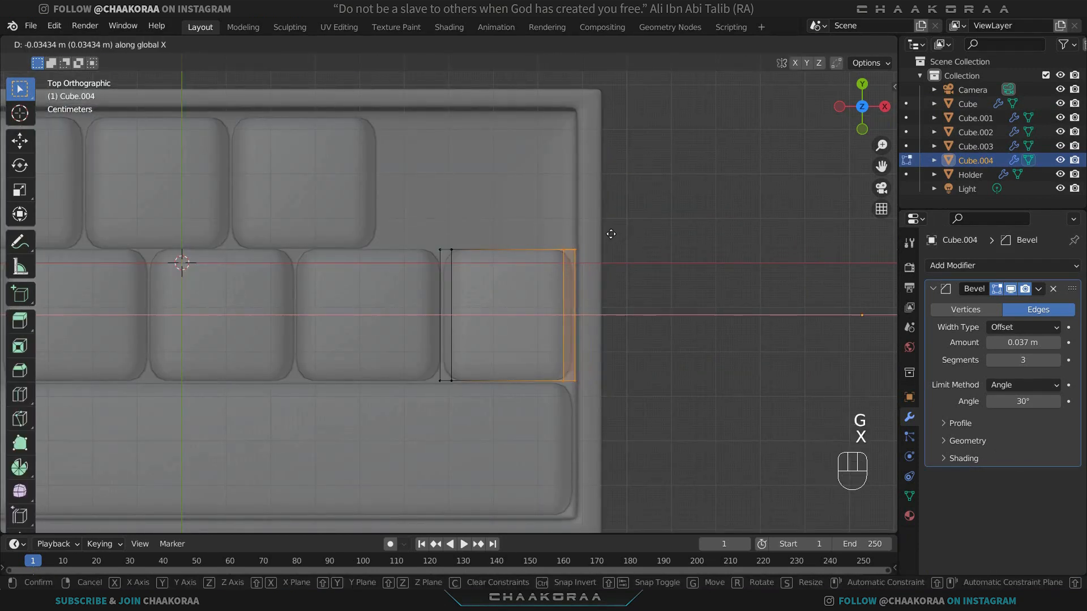
left_click(611, 234)
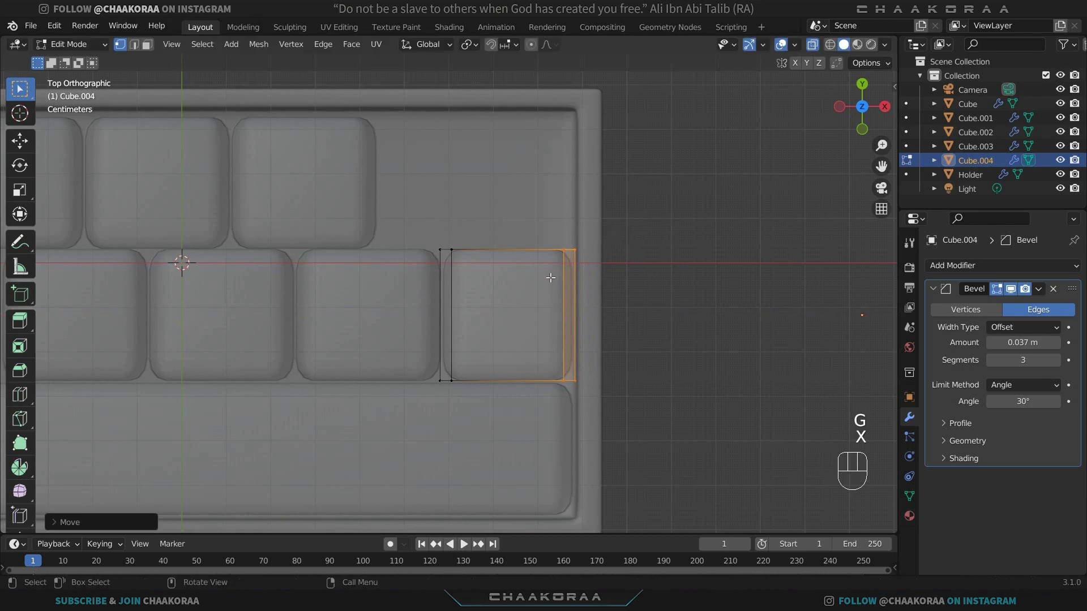
Step: Select the key's top vertices and extrude them upward into a tall key
middle_click_drag(580, 291, 555, 317, "shift")
left_click_drag(613, 222, 400, 292)
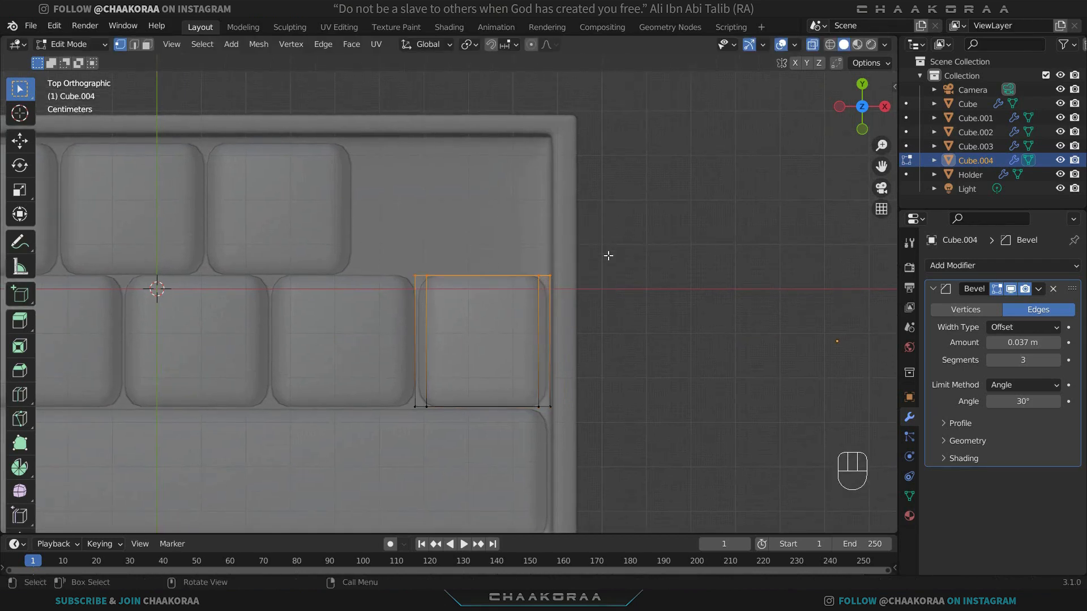
middle_click_drag(606, 255, 463, 350)
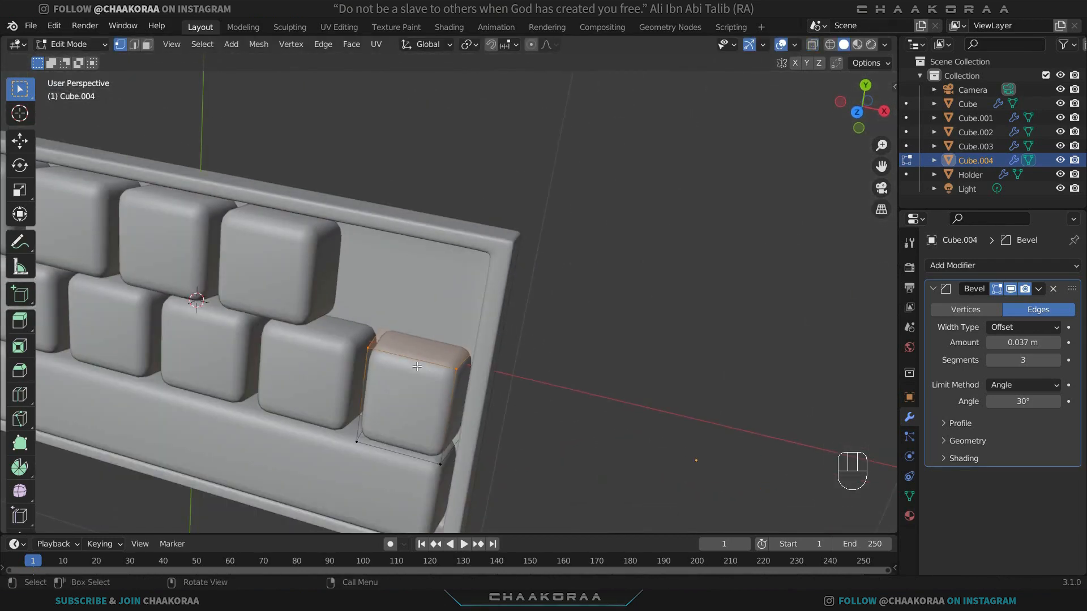
middle_click_drag(526, 370, 617, 312)
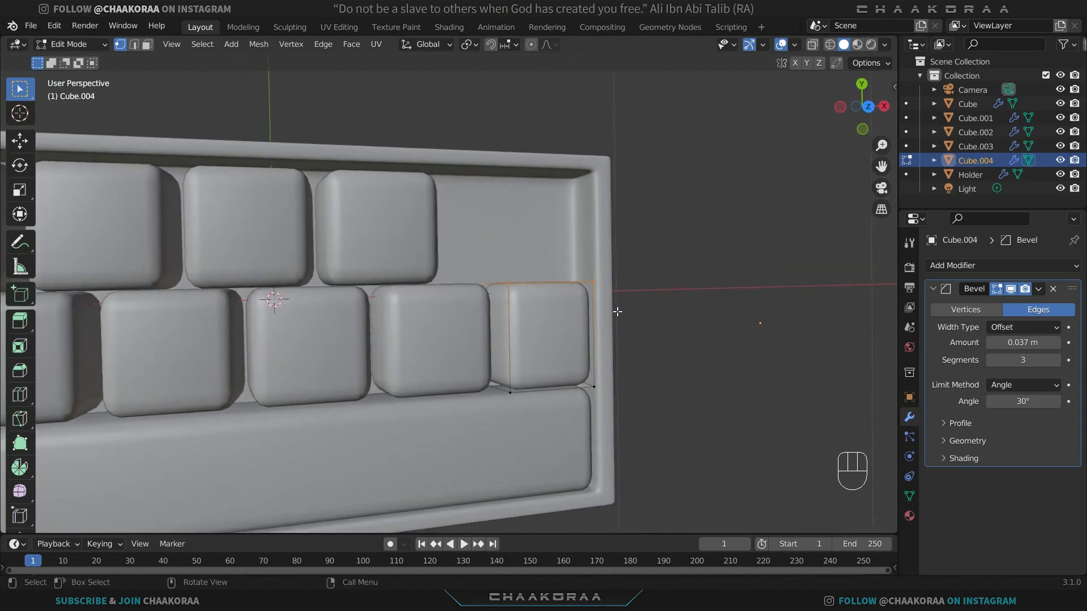
middle_click_drag(242, 380, 414, 256)
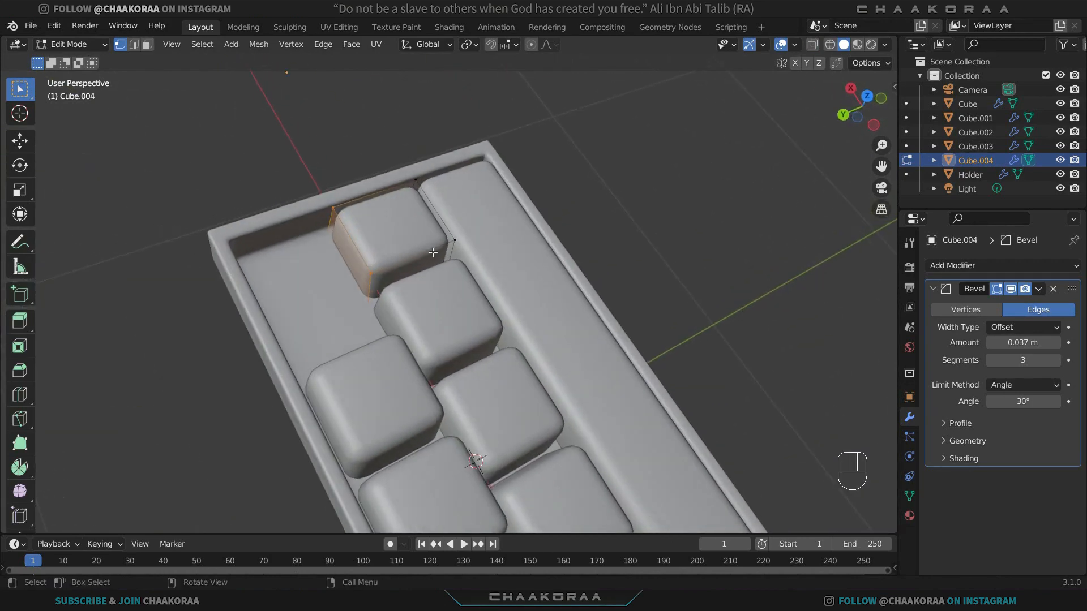
key("e")
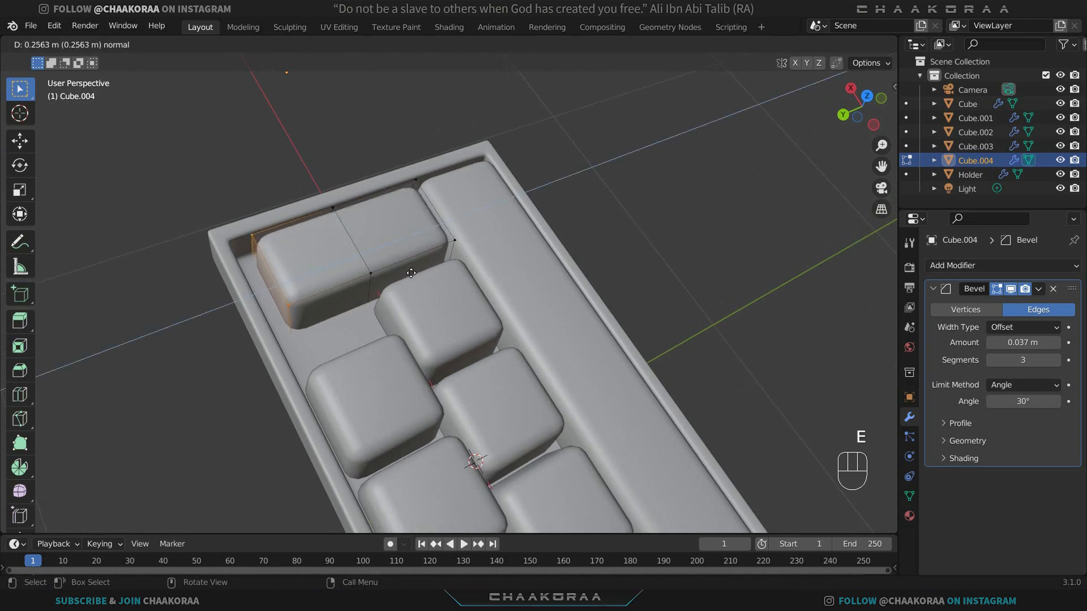
left_click(401, 278)
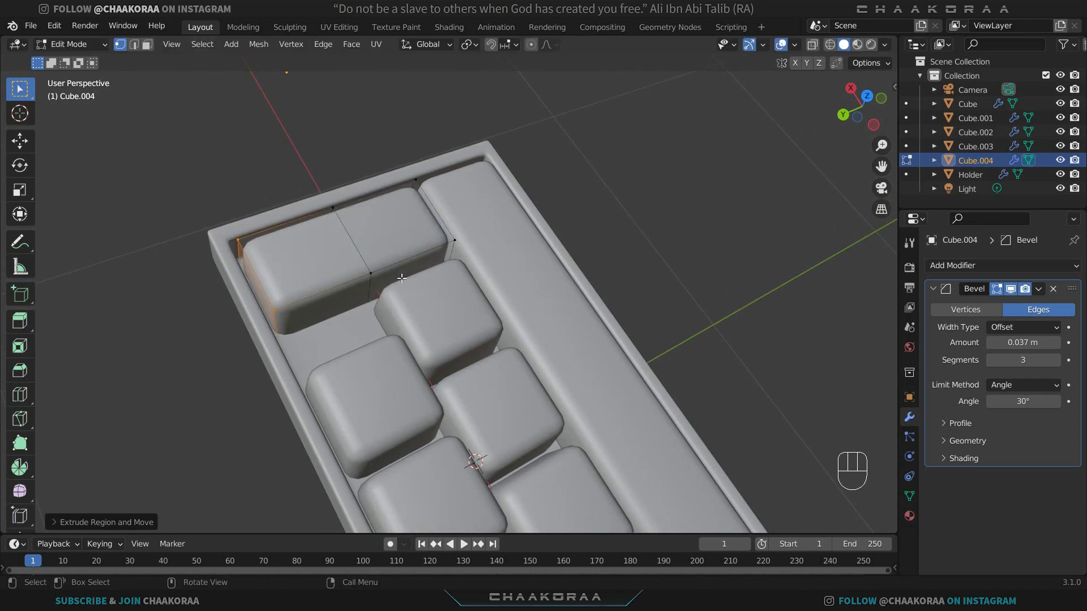
Step: From top view, nudge the tall key's top edge down along Y
key("KP_7")
middle_click_drag(515, 160, 630, 267, "shift")
scroll(565, 220, "up", 1)
scroll(629, 267, "up", 2)
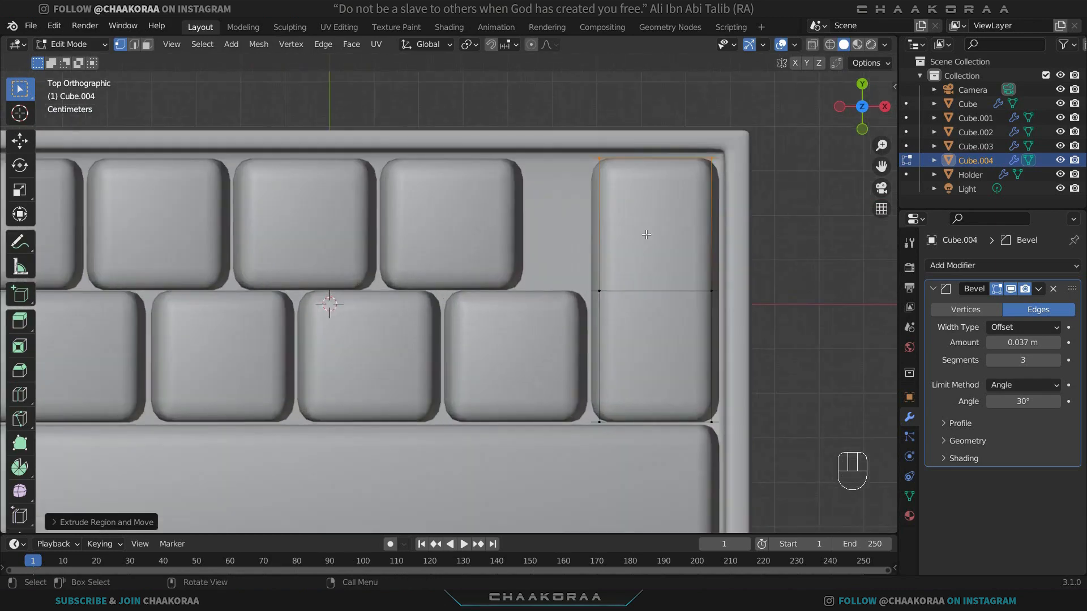
left_click(607, 162, "shift")
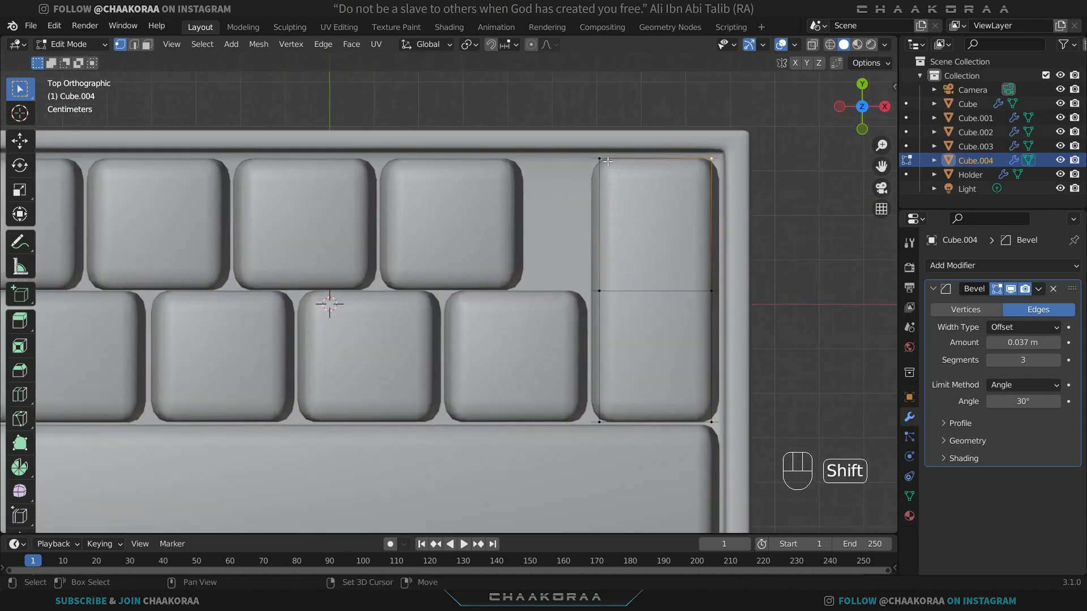
key("g")
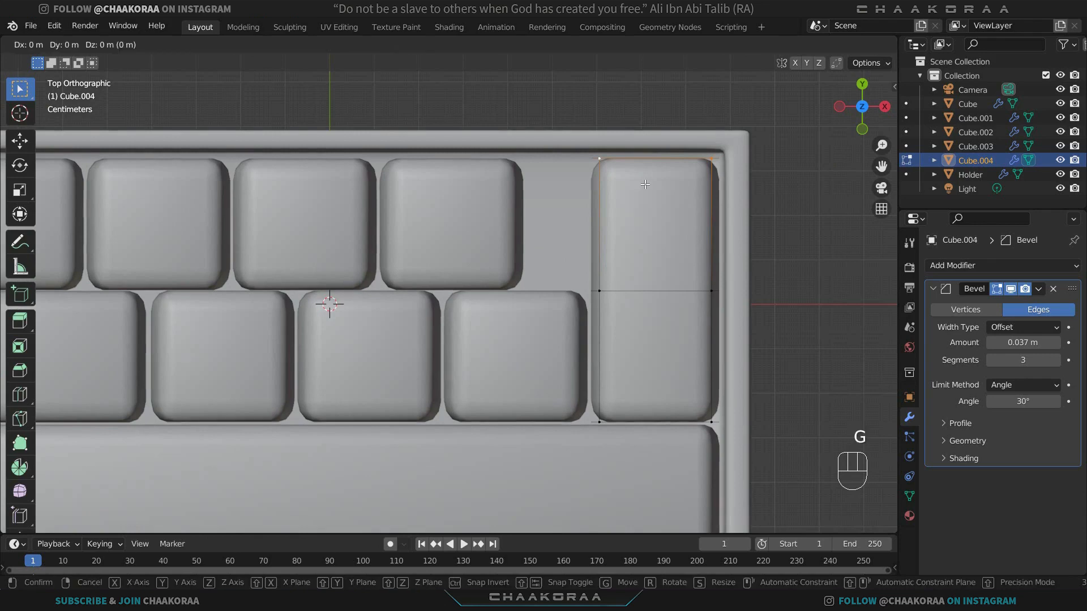
key("y")
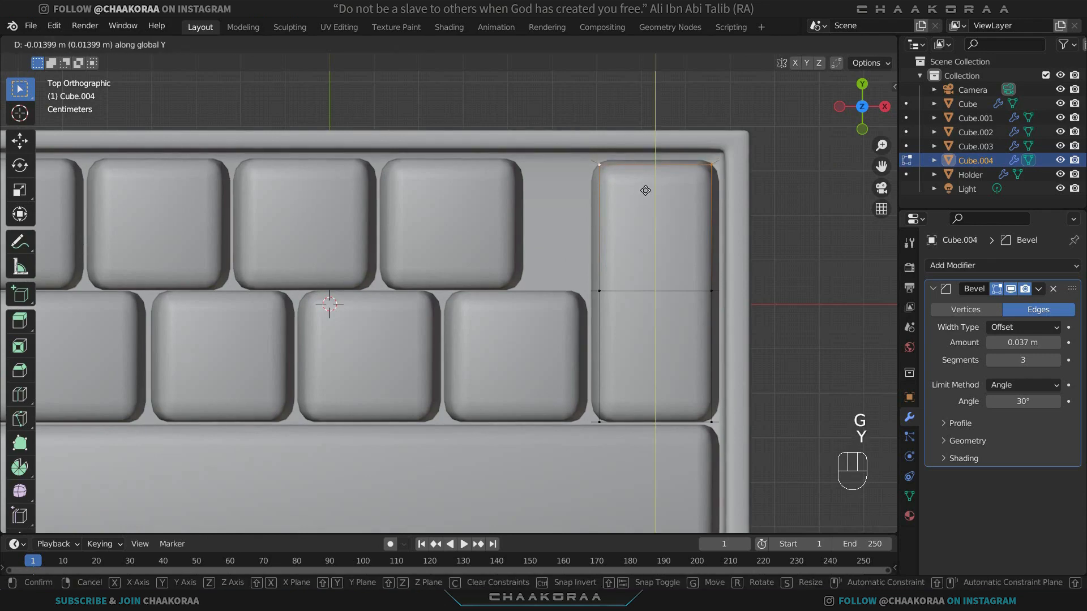
left_click(645, 190)
Step: Extrude the key's left side face and slide it along X to form the L-shaped arm
middle_click_drag(645, 190, 635, 231)
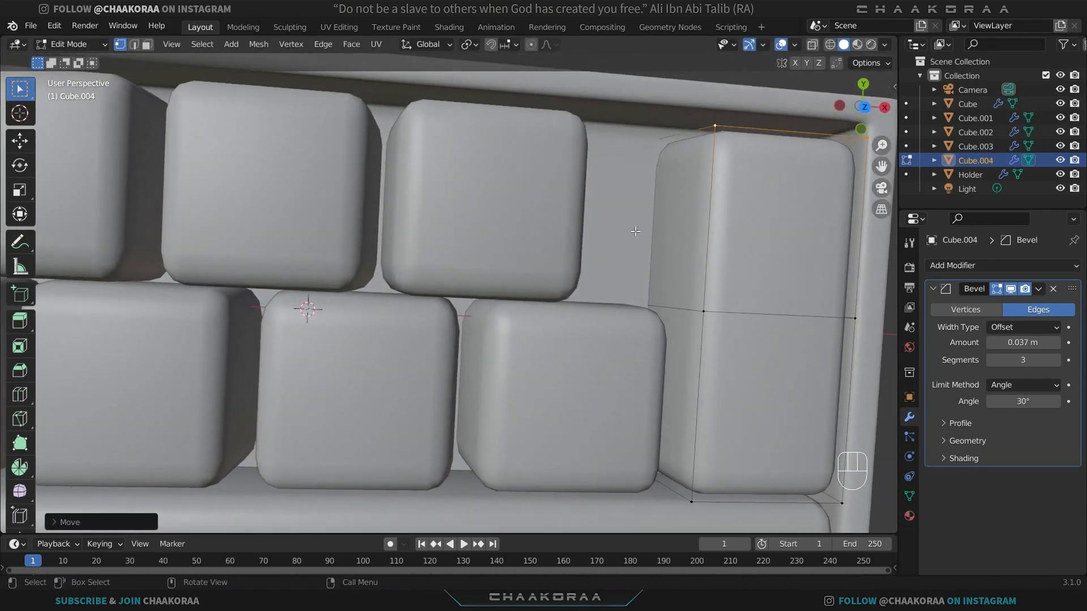
key("3")
left_click(680, 210)
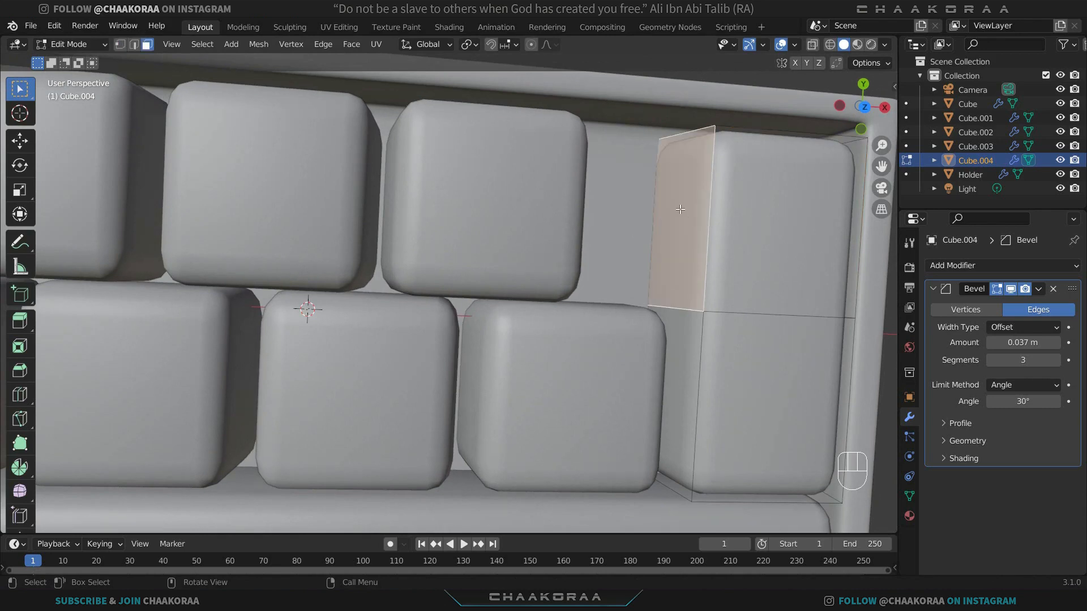
key("e")
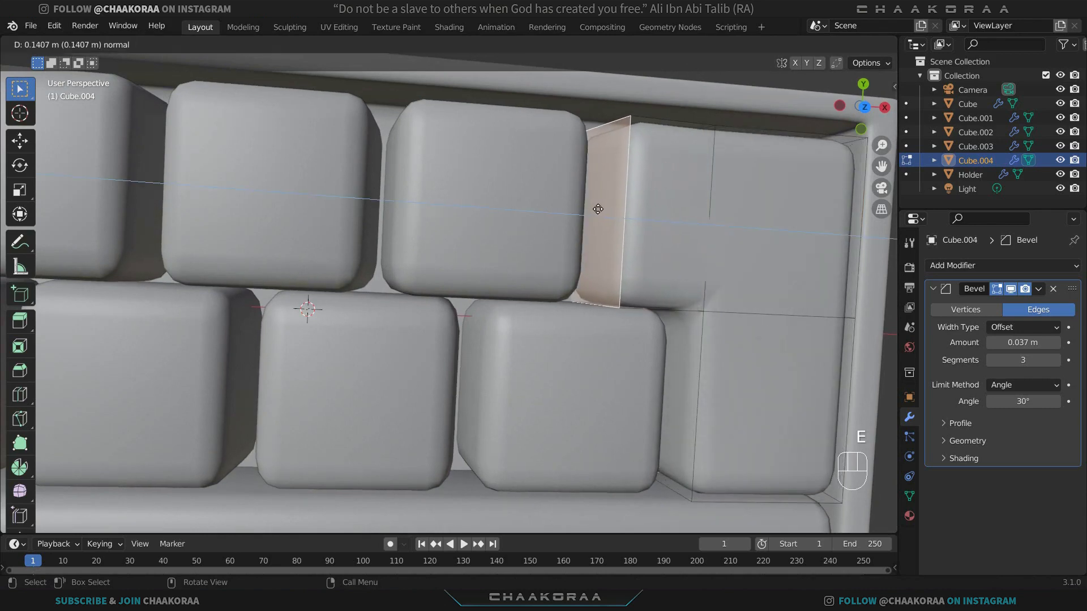
left_click(590, 209)
middle_click_drag(590, 209, 555, 222)
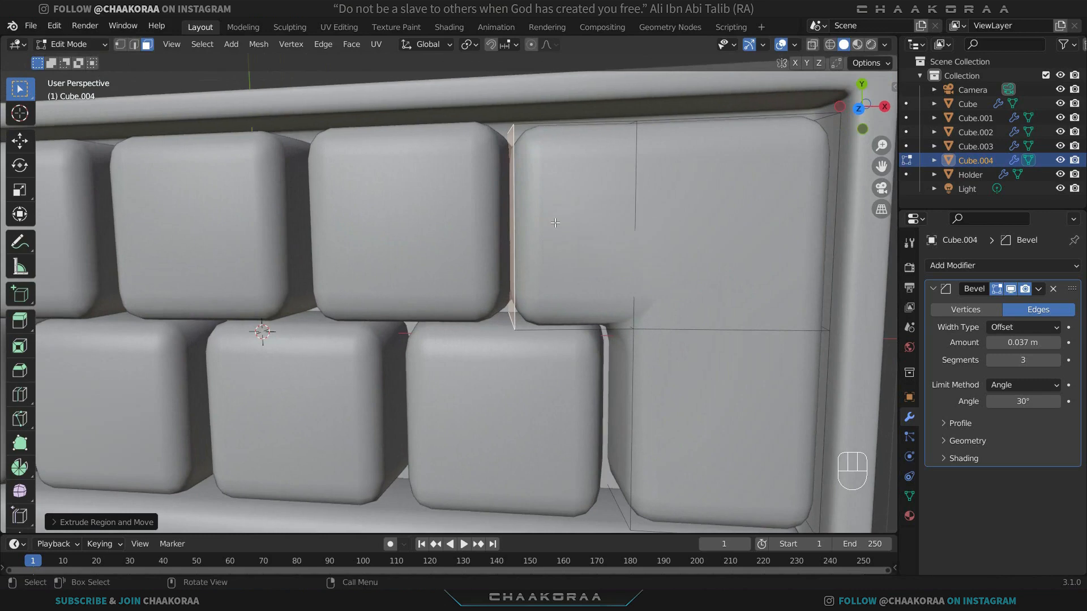
key("g")
key("x")
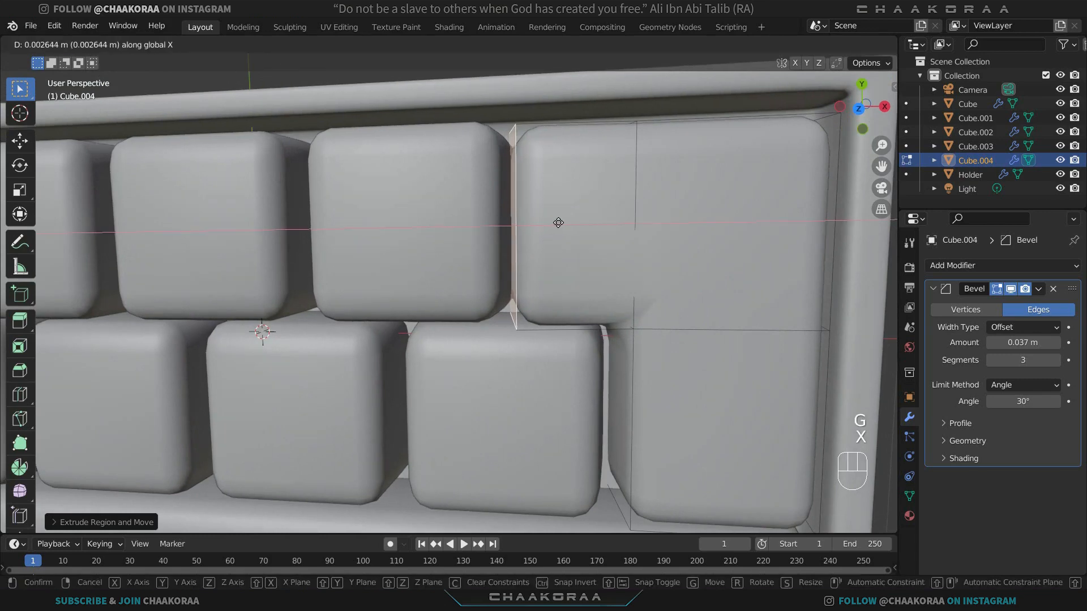
left_click(560, 218)
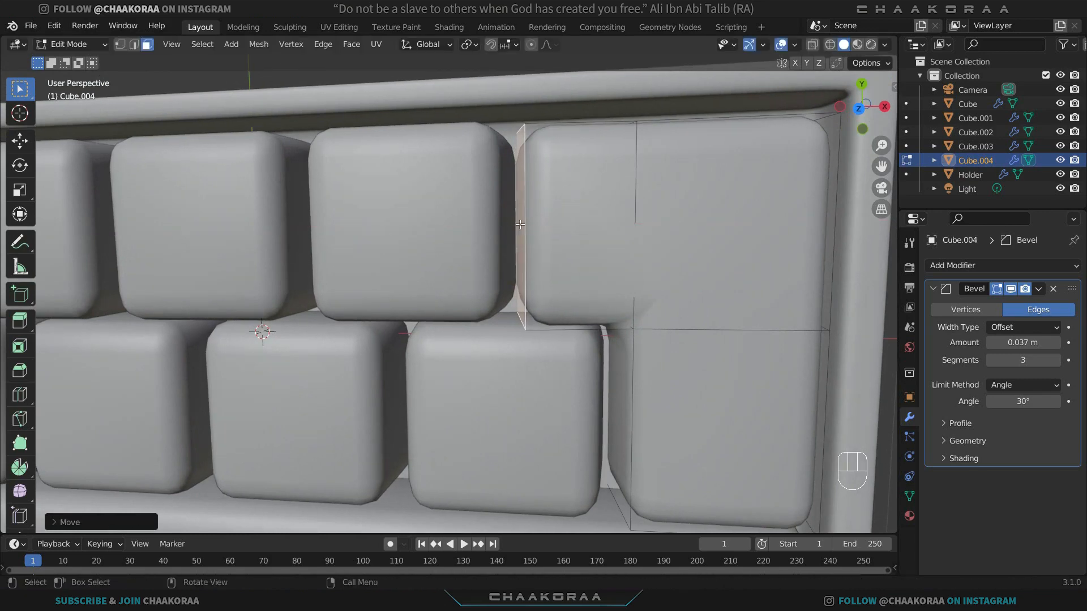
middle_click_drag(560, 218, 597, 209)
key("Tab")
Step: Set the Enter key's Bevel modifier Miter Outer to Arc under Geometry
scroll(596, 209, "down", 4)
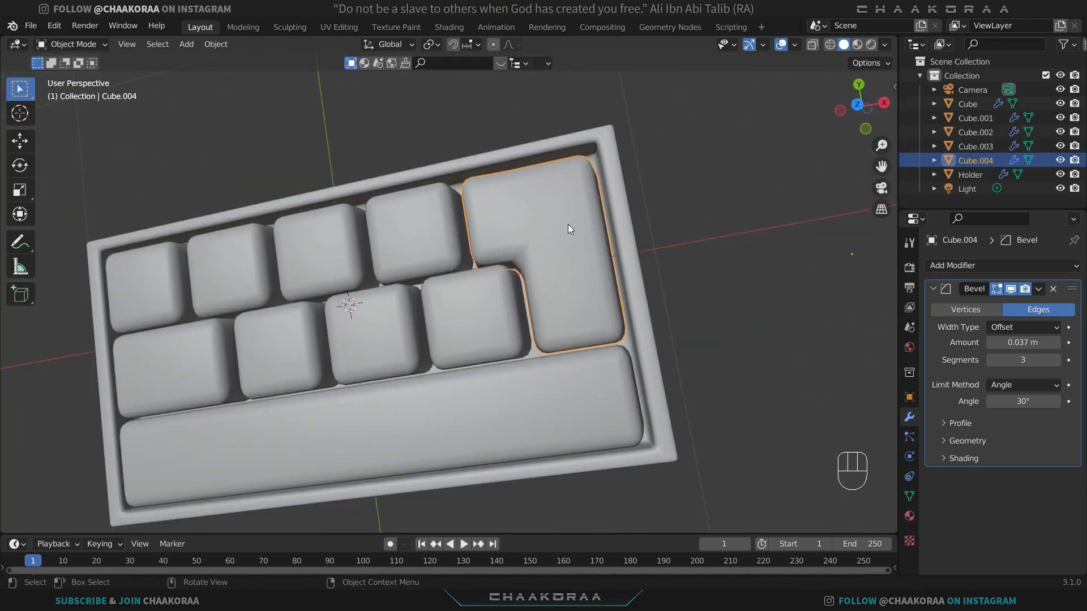
scroll(548, 271, "up", 3)
middle_click_drag(596, 287, 515, 230, "shift")
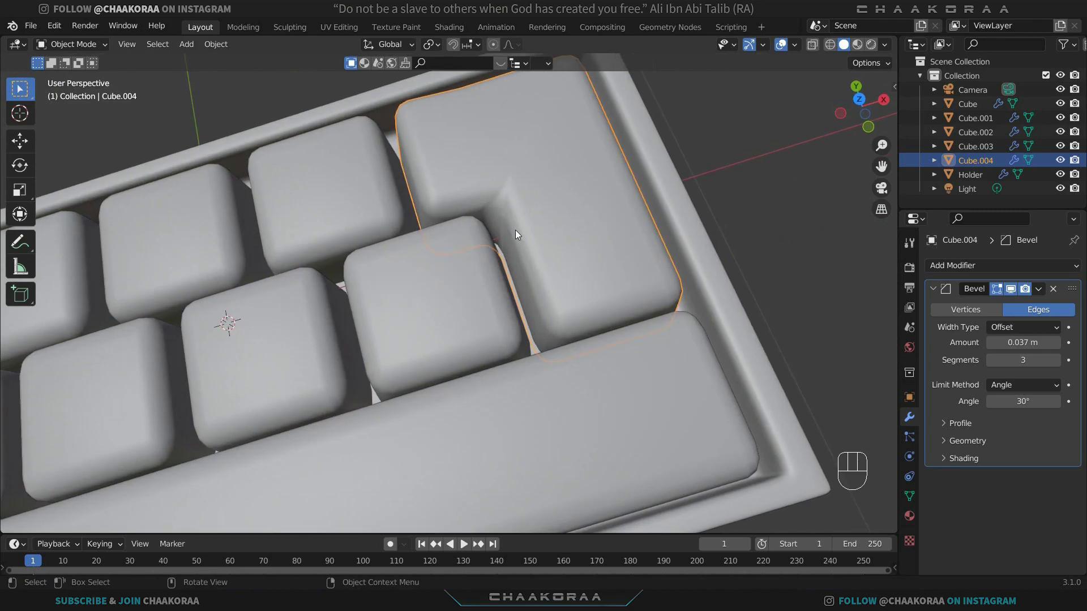
left_click(946, 442)
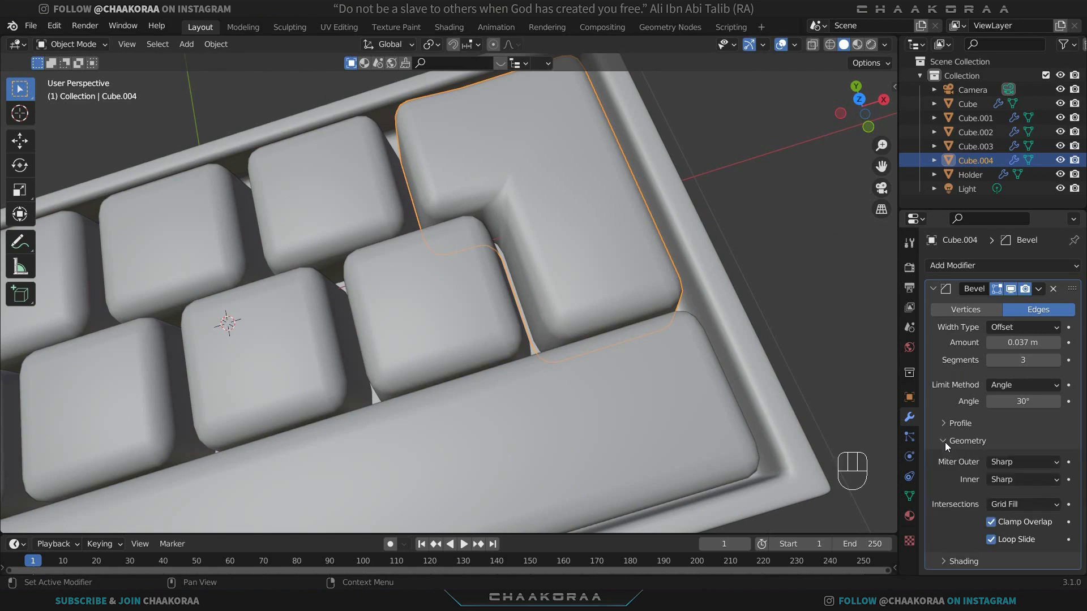
left_click(1039, 463)
left_click(1020, 509)
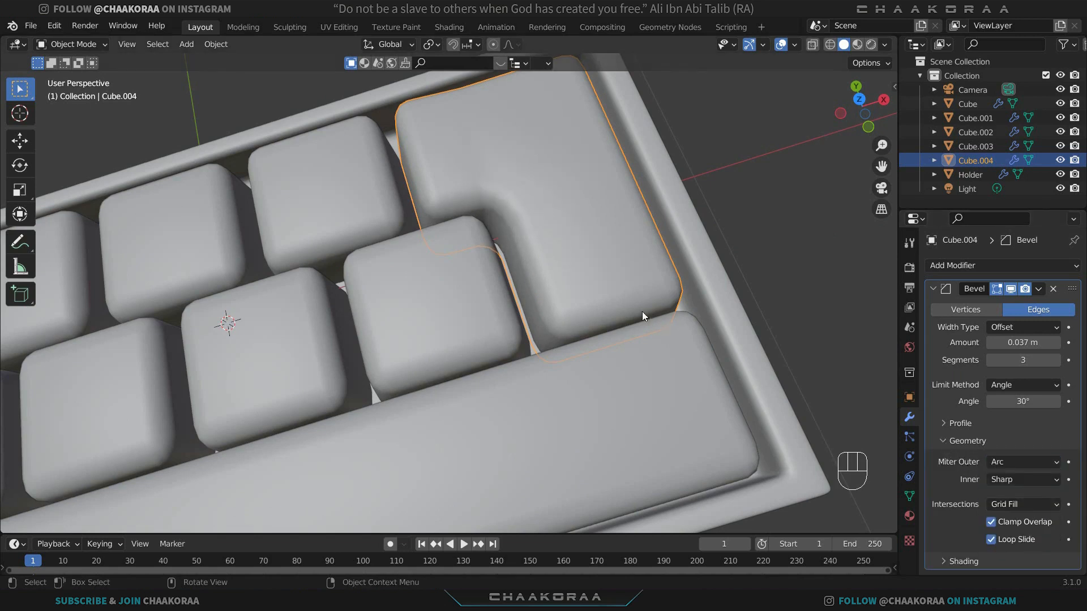
Step: Deselect and view the keyboard from a low angle to inspect the corner, then undo one step
scroll(642, 312, "down", 4)
key("alt+a")
middle_click_drag(548, 363, 393, 265)
scroll(527, 192, "up", 4)
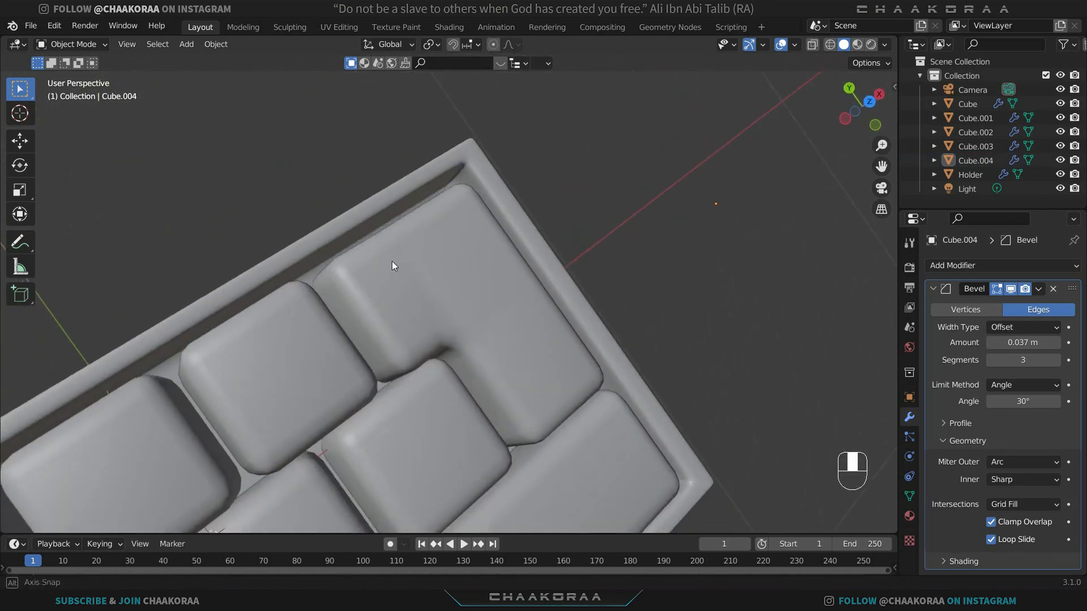
key("ctrl+z")
key("ctrl+z")
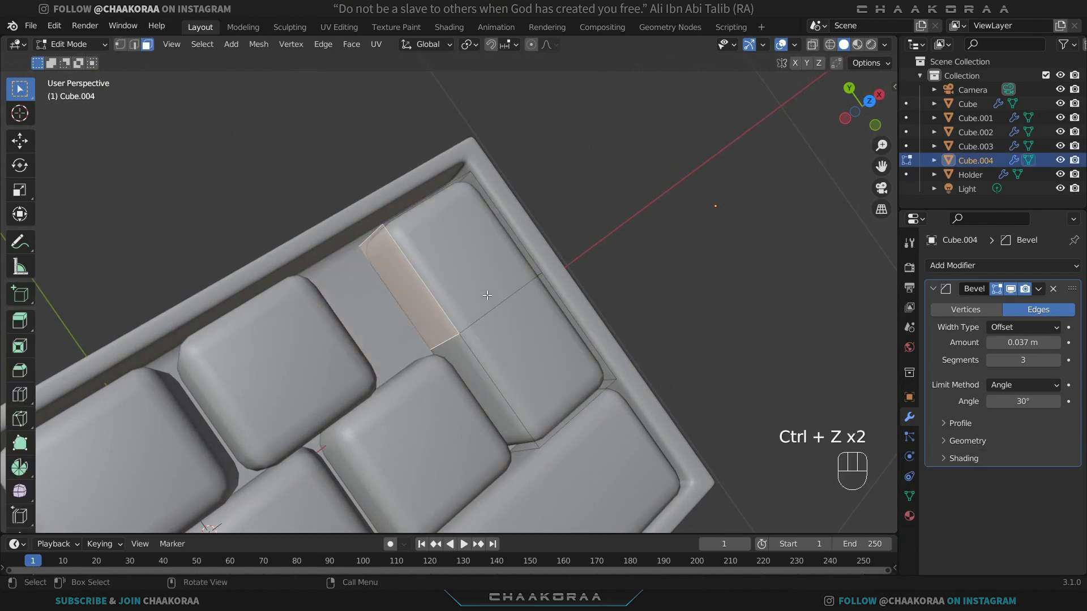
Step: In see-through front view, extrude the Enter key's side face further left along X
key("KP_1")
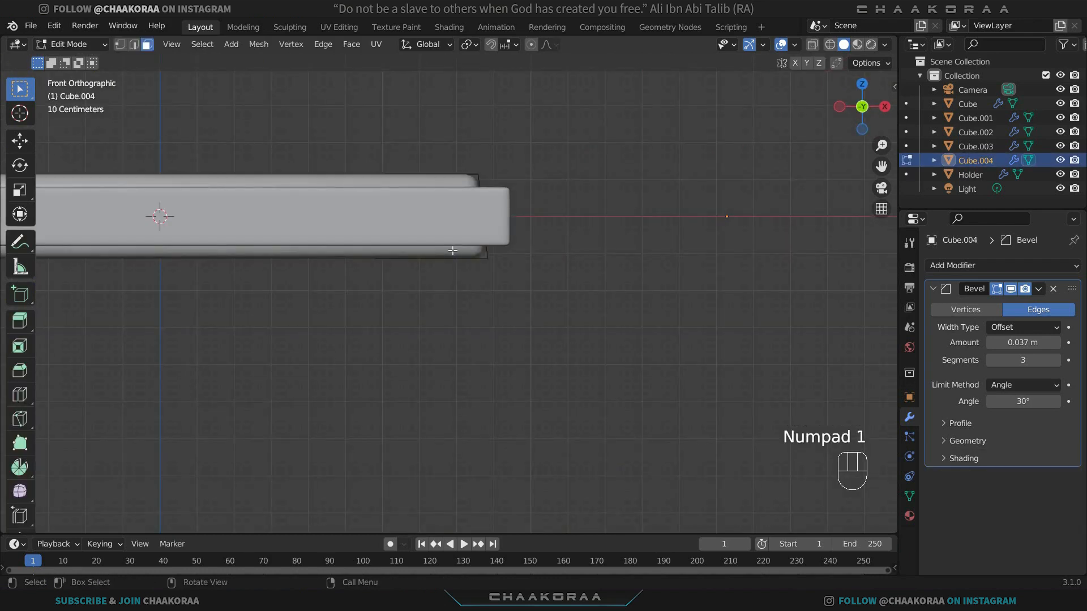
key("alt+z")
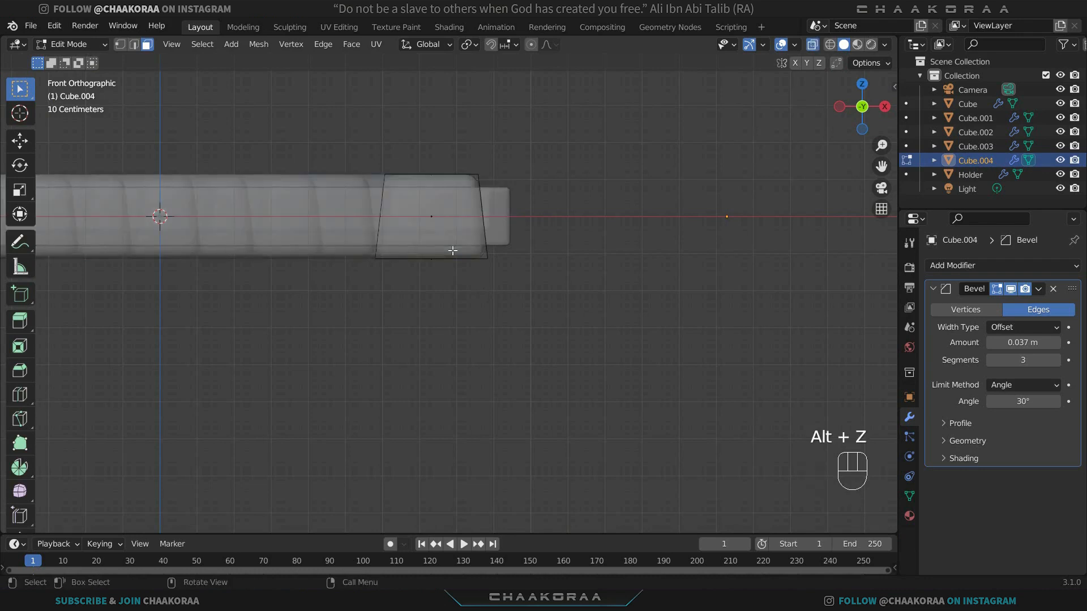
middle_click_drag(434, 234, 571, 306, "shift")
scroll(575, 285, "up", 3)
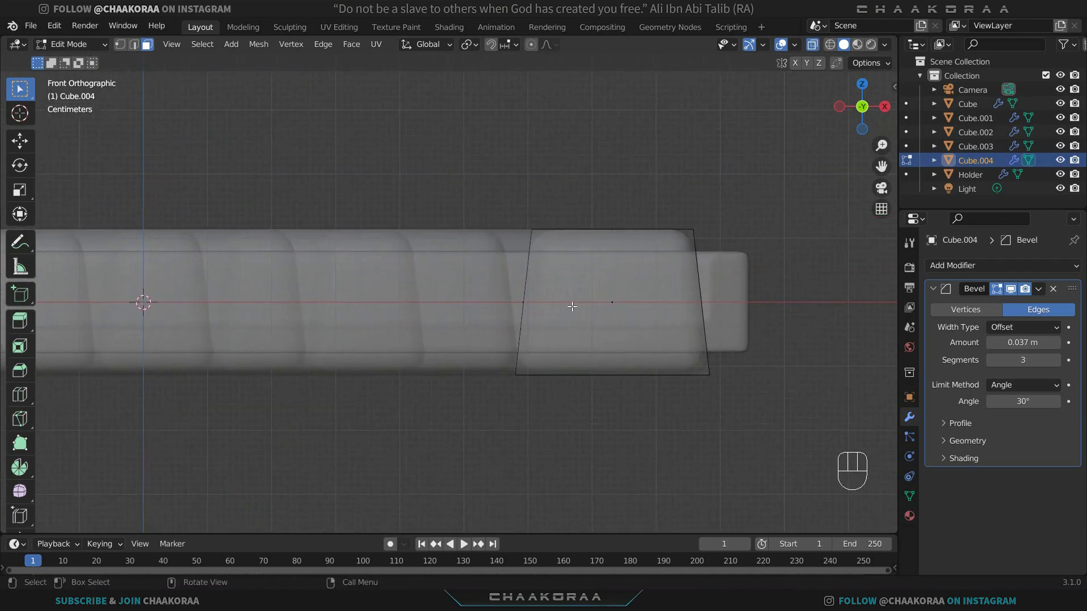
key("e")
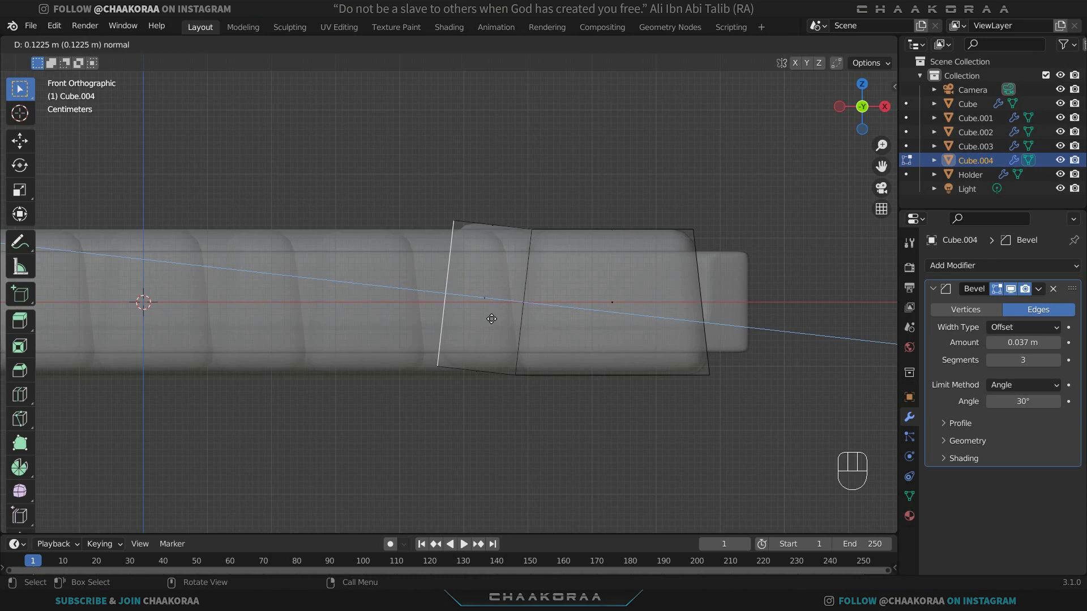
key("x")
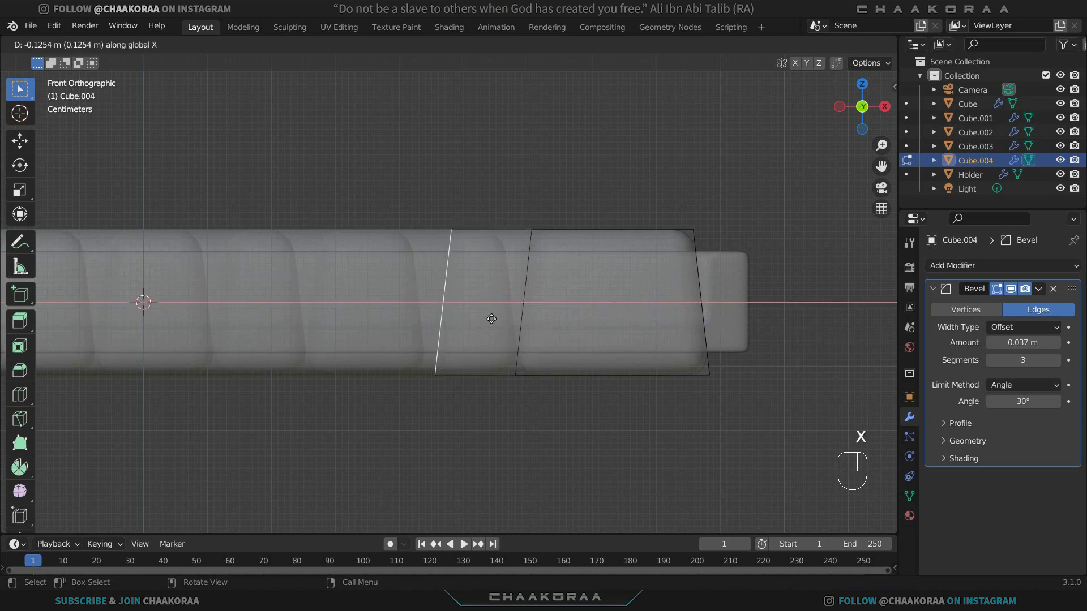
left_click(485, 321)
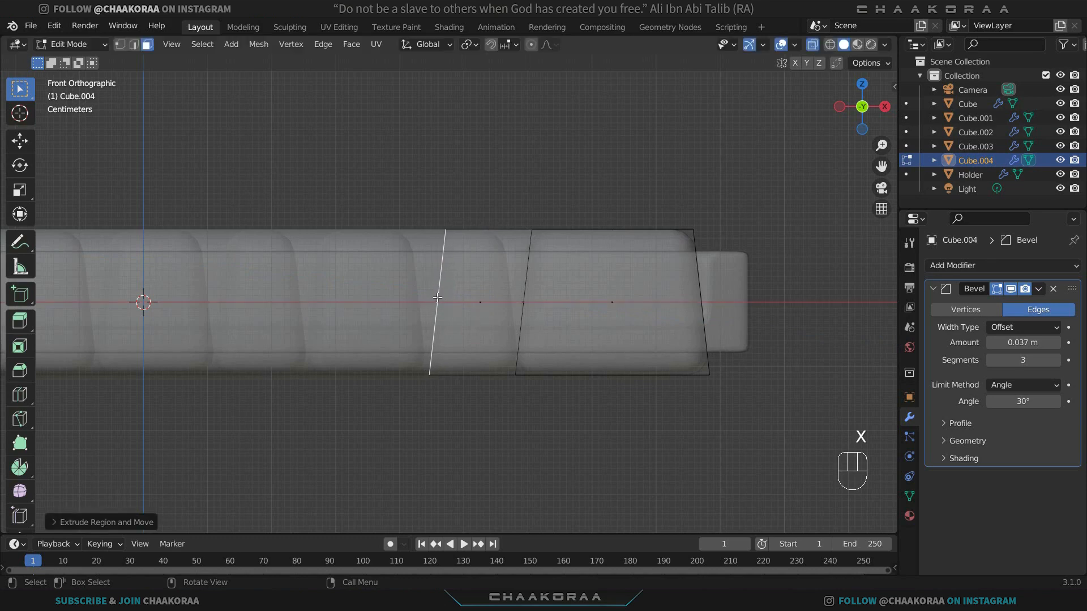
mouse_move(485, 322)
middle_mouse_down()
mouse_move(434, 395)
mouse_move(465, 326)
middle_mouse_up()
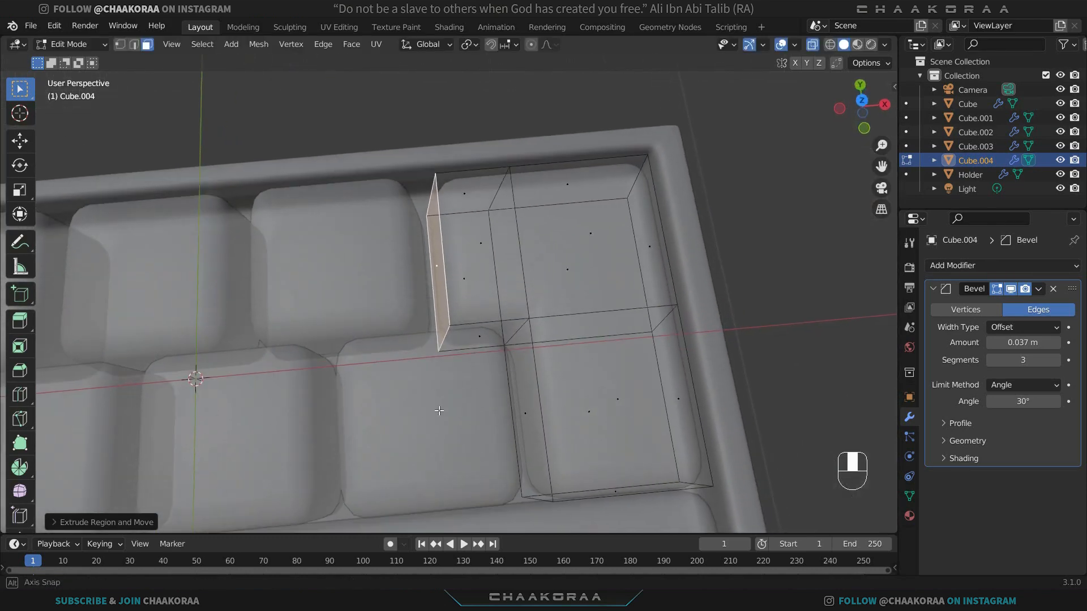
Step: In top view, slide the arm's edge along X to sit beside the neighbouring key, then leave edit mode
key("KP_7")
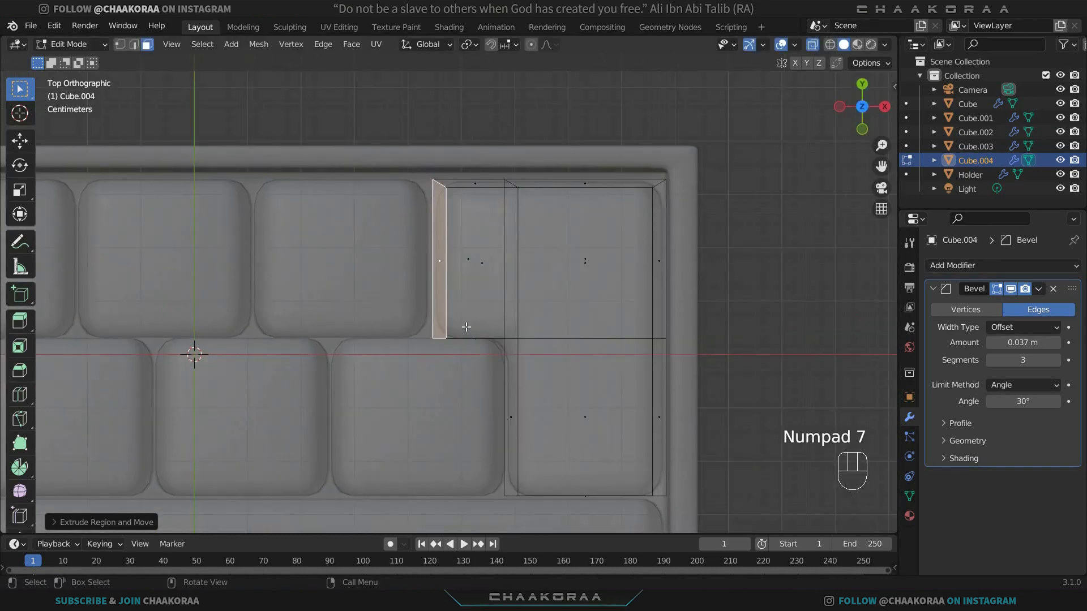
key("alt+z")
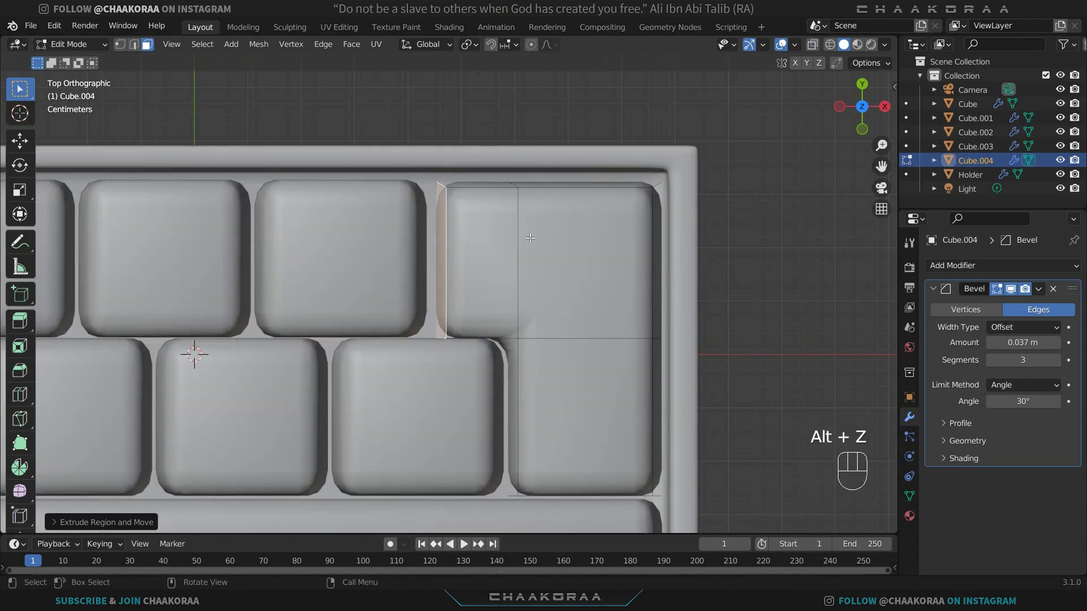
key("g")
key("y")
key("x")
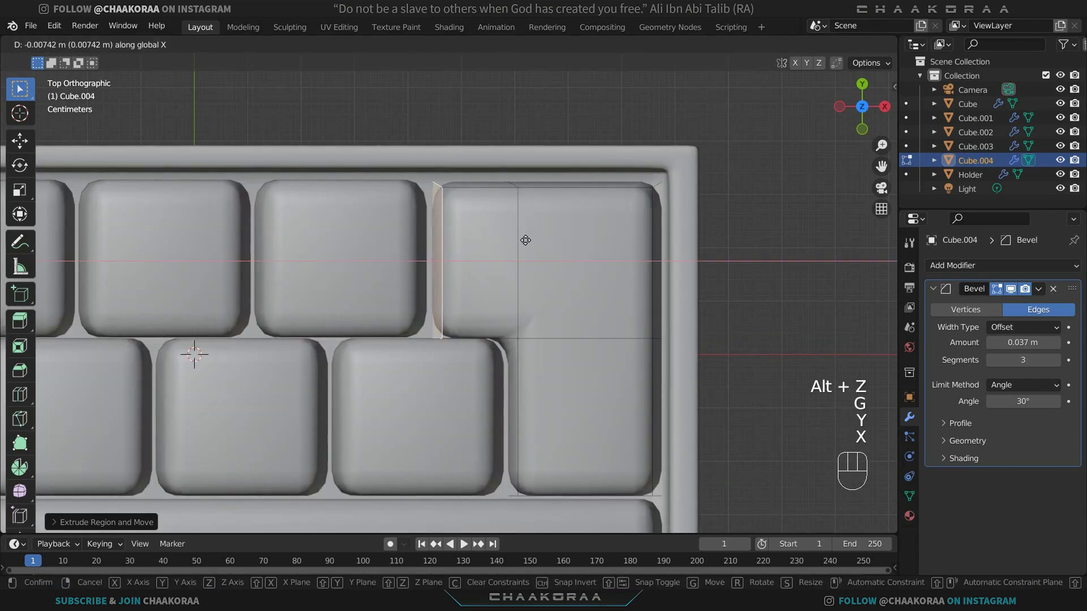
left_click(514, 253)
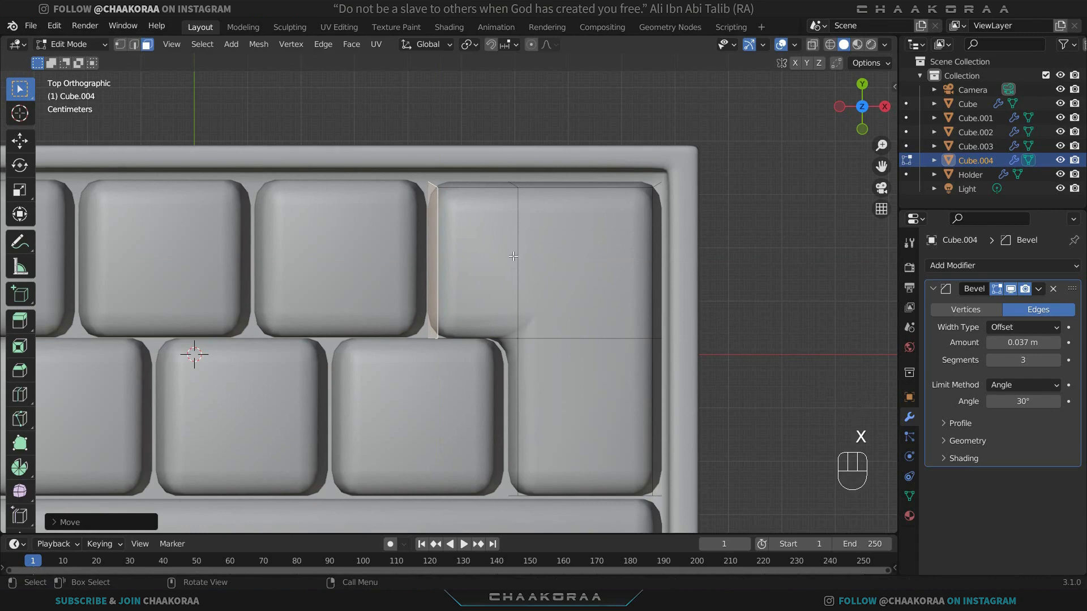
key("alt+z")
middle_click_drag(513, 255, 531, 230)
key("Tab")
key("alt+z")
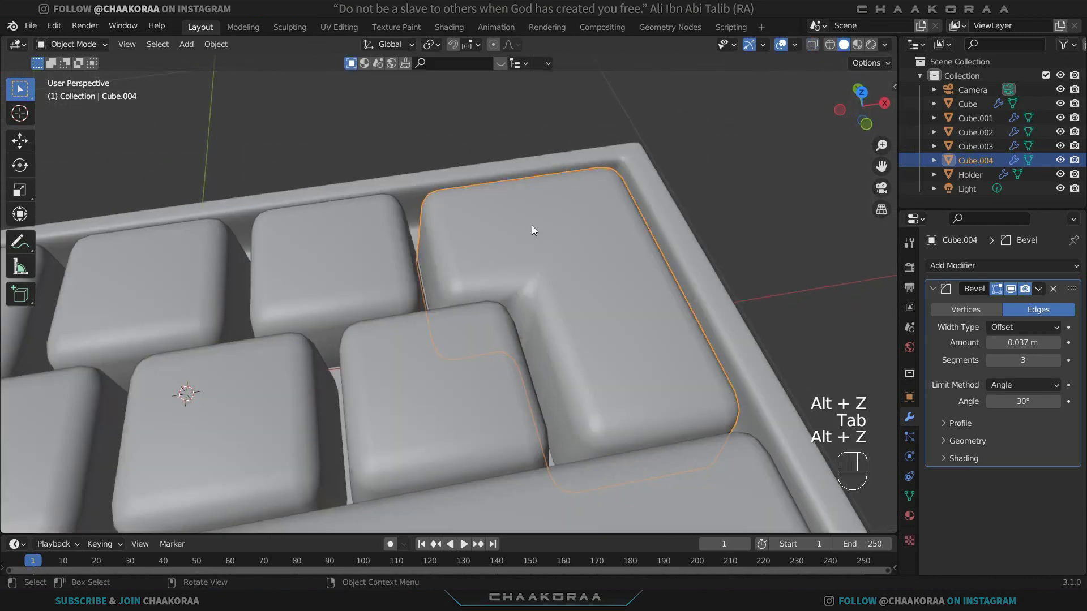
Step: Set the Enter key's bevel outer miter to Arc and its limit method to None
left_click(945, 458)
left_click(942, 441)
left_click(1021, 463)
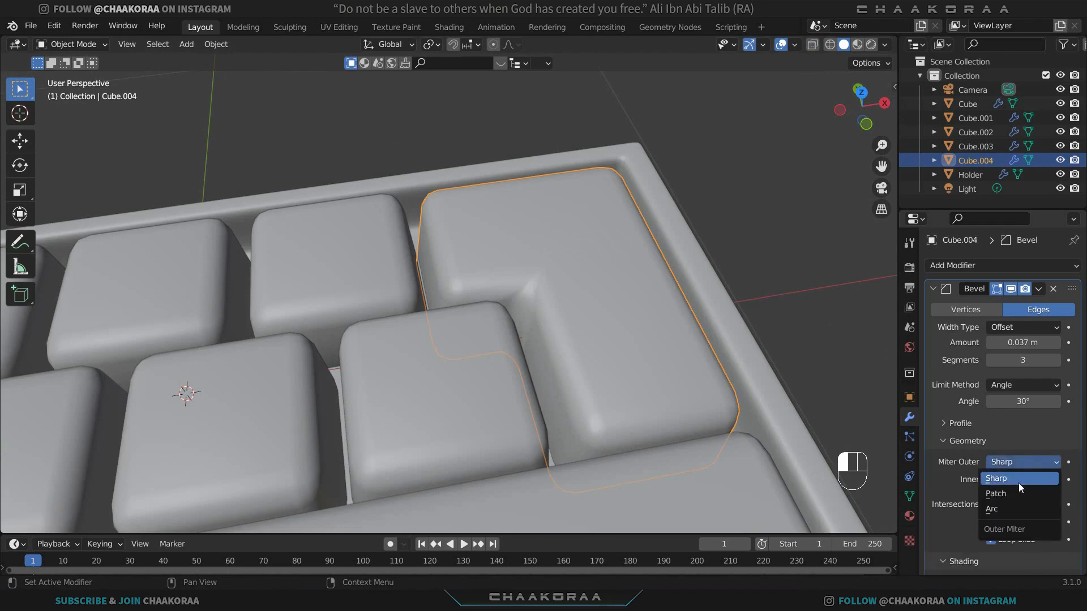
left_click(1012, 508)
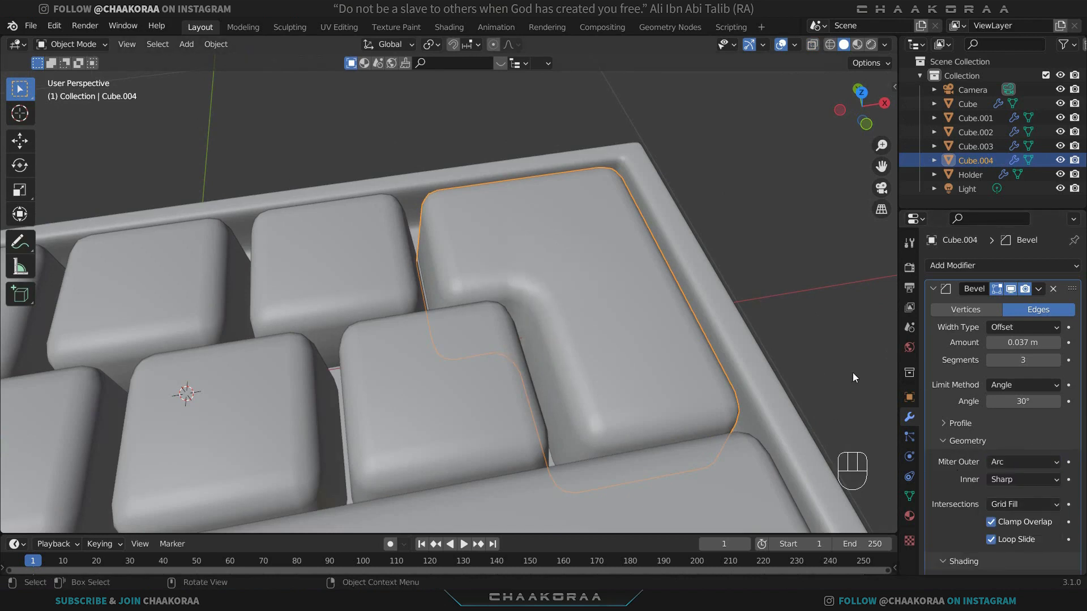
left_click(1027, 385)
left_click(1008, 408)
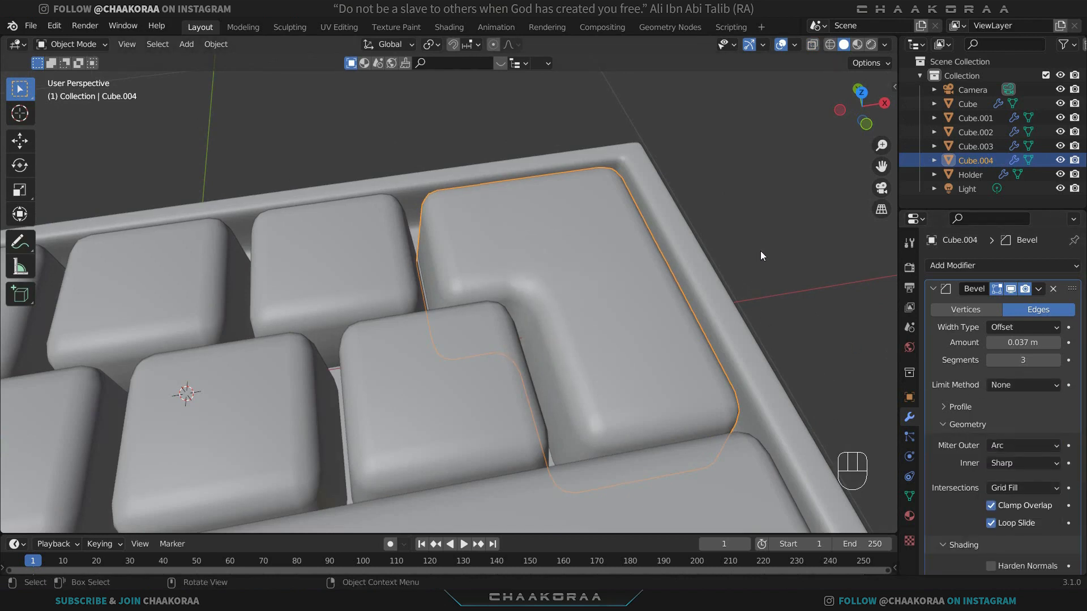
Step: Deselect the key and zoom out to view the whole rounded keyboard tray
left_click(760, 250)
scroll(659, 268, "down", 2)
middle_click_drag(656, 268, 635, 251)
scroll(527, 301, "down", 4)
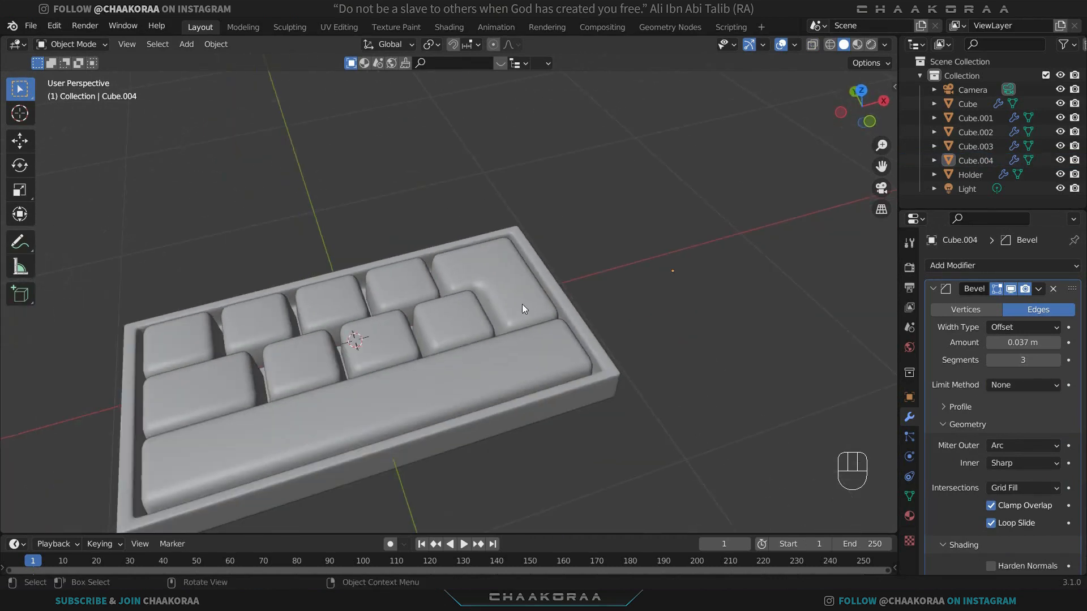
middle_click_drag(521, 304, 671, 192)
middle_click_drag(608, 305, 573, 282)
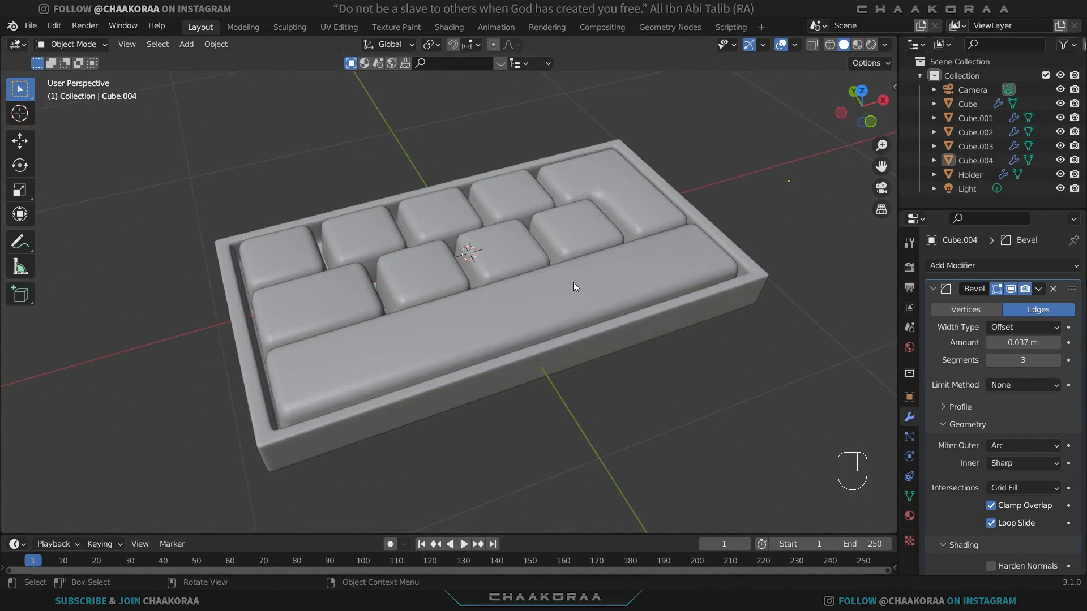
Step: Add a plane and scale it up twice into a large floor
key("shift+a")
mouse_move(593, 284)
left_click(631, 283)
scroll(554, 283, "down", 5)
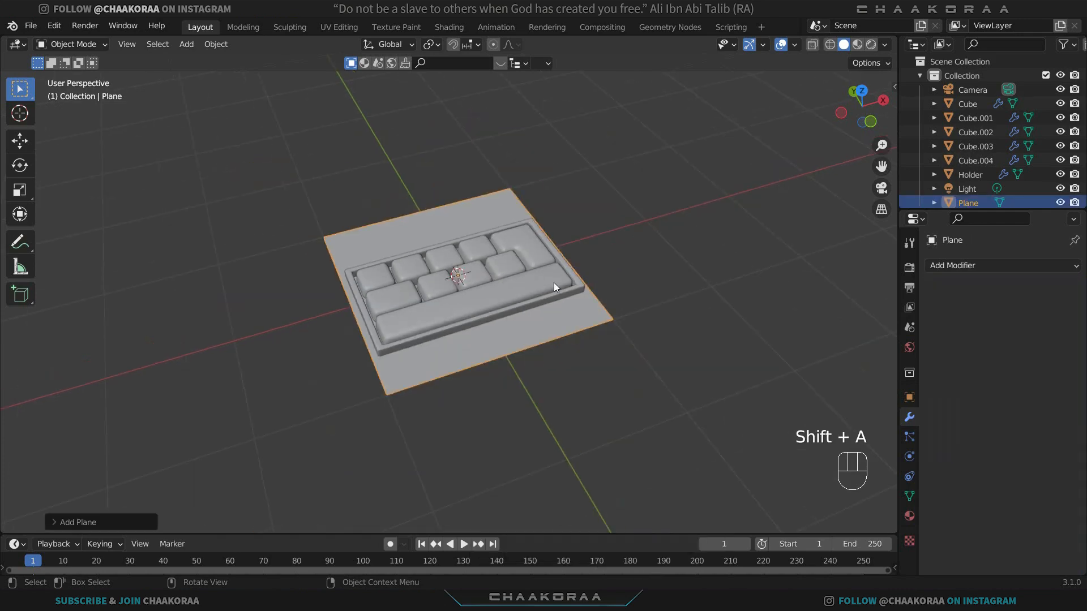
key("s")
left_click(318, 252)
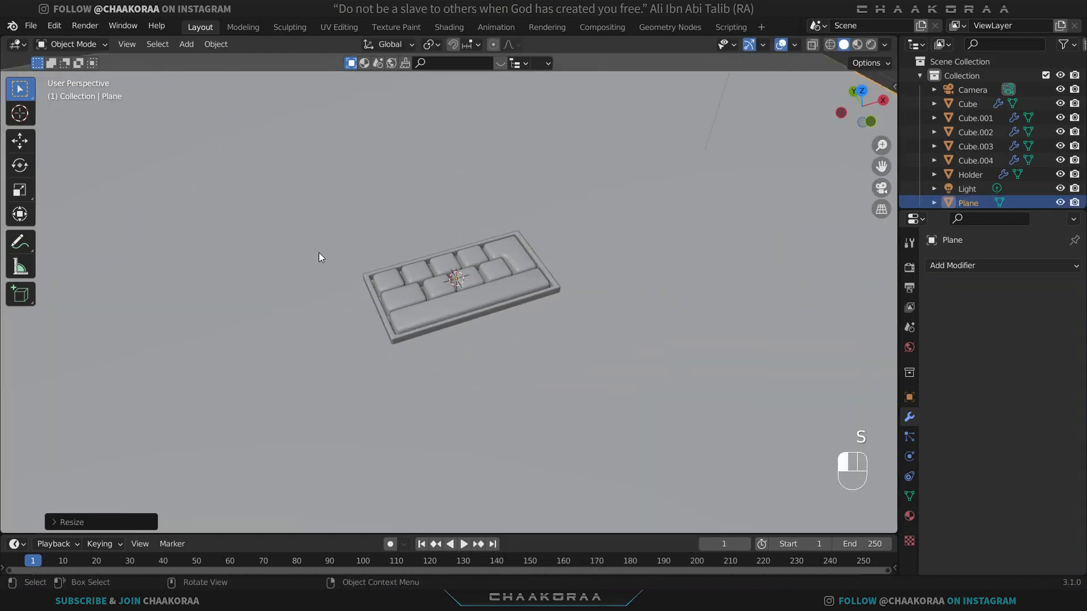
scroll(389, 282, "down", 5)
key("s")
left_click(366, 280)
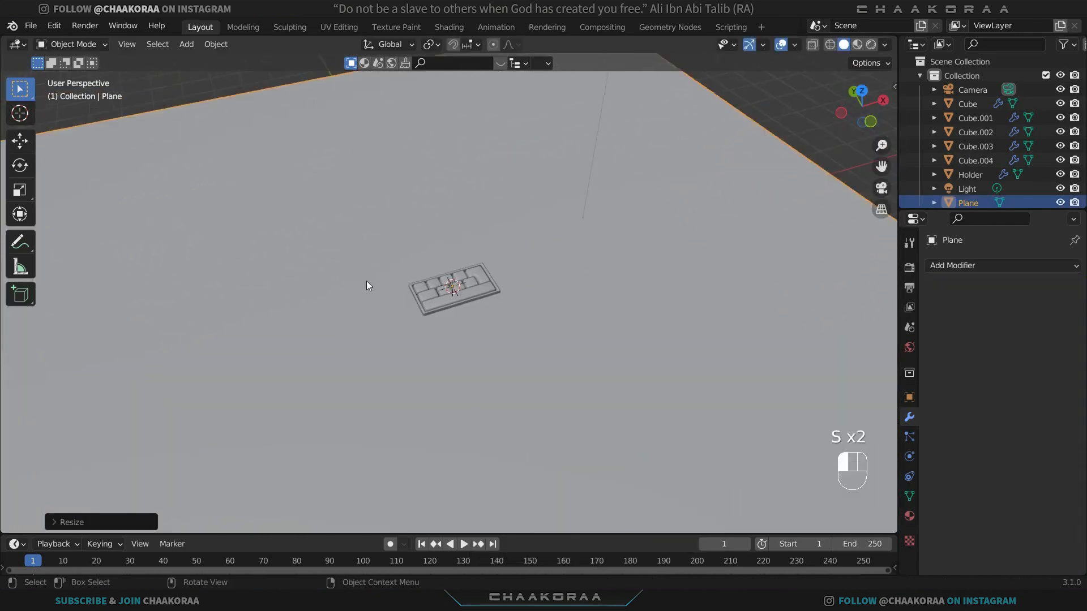
Step: Lower the plane along Z so it sits just beneath the keyboard tray
scroll(362, 249, "up", 2)
middle_click_drag(361, 208, 335, 120)
scroll(446, 264, "up", 5)
middle_click_drag(489, 229, 466, 325, "shift")
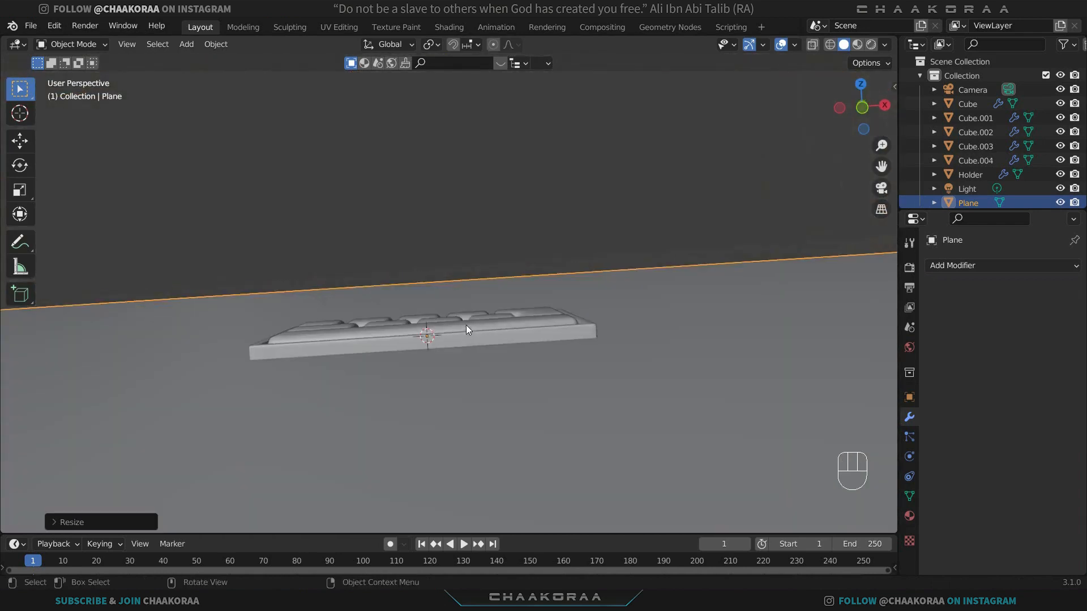
scroll(466, 305, "up", 5)
key("g")
key("z")
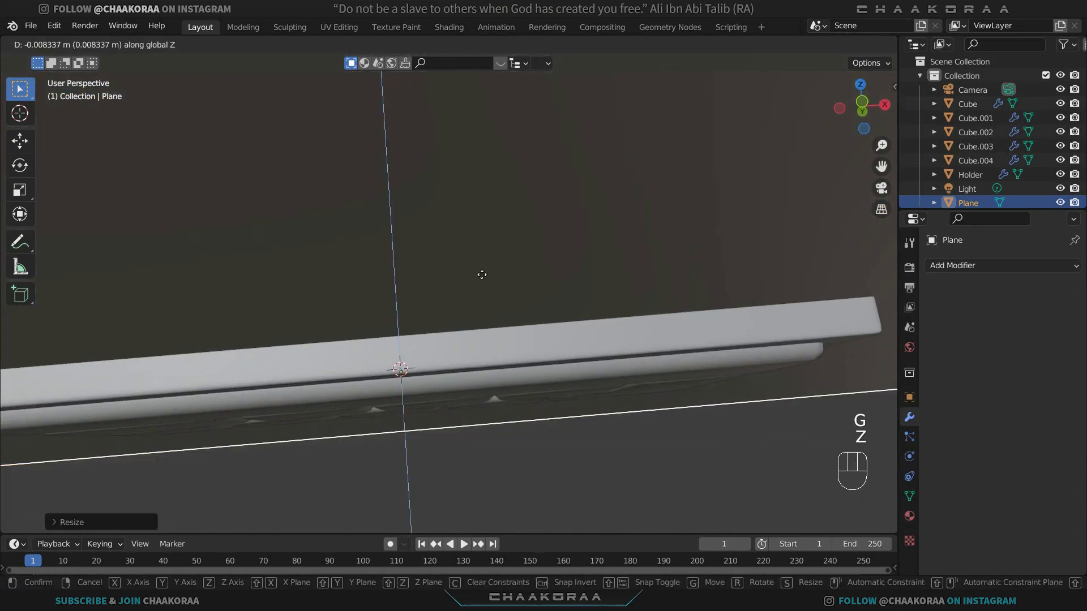
left_click(486, 309)
Step: Frame the keyboard from a low angle and align the camera to this view
middle_click_drag(487, 310, 530, 283, "shift")
scroll(466, 352, "down", 4)
middle_click_drag(501, 368, 419, 354)
middle_click_drag(305, 318, 358, 326)
middle_click_drag(451, 333, 529, 342, "shift")
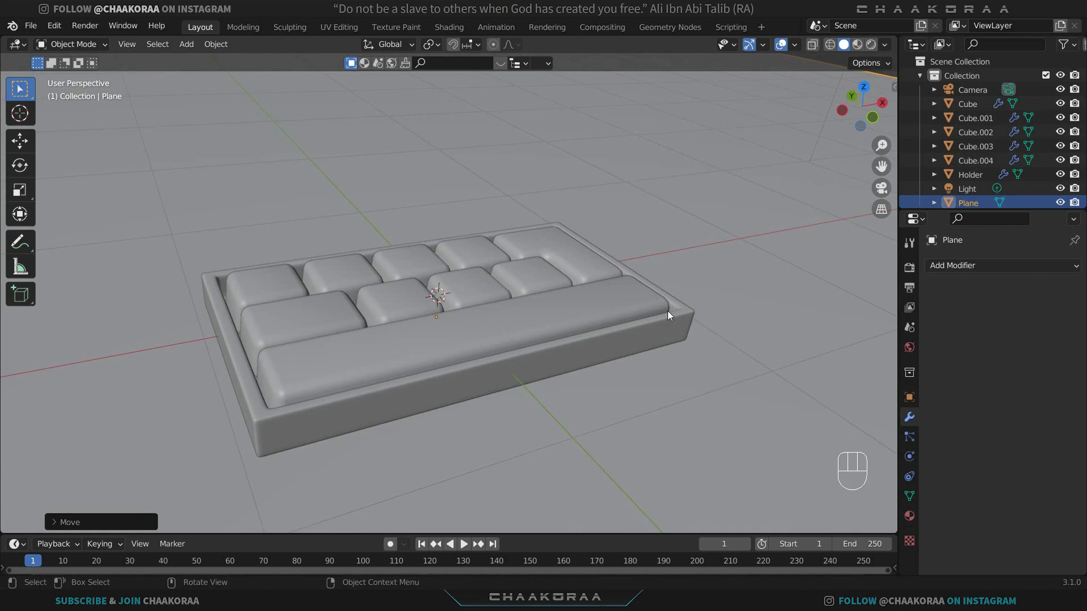
key("ctrl+alt+KP_0")
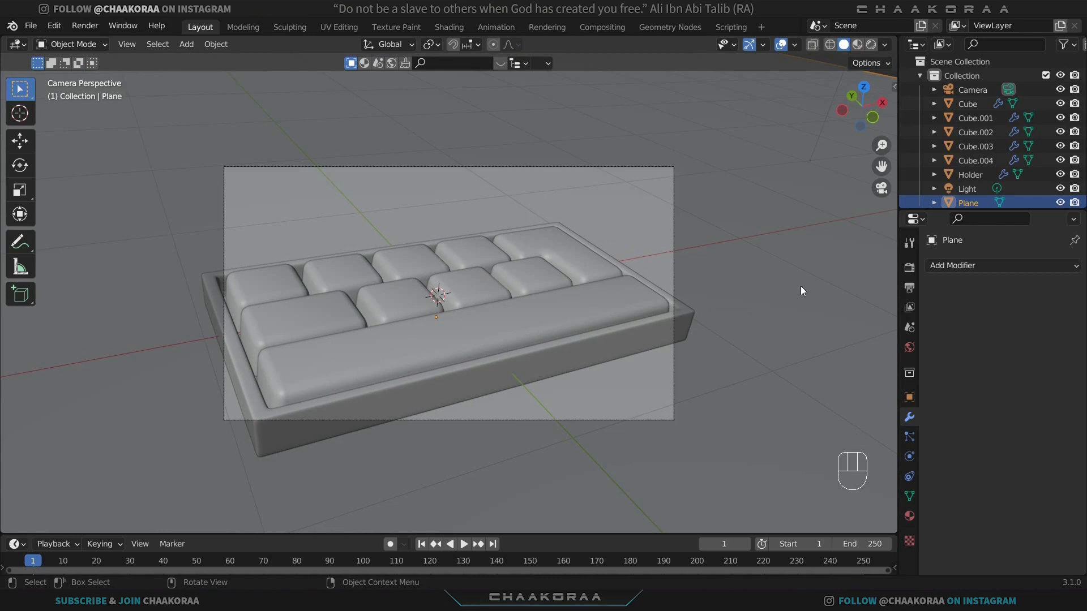
Step: Zoom the camera view out to reframe the keyboard at a steeper angle
key("n")
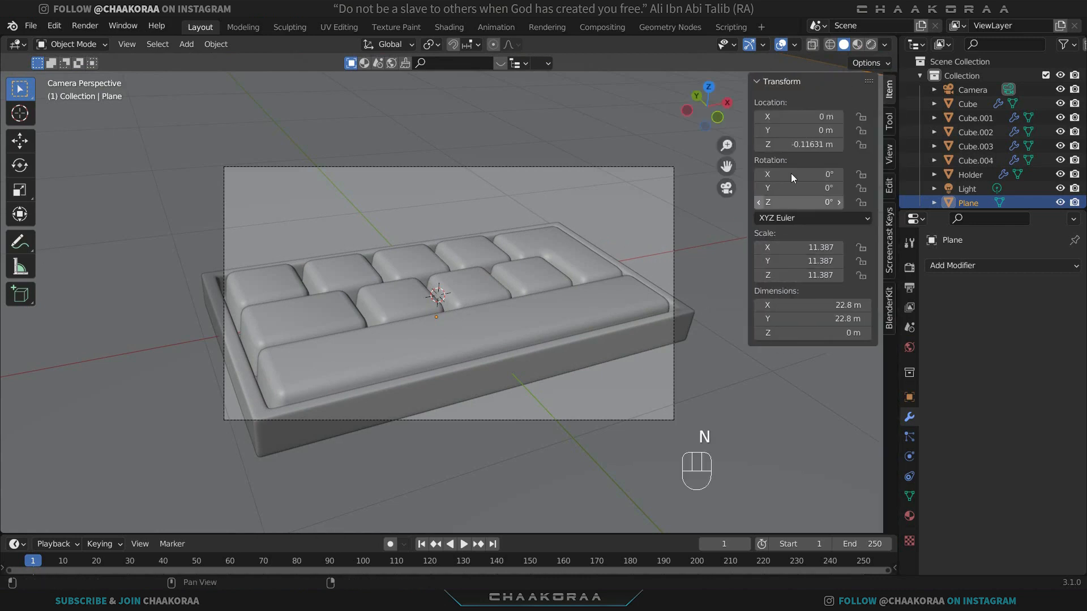
left_click(889, 153)
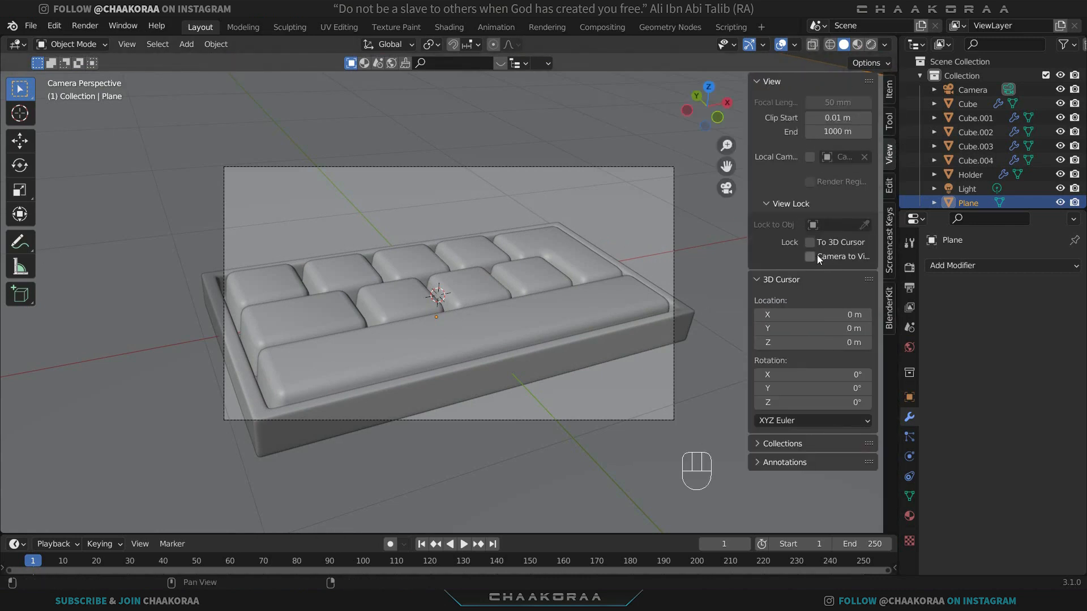
key("n")
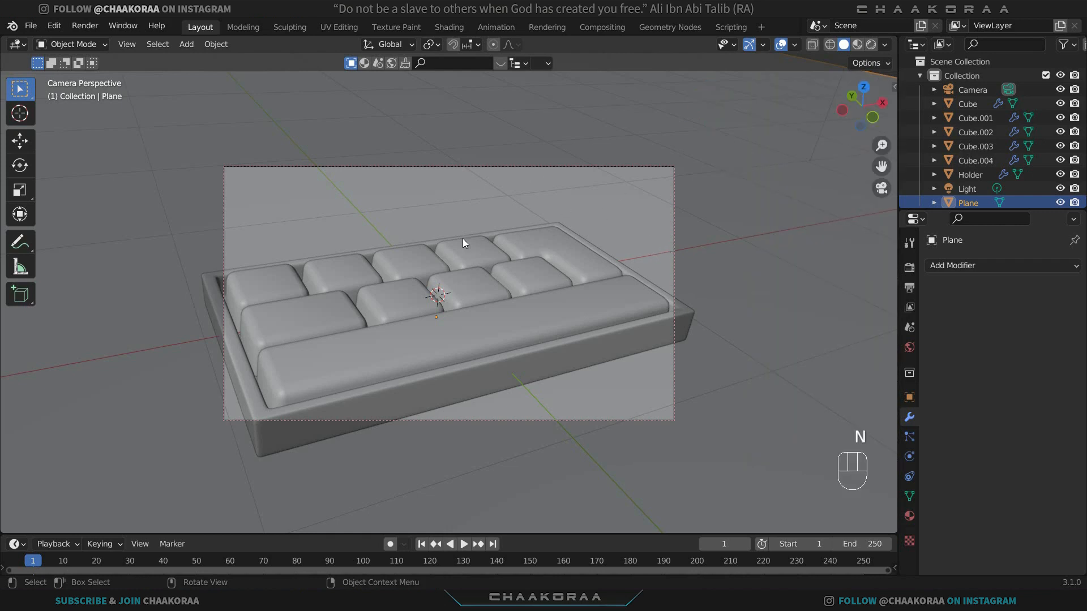
key("ctrl")
middle_click_drag(641, 263, 603, 299, "ctrl")
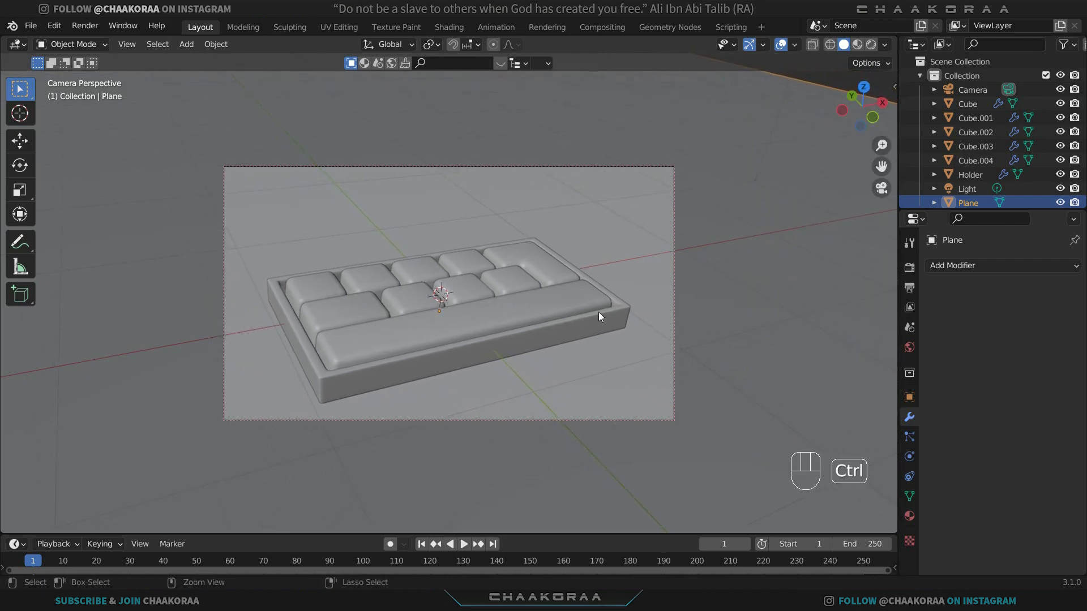
middle_click_drag(601, 298, 598, 303)
Step: Set the camera's focal length to 80 mm, pull it back, and split the 3D view in two
left_click(972, 89)
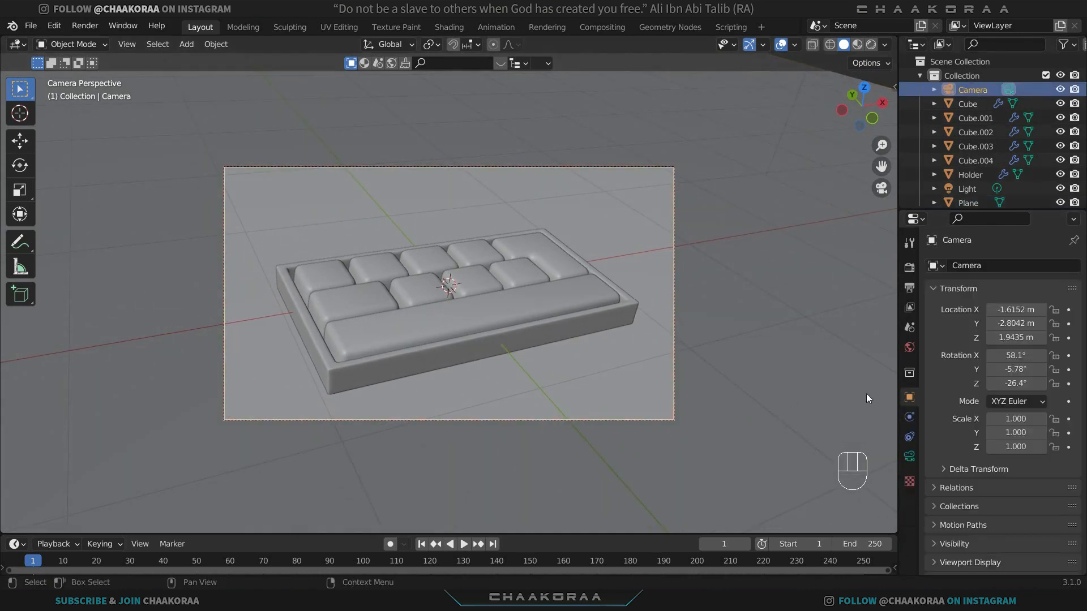
left_click(909, 457)
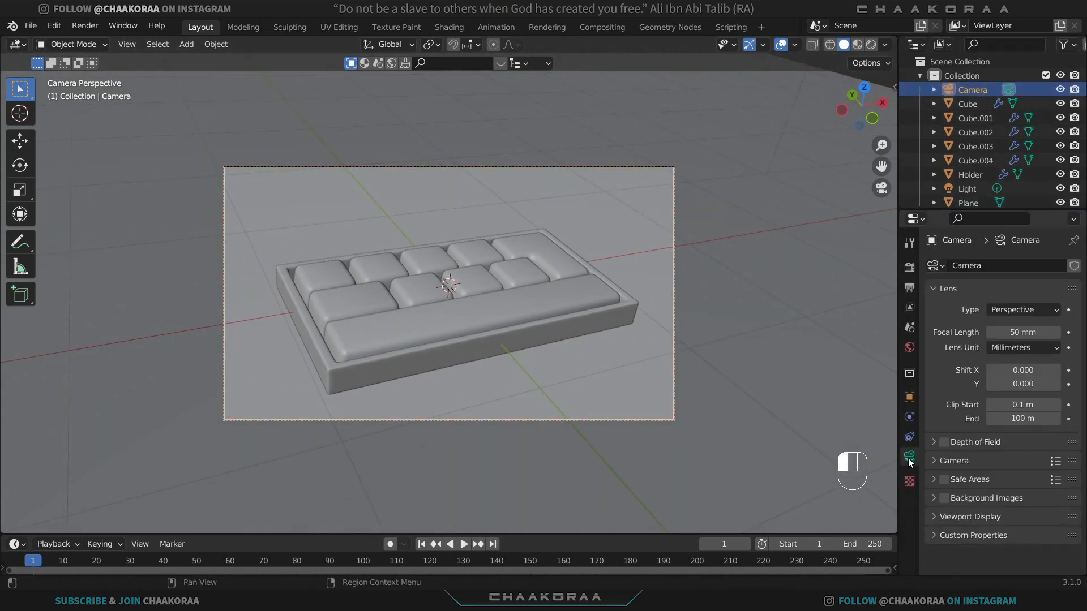
left_click(1022, 332)
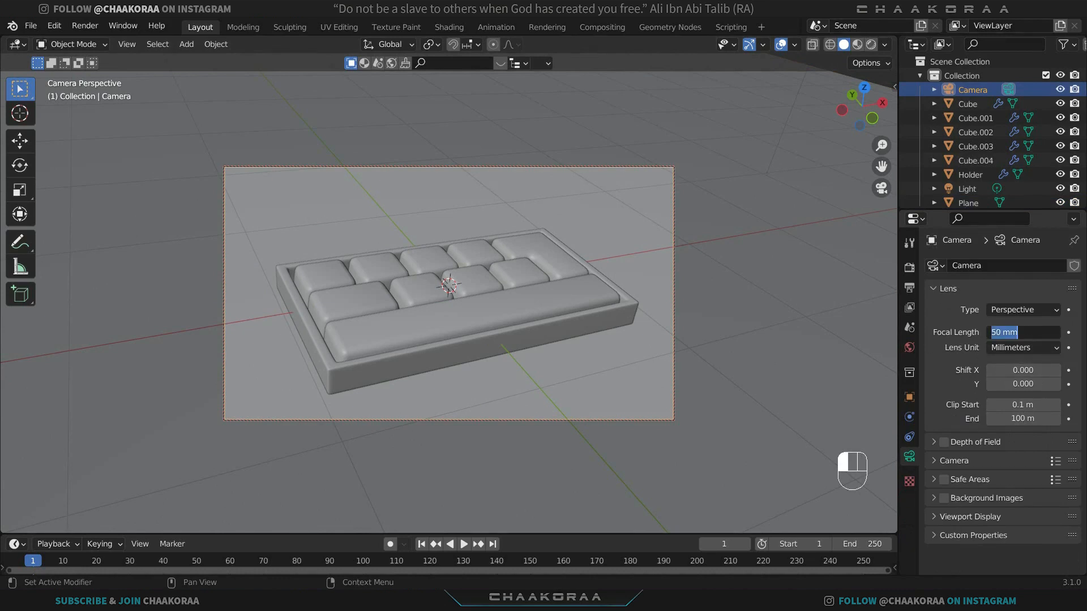
type("80")
key("Return")
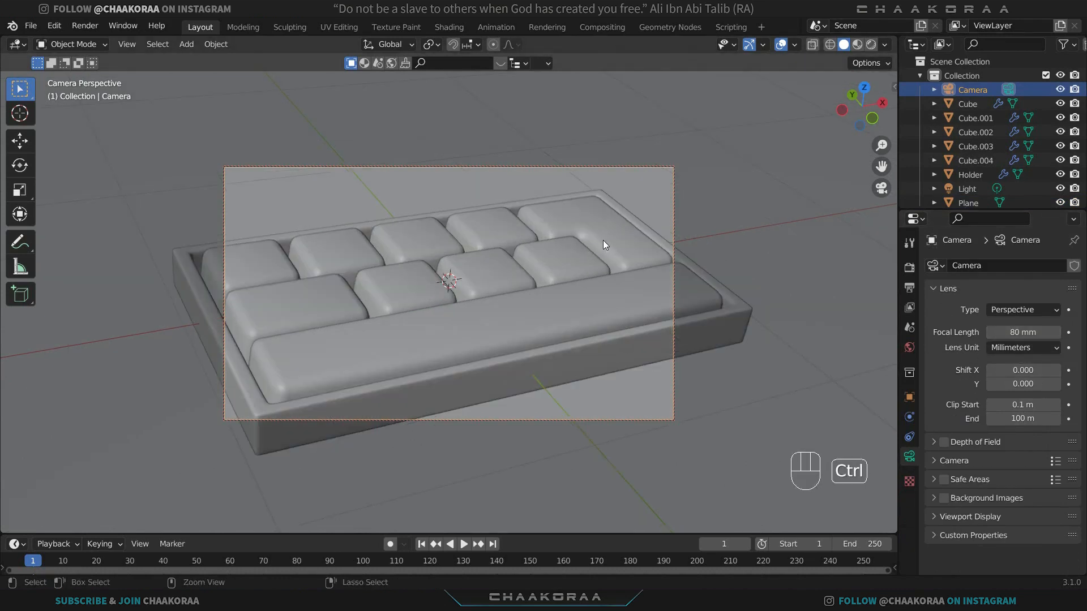
middle_click_drag(602, 240, 582, 287, "ctrl")
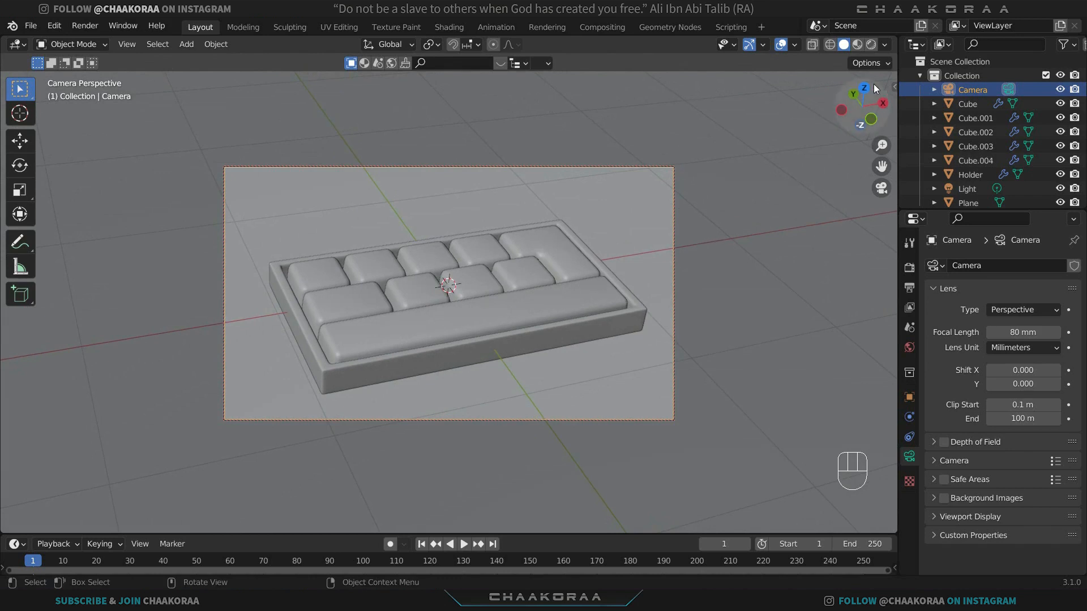
left_click_drag(897, 35, 448, 209)
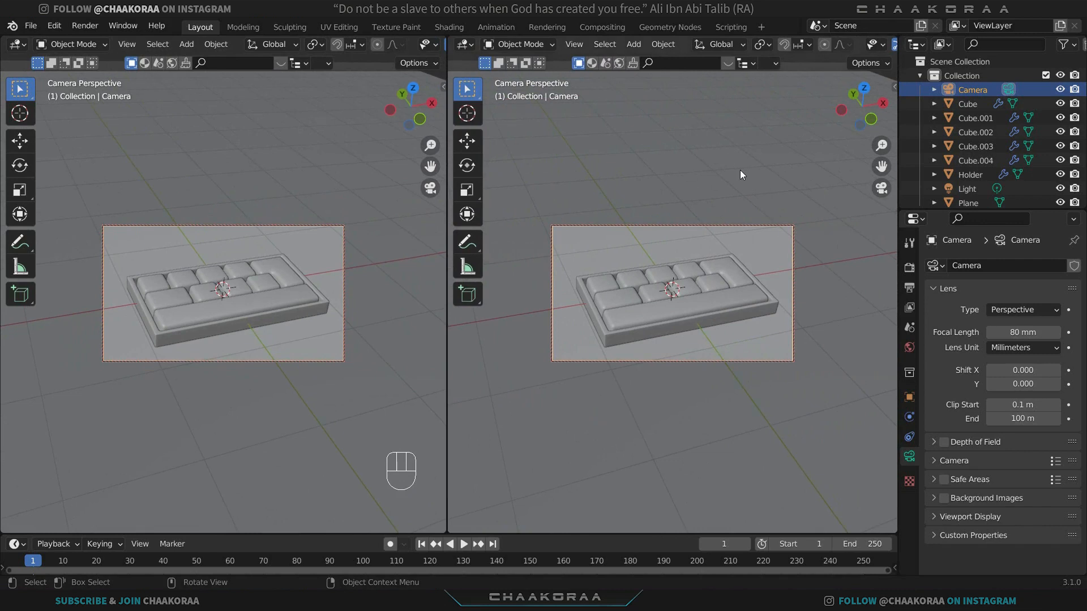
Step: Fit the right view to the camera, lock the camera to that view, and orbit the left view
key("Home")
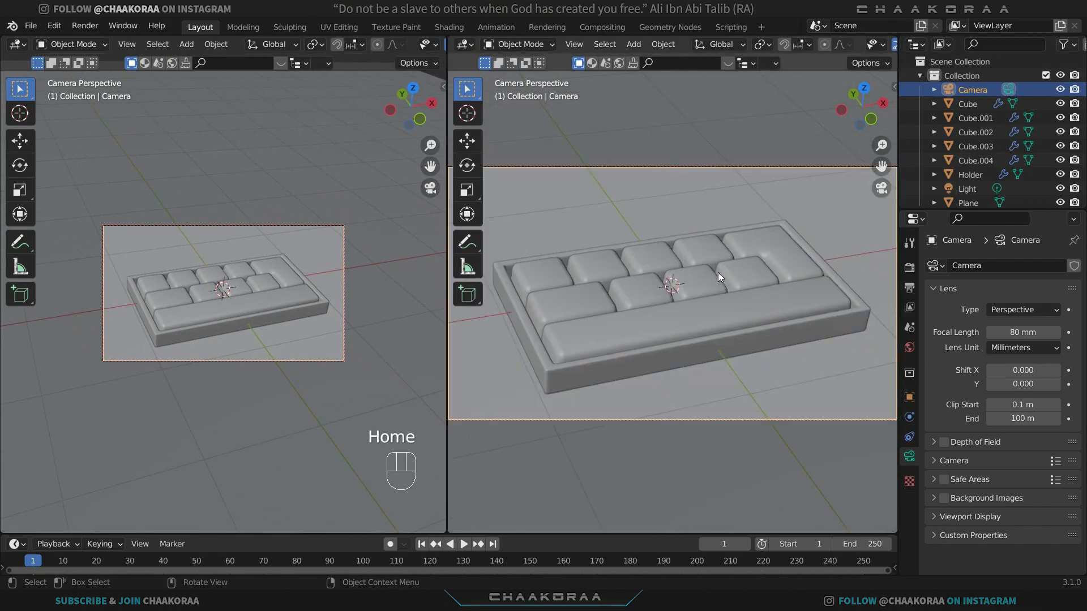
key("t")
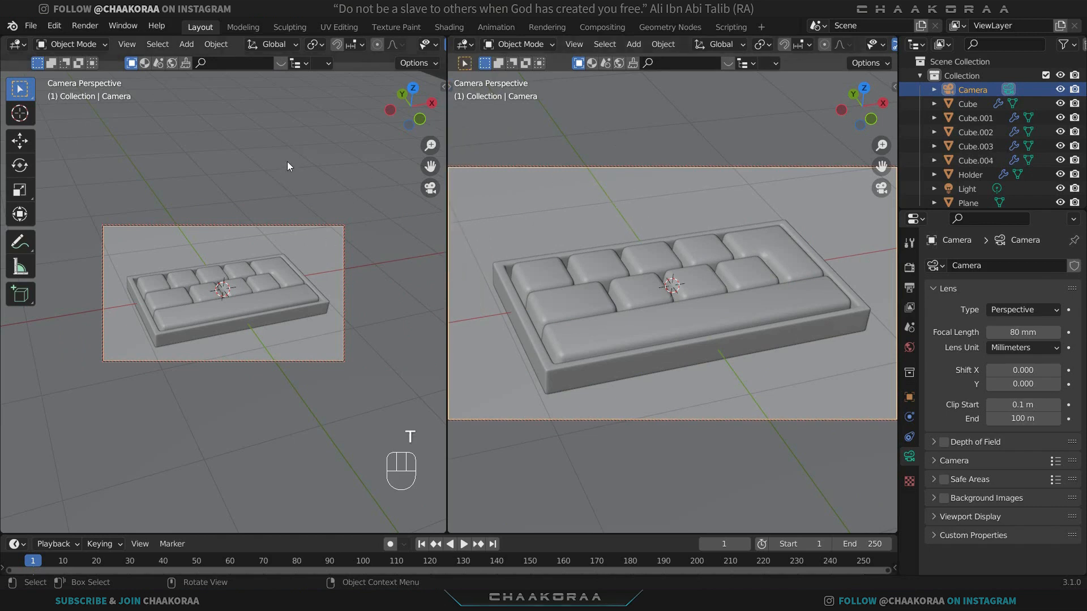
key("n")
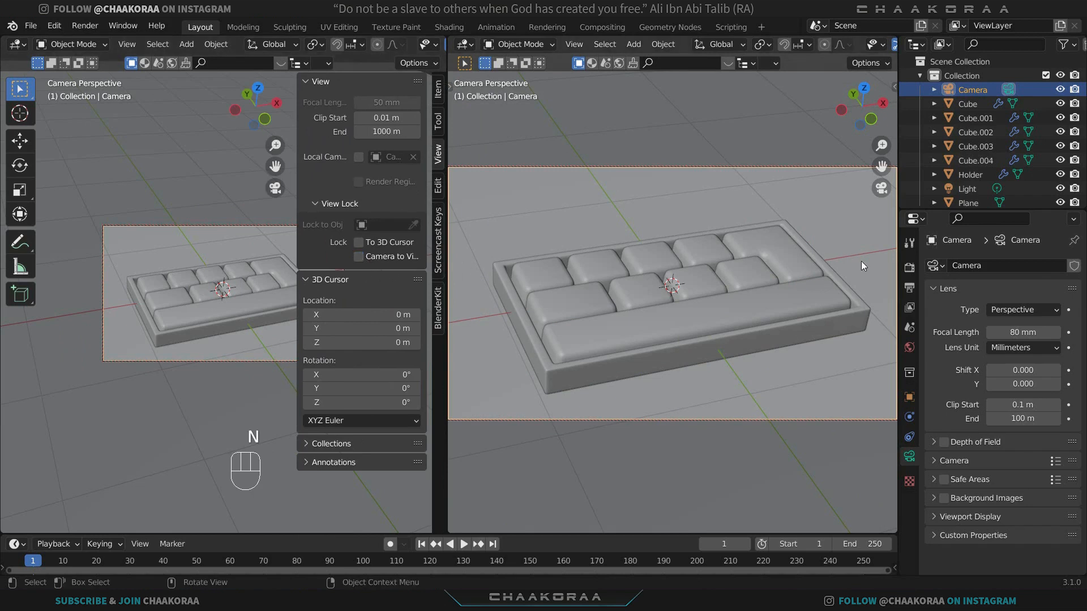
key("n")
left_click(887, 156)
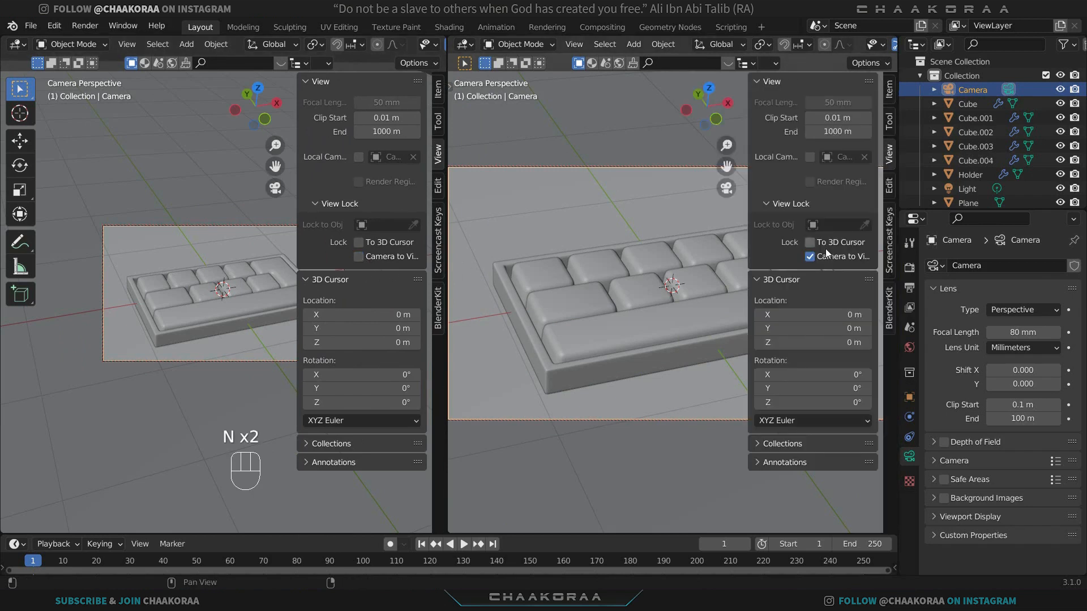
key("n")
key("n")
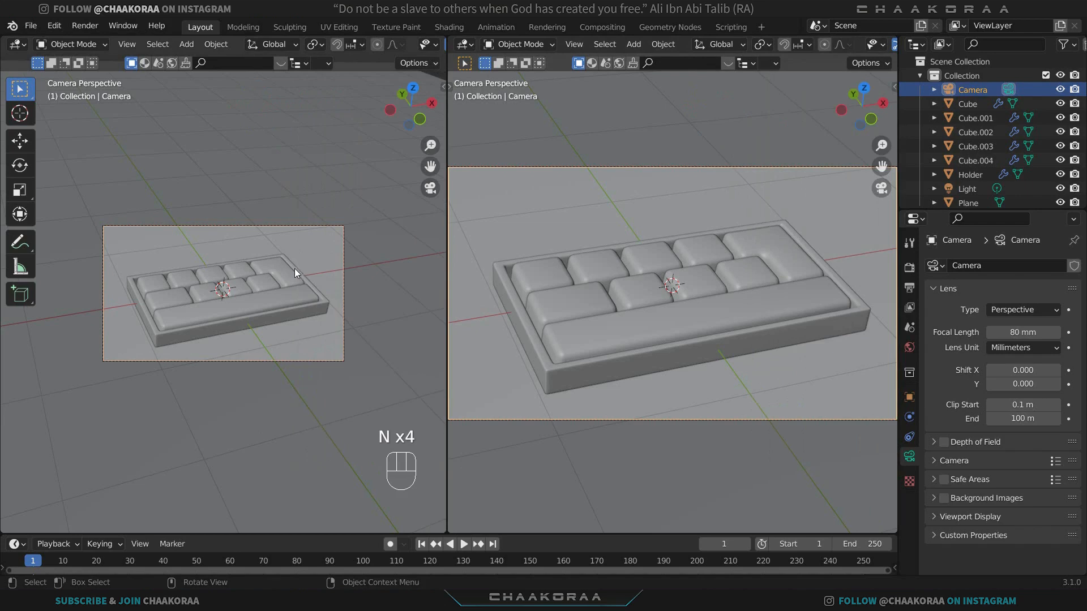
middle_click_drag(294, 268, 265, 279)
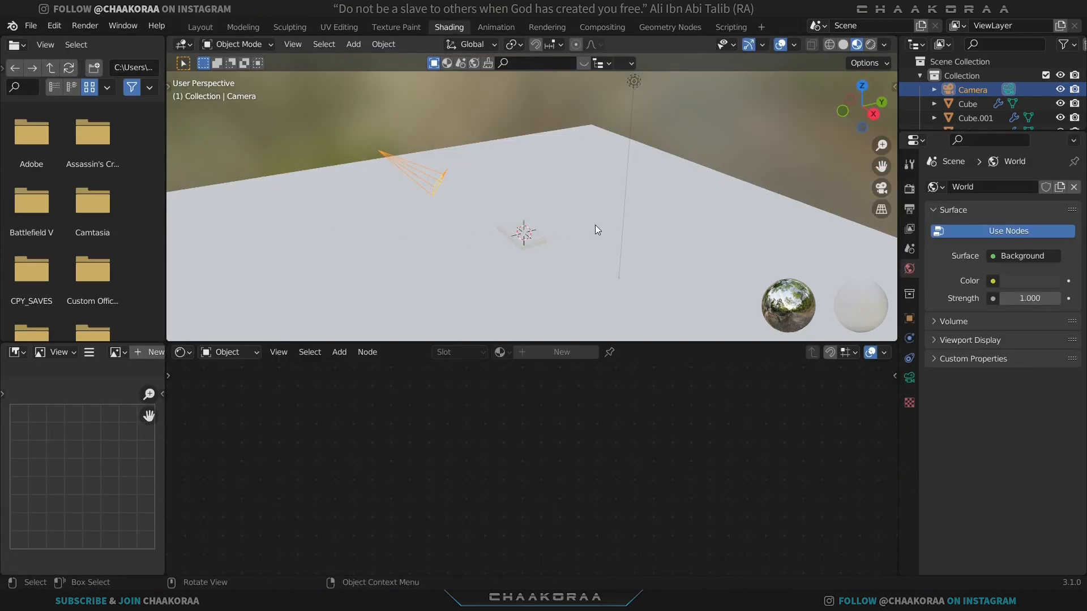
middle_click_drag(595, 226, 804, 58)
Step: Switch to rendered preview and brighten and warm the world background colour
left_click(870, 45)
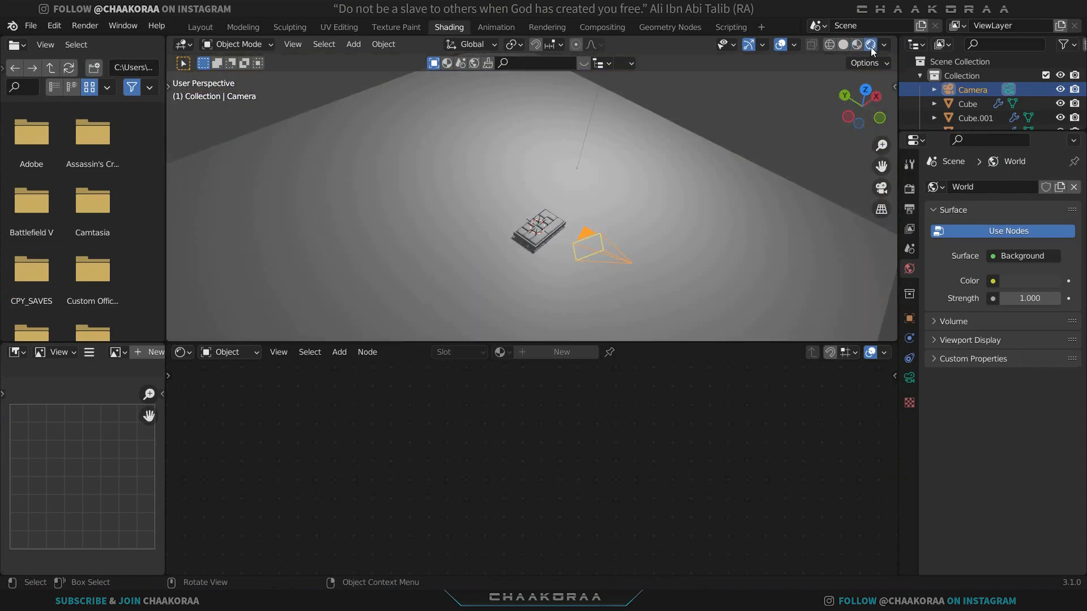
middle_click_drag(764, 121, 714, 226)
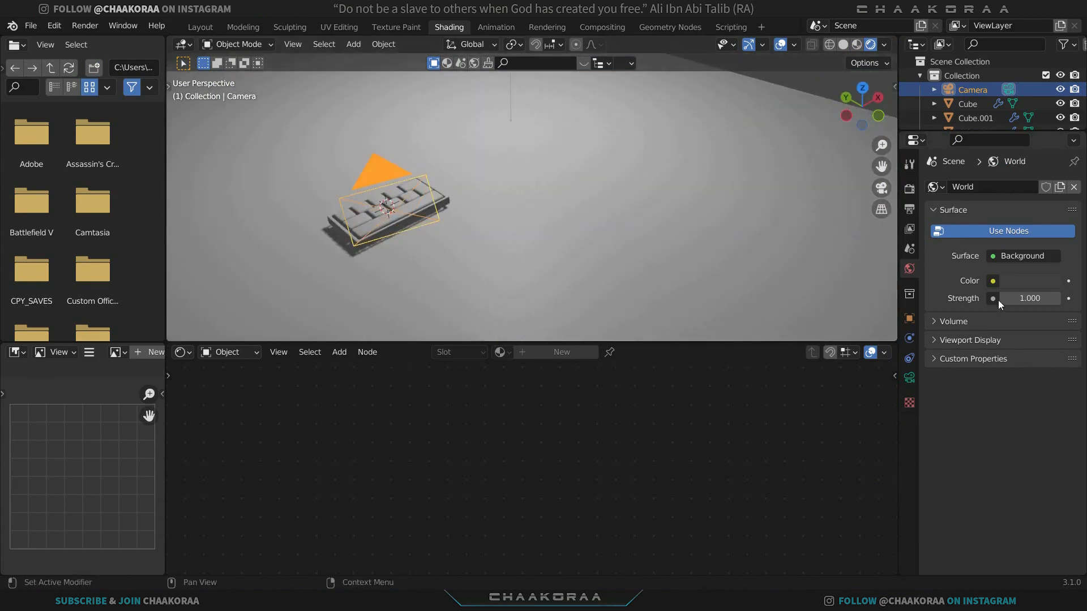
left_click(1028, 281)
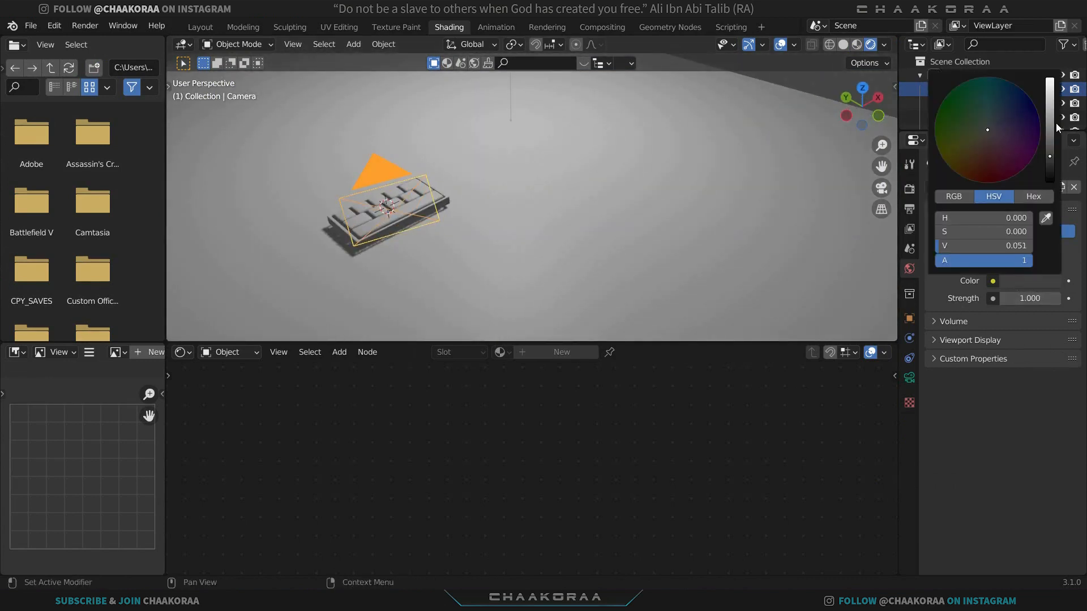
left_click_drag(1055, 124, 1049, 95)
left_click(986, 131)
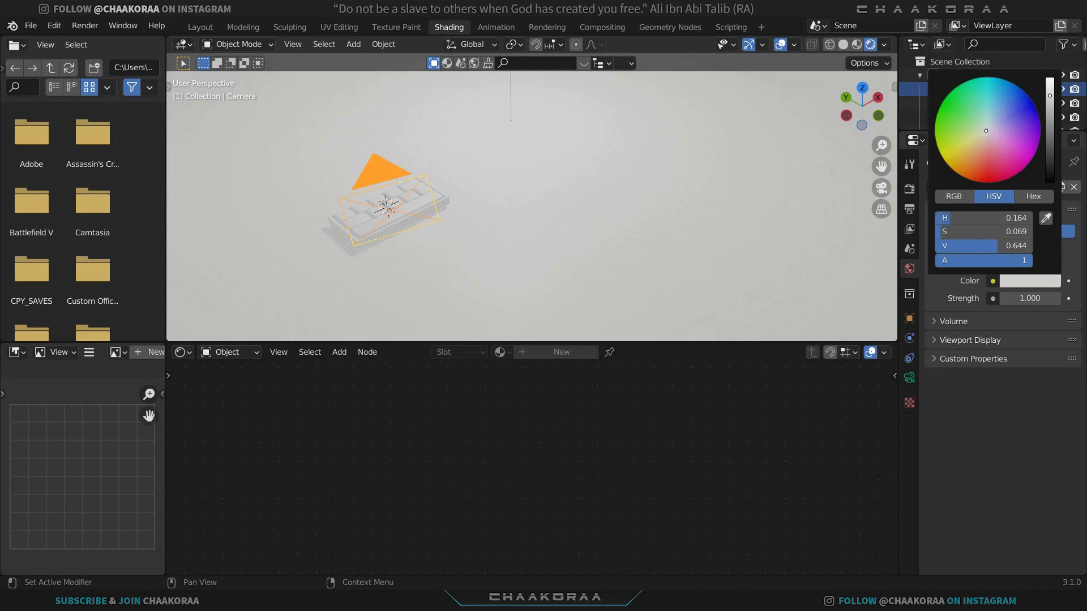
Step: Nudge the world colour to hue 0.122, saturation 0.293, value 0.644, then select the spacebar
middle_click_drag(476, 198, 588, 199)
scroll(412, 195, "up", 3)
middle_click_drag(419, 196, 776, 241)
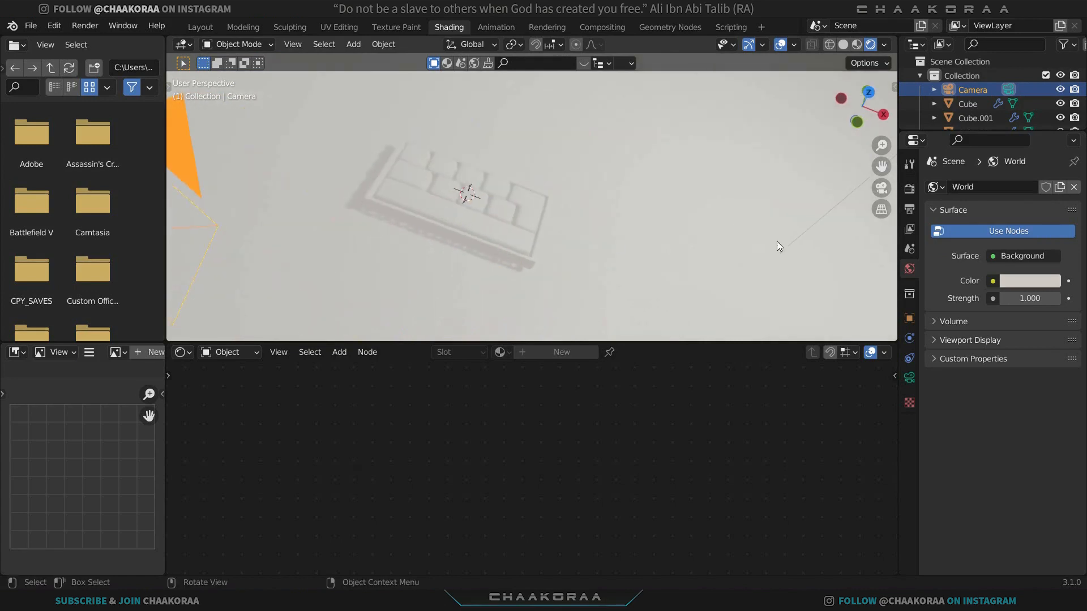
left_click(1029, 281)
left_click_drag(984, 138, 982, 135)
left_click(427, 211)
scroll(440, 222, "up", 3)
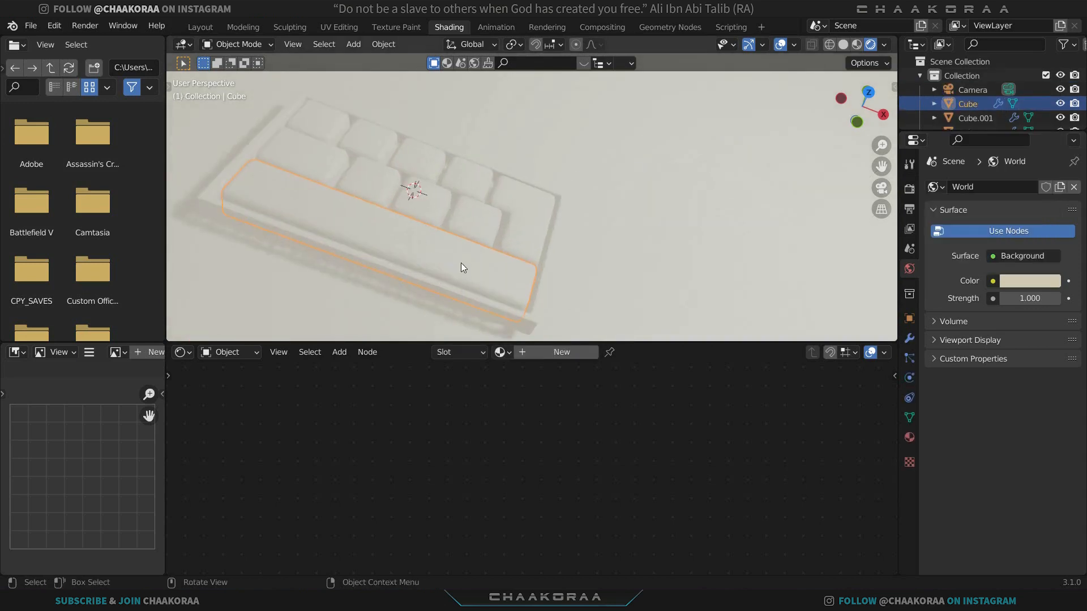
Step: Create a new material on the spacebar named Keyboard
middle_click_drag(461, 268, 698, 204, "shift")
left_click(552, 352)
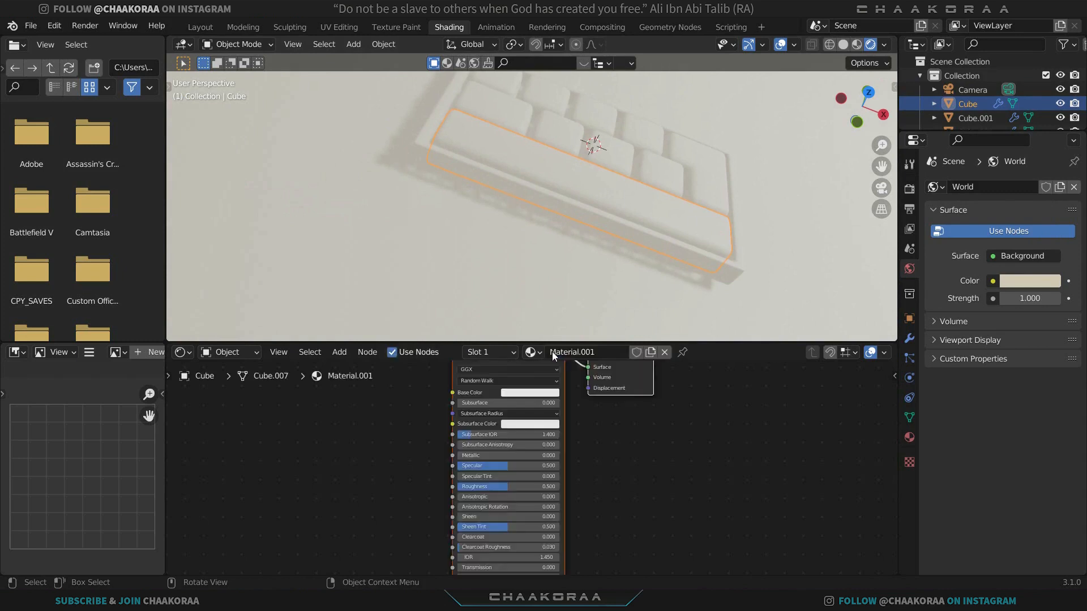
double_click(573, 351)
type("Keyboard")
key("Return")
Step: Tint the Keyboard material's base colour a pale pink
scroll(627, 480, "up", 4)
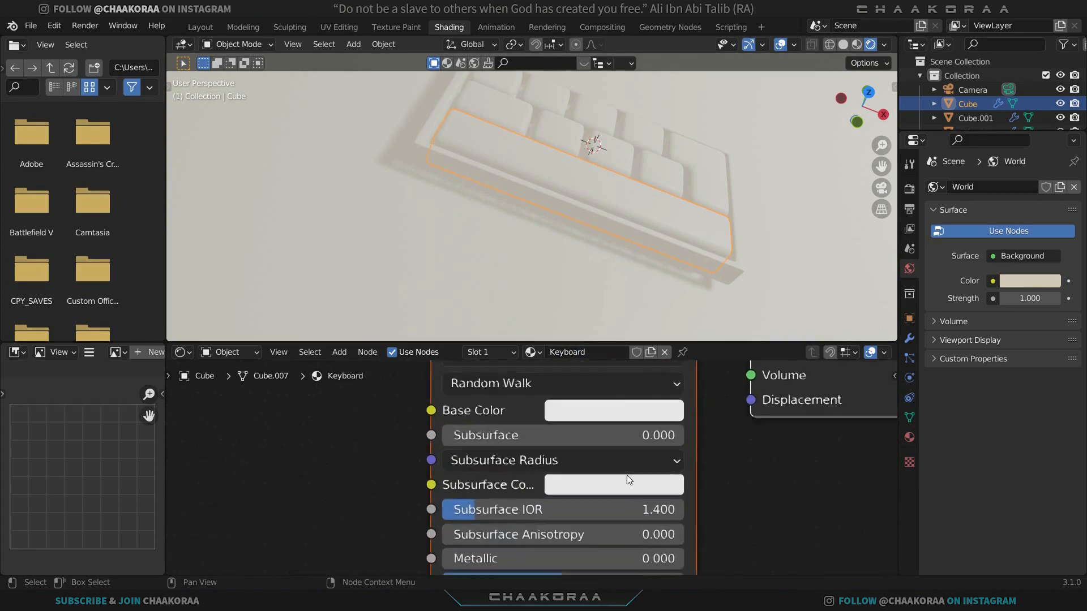
middle_click_drag(627, 476, 576, 500)
mouse_move(359, 150)
middle_mouse_down()
mouse_move(381, 234)
mouse_move(452, 265)
mouse_move(356, 156)
middle_mouse_up()
scroll(549, 215, "up", 5)
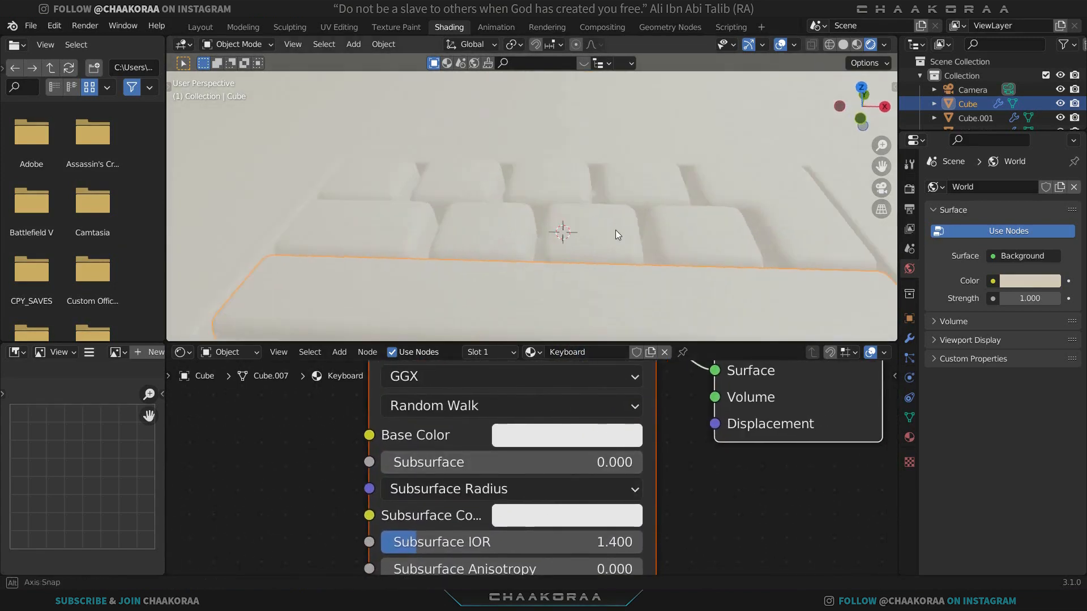
middle_click_drag(617, 233, 589, 240)
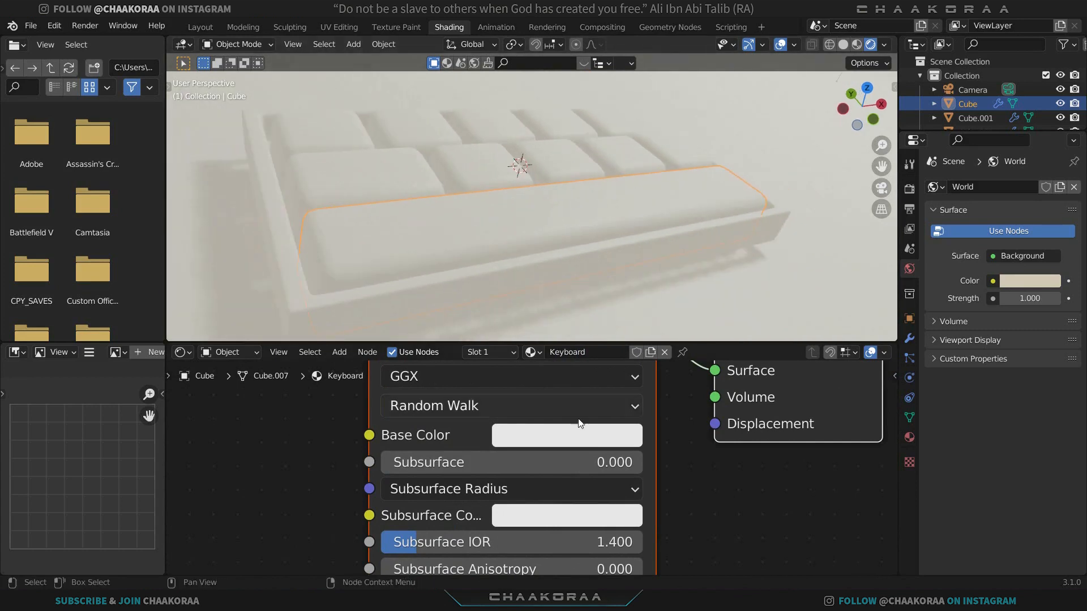
left_click(580, 434)
left_click_drag(593, 179, 593, 188)
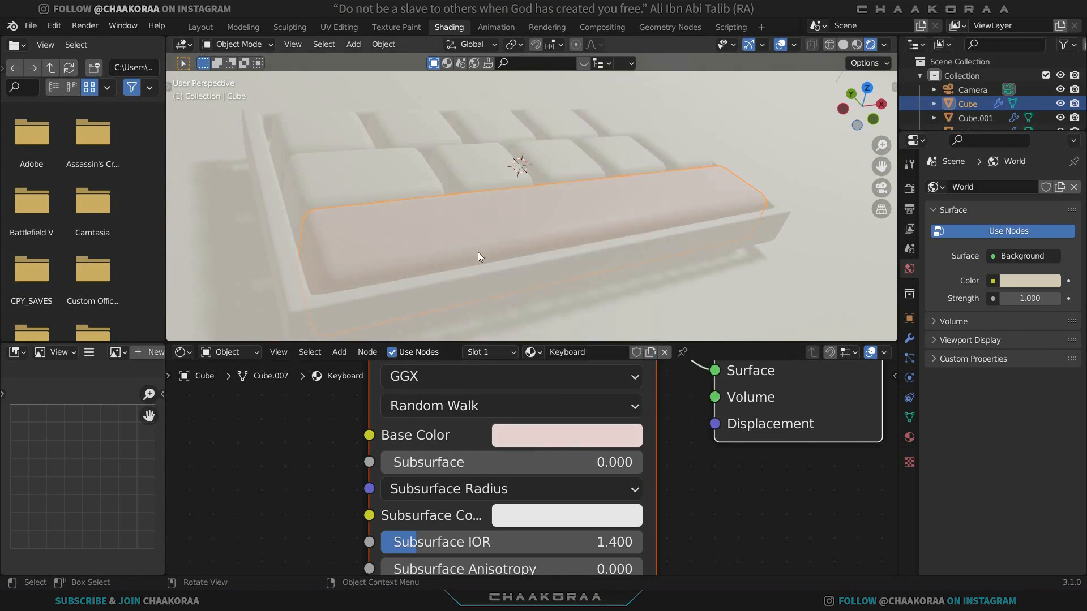
Step: Raise the Keyboard material's Roughness to 0.525
middle_click_drag(607, 488, 663, 368)
scroll(613, 498, "down", 1)
middle_click_drag(597, 565, 563, 494)
scroll(613, 491, "up", 1)
scroll(593, 452, "up", 3)
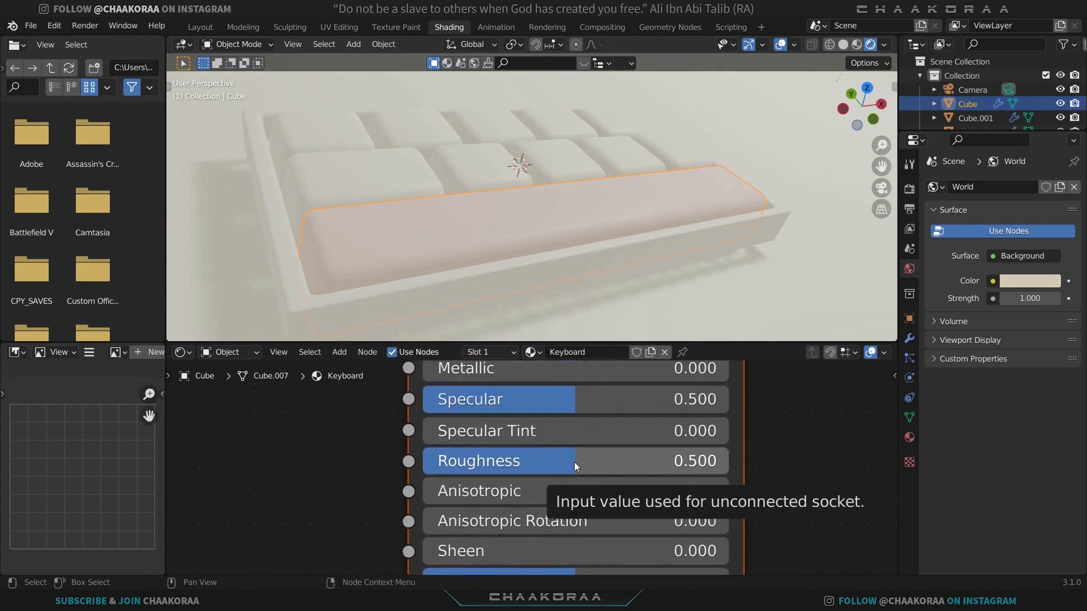
left_click_drag(573, 462, 582, 462)
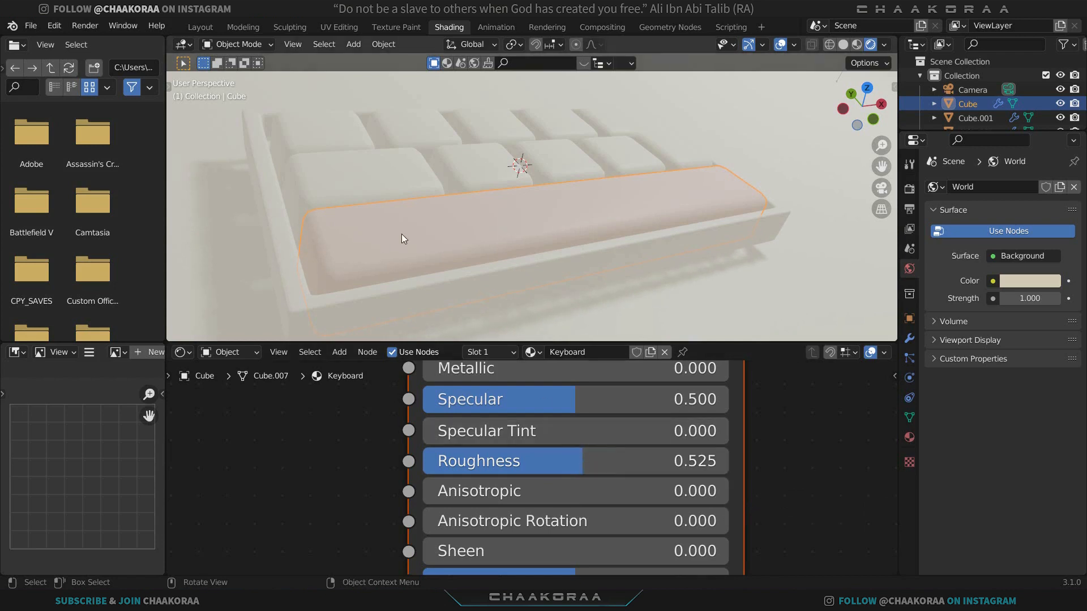
scroll(393, 212, "down", 2)
Step: Select the large key, top-row keys and holder, with the spacebar made active last
left_click(395, 162)
left_click(461, 148, "shift")
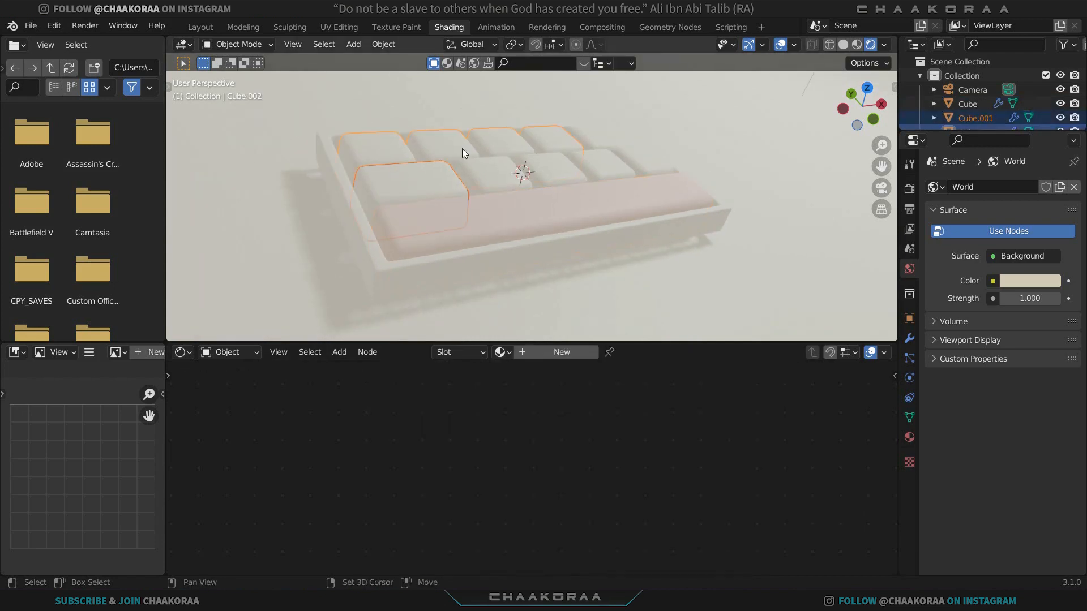
left_click(493, 171, "shift")
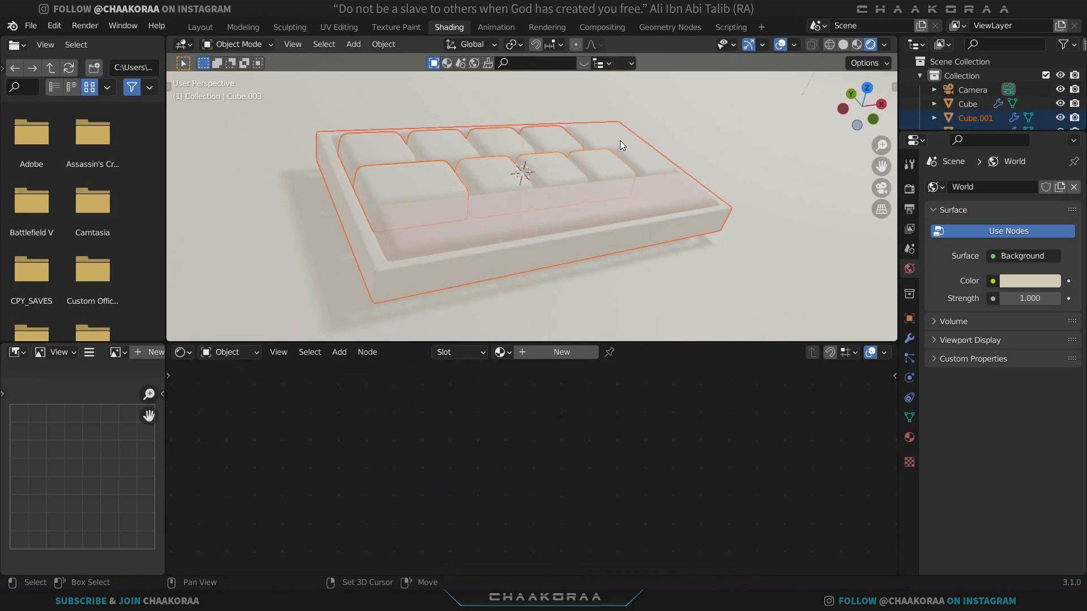
left_click(525, 229, "shift")
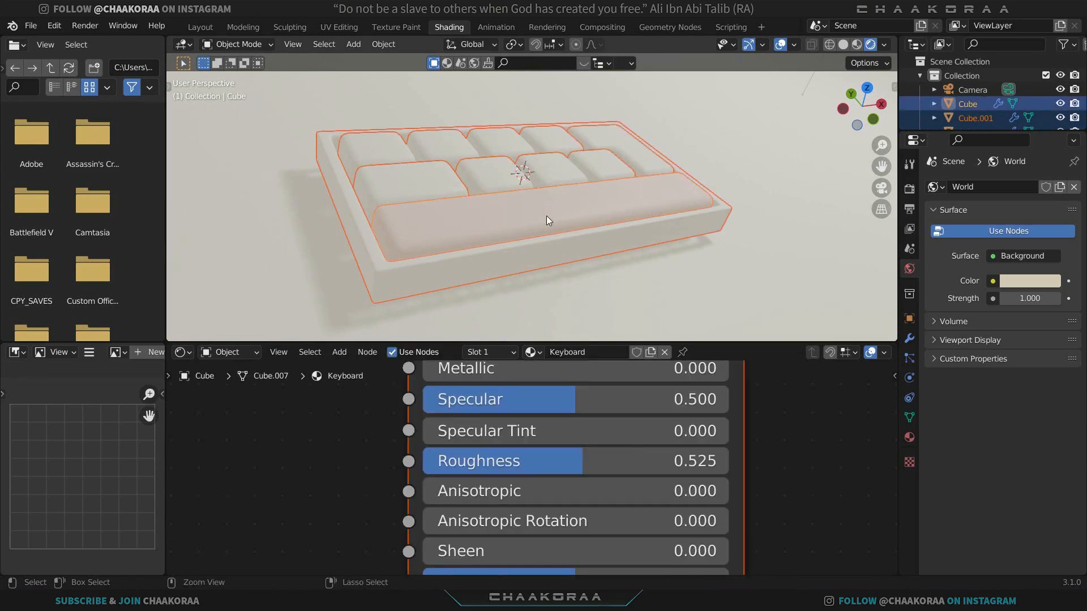
Step: Link the Keyboard material from the spacebar to all selected keys and the holder
key("ctrl+l")
left_click(528, 252)
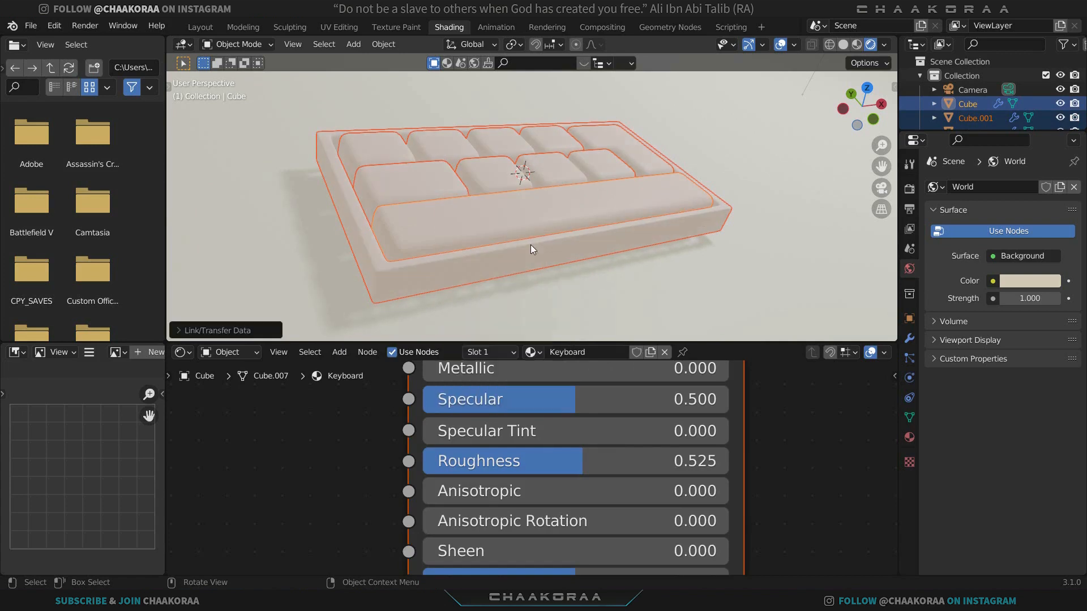
left_click(584, 247)
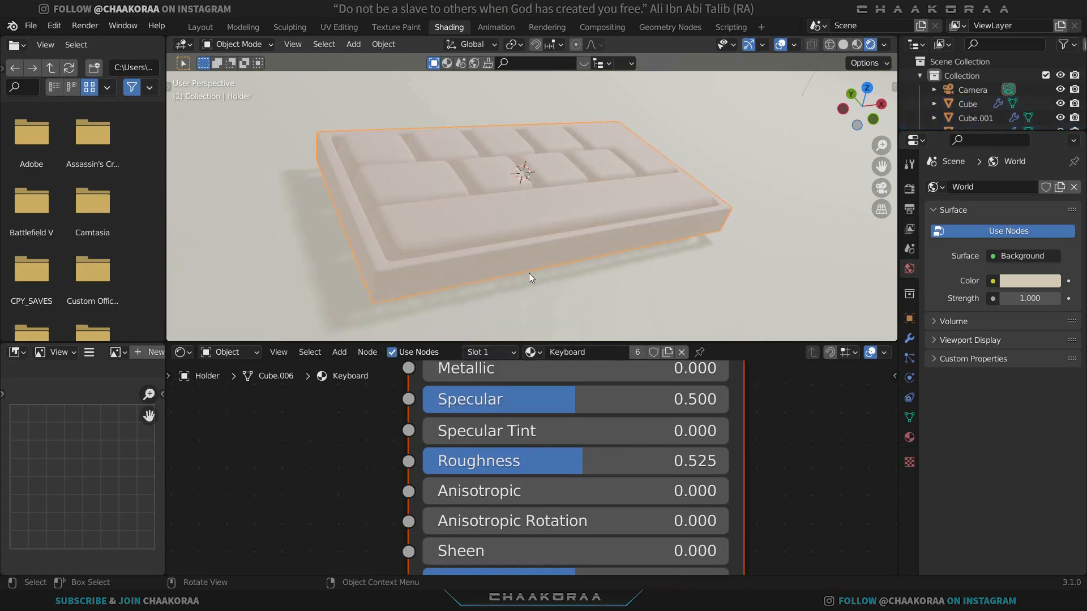
left_click(514, 235)
Step: Warm the Keyboard base colour to cream (hue 0.058, saturation 0.171, value 0.800)
middle_click_drag(762, 517, 757, 566)
middle_click_drag(762, 425, 755, 494)
middle_click_drag(692, 435, 697, 525)
left_click(661, 396)
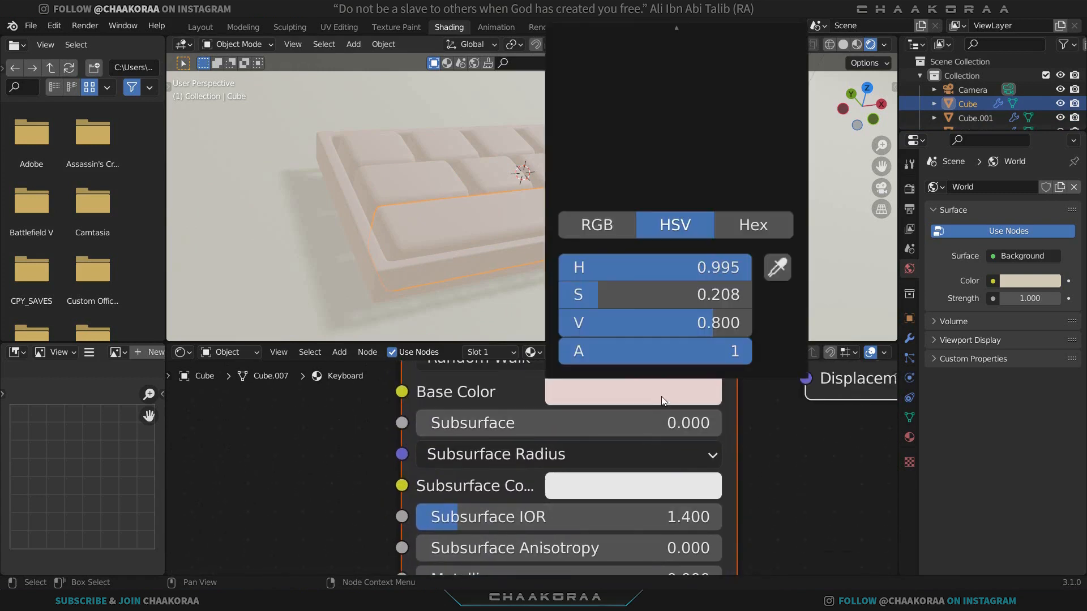
left_click(684, 386)
scroll(769, 437, "down", 1)
scroll(769, 437, "down", 1)
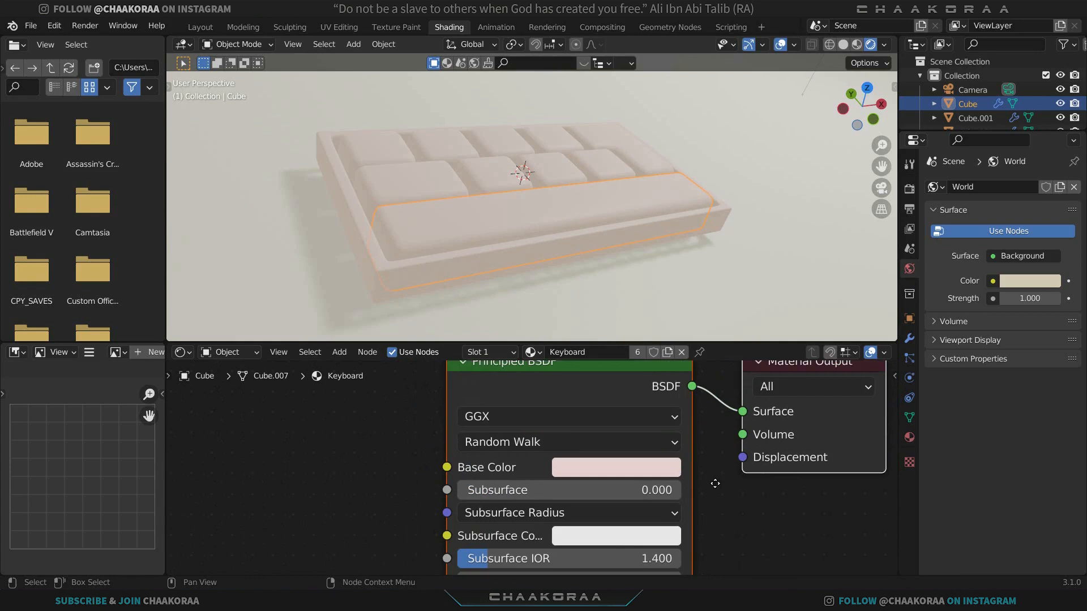
left_click(643, 468)
left_click_drag(640, 263, 637, 261)
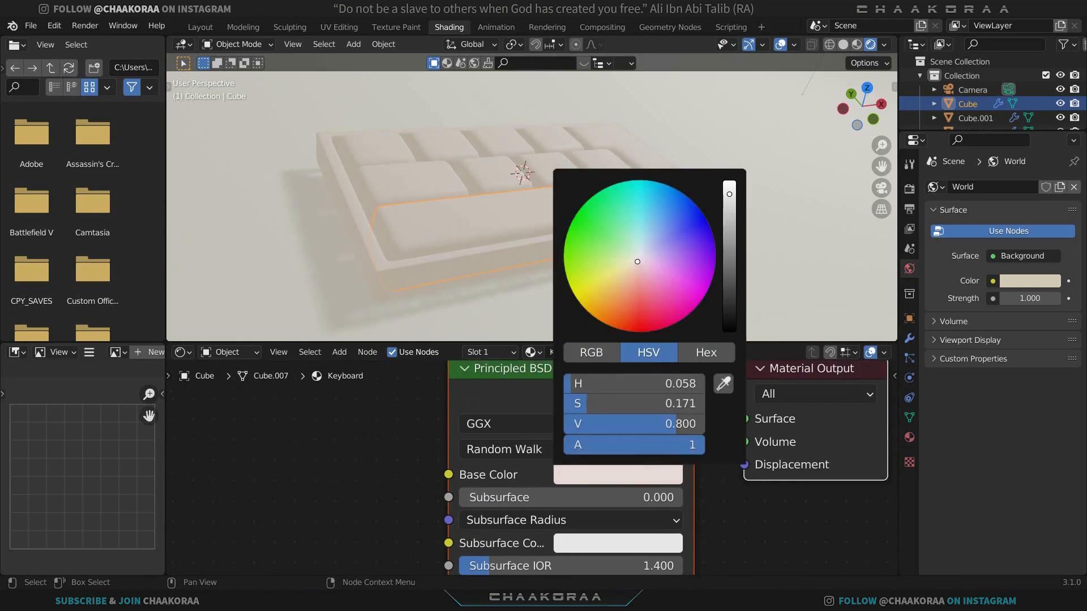
middle_click_drag(522, 212, 493, 212)
left_click(613, 258)
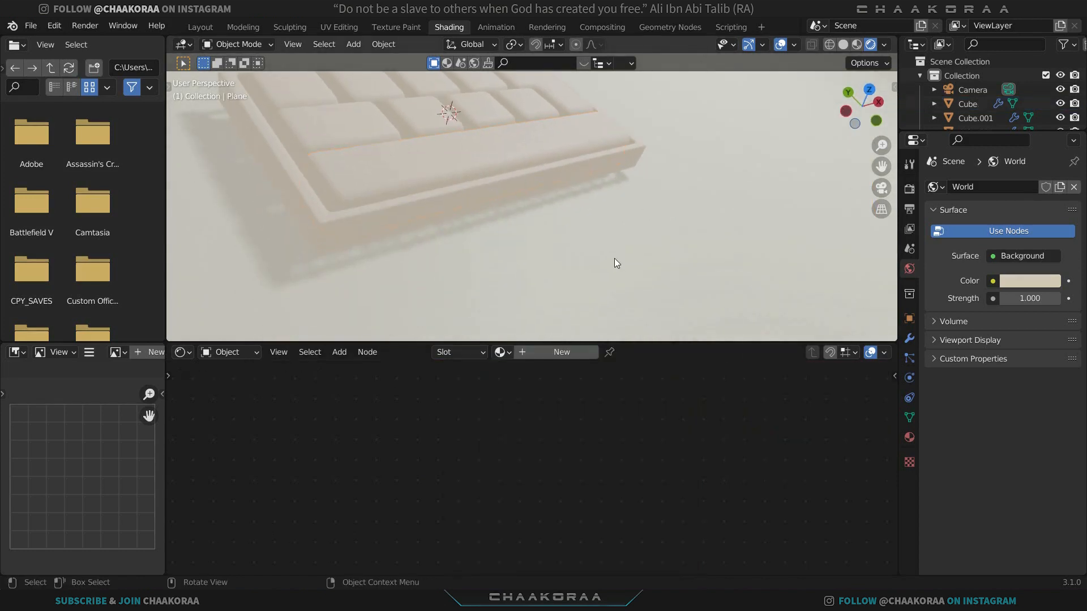
Step: Create a new material on the floor plane named Floor
left_click(560, 351)
double_click(570, 352)
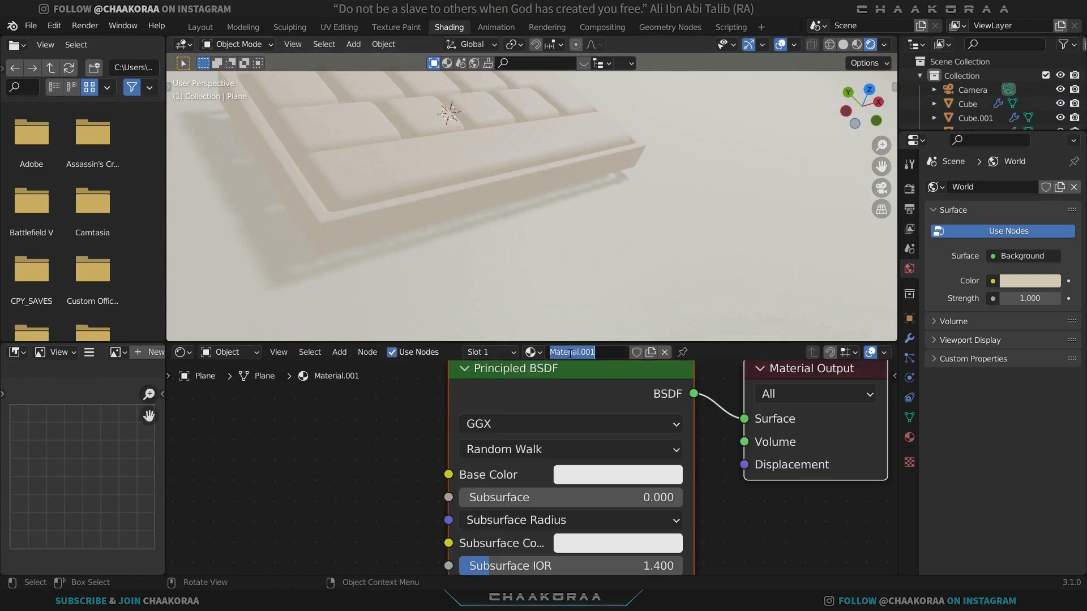
type("Flo")
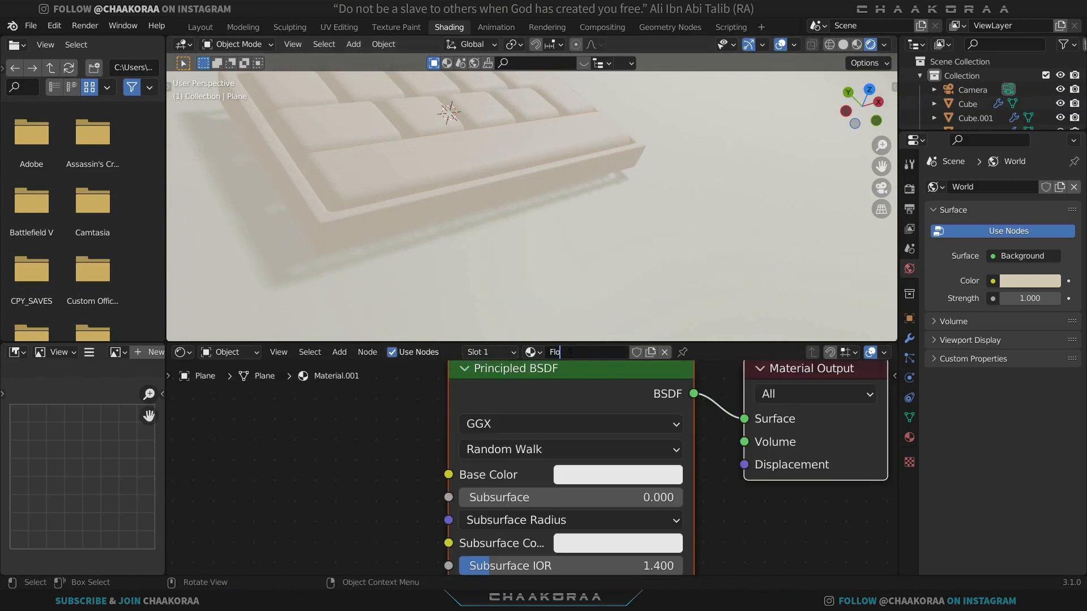
type("or")
key("Return")
Step: Set the Floor base colour to light blue and enable ambient occlusion in render settings
scroll(650, 266, "down", 5)
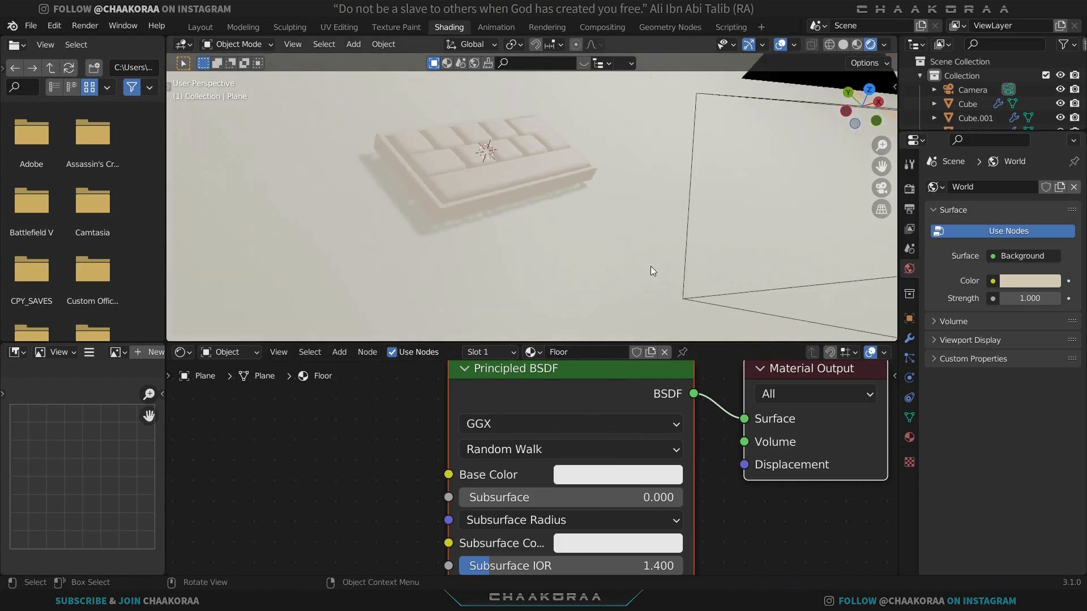
left_click(636, 476)
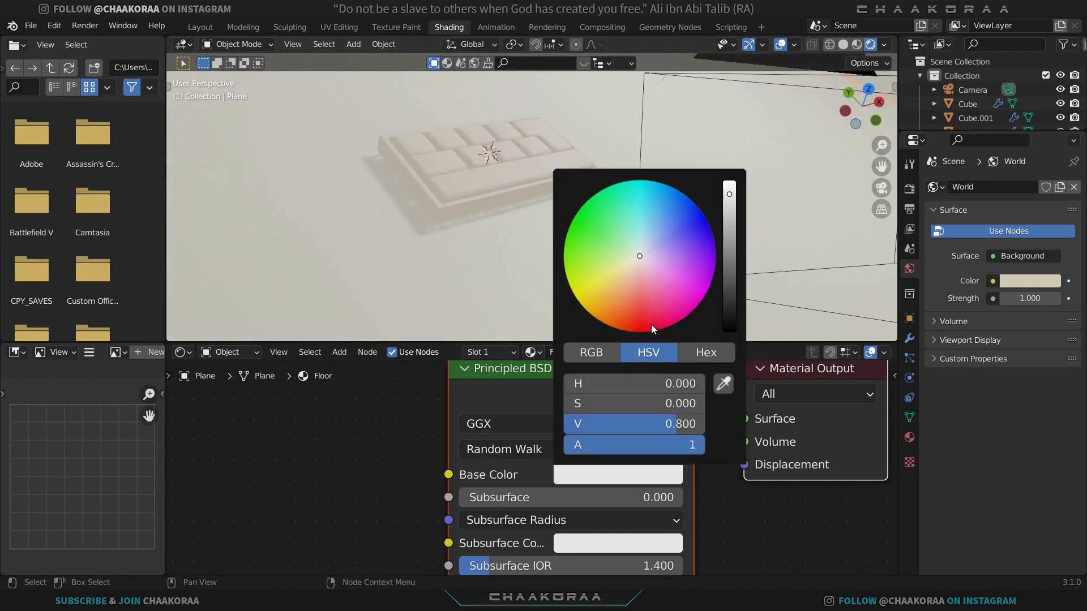
mouse_move(638, 233)
left_mouse_down()
mouse_move(659, 235)
mouse_move(657, 224)
left_mouse_up()
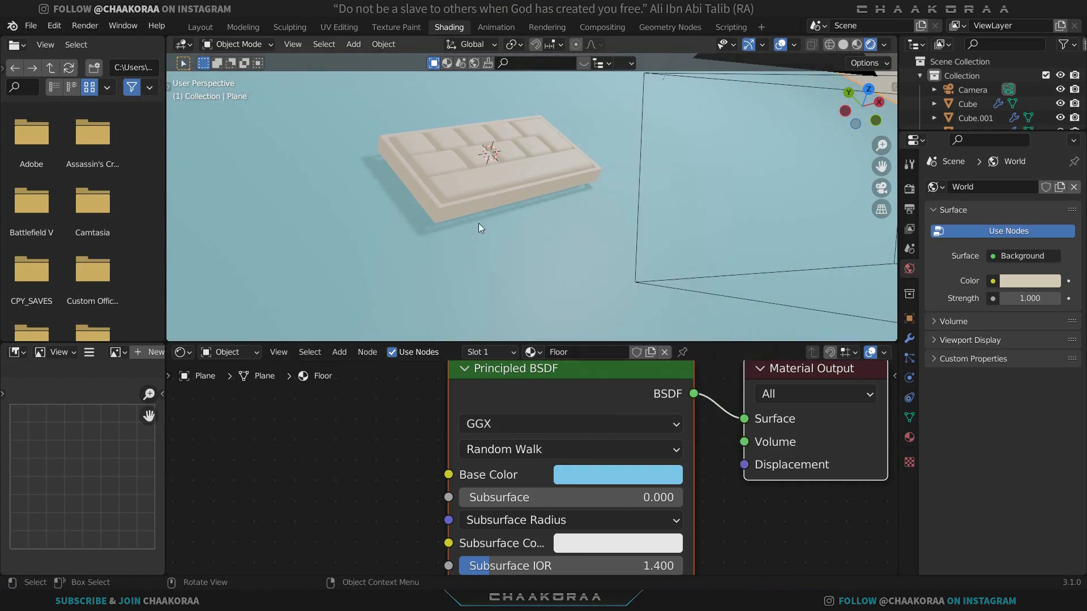
left_click(911, 192)
left_click(943, 286)
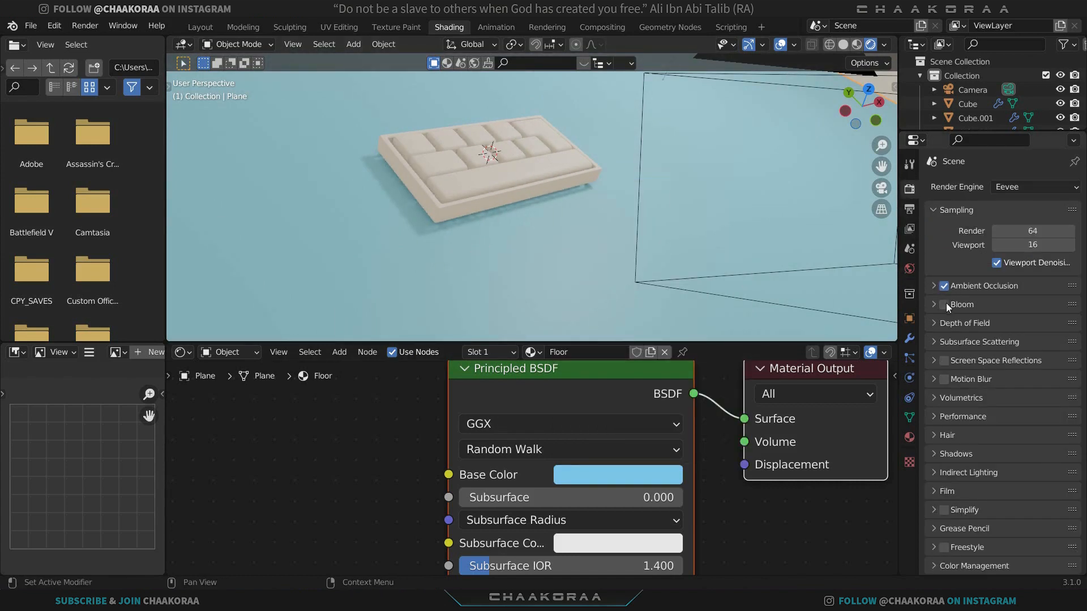
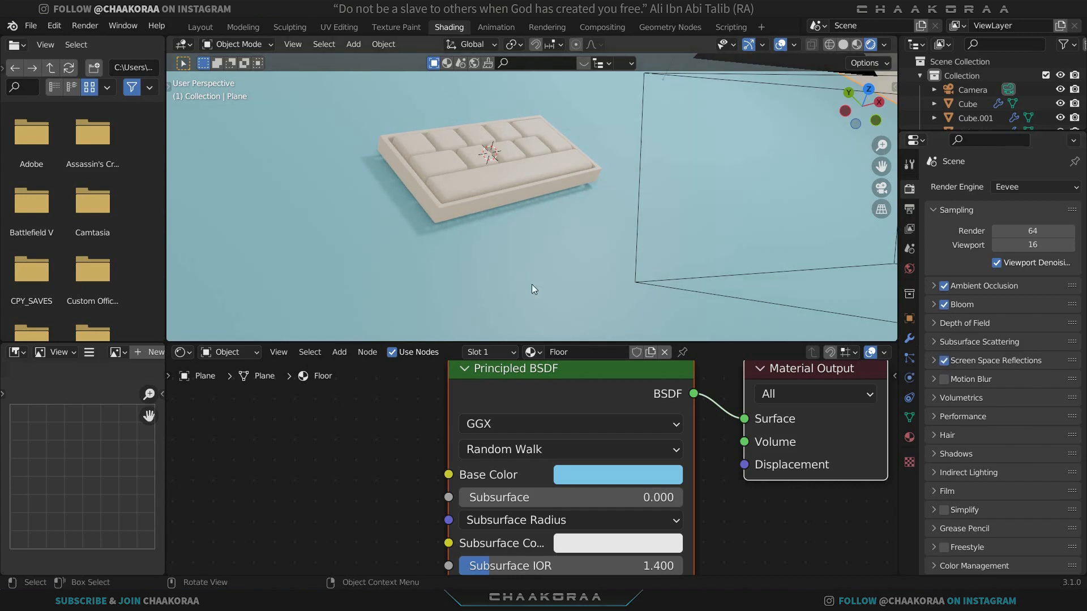
Step: Lower the Floor material's Principled BSDF Roughness from 0.500 to 0.467
scroll(601, 441, "down", 4)
middle_click_drag(647, 451, 656, 373)
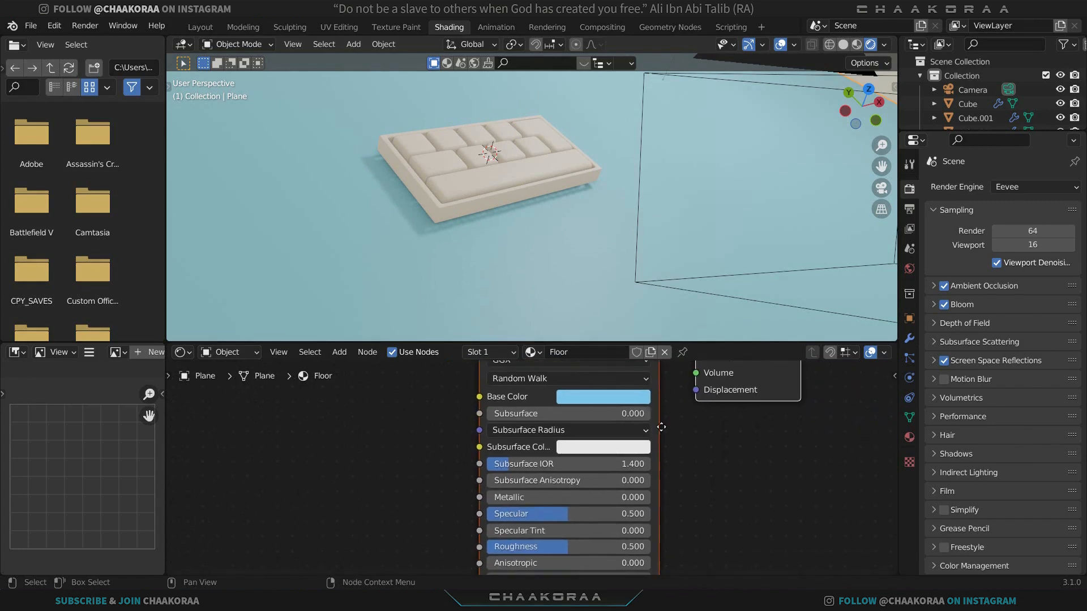
middle_click_drag(660, 427, 666, 343)
scroll(612, 487, "up", 3)
middle_click_drag(611, 482, 667, 437)
mouse_move(633, 412)
left_mouse_down()
mouse_move(649, 412)
mouse_move(608, 412)
mouse_move(629, 412)
left_mouse_up()
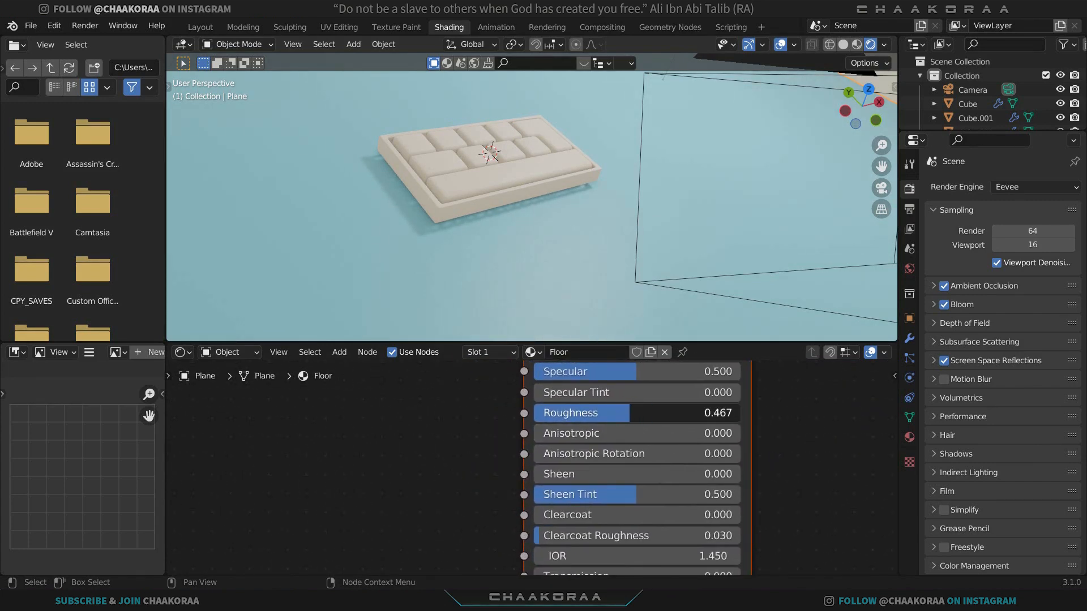
Step: Scroll back to Base Color, orbit the viewport and select the keyboard body
middle_click_drag(792, 419, 741, 502)
mouse_move(471, 204)
middle_mouse_down()
mouse_move(486, 132)
mouse_move(444, 171)
mouse_move(481, 250)
mouse_move(370, 287)
mouse_move(474, 208)
middle_mouse_up()
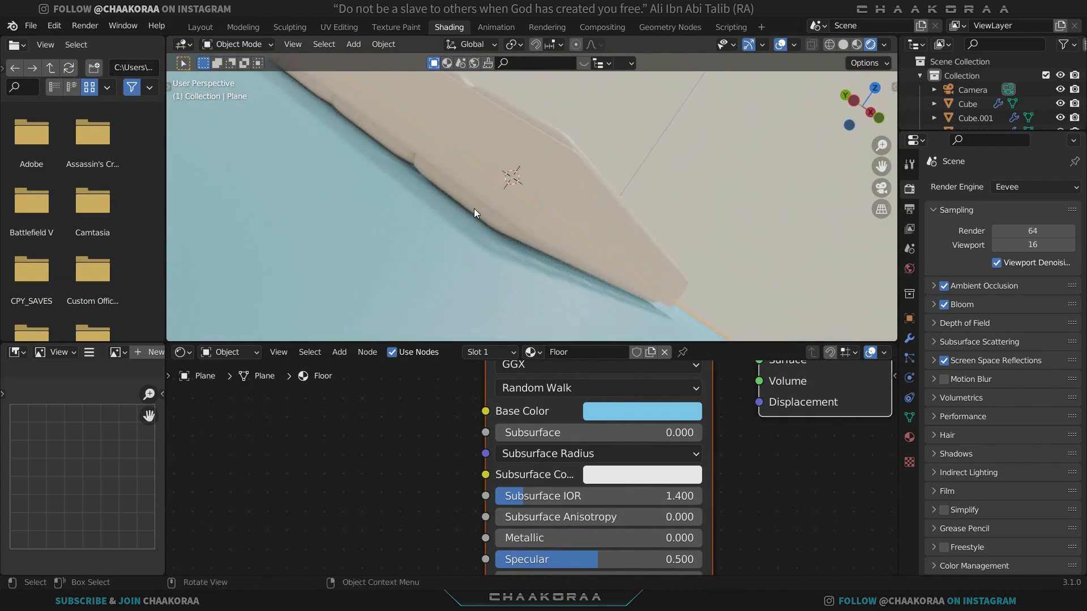
left_click(473, 198)
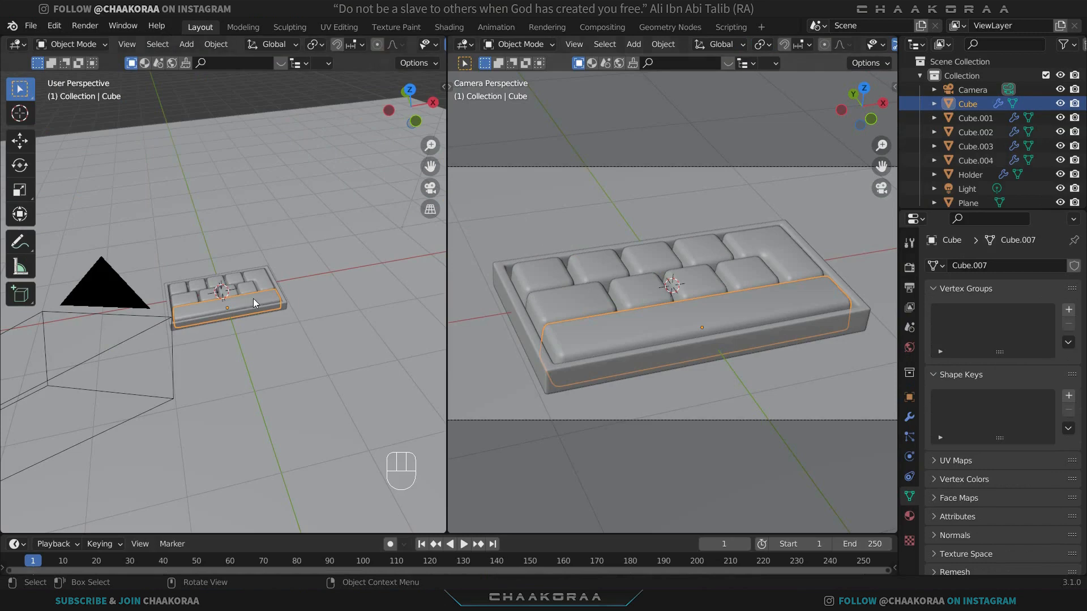
Step: Select all five key objects by adding Cube.001 through Cube.004 to the selection
middle_click_drag(253, 299, 307, 201)
scroll(243, 285, "up", 6)
mouse_move(244, 284)
middle_mouse_down("shift")
mouse_move(387, 262)
mouse_move(229, 256)
mouse_move(293, 288)
mouse_move(240, 277)
mouse_move(245, 297)
middle_mouse_up("shift")
scroll(229, 260, "up", 2)
scroll(322, 281, "up", 2)
left_click(188, 279, "shift")
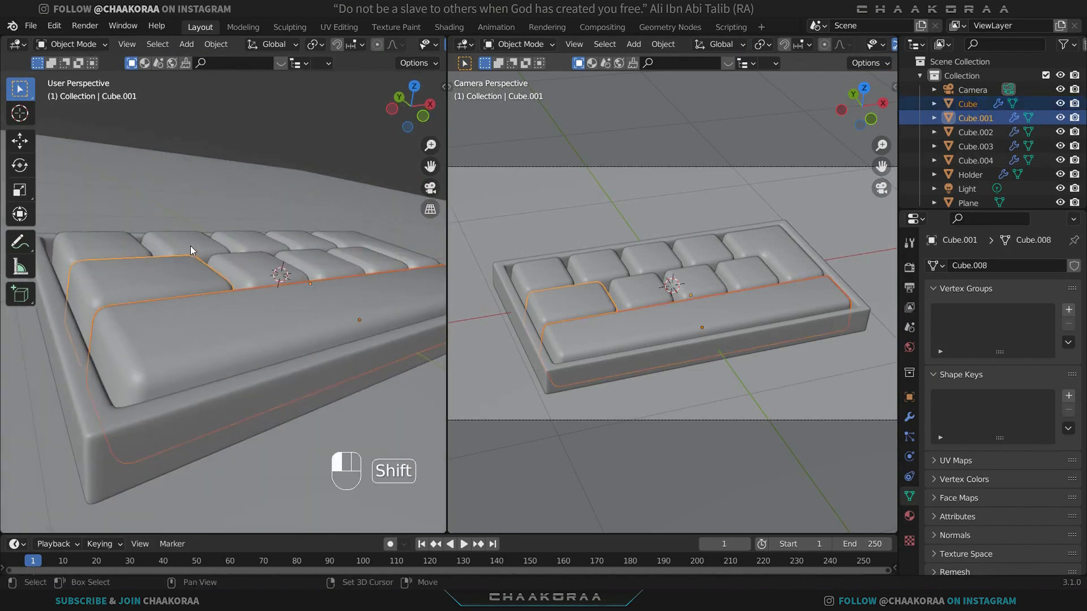
left_click(267, 271, "shift")
left_click(323, 251, "shift")
left_click(370, 257, "shift")
Step: In Edit Mode from the front view with X-ray on, box-select the keys' bottom vertices
middle_click_drag(371, 259, 291, 249, "shift")
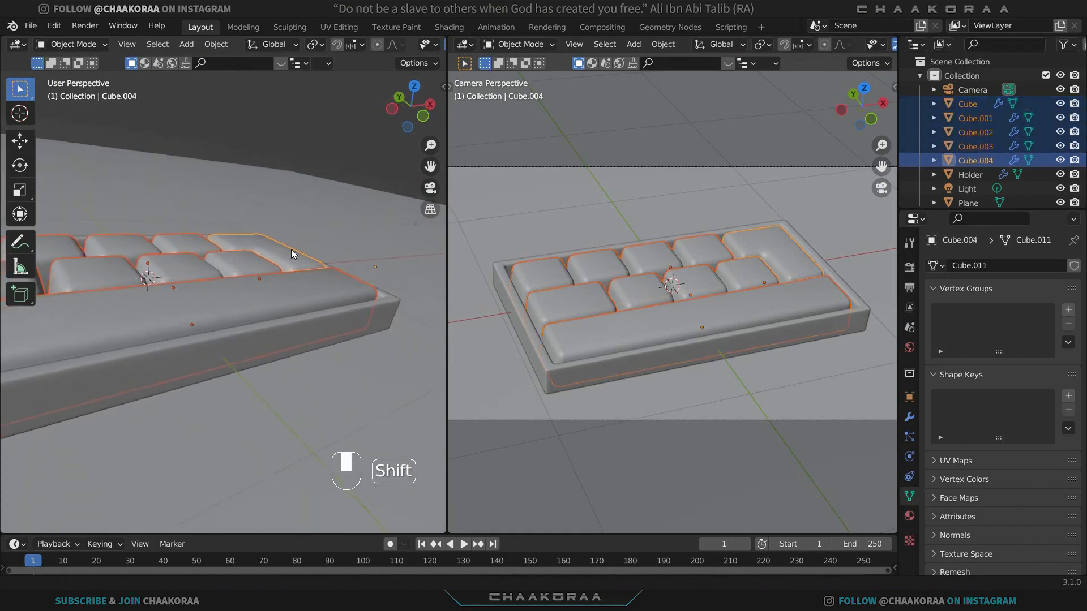
middle_click_drag(233, 276, 278, 241, "shift")
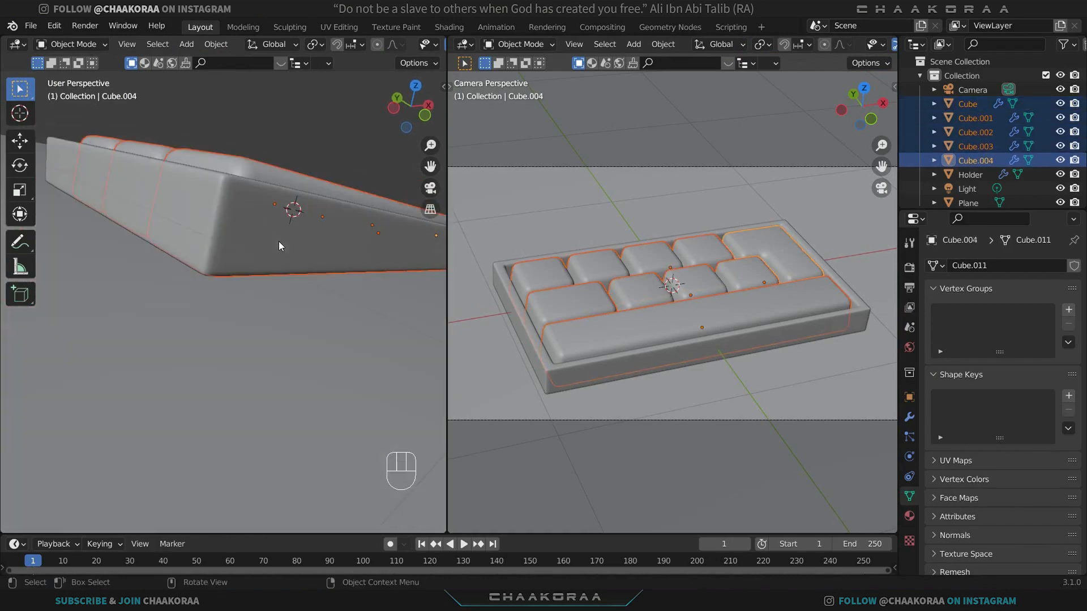
key("Tab")
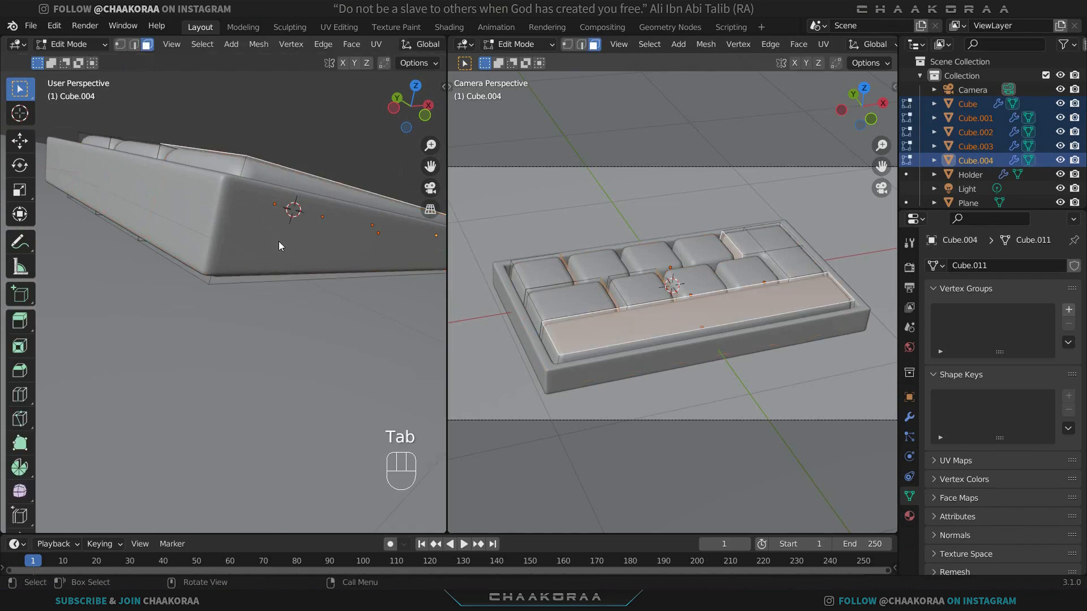
key("KP_1")
middle_click_drag(172, 274, 259, 264, "shift")
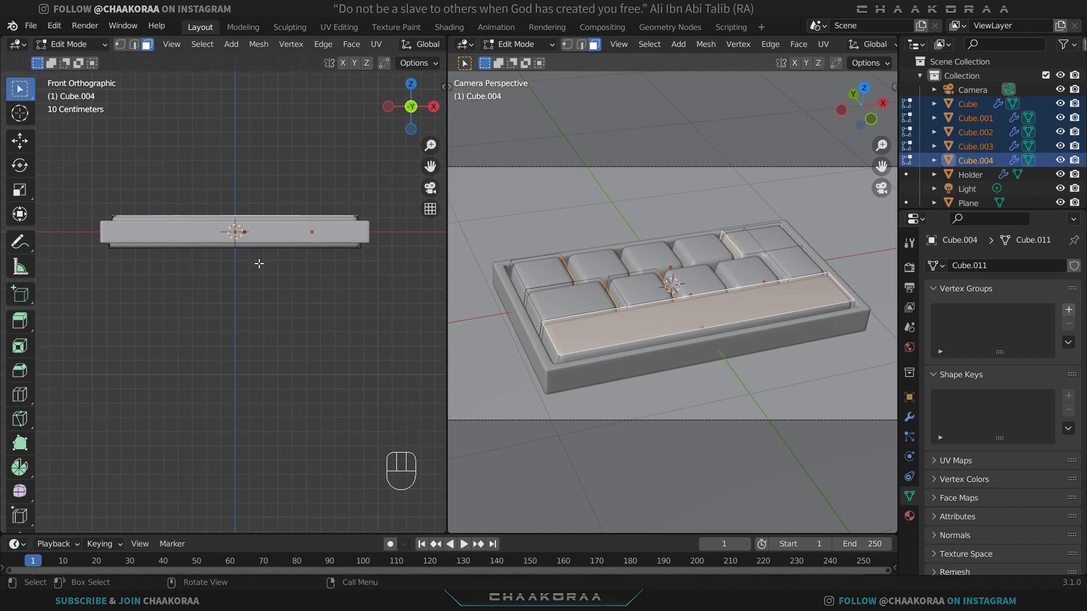
key("alt+z")
scroll(287, 281, "up", 1)
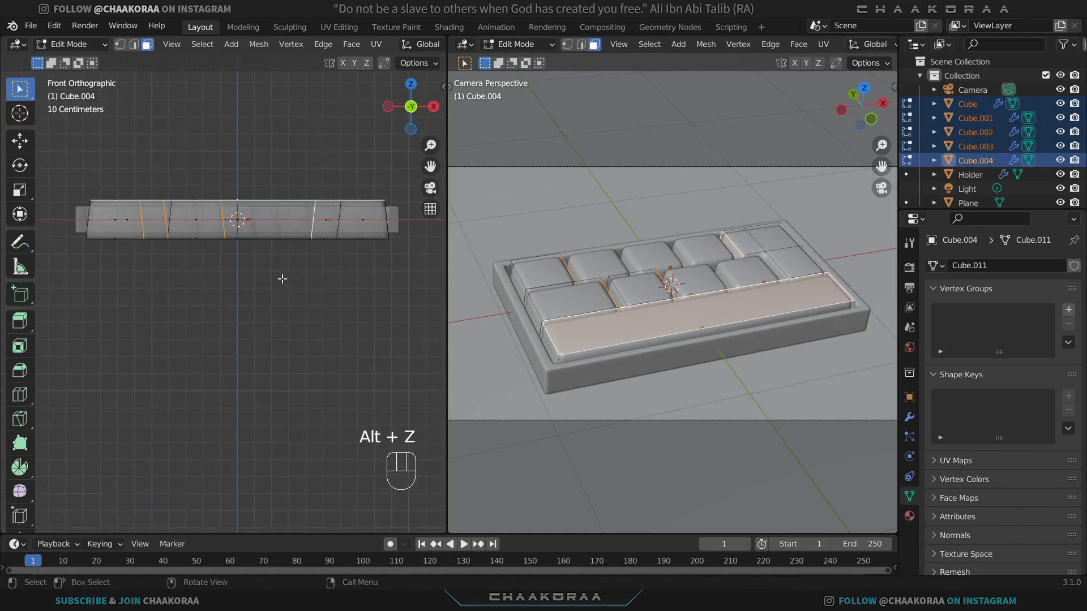
key("1")
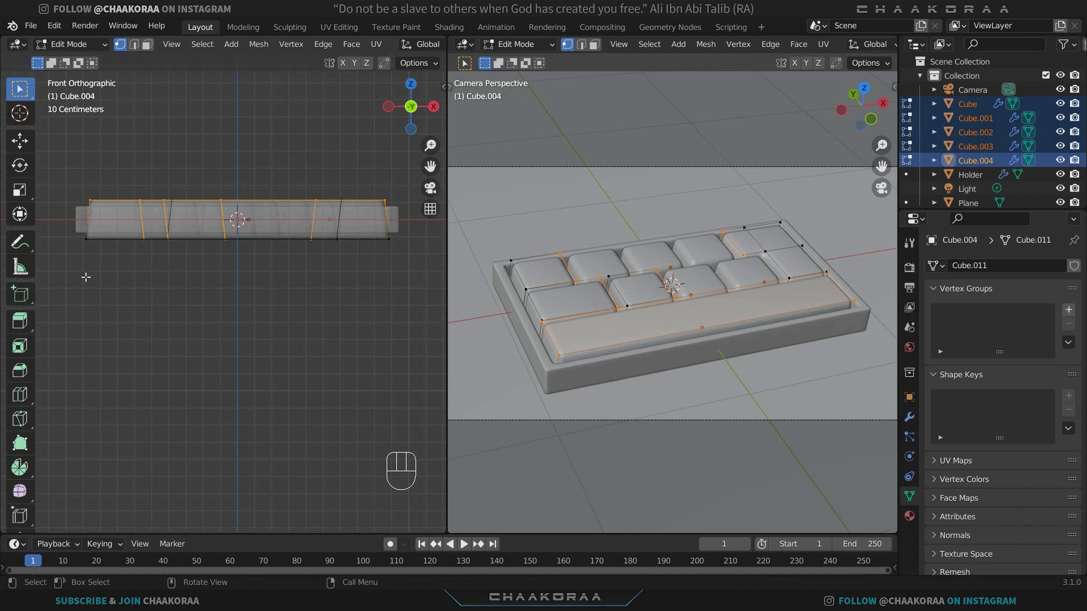
left_click_drag(73, 250, 416, 228)
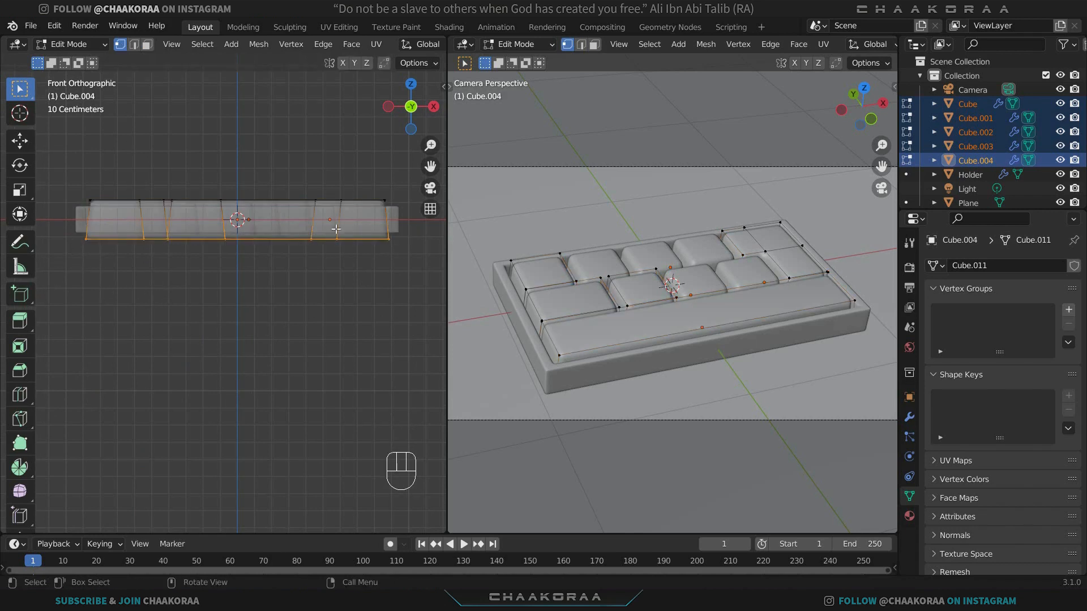
Step: Move the bottom vertices 0.04249 m up along Z, then leave Edit Mode and X-ray
scroll(221, 286, "up", 5)
middle_click_drag(296, 262, 198, 349, "shift")
key("g")
key("z")
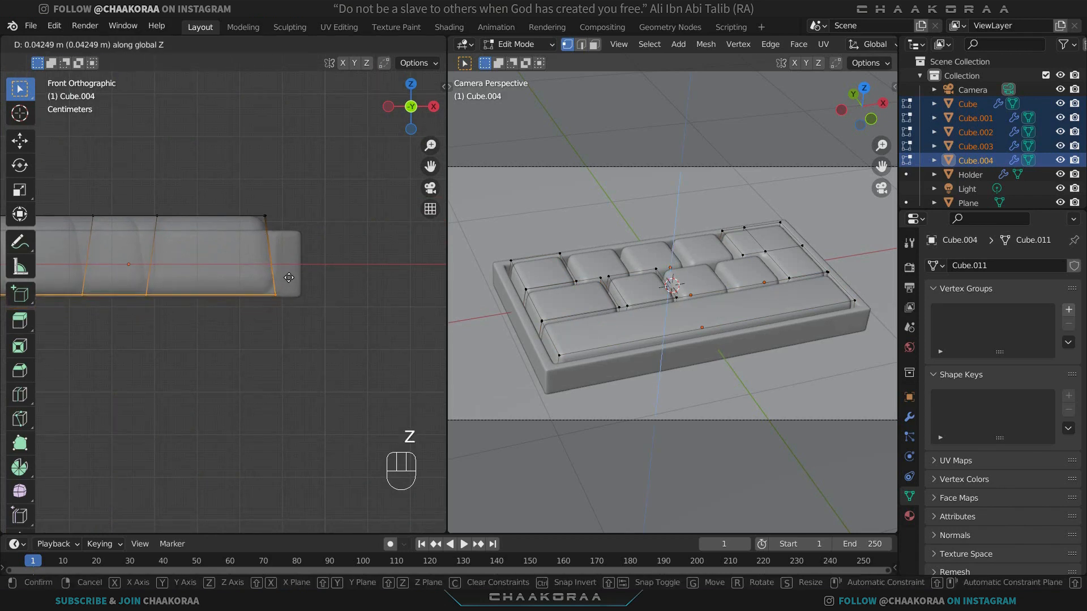
left_click(291, 271)
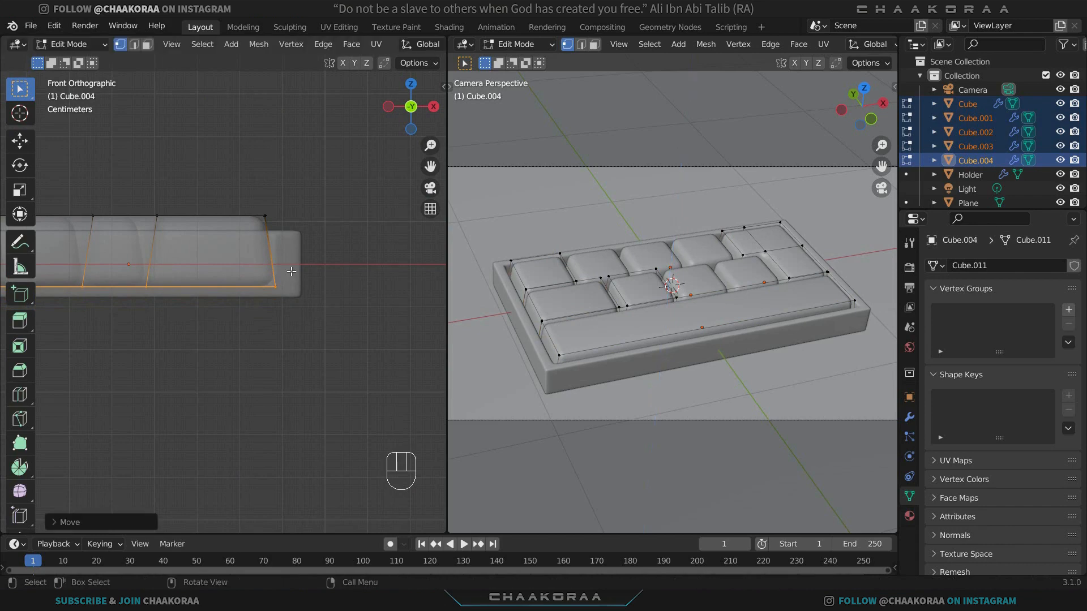
key("Tab")
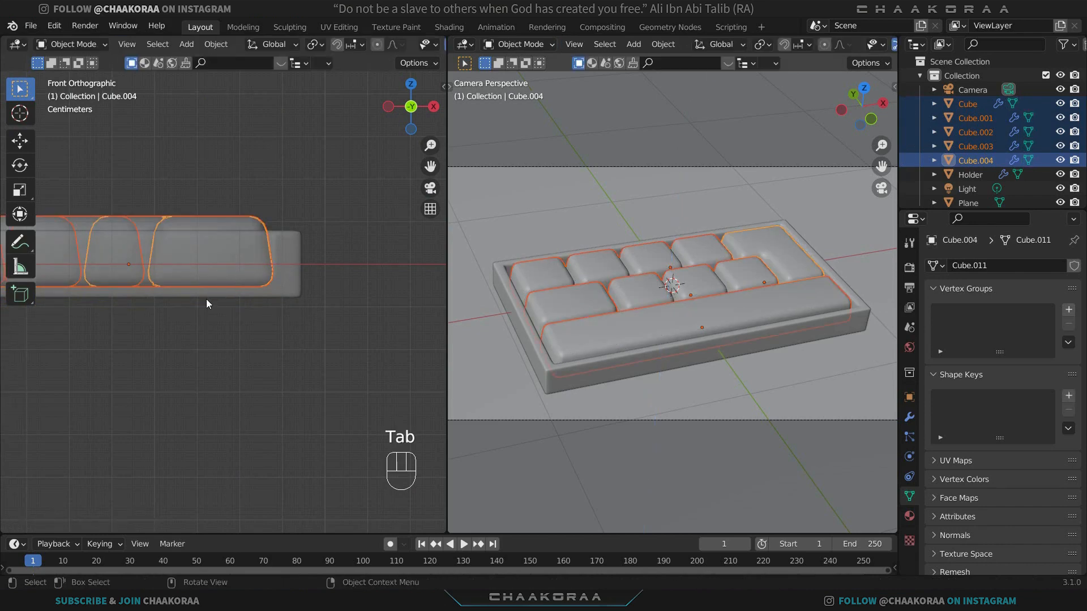
key("alt+z")
Step: Reframe the view and select the floor plane
scroll(197, 310, "down", 3)
middle_click_drag(196, 312, 323, 345, "shift")
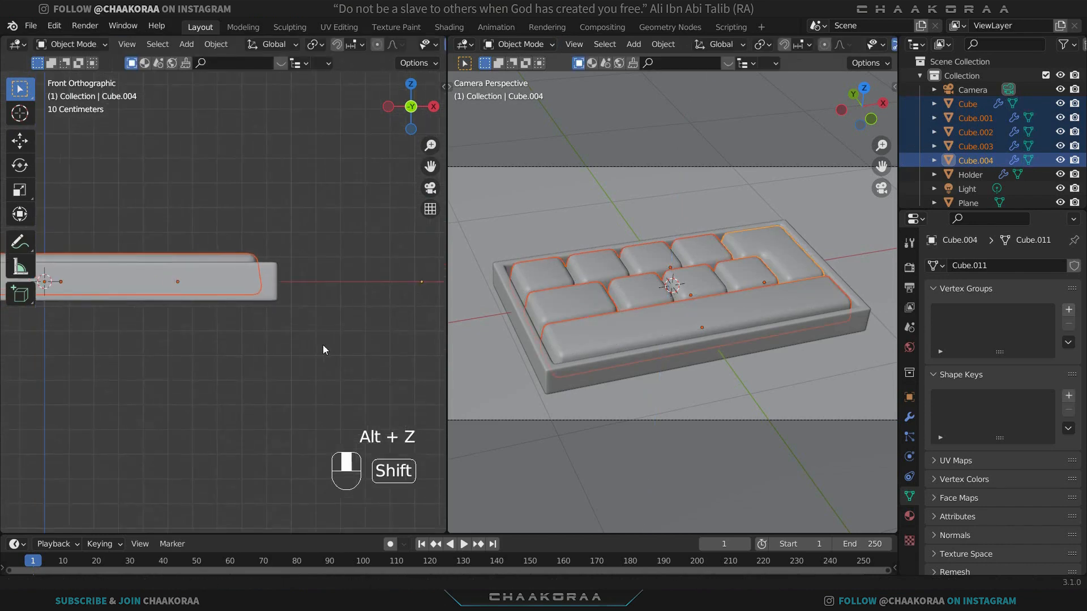
scroll(283, 319, "down", 2)
middle_click_drag(270, 317, 214, 352)
left_click(214, 352)
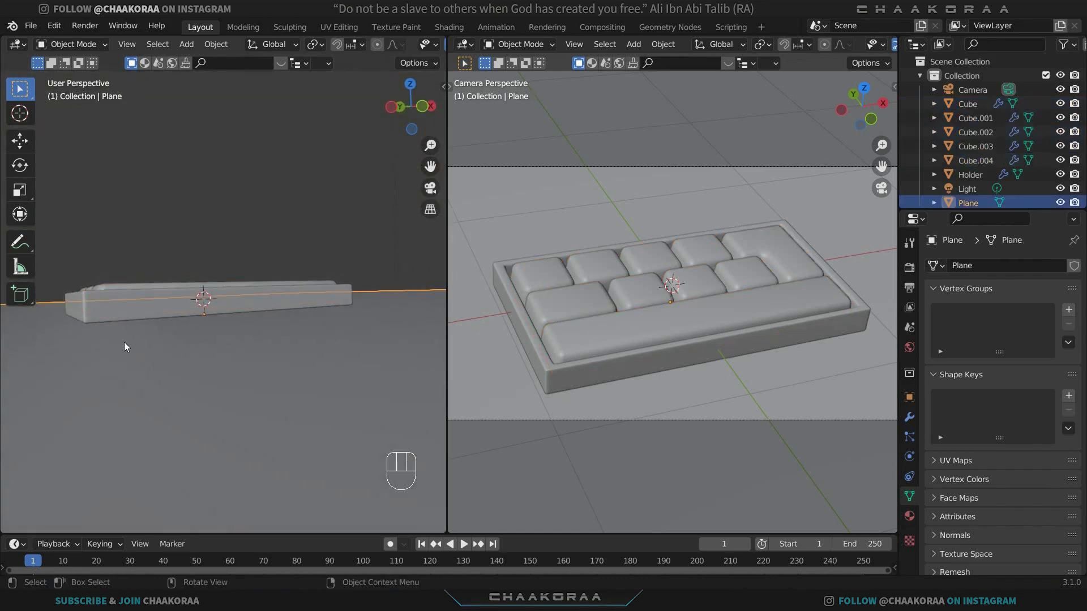
Step: Raise the floor plane about 0.04 m along Z with fine adjustment
middle_click_drag(124, 342, 263, 293)
key("g")
key("z")
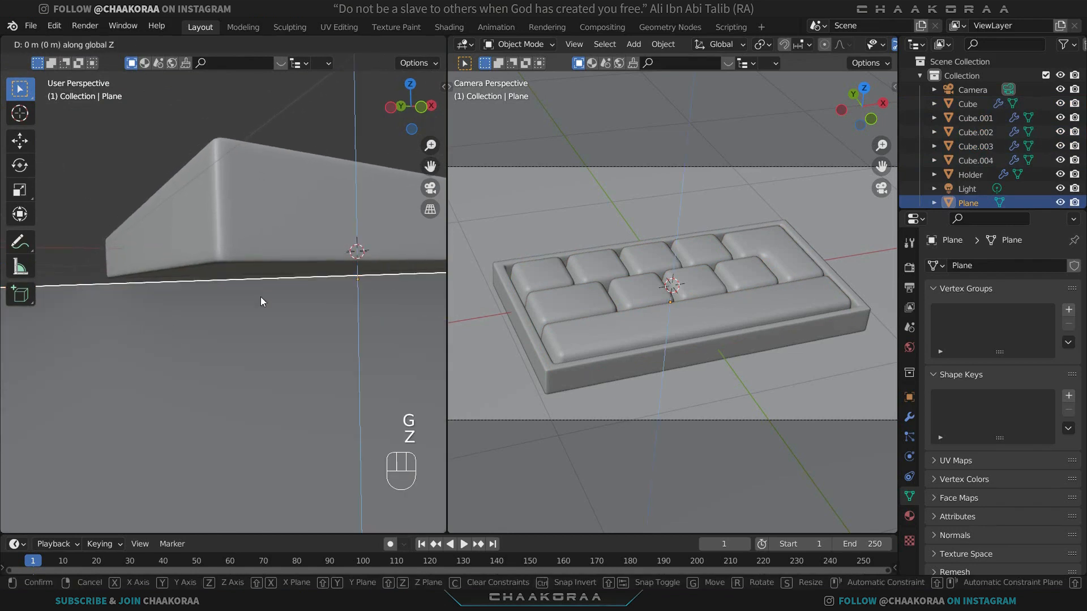
key("shift")
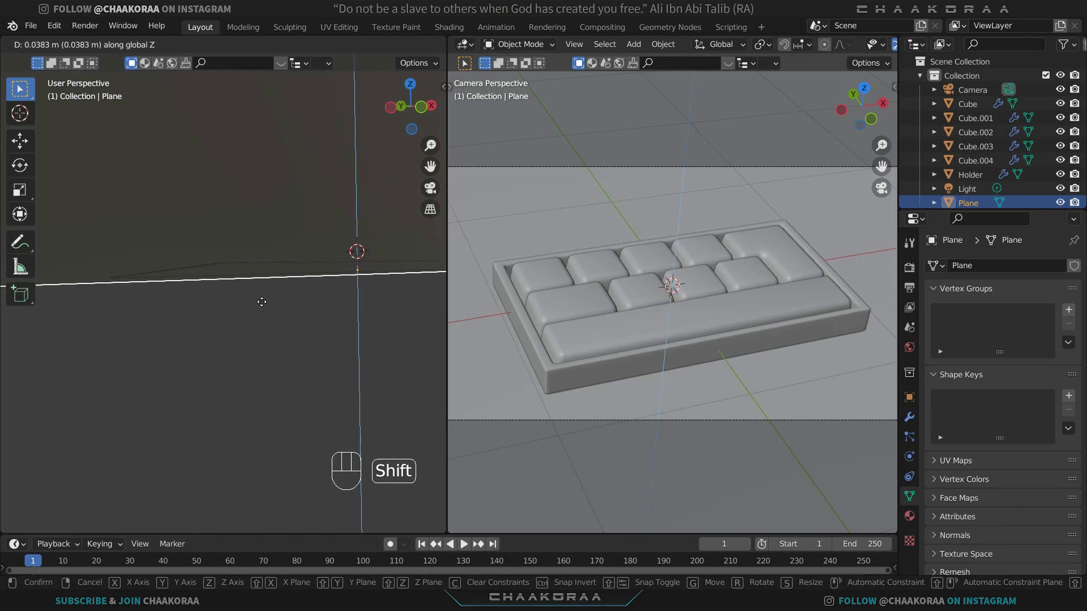
left_click(261, 306, "shift")
Step: Check the keyboard on the light-blue floor in the Shading workspace
middle_click_drag(265, 288, 265, 297)
left_click(438, 26)
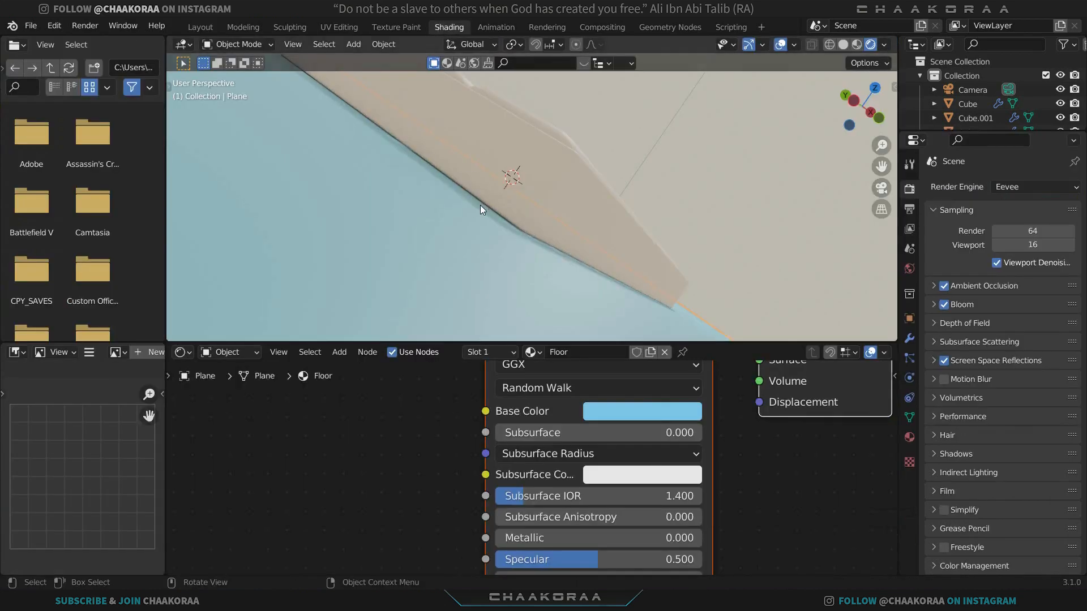
scroll(430, 206, "down", 3)
mouse_move(400, 207)
middle_mouse_down()
mouse_move(453, 183)
mouse_move(444, 202)
mouse_move(538, 198)
mouse_move(532, 219)
mouse_move(580, 221)
mouse_move(597, 208)
middle_mouse_up()
scroll(581, 233, "up", 3)
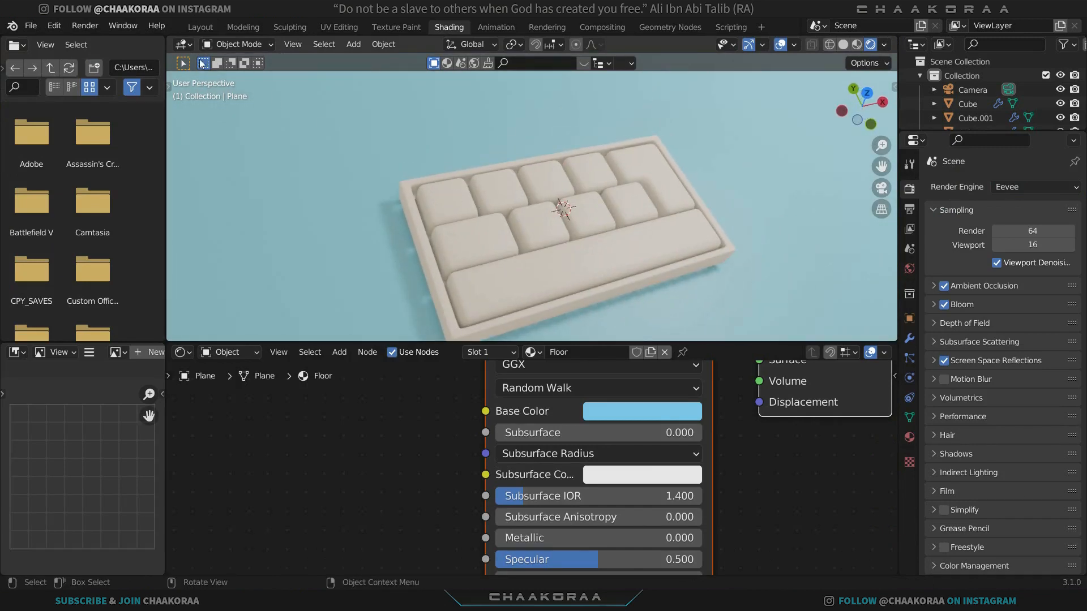
Step: Back in Layout, set both the left and camera viewports to Rendered shading
left_click(201, 27)
middle_click_drag(425, 45, 208, 51)
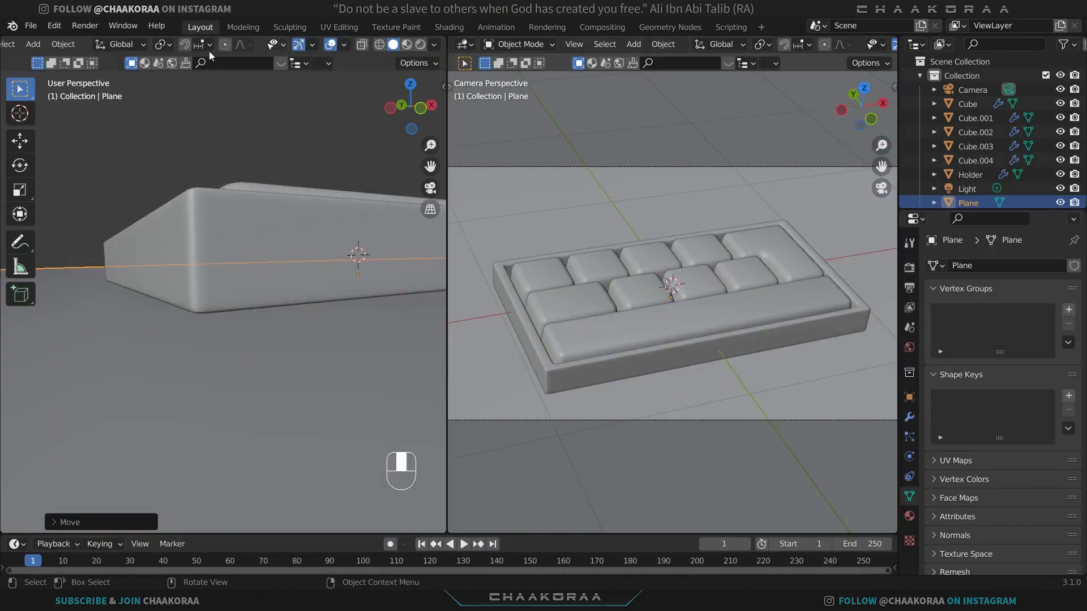
left_click(420, 44)
middle_click_drag(847, 40, 699, 44)
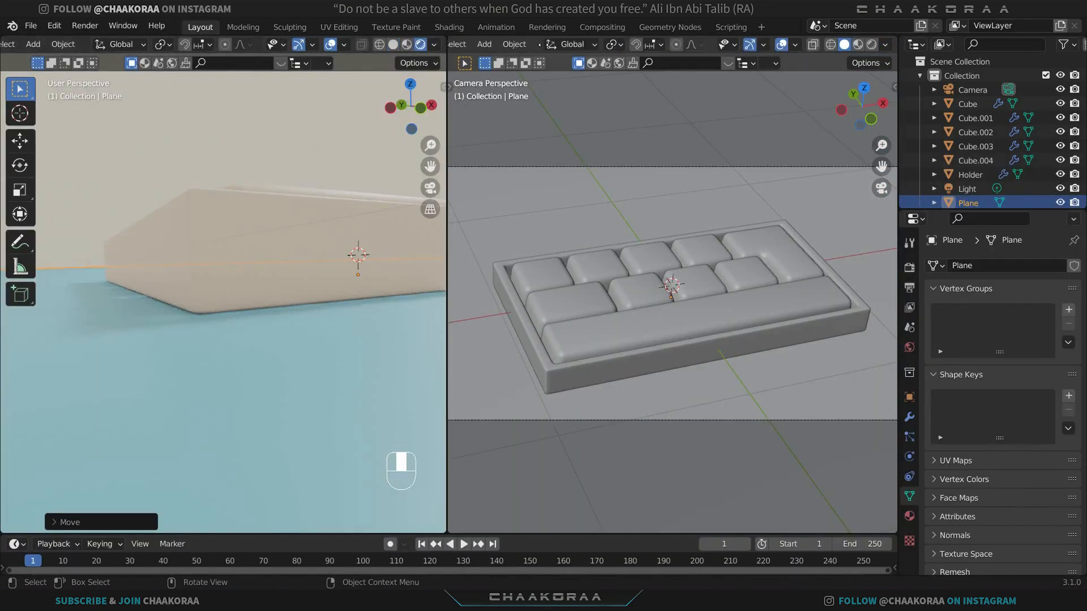
left_click(870, 45)
scroll(250, 270, "down", 3)
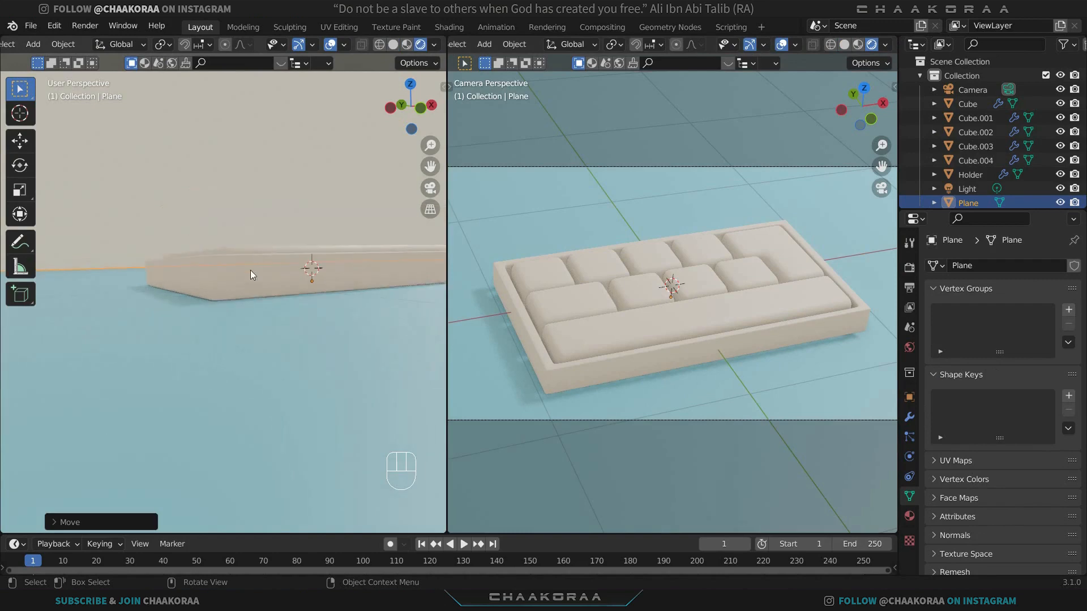
middle_click_drag(250, 270, 263, 327)
scroll(259, 280, "down", 4)
key("shift+a")
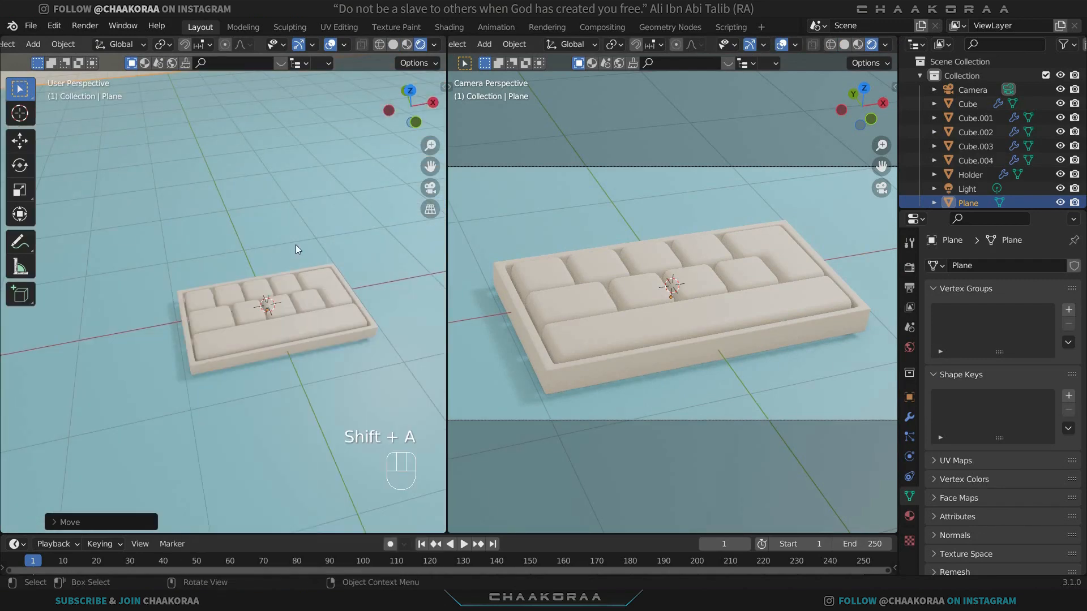
Step: From top view, add a text object and place it over the keyboard
key("KP_7")
middle_click_drag(284, 328, 291, 240, "shift")
key("shift+a")
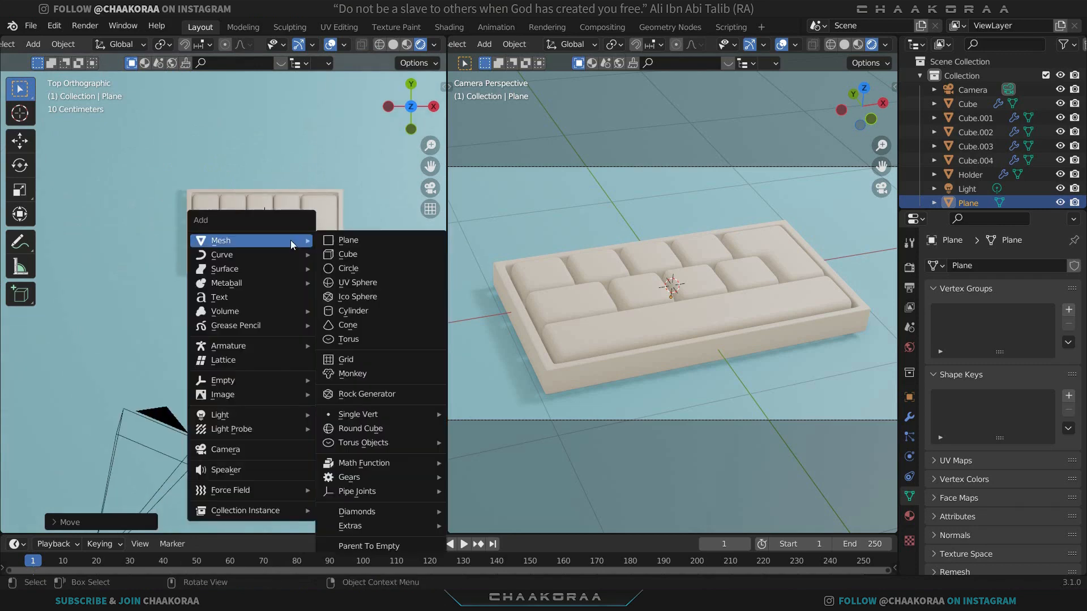
left_click(282, 297)
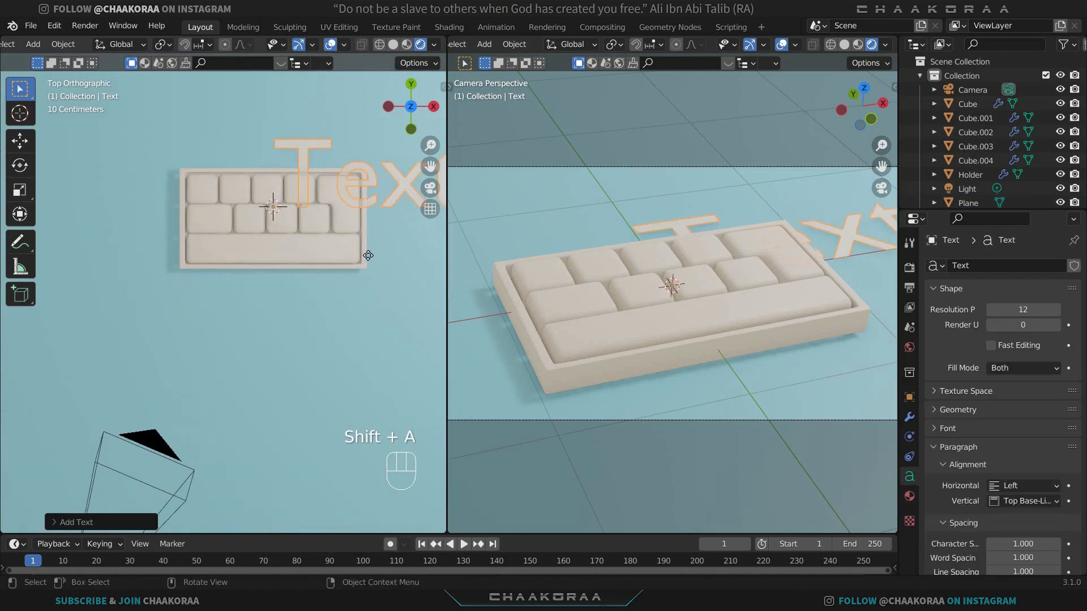
scroll(297, 253, "up", 1)
key("g")
left_click(310, 289)
scroll(310, 289, "up", 3)
middle_click_drag(310, 289, 291, 309, "shift")
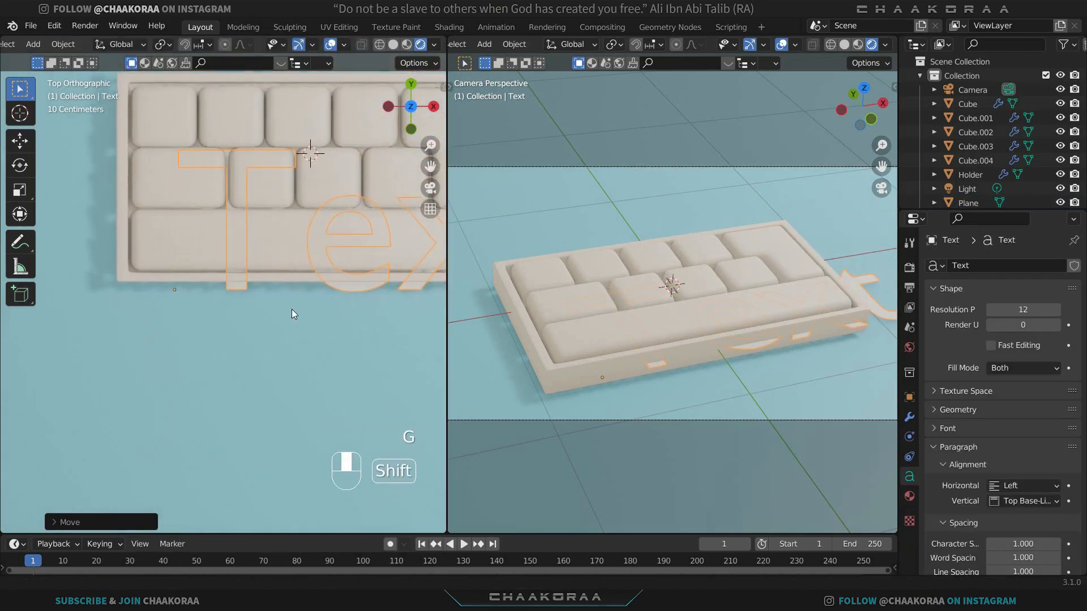
Step: Shrink the text, move it onto the long bottom key and raise it onto the keyboard
key("s")
left_click(201, 273)
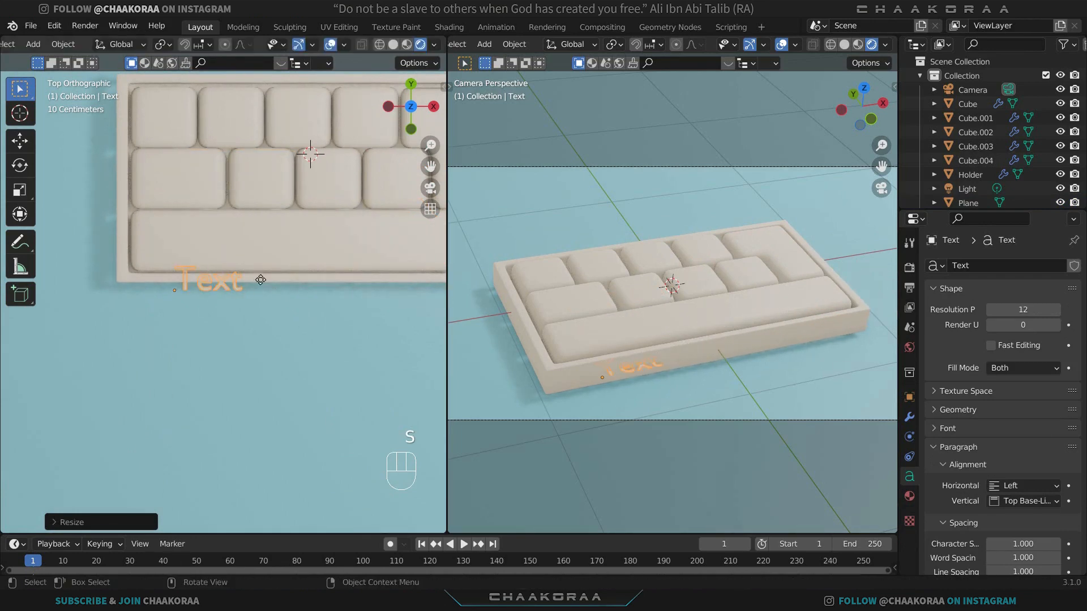
key("g")
left_click(262, 298)
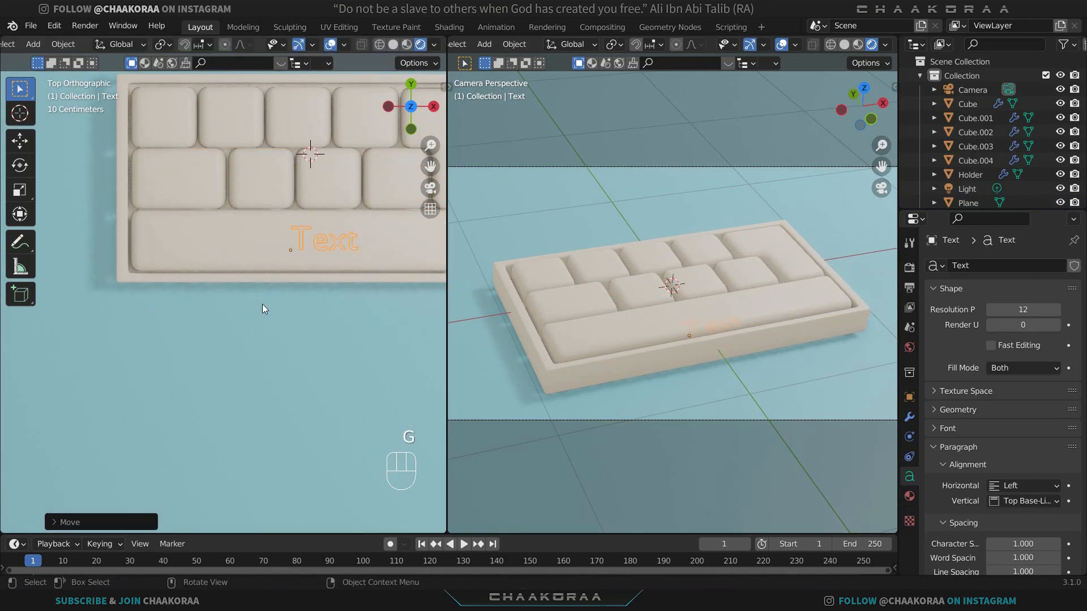
middle_click_drag(263, 304, 291, 291)
key("g")
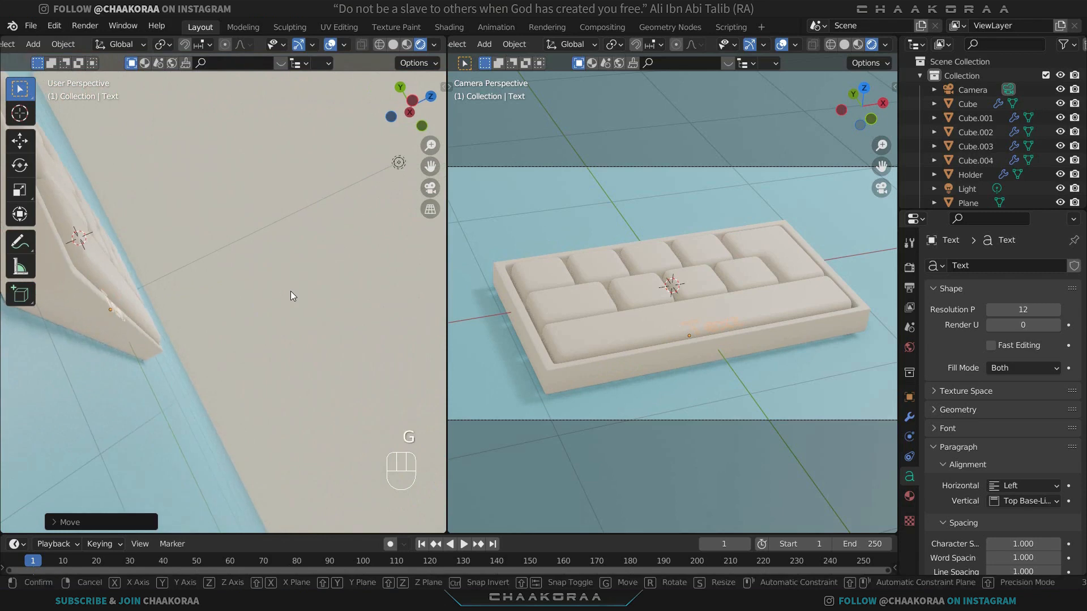
key("z")
left_click(277, 263)
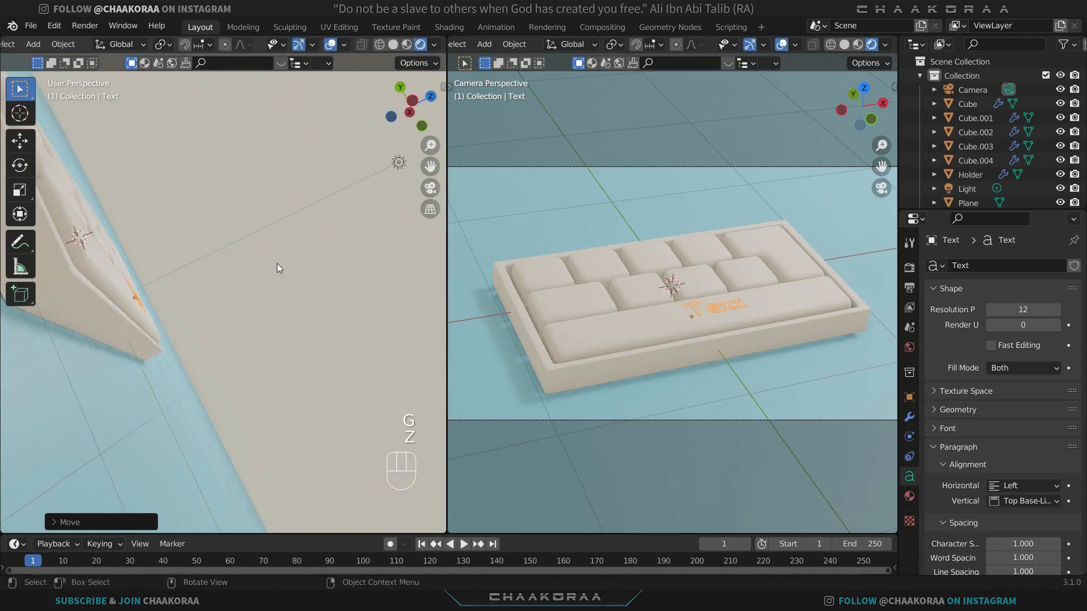
key("KP_Decimal")
middle_click_drag(185, 220, 308, 272)
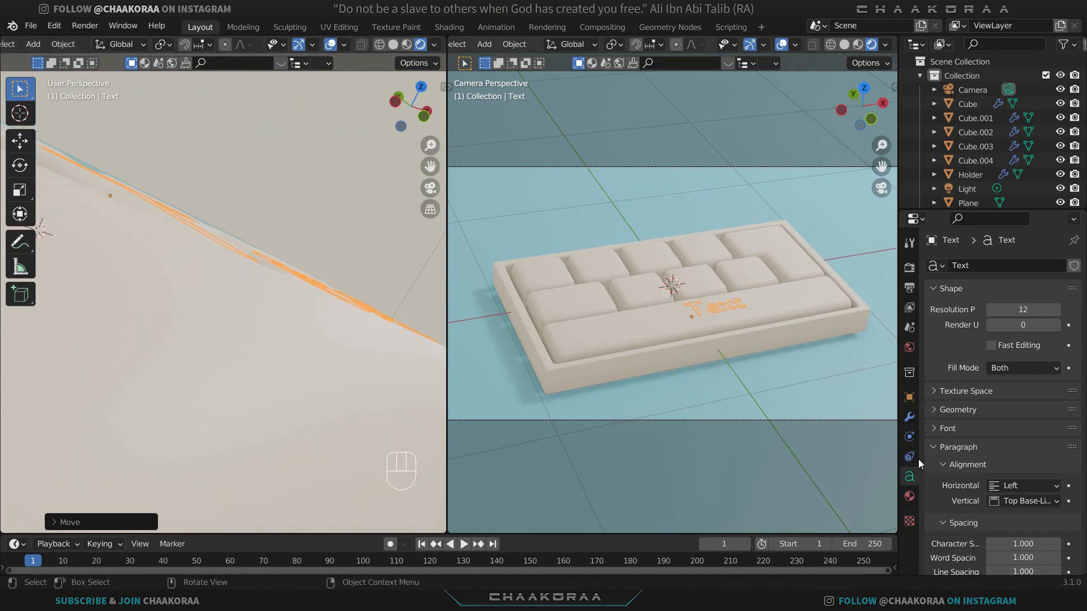
Step: Give the text 0.02 m of extrusion and lower it slightly onto the key surface
left_click(933, 410)
scroll(943, 410, "down", 1)
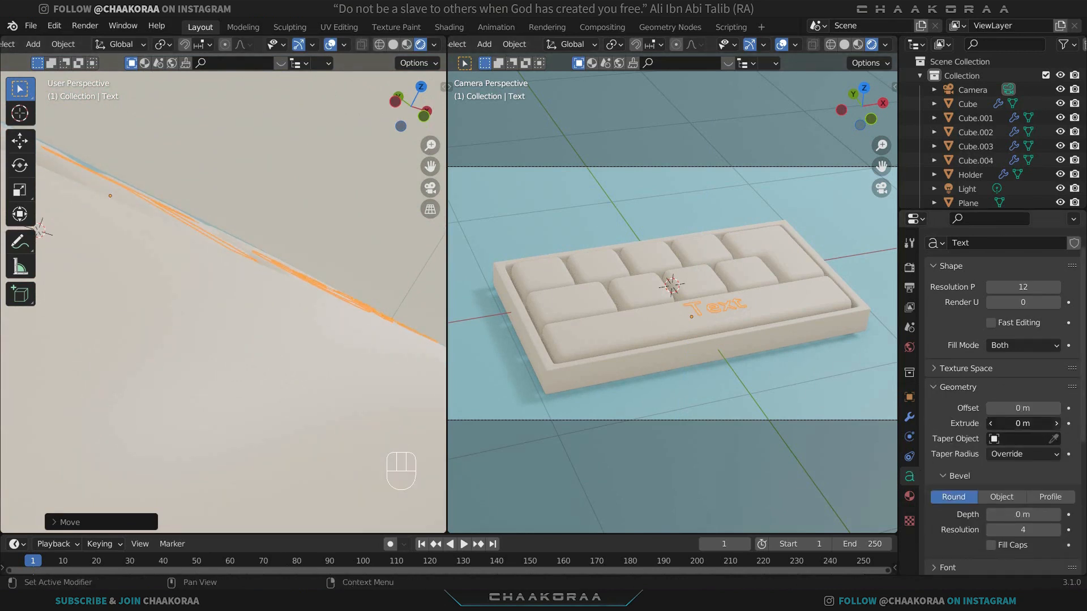
left_click(1056, 424)
left_click(1056, 423)
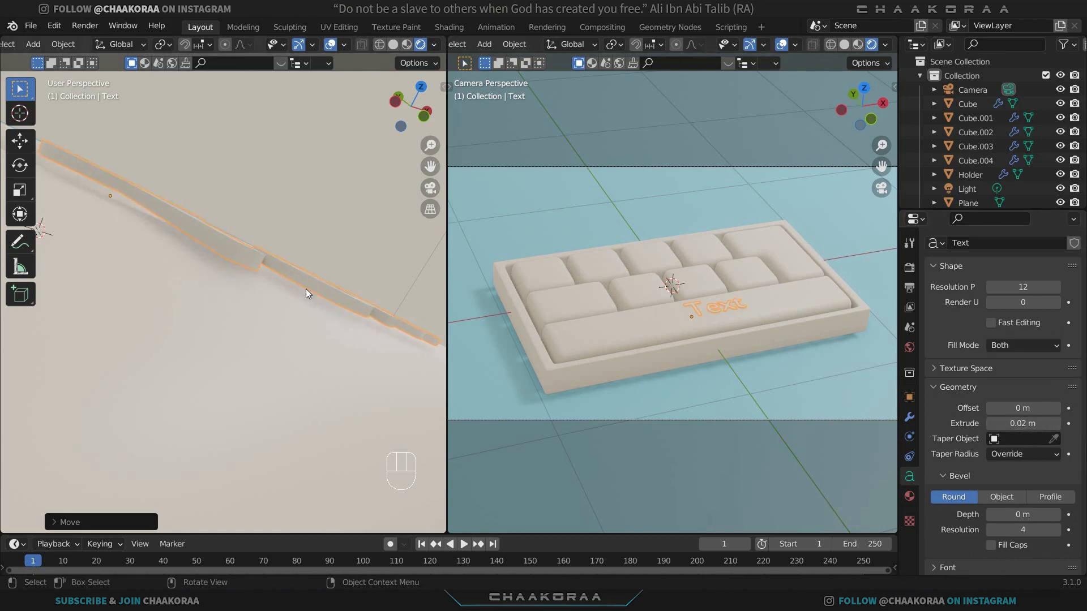
key("g")
key("z")
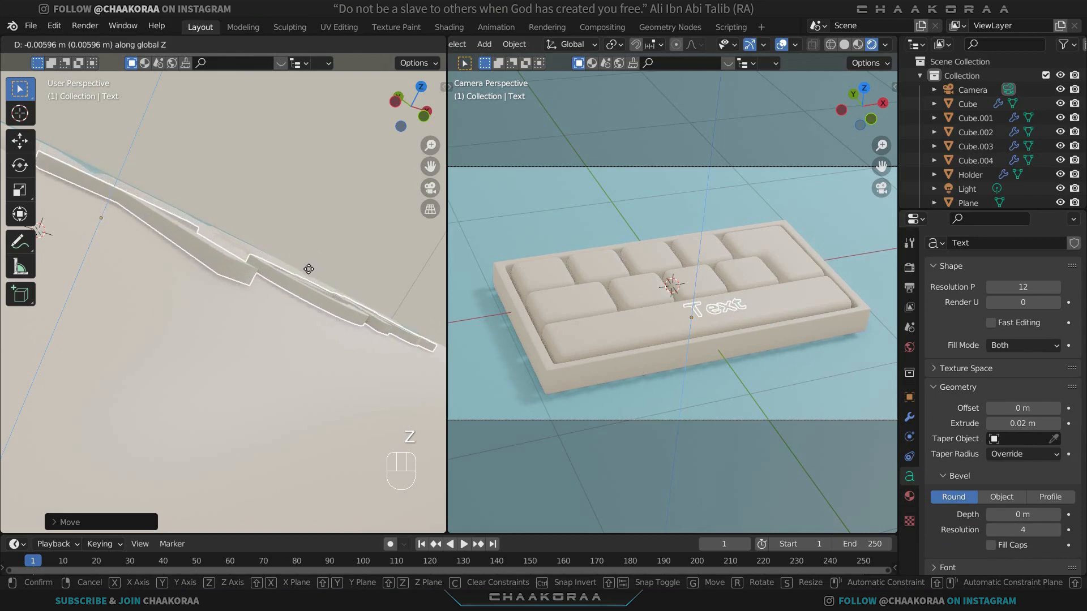
left_click(299, 285)
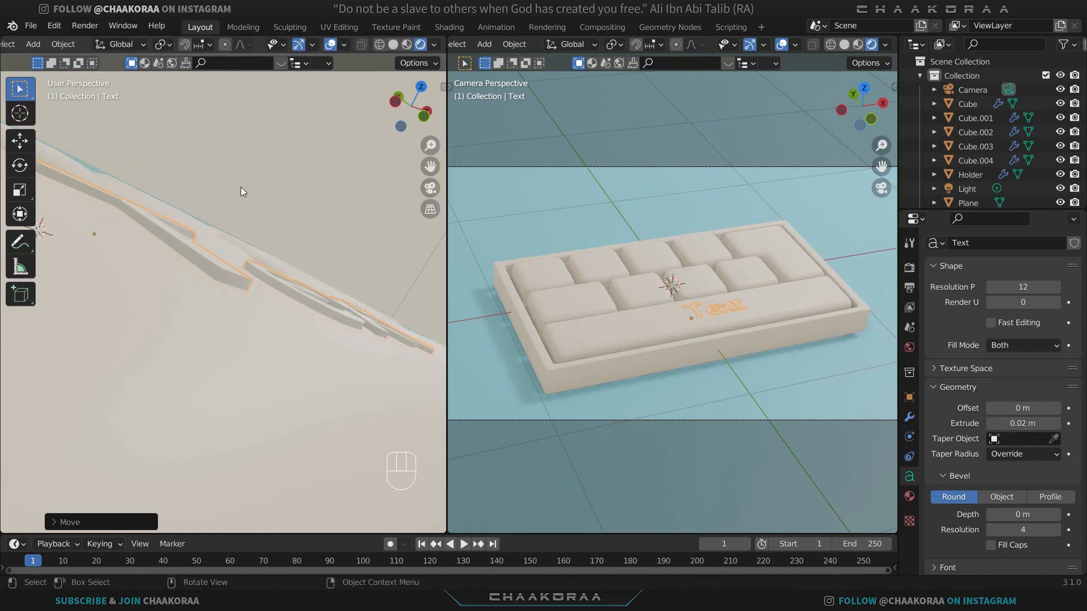
left_click(447, 28)
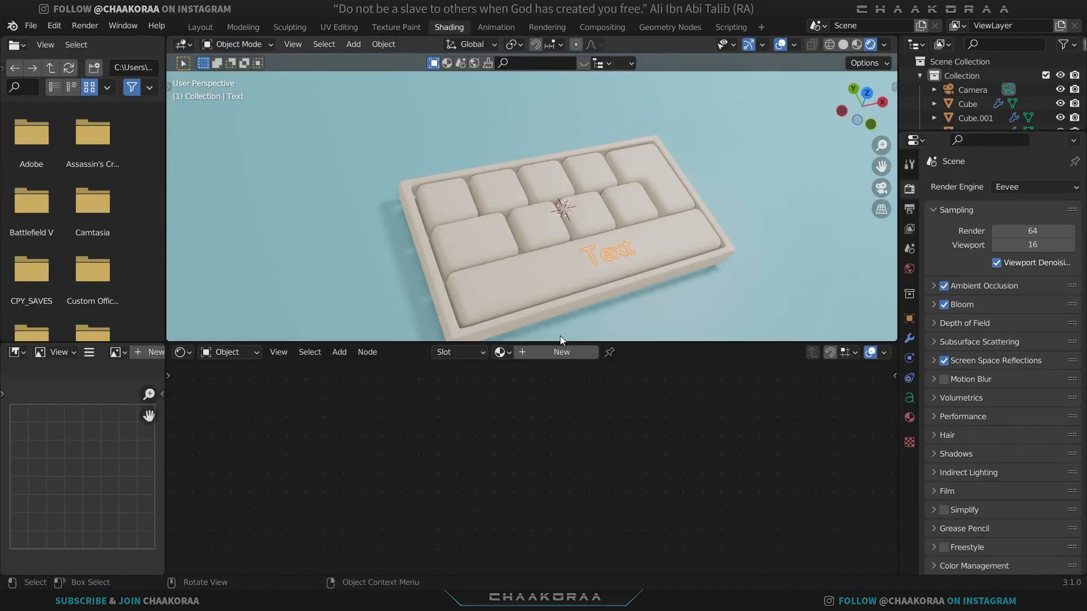
Step: Create a new material for the label and name it Text
left_click(555, 353)
left_click(569, 352)
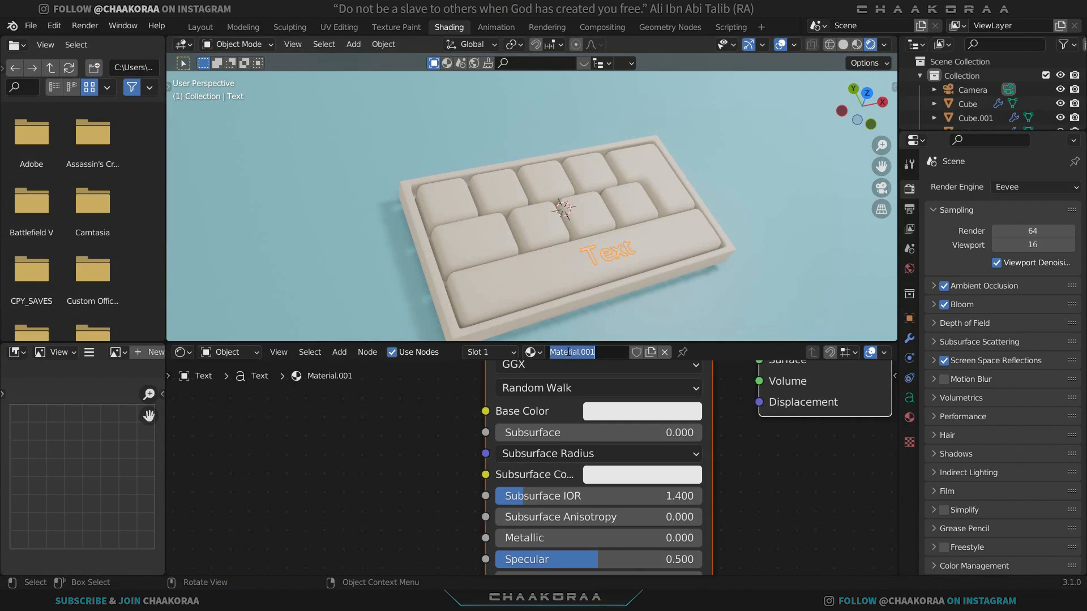
type("Tex")
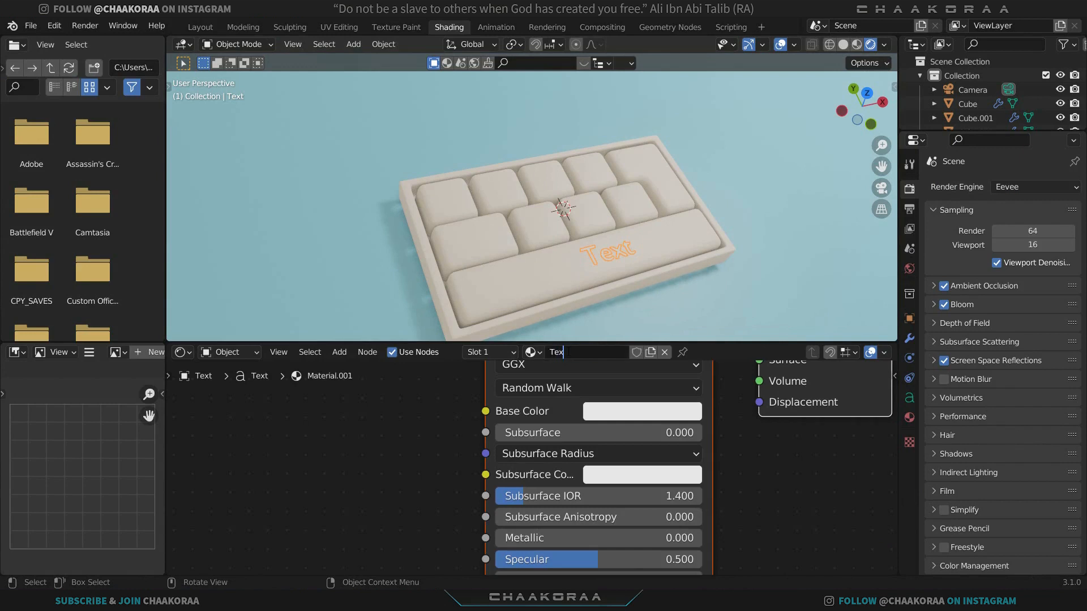
type("t")
key("Return")
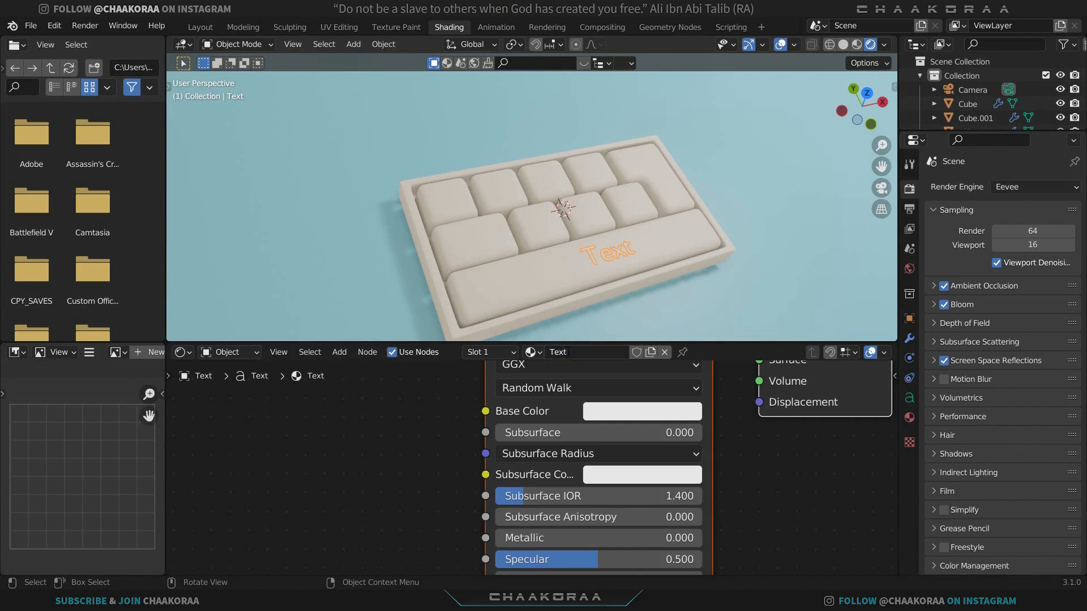
Step: Darken the Text material's base colour to near black (value 0.032)
left_click(633, 419)
left_click_drag(745, 192, 745, 249)
left_click(669, 419)
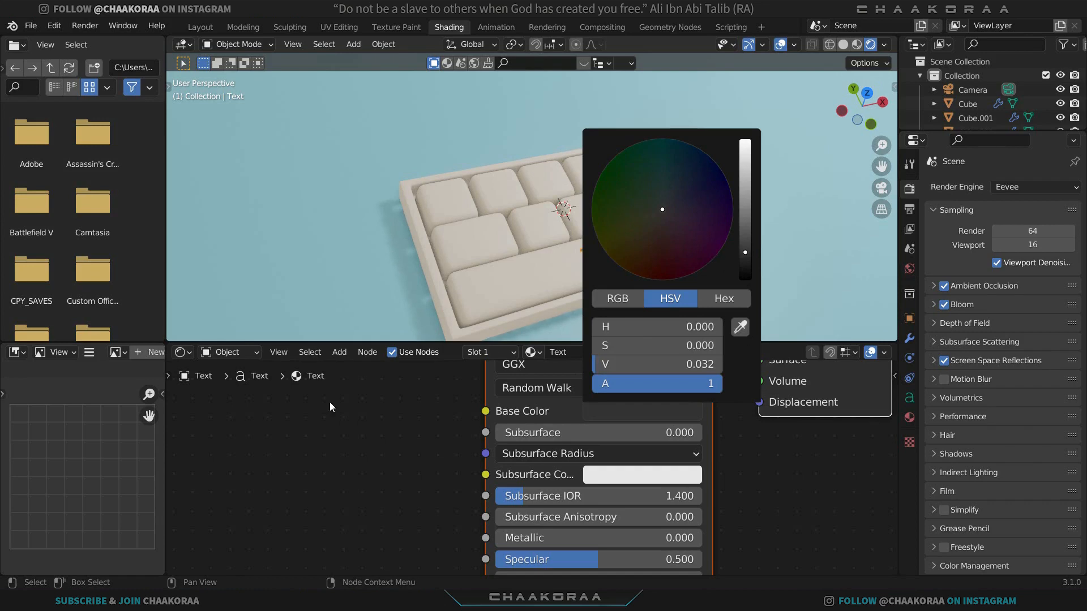
left_click(648, 413)
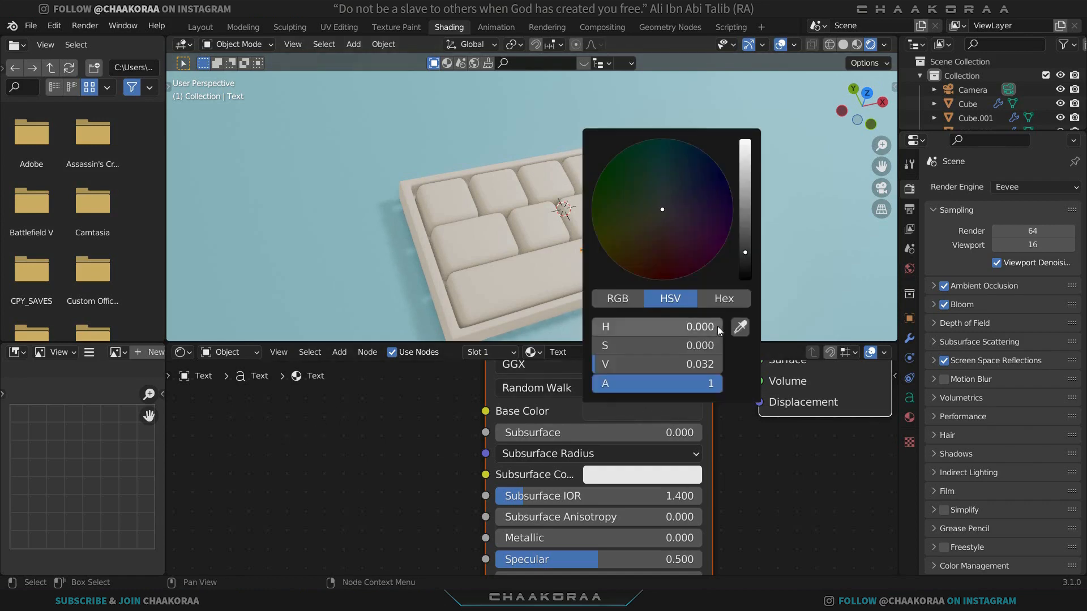
left_click_drag(746, 259, 746, 264)
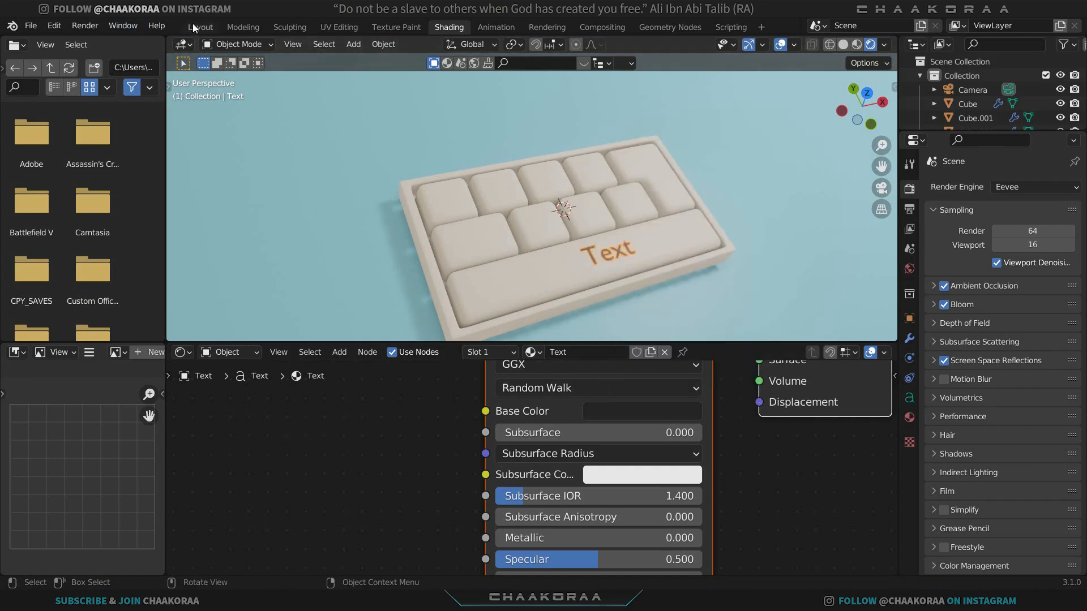
left_click(195, 27)
Step: Retype the label so it reads 'Space' instead of 'Text'
key("KP_7")
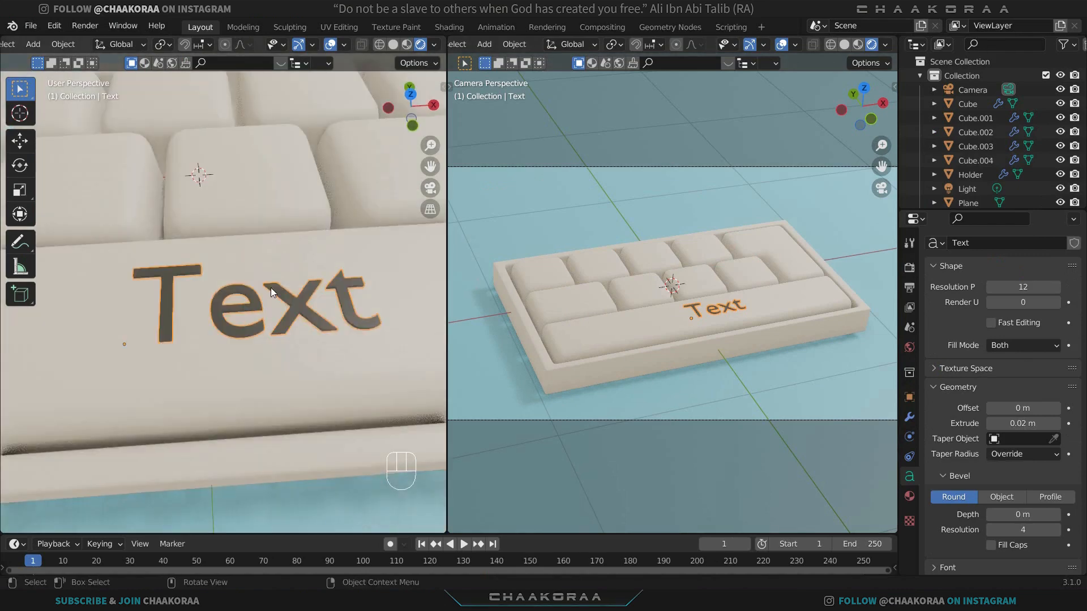
key("Tab")
key("BackSpace")
key("BackSpace")
key("BackSpace")
key("BackSpace")
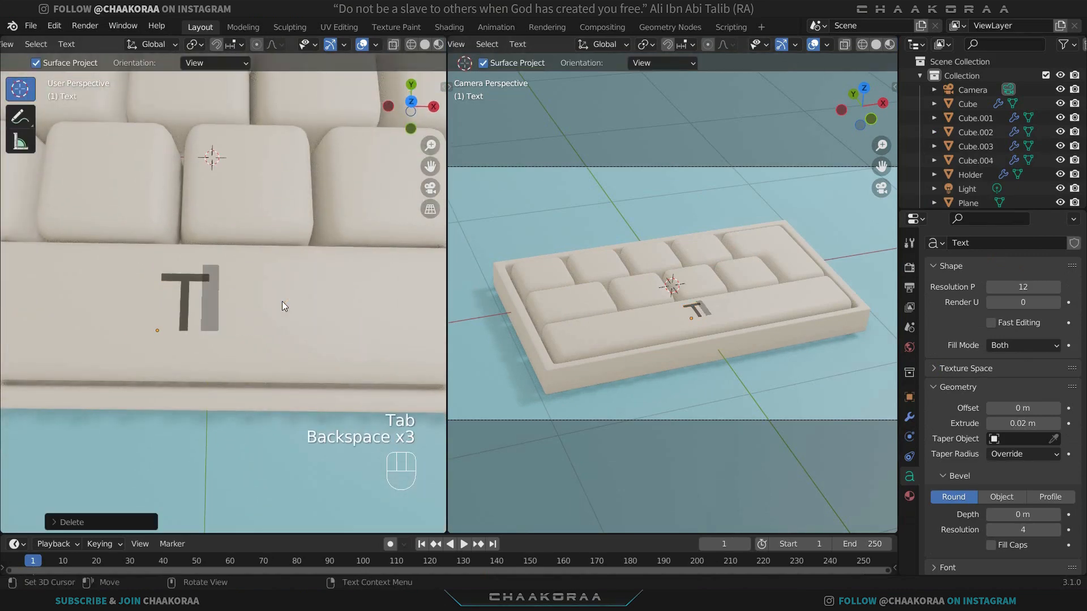
type("Spave")
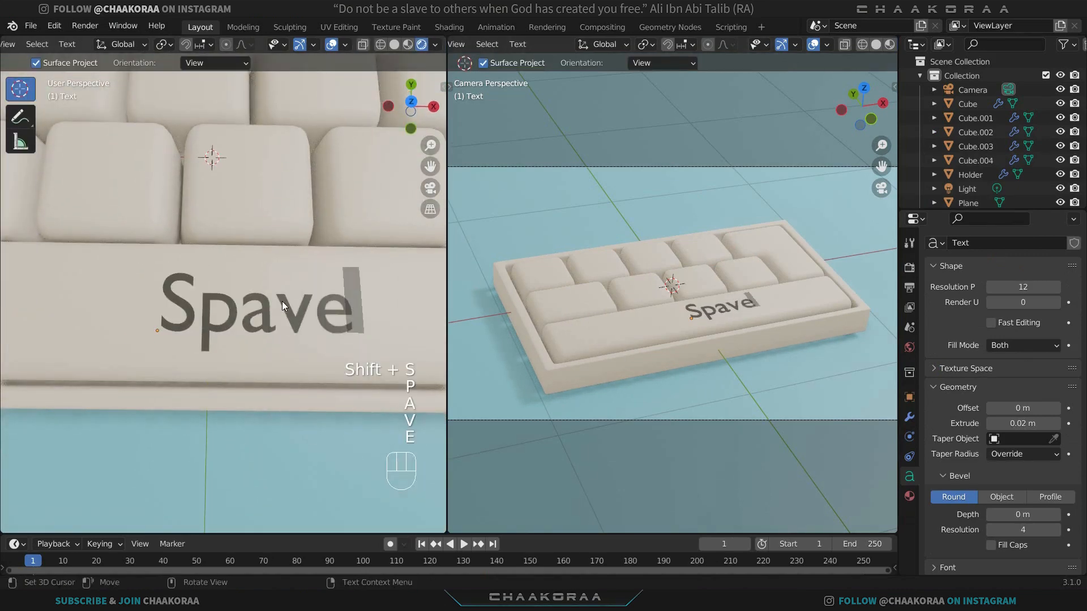
key("BackSpace")
key("BackSpace")
type("ce")
key("Tab")
scroll(282, 302, "down", 3)
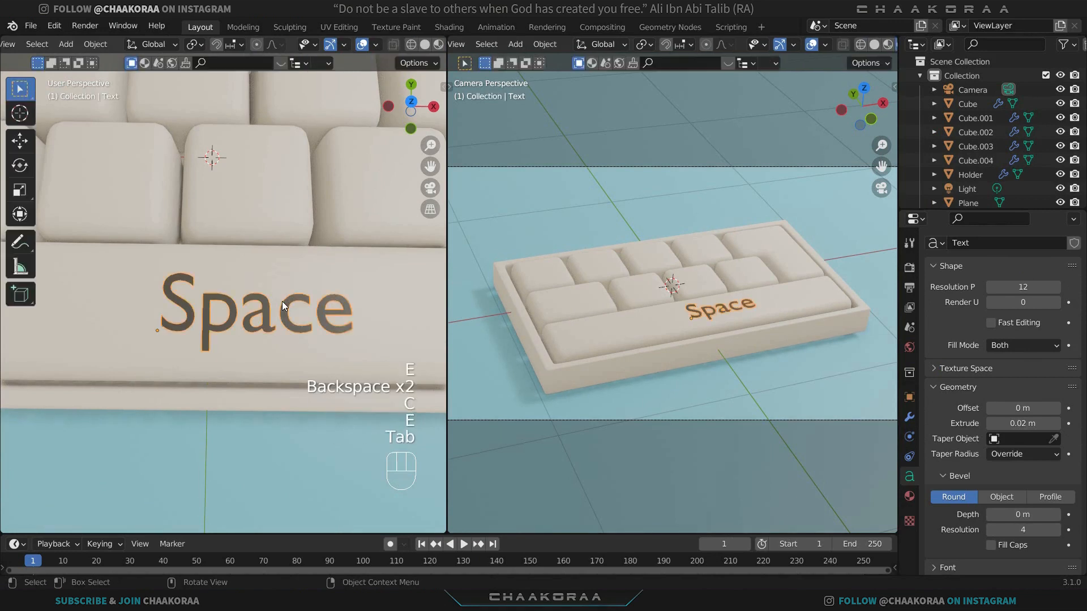
Step: Shrink the Space label down in two scaling passes
key("s")
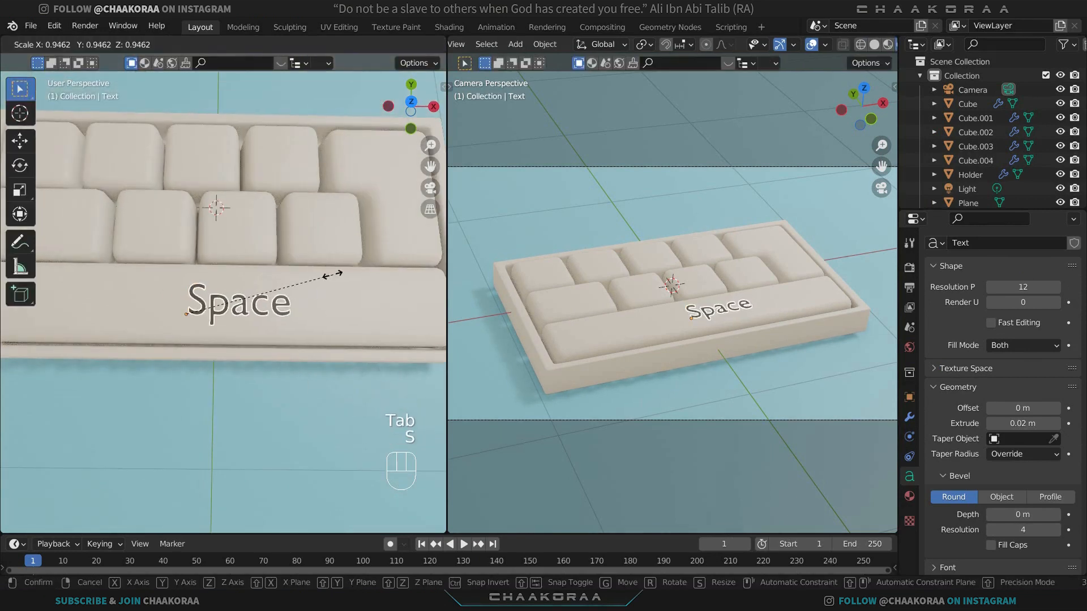
left_click(284, 286)
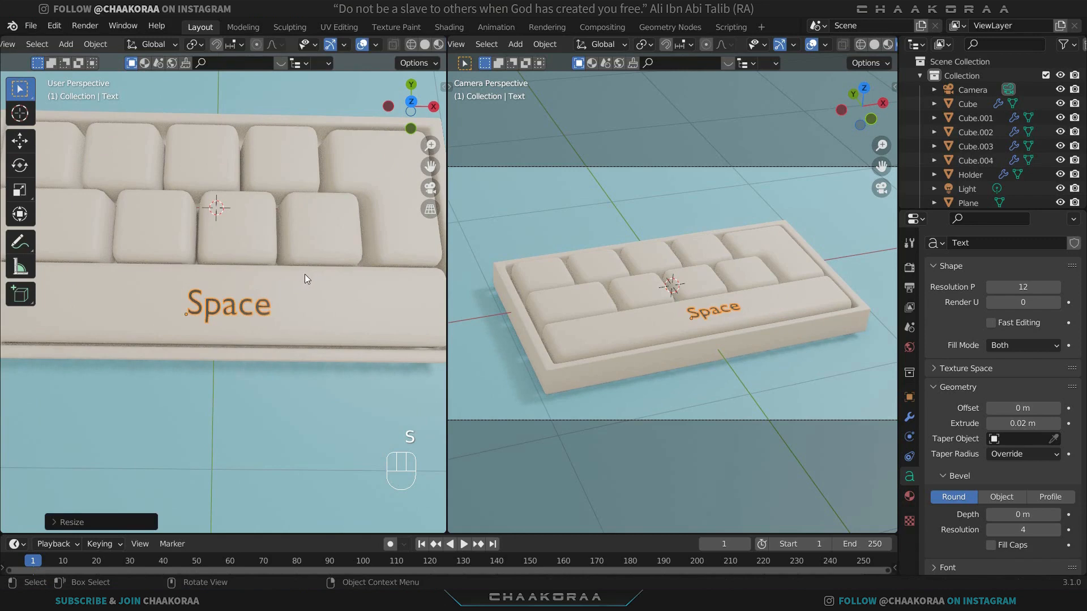
key("s")
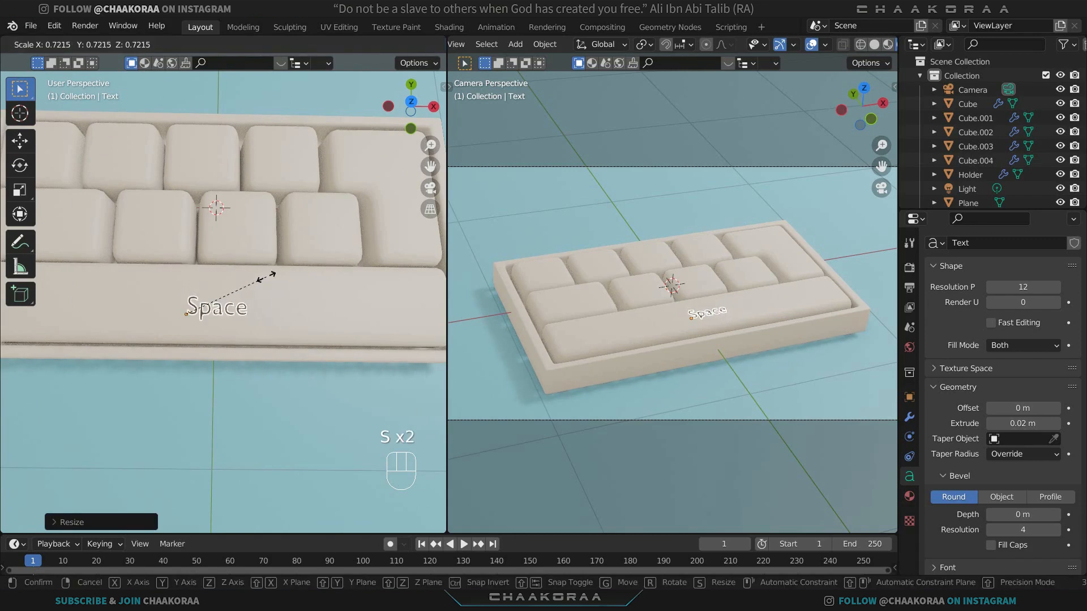
left_click(266, 277)
middle_click_drag(266, 281, 350, 311)
Step: From top view, centre the Space label on the long spacebar key and duplicate it
key("KP_7")
scroll(239, 306, "down", 10)
scroll(273, 344, "up", 4)
key("g")
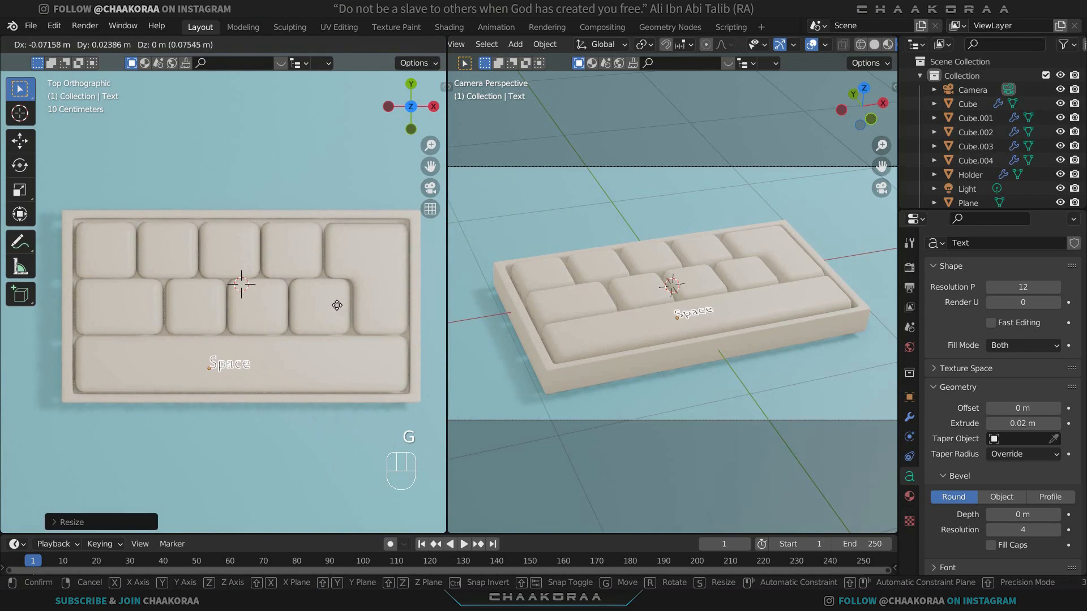
left_click(310, 319)
key("g")
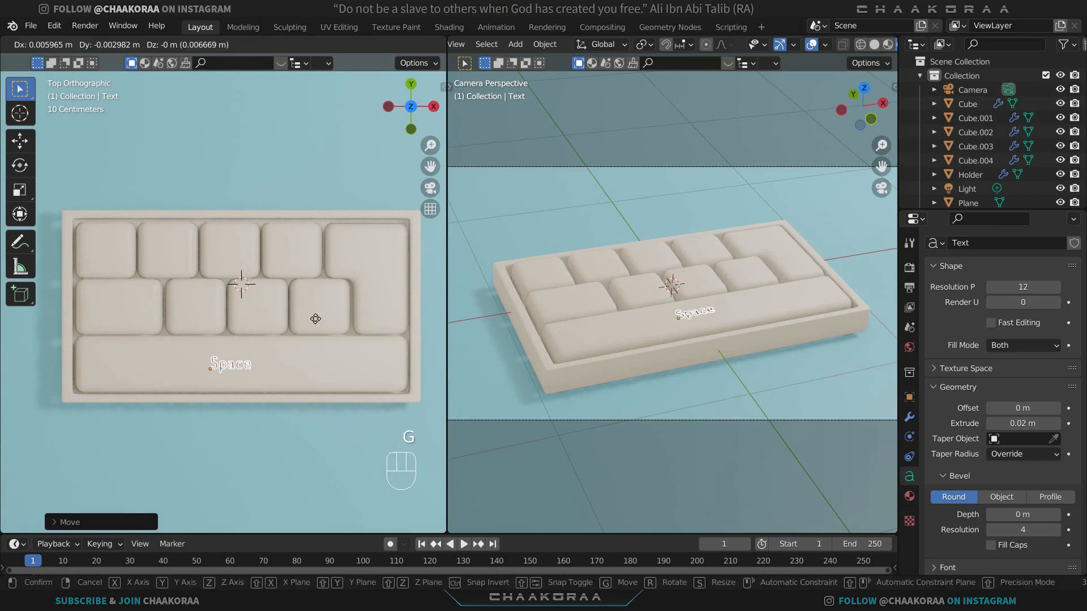
left_click(313, 323)
key("shift+d")
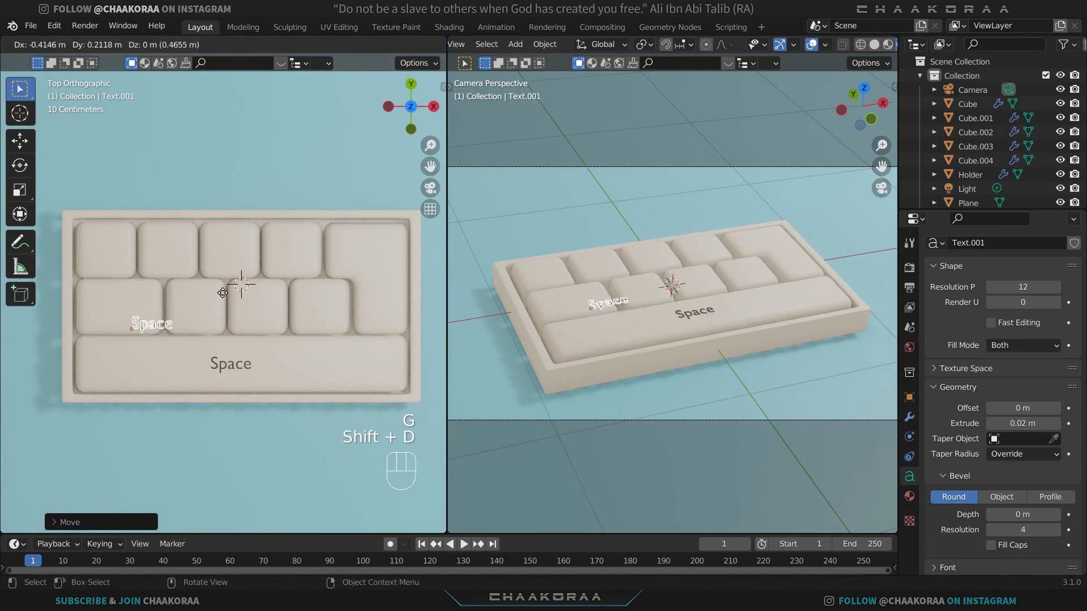
Step: Place the copy on the middle-row left key, retype it as 'Caps Lock' and fit it
left_click(202, 283)
key("Tab")
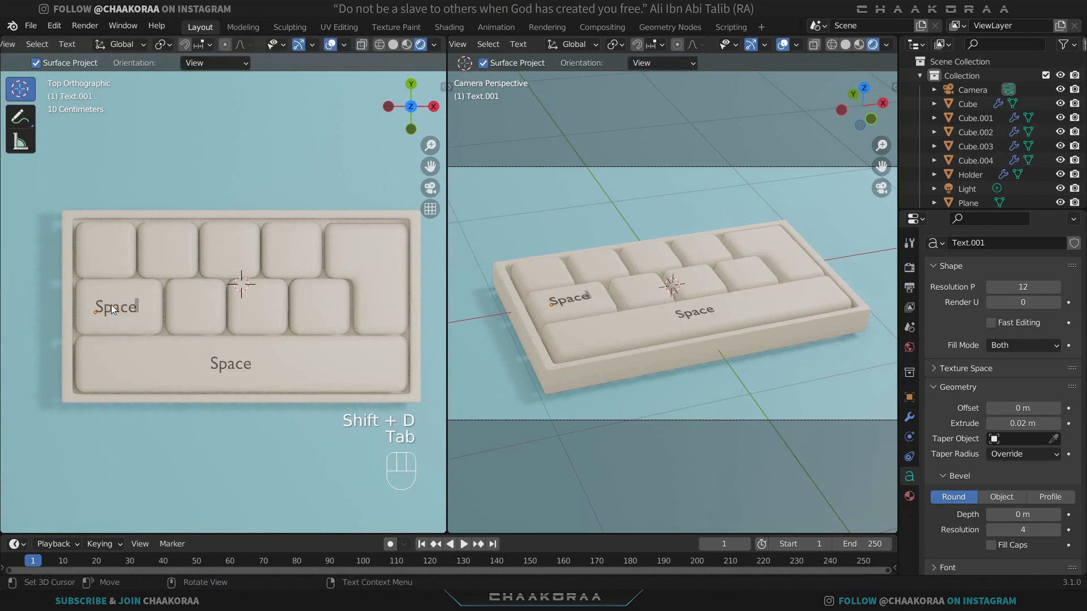
key("BackSpace")
key("BackSpace")
key("BackSpace")
key("BackSpace")
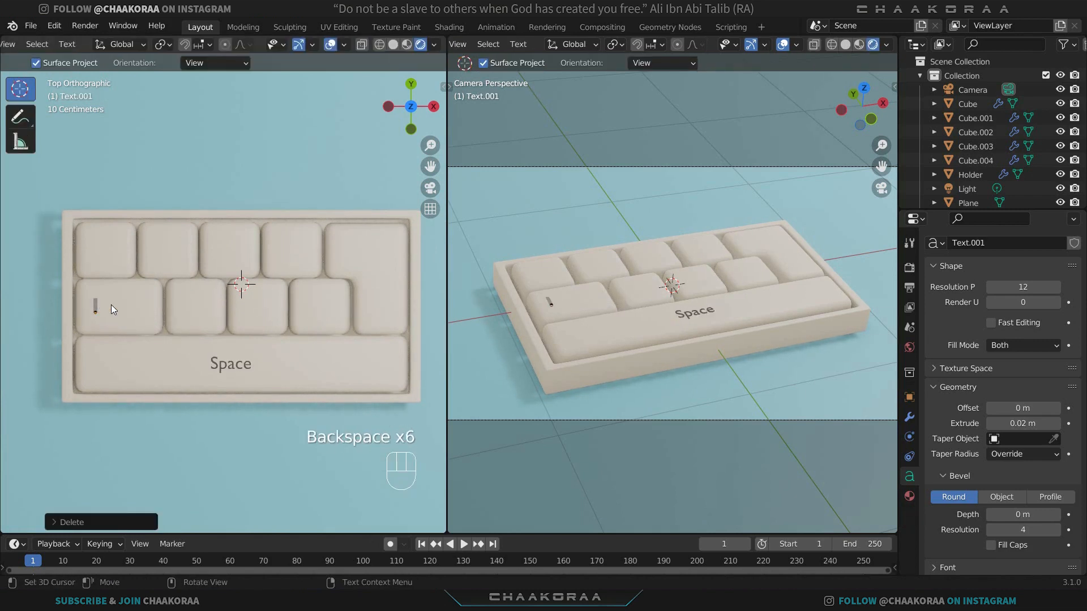
type("Caps Lock")
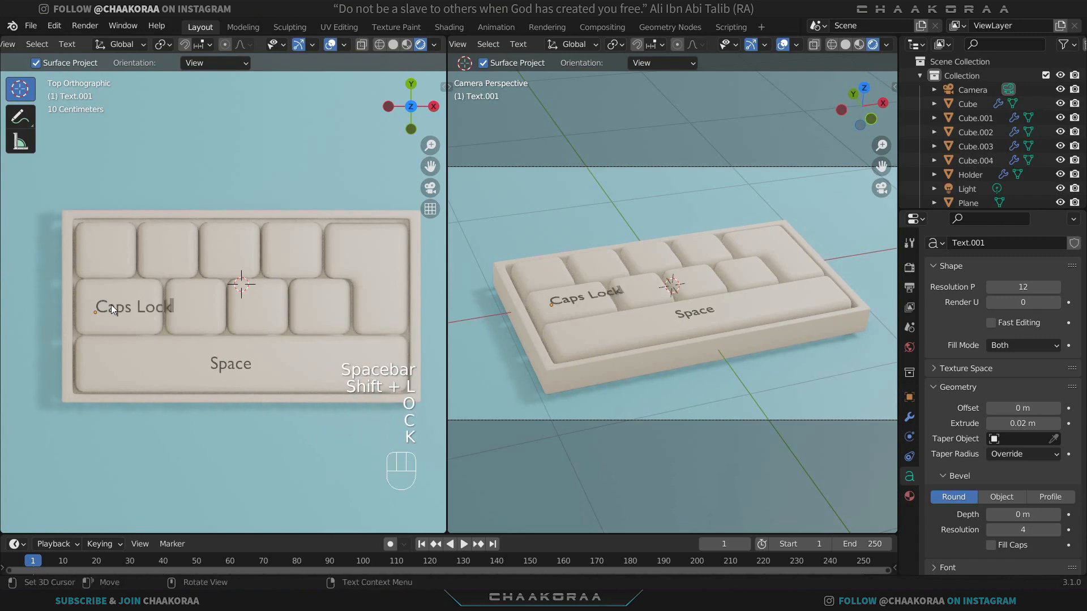
key("Tab")
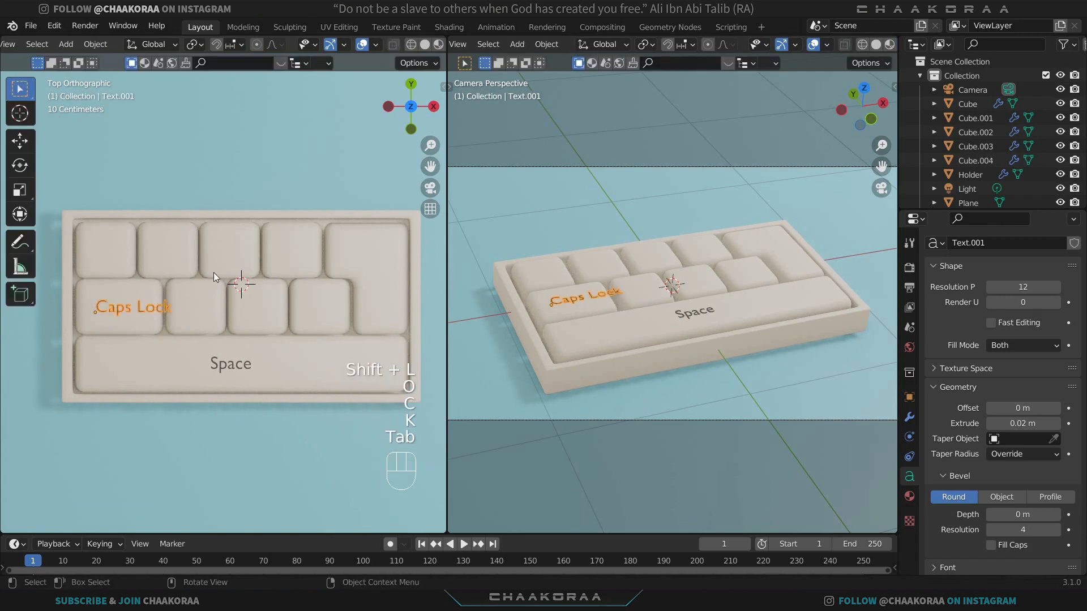
key("s")
left_click(243, 271)
key("g")
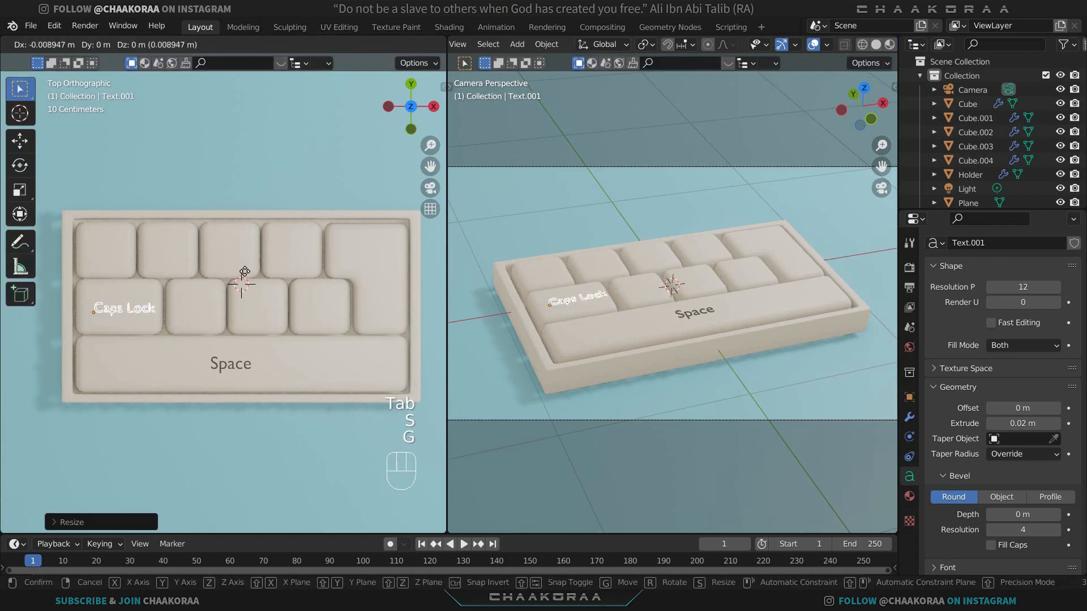
left_click(242, 271)
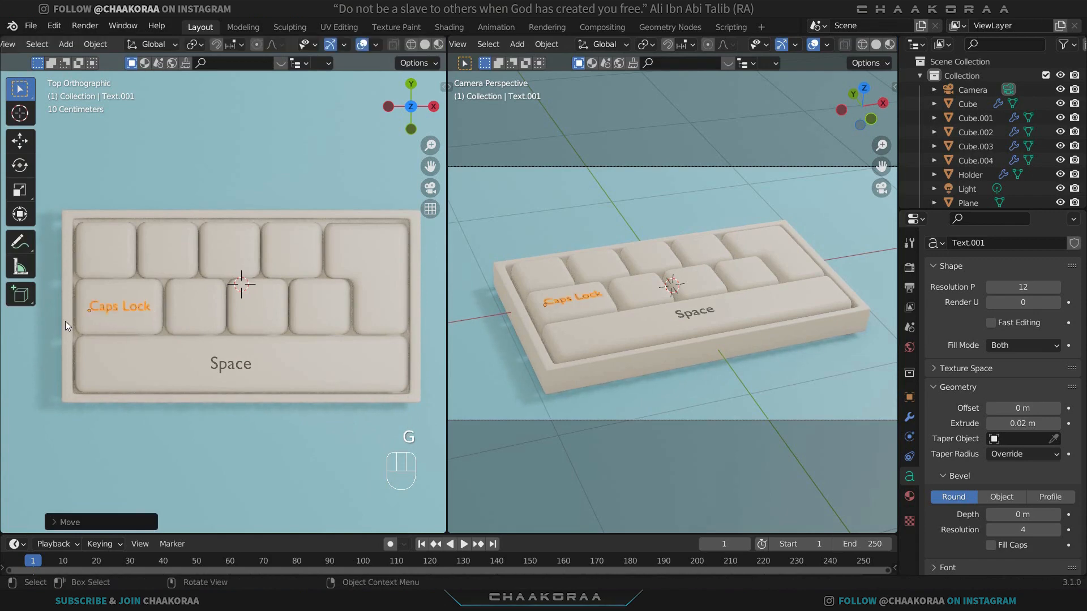
Step: Inspect the Caps Lock label, then select the Space label and duplicate it from top view
middle_click_drag(241, 271, 360, 315)
middle_click_drag(360, 315, 324, 290, "ctrl")
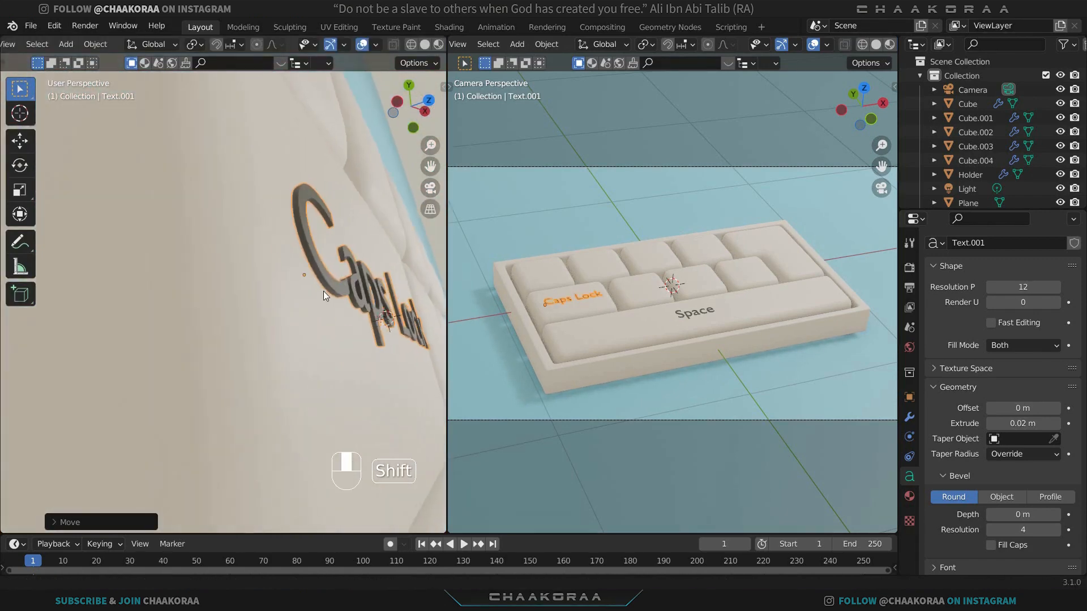
middle_click_drag(334, 252, 212, 389, "ctrl")
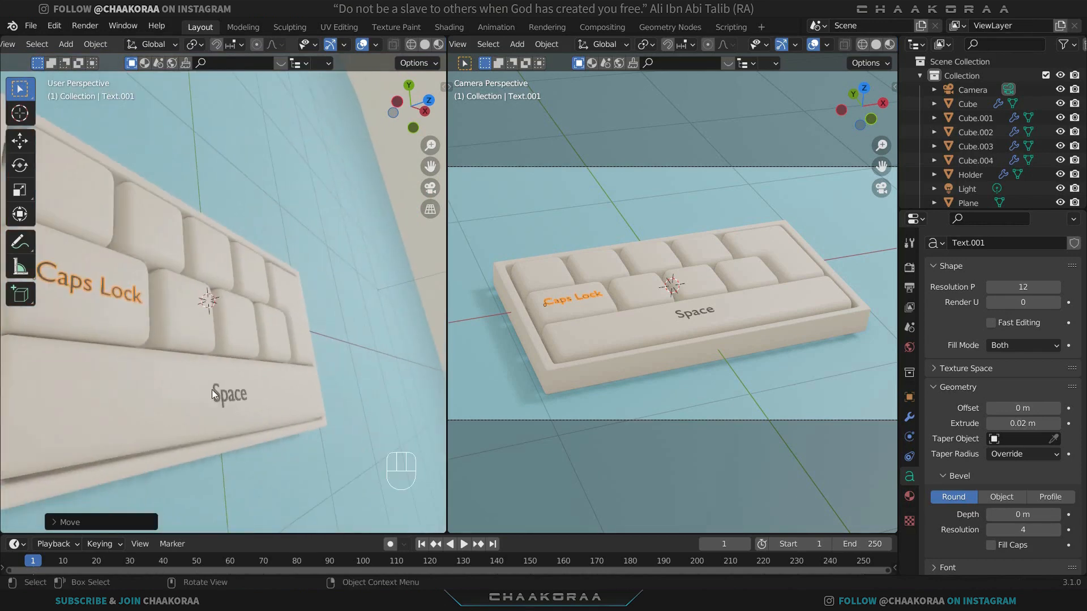
left_click(218, 391)
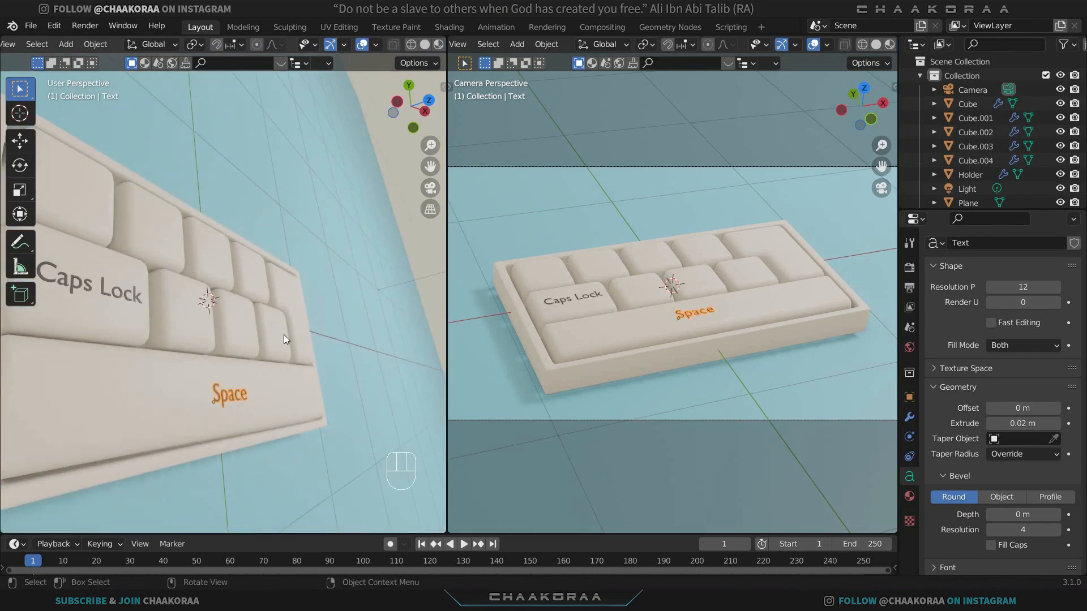
key("KP_7")
key("shift+d")
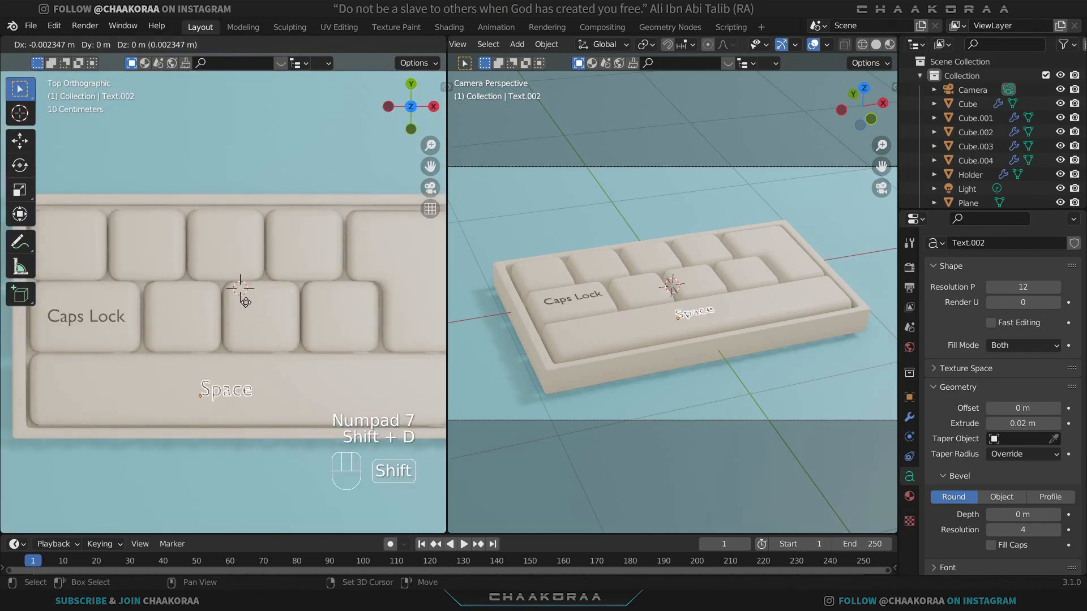
left_click(243, 277)
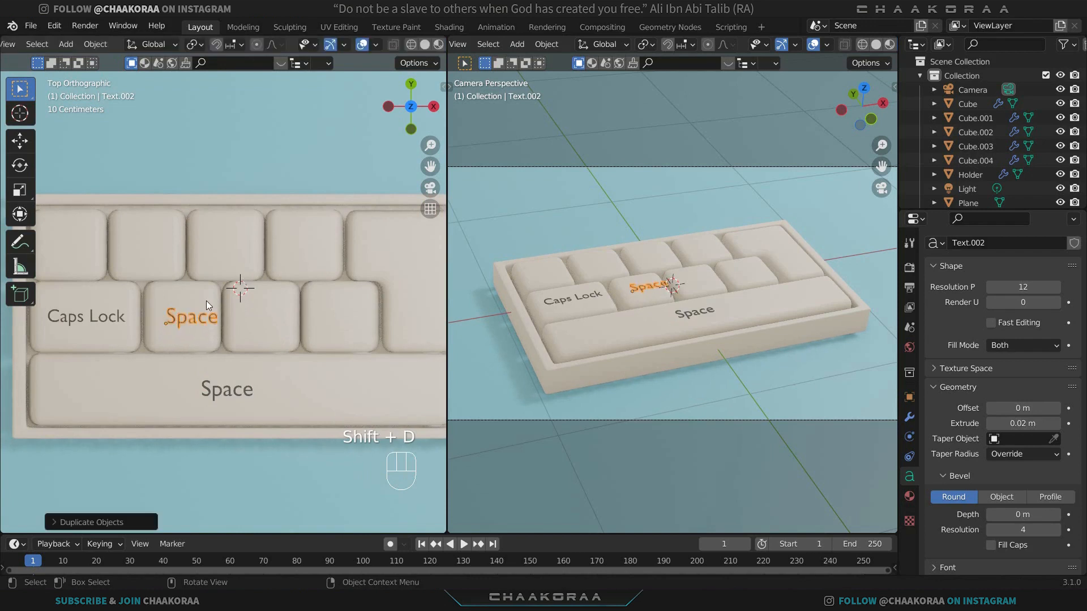
scroll(206, 300, "up", 2)
key("g")
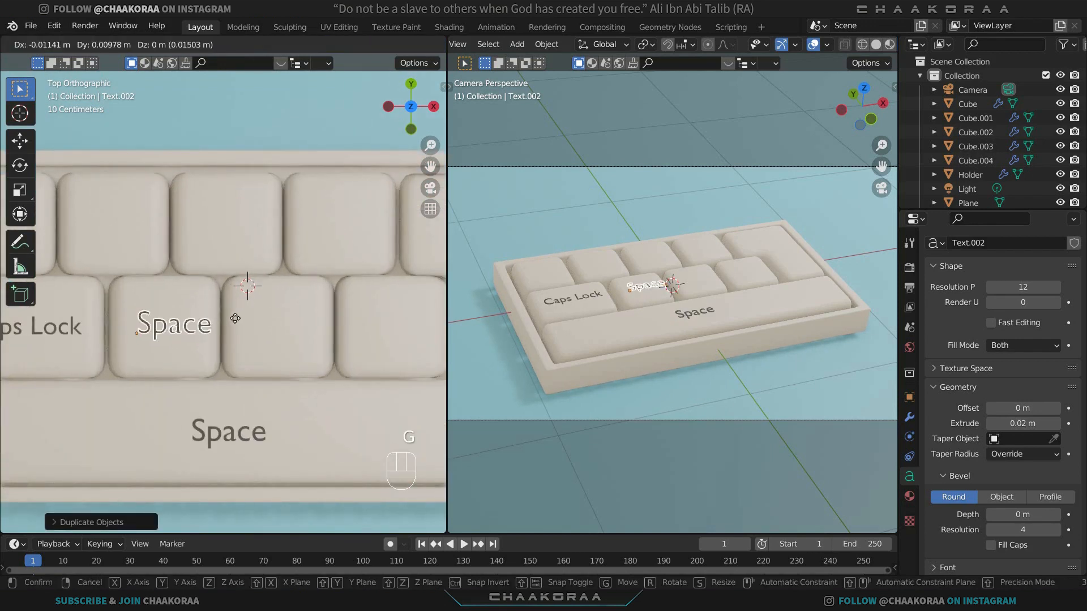
left_click(232, 318)
key("Tab")
key("BackSpace")
key("BackSpace")
key("BackSpace")
key("BackSpace")
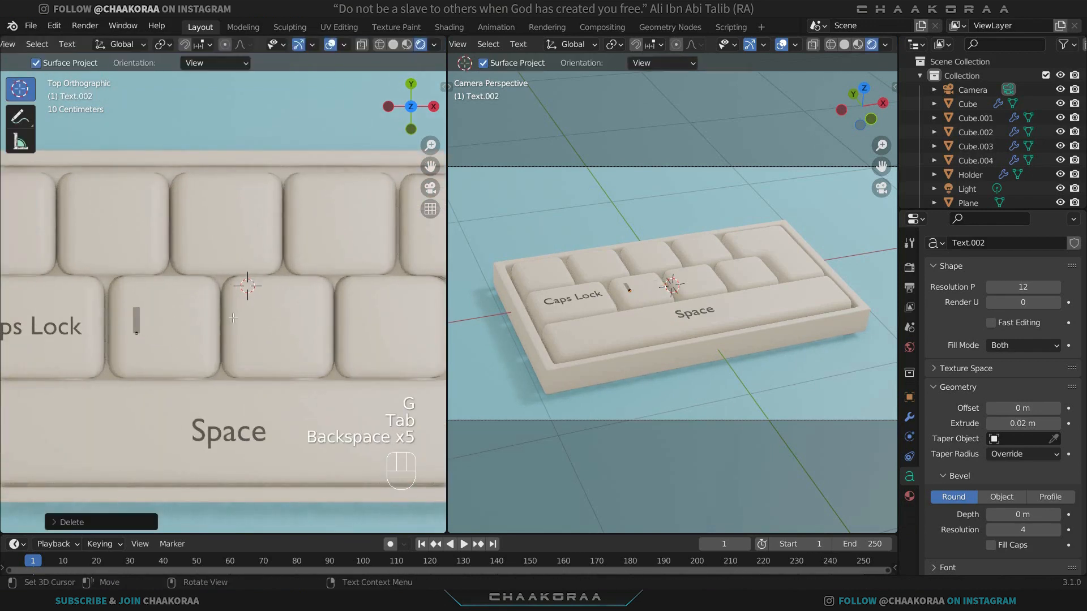
type("L")
key("Tab")
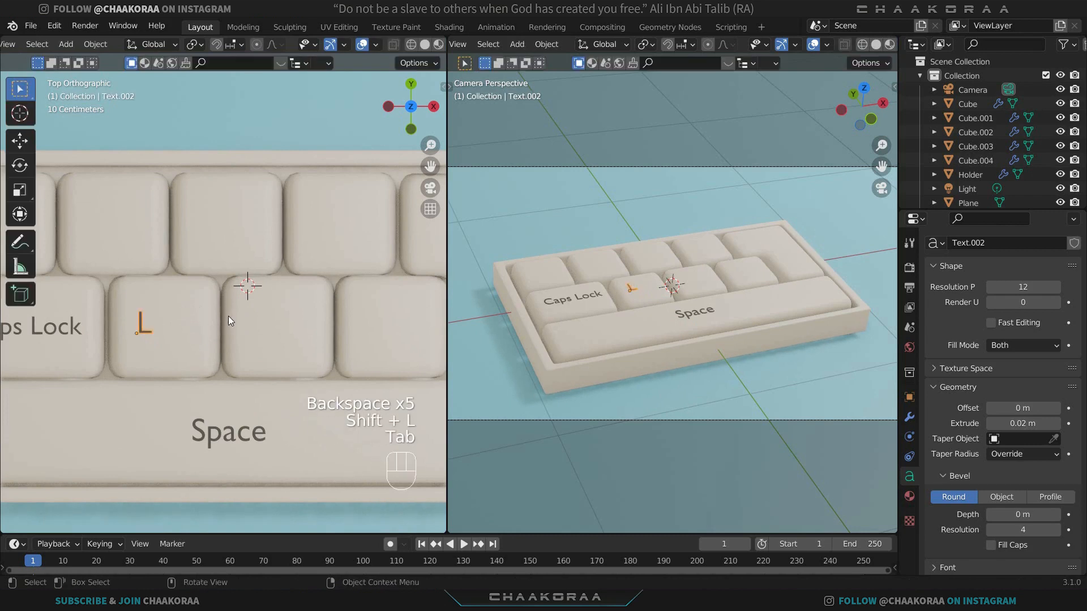
key("g")
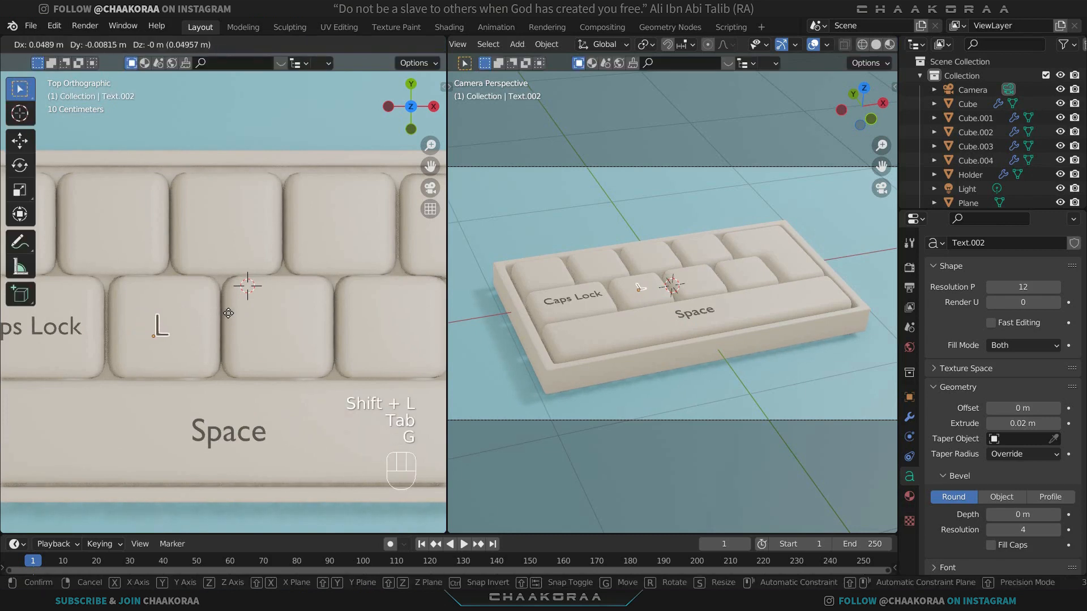
left_click(227, 313)
middle_click_drag(236, 338, 203, 331, "shift")
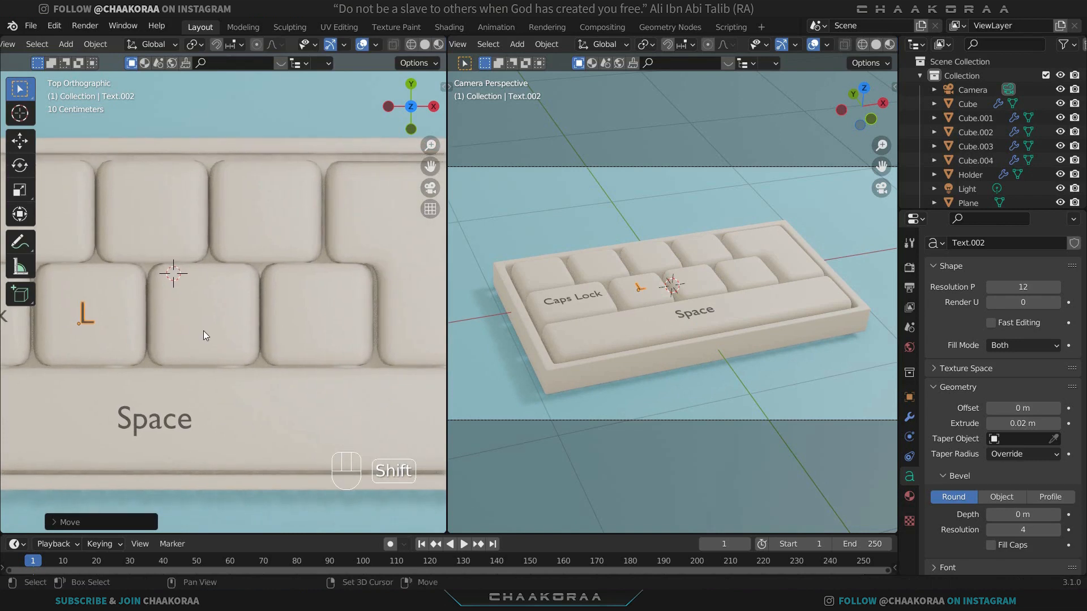
key("shift+d")
key("x")
left_click(310, 328)
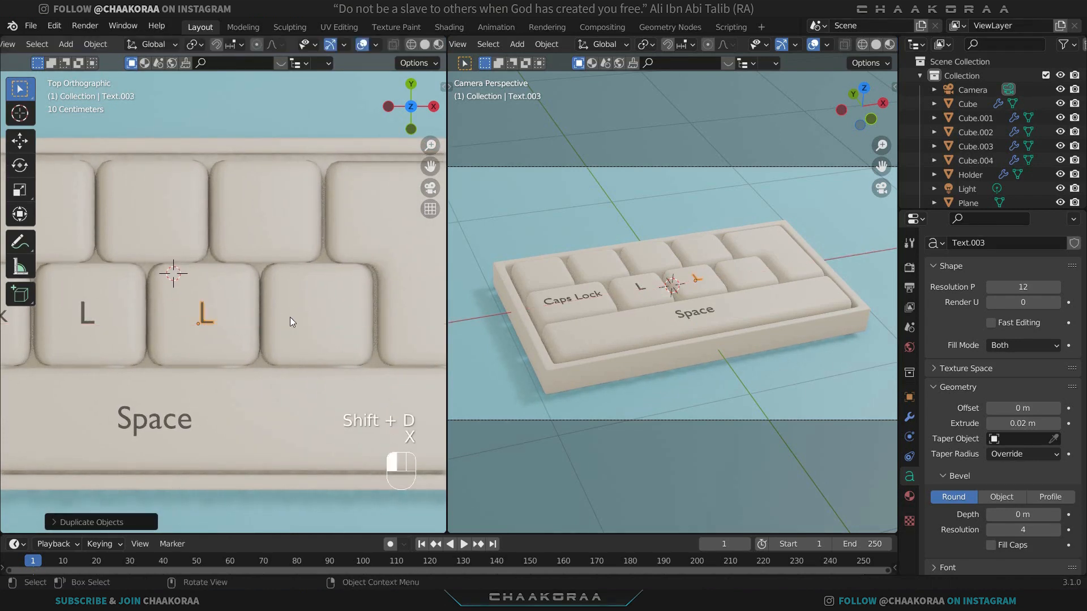
key("Tab")
key("BackSpace")
key("BackSpace")
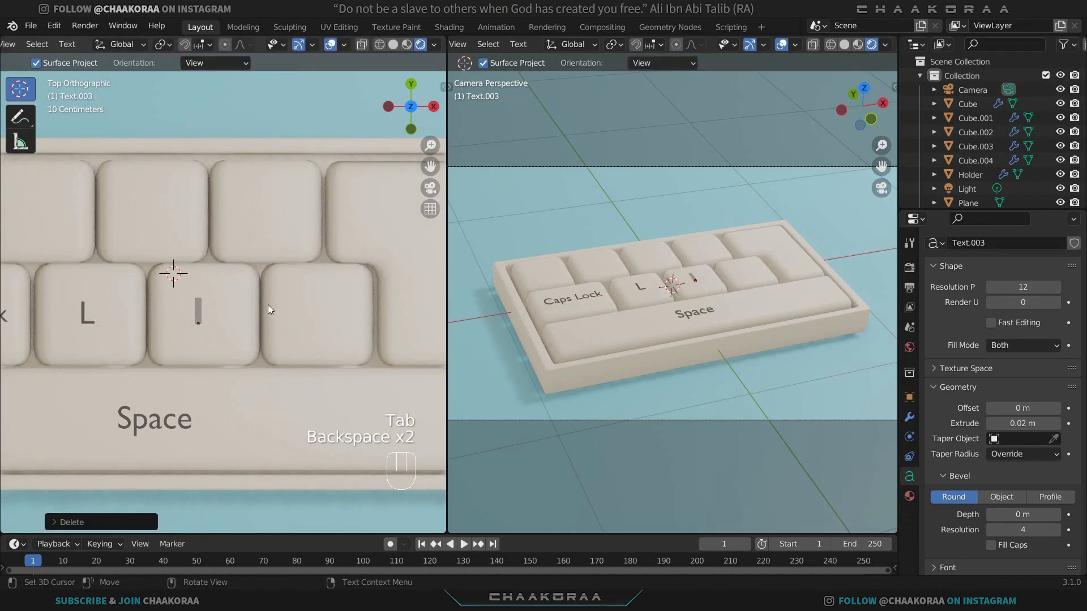
type("H")
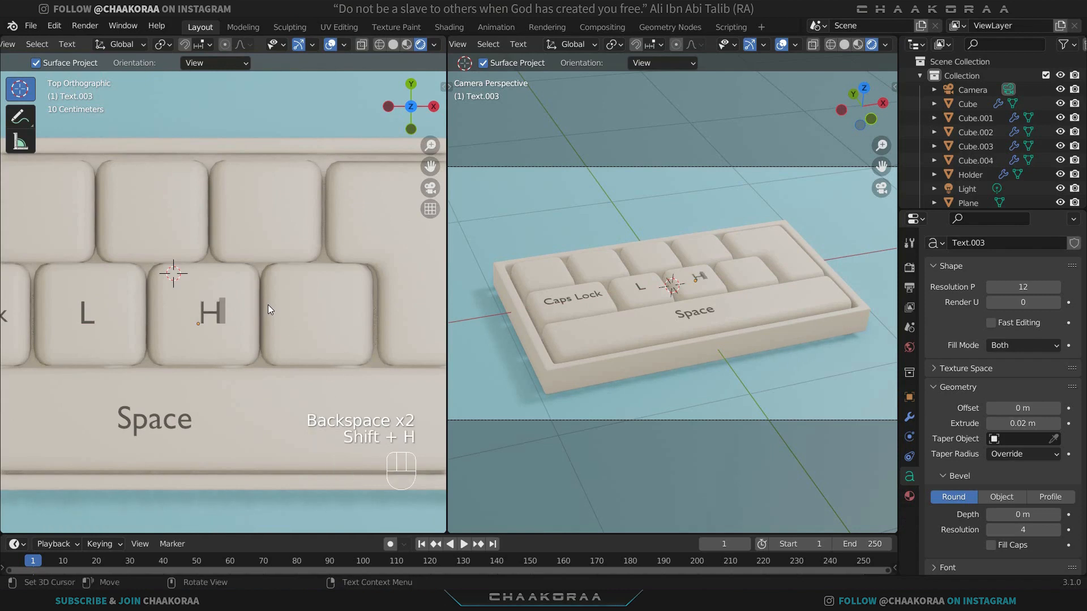
key("Tab")
key("g")
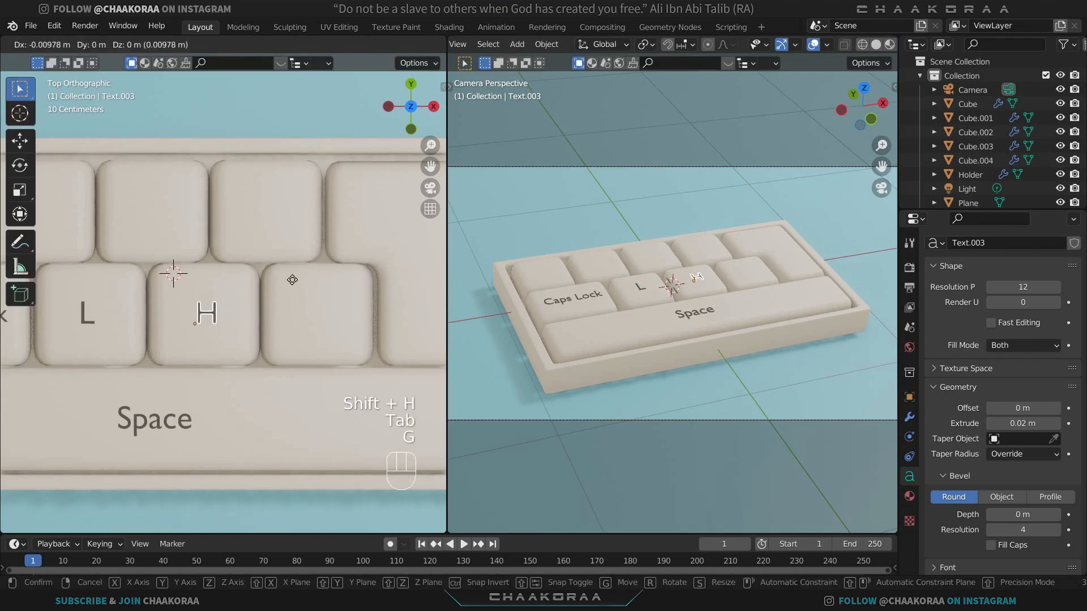
left_click(291, 279)
key("shift+d")
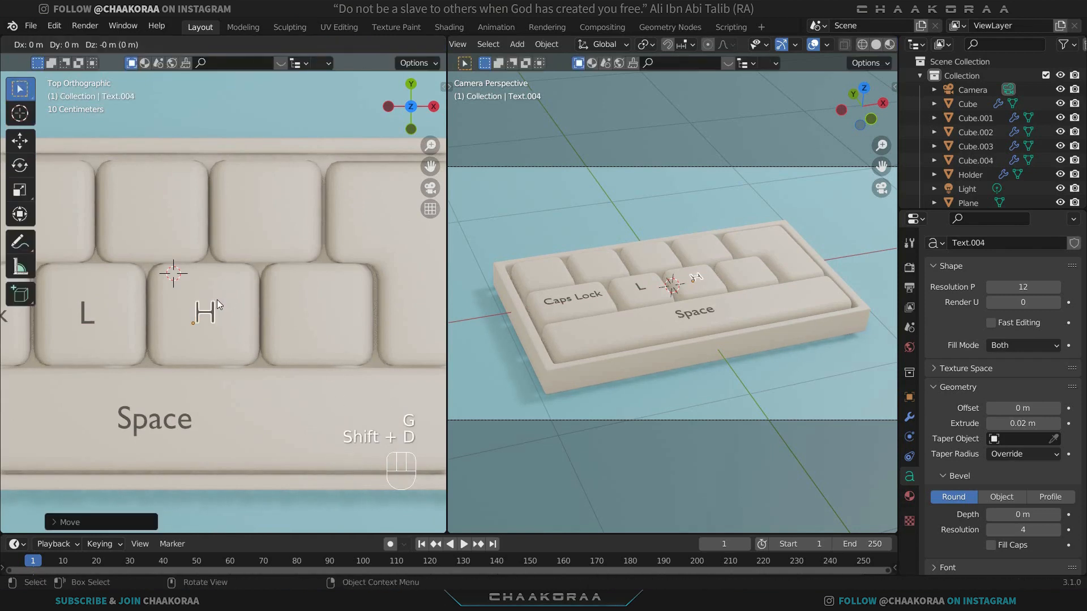
key("x")
left_click(305, 306)
left_click(331, 307)
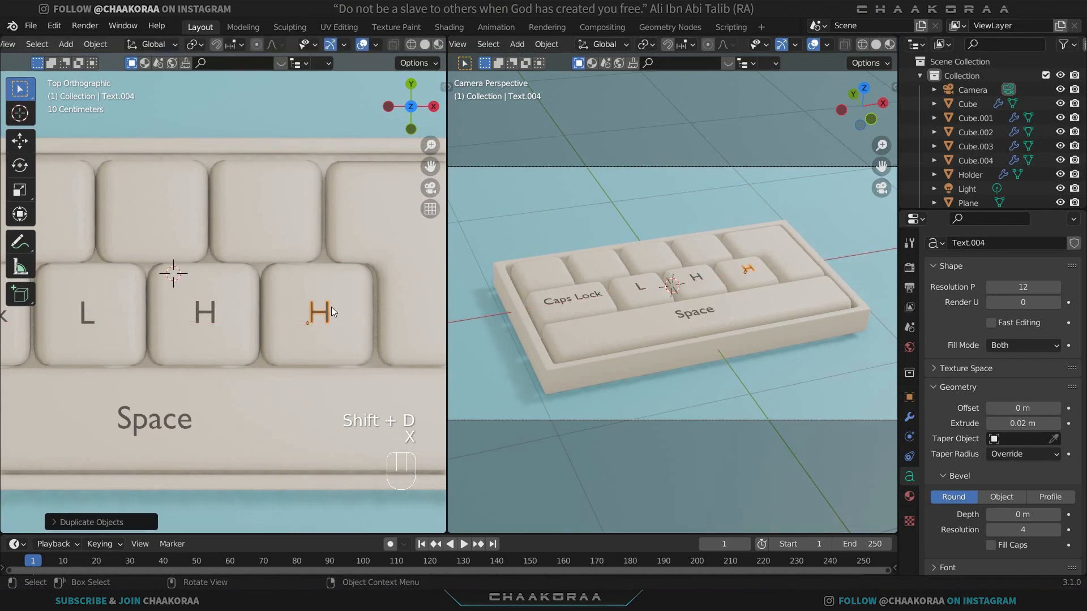
key("Tab")
key("BackSpace")
key("BackSpace")
type(":")
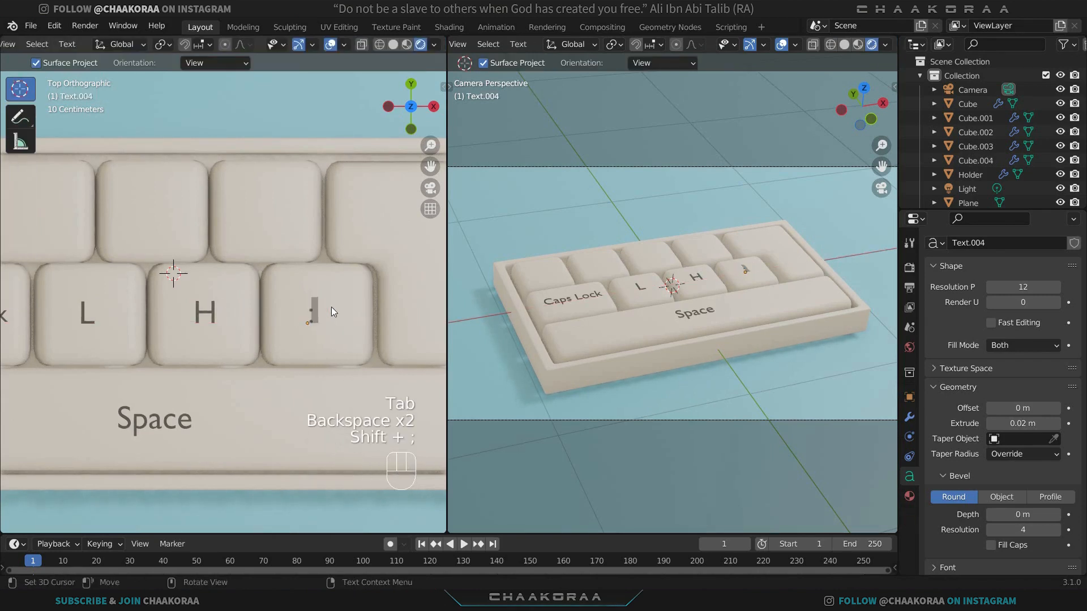
key("Return")
type(";")
key("Tab")
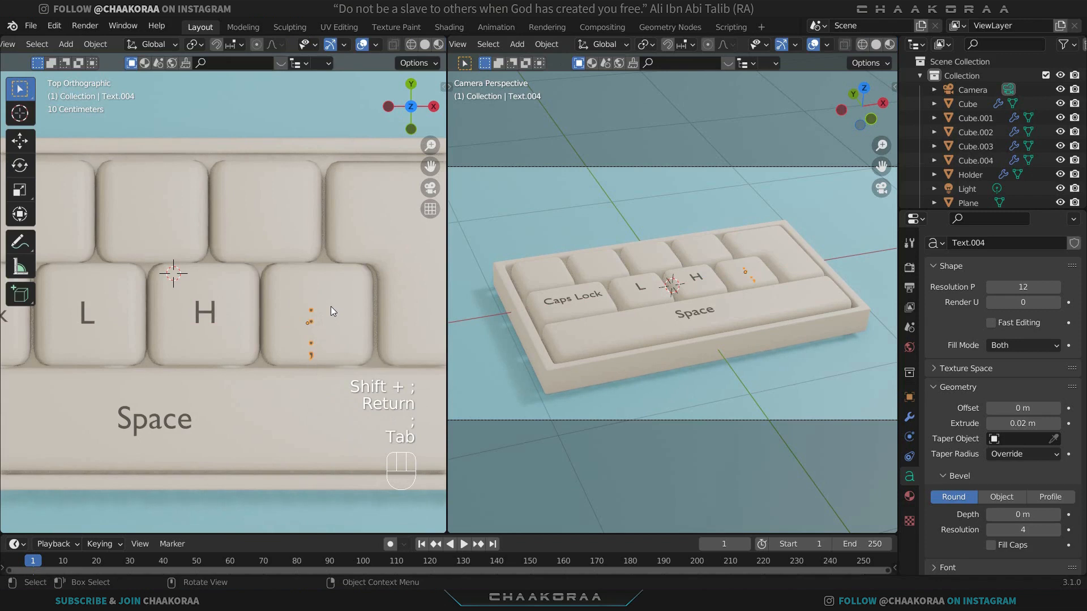
key("s")
left_click(342, 303)
key("g")
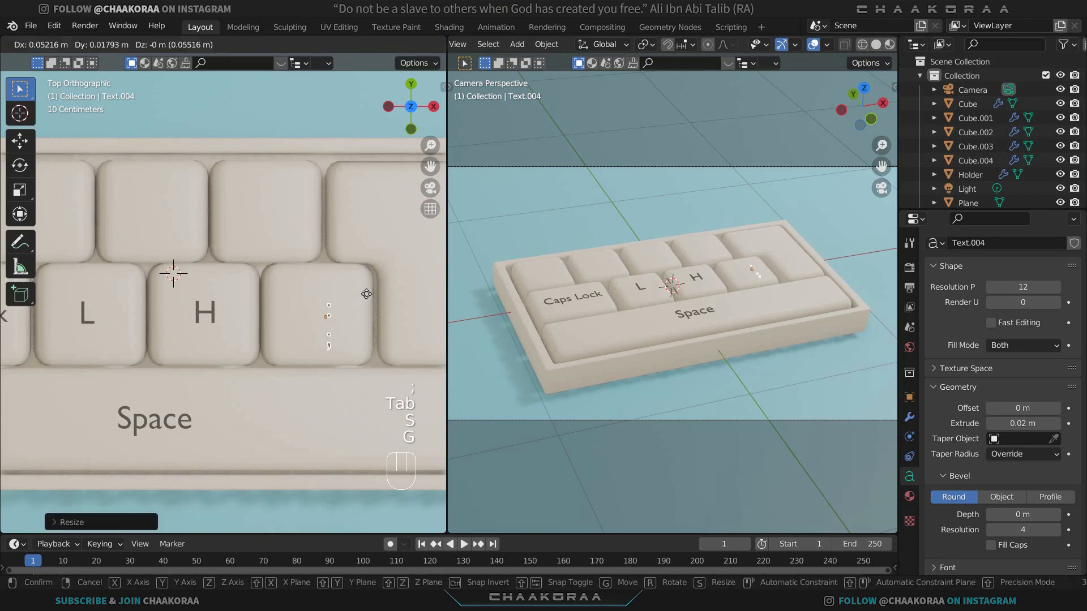
left_click(341, 306)
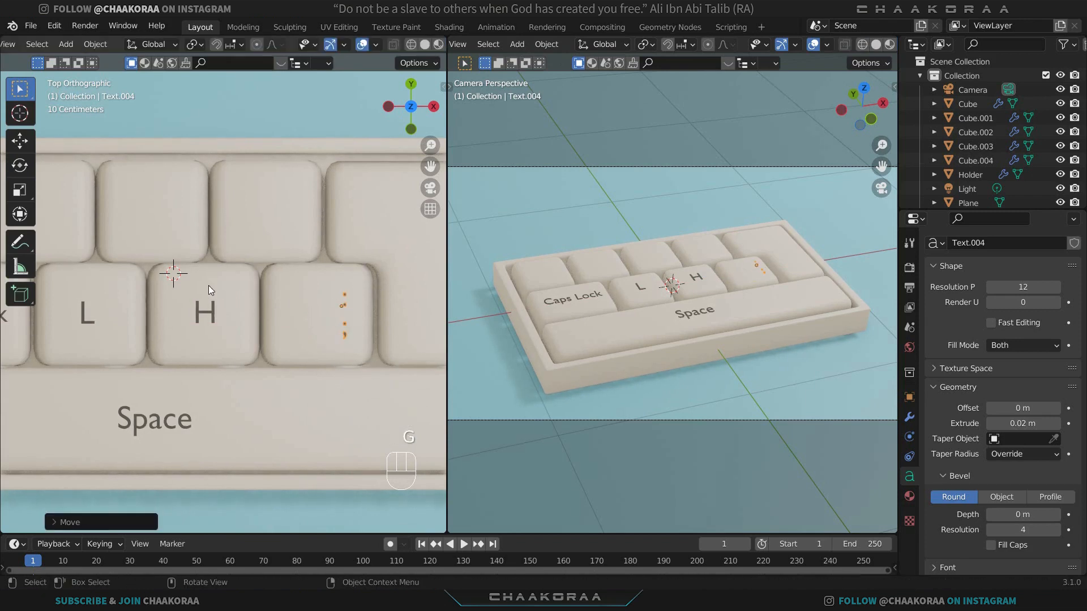
middle_click_drag(209, 285, 309, 308, "shift")
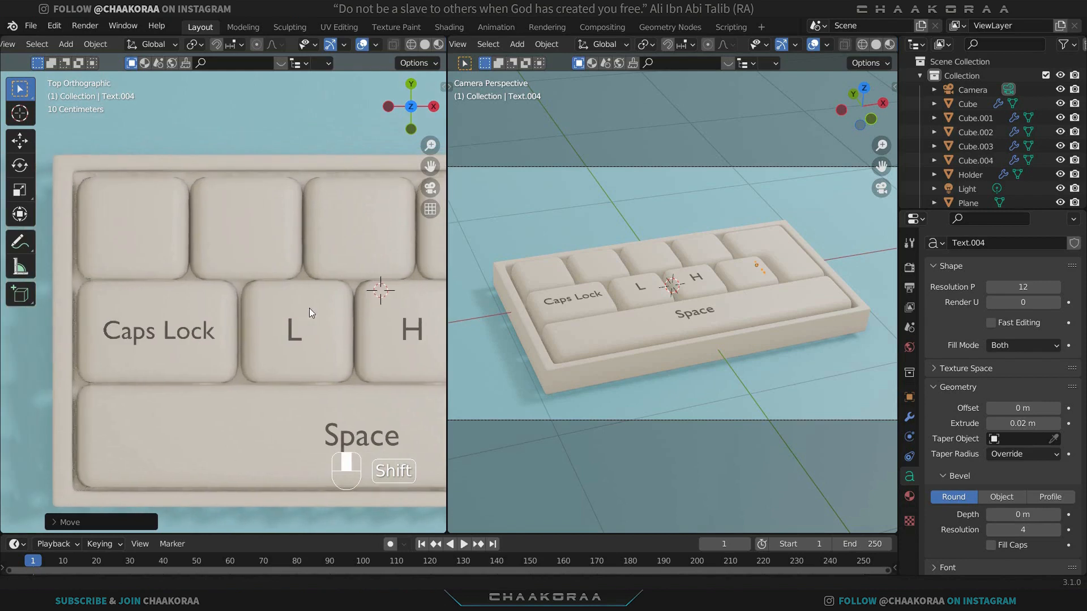
left_click(277, 324)
key("shift+d")
left_click(179, 221)
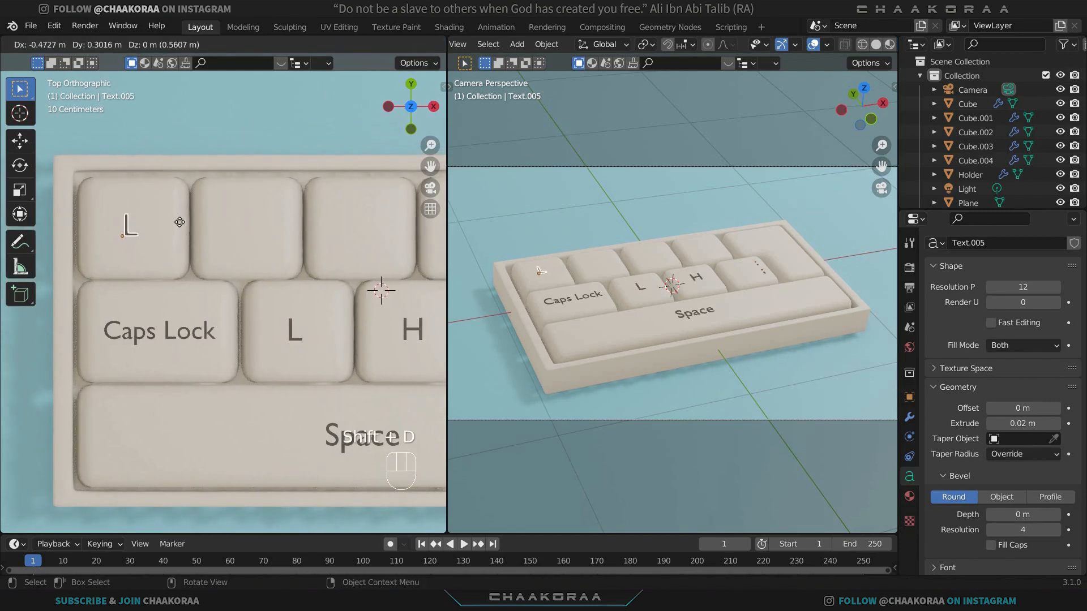
key("Tab")
key("BackSpace")
key("BackSpace")
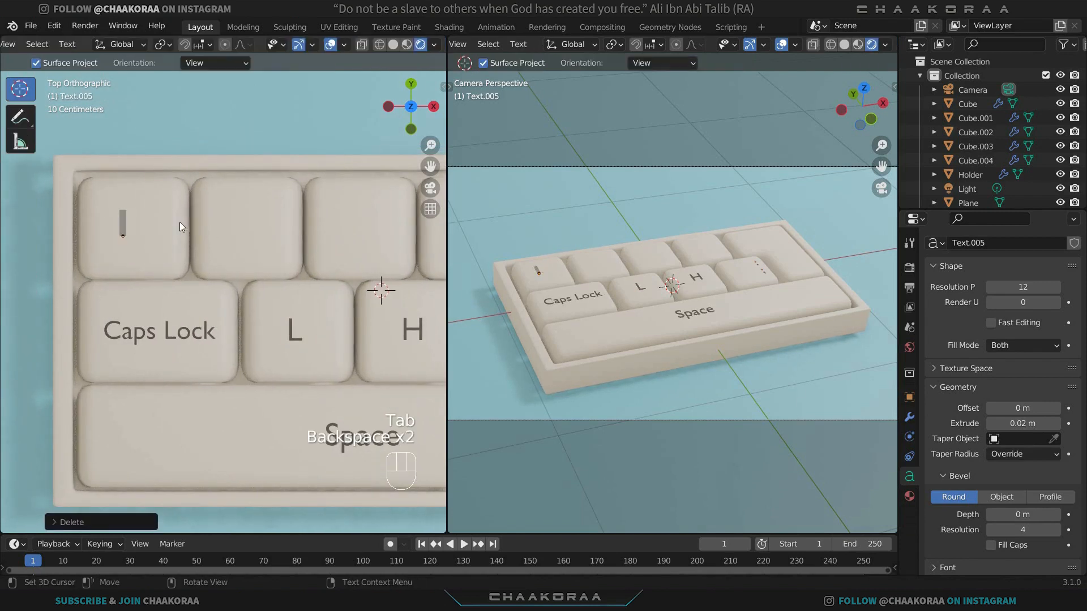
type("ESC")
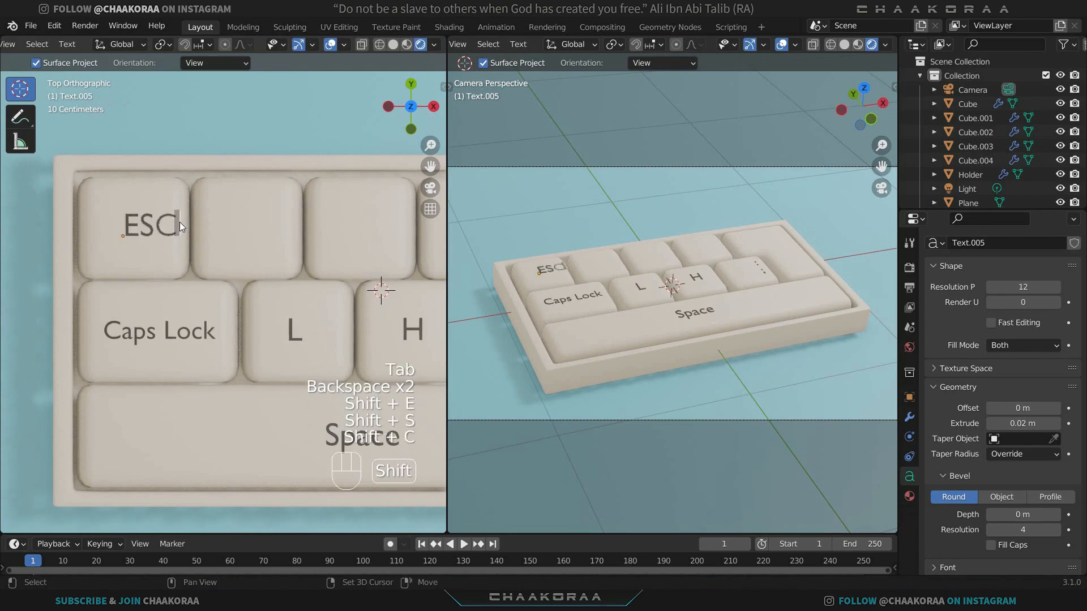
key("Tab")
key("g")
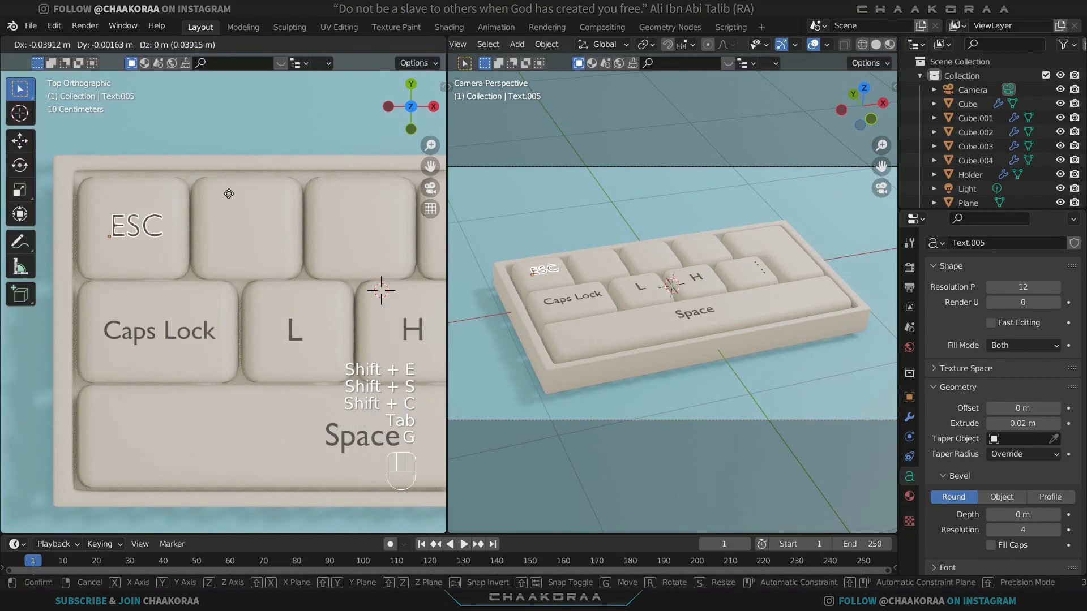
left_click(225, 191)
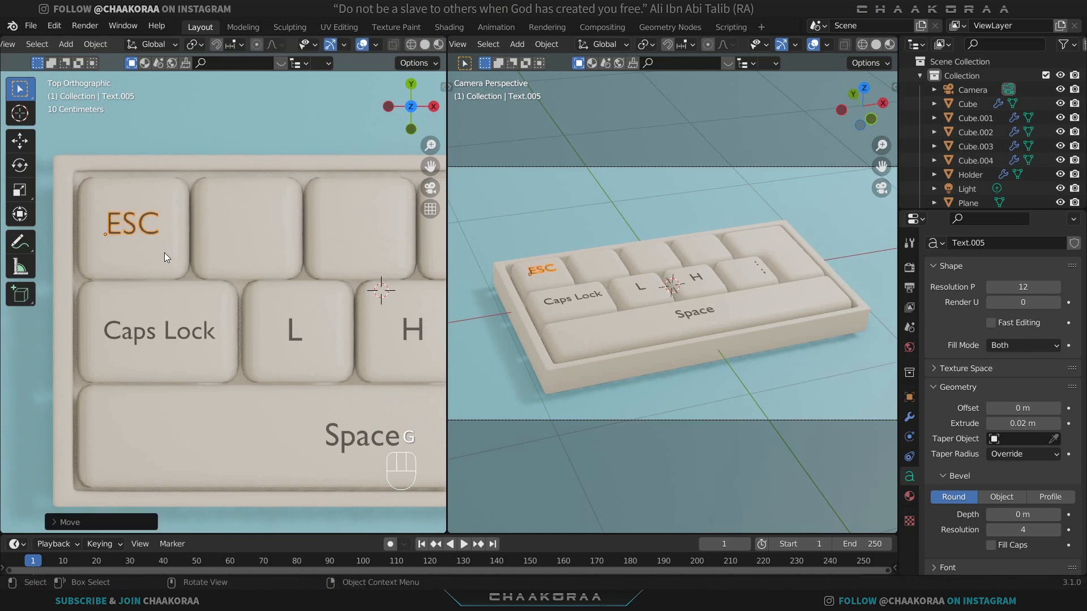
key("shift+d")
key("x")
left_click(276, 238)
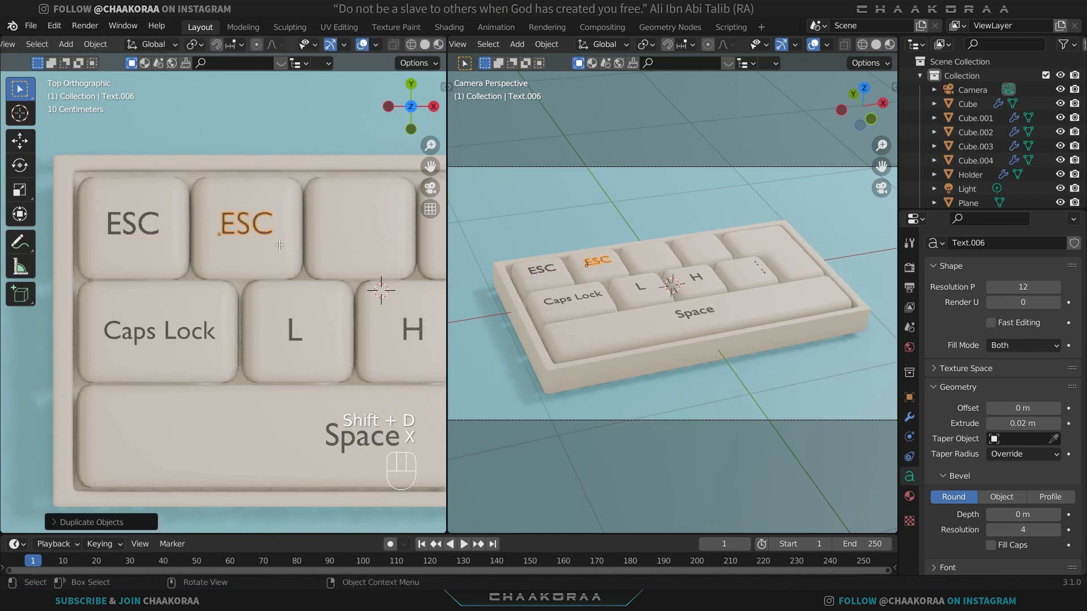
key("Tab")
key("BackSpace")
key("BackSpace")
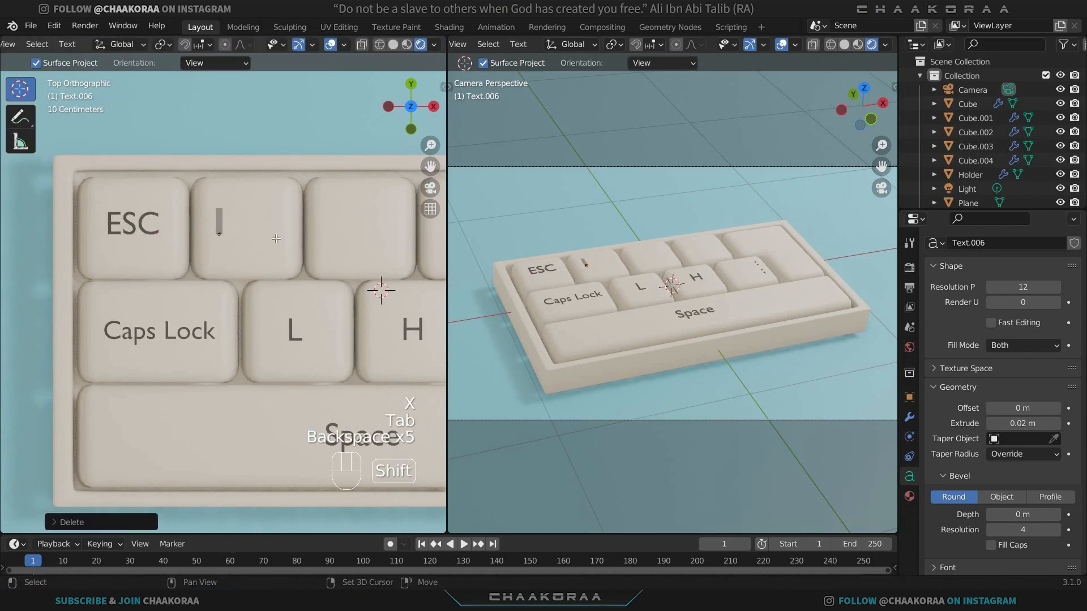
type("O")
key("Tab")
key("g")
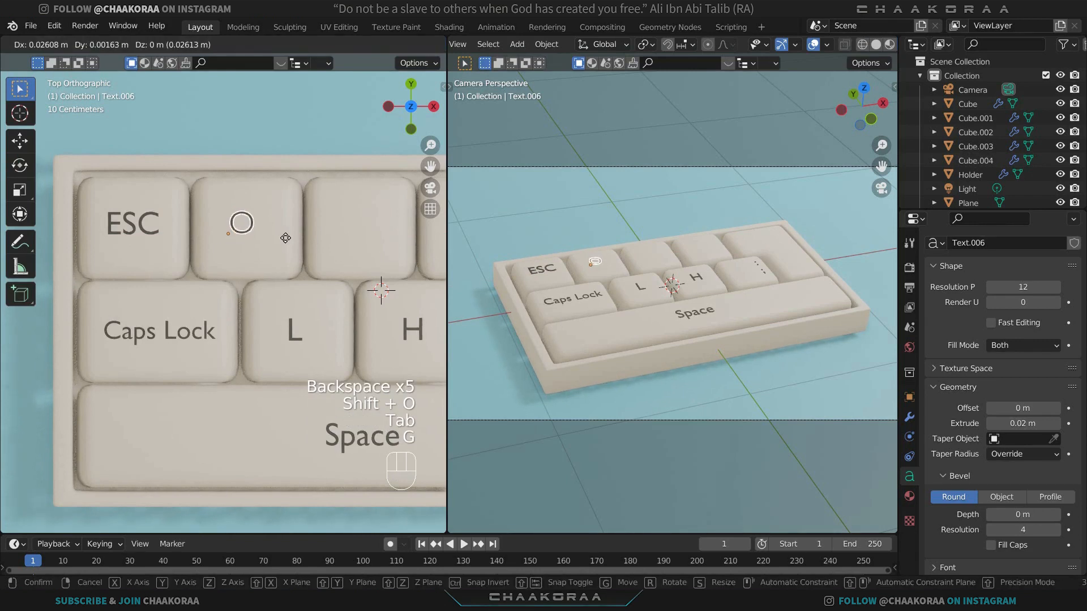
left_click(307, 270)
middle_click_drag(307, 266, 154, 274, "shift")
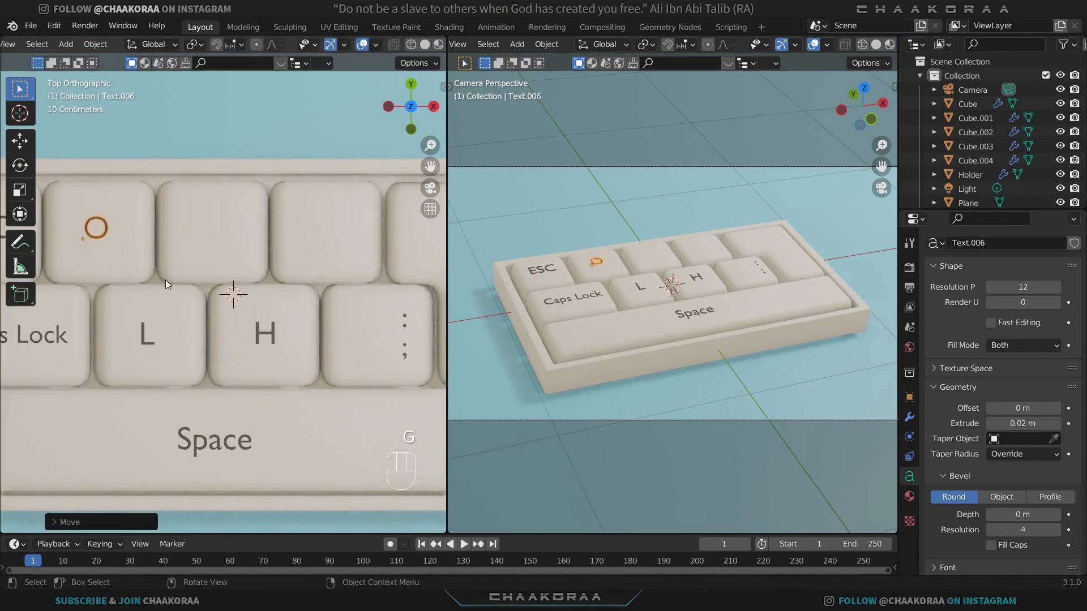
key("shift+d")
key("x")
left_click(253, 262)
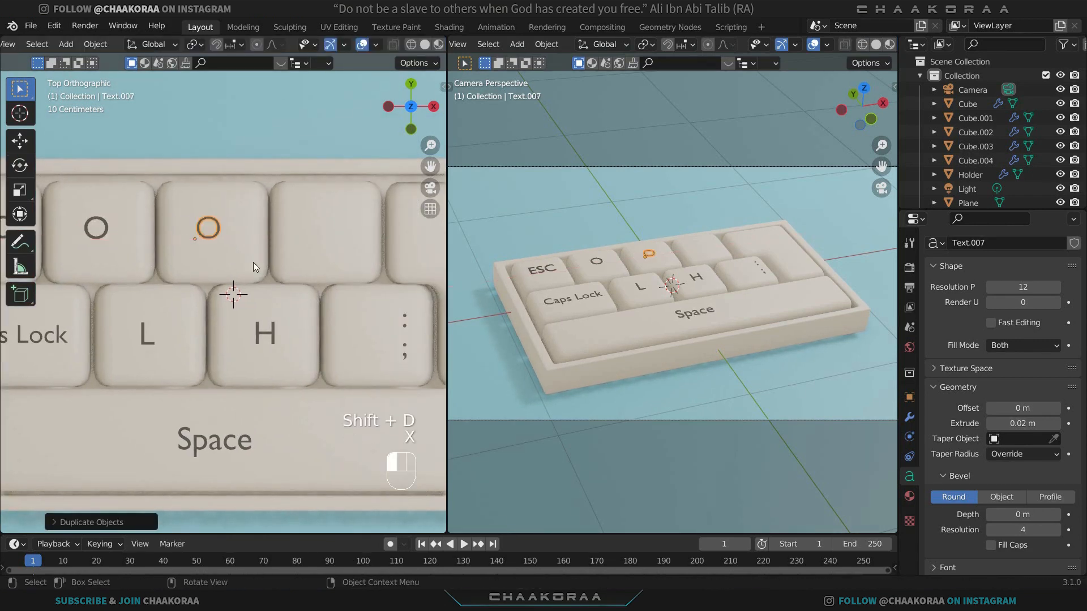
key("Tab")
key("BackSpace")
type("P")
key("Tab")
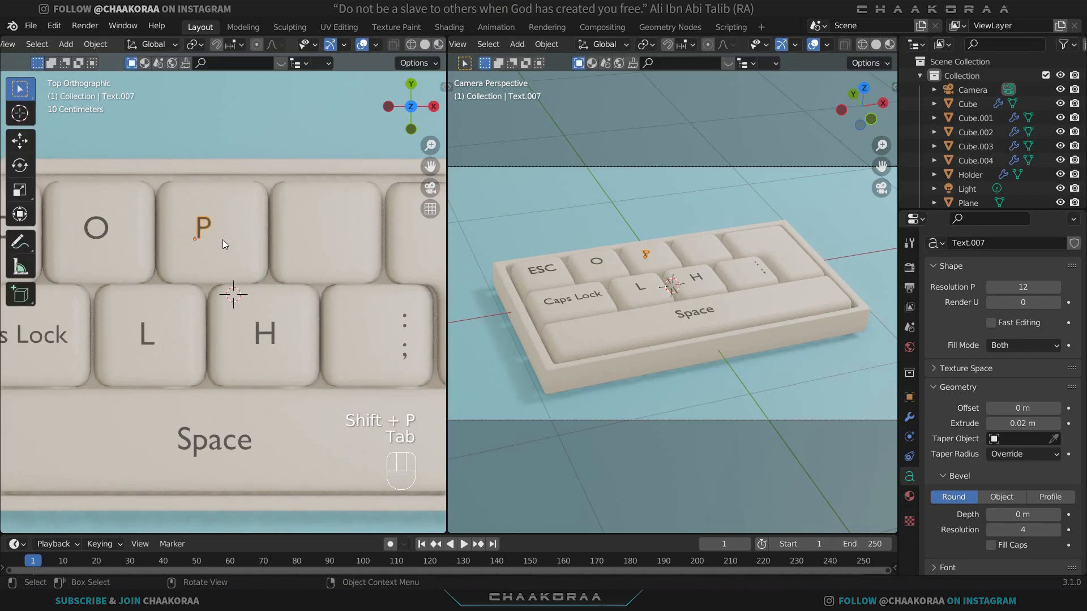
key("Tab")
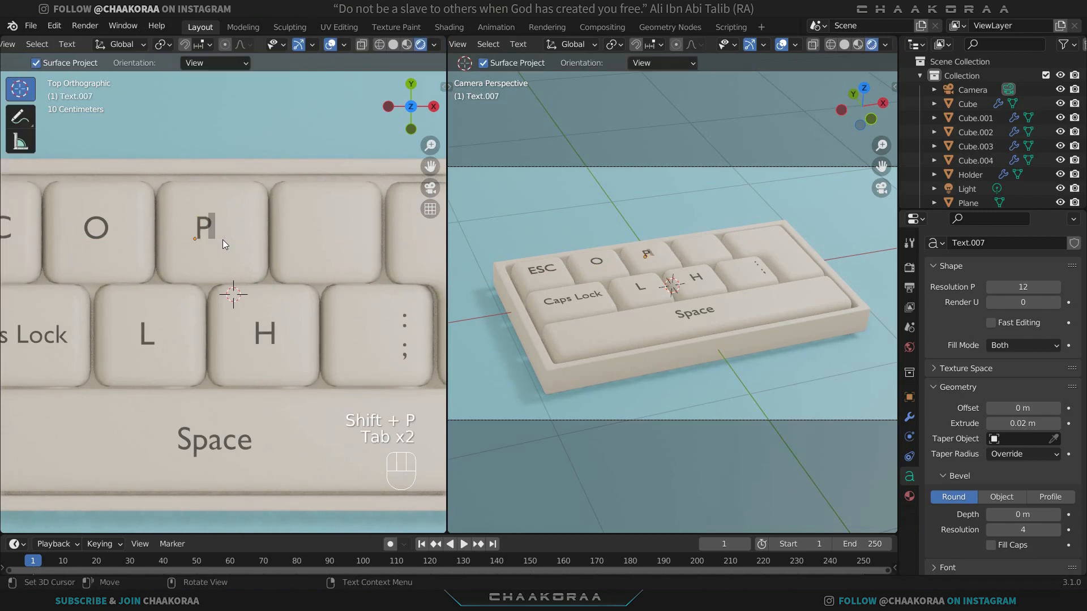
key("BackSpace")
key("BackSpace")
key("BackSpace")
type("R")
key("Tab")
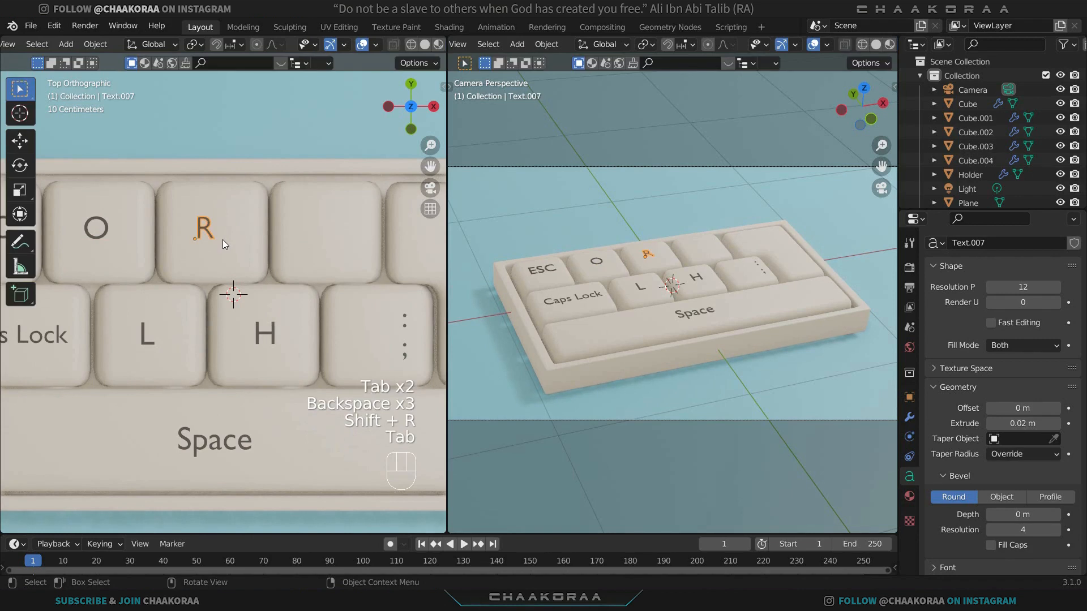
key("g")
left_click(228, 239)
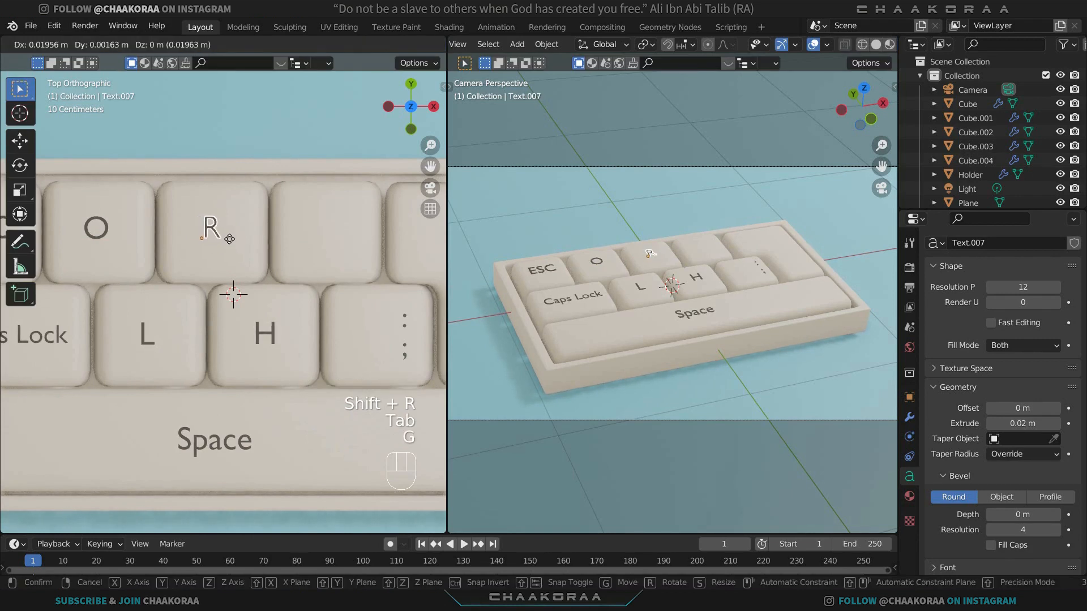
middle_click_drag(295, 276, 199, 295, "shift")
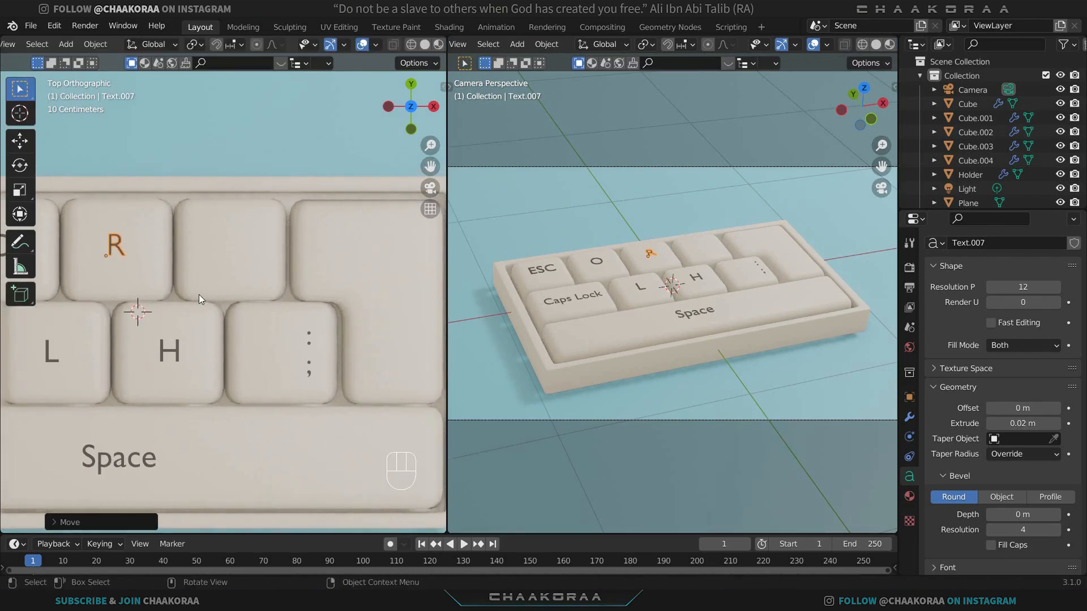
key("Tab")
key("BackSpace")
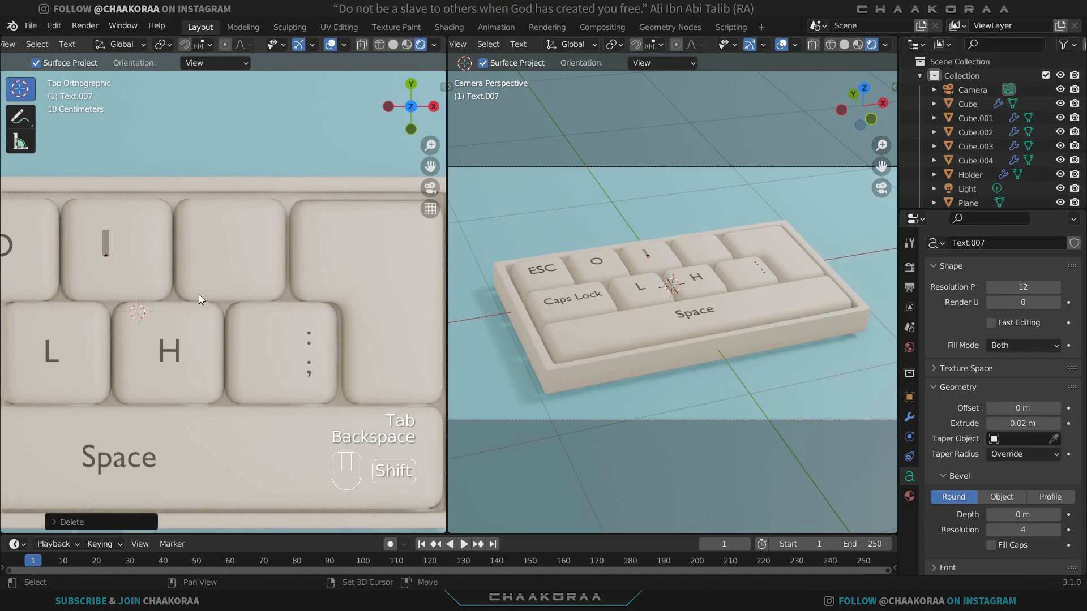
type("P")
key("Tab")
key("x")
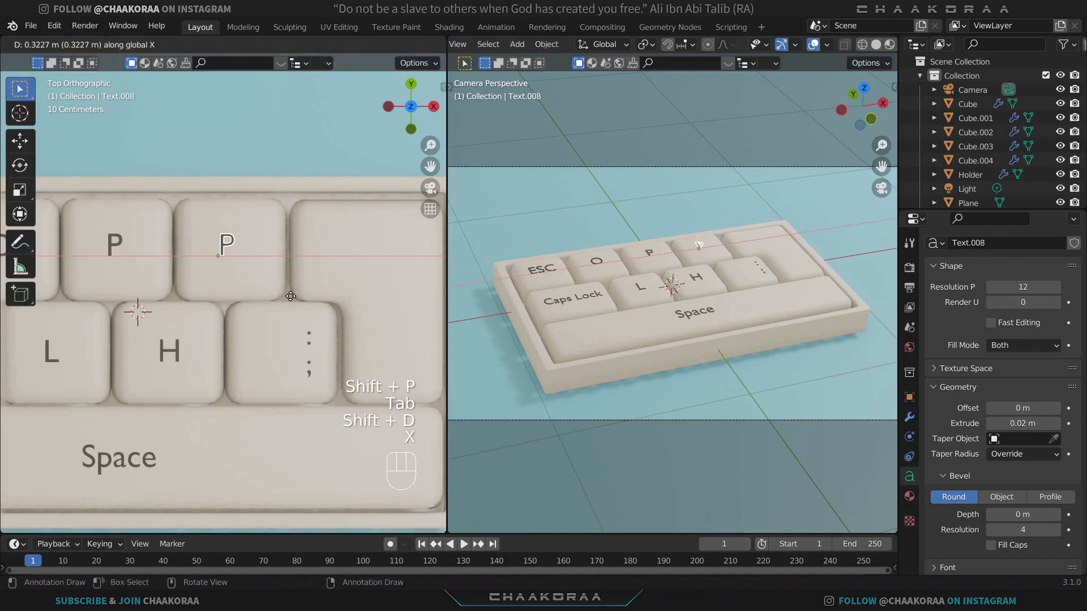
left_click(253, 258)
key("Tab")
key("BackSpace")
key("BackSpace")
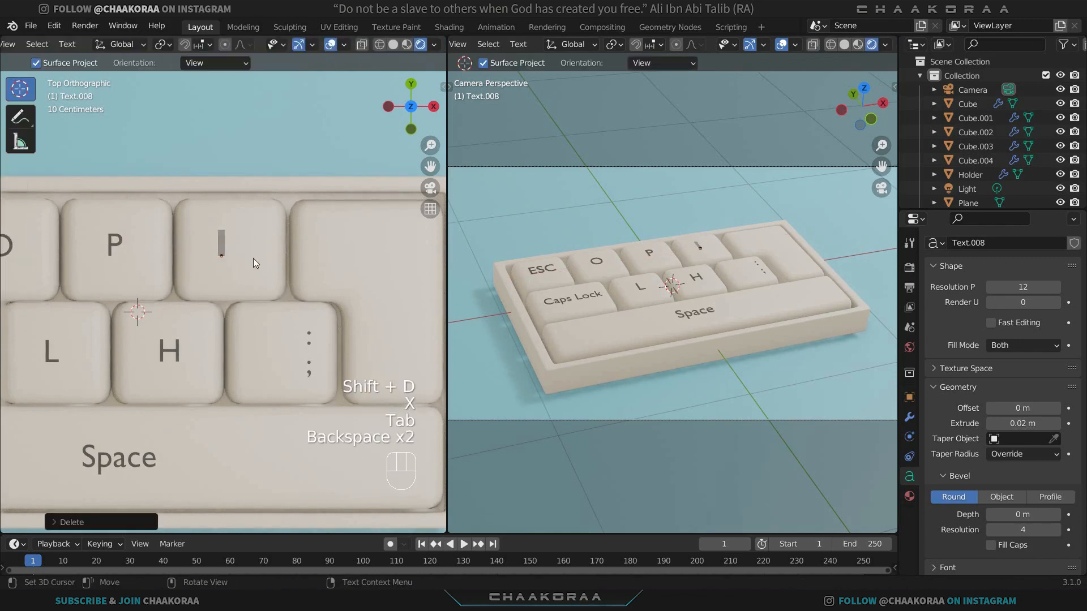
type("}")
key("Return")
type("]")
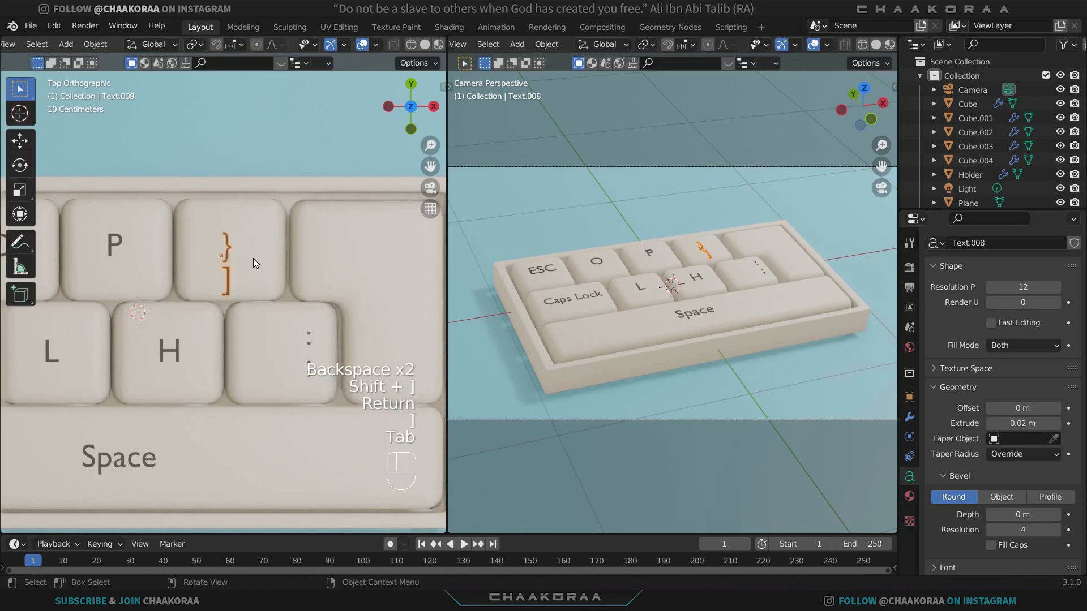
key("Tab")
key("s")
left_click(250, 243)
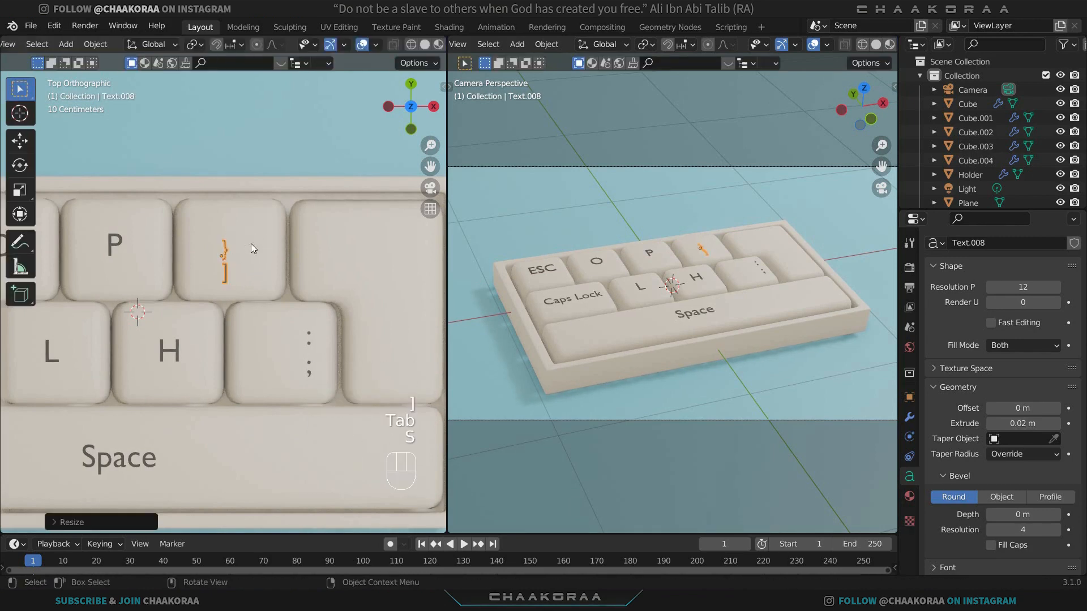
key("g")
left_click(282, 227)
left_click(148, 463)
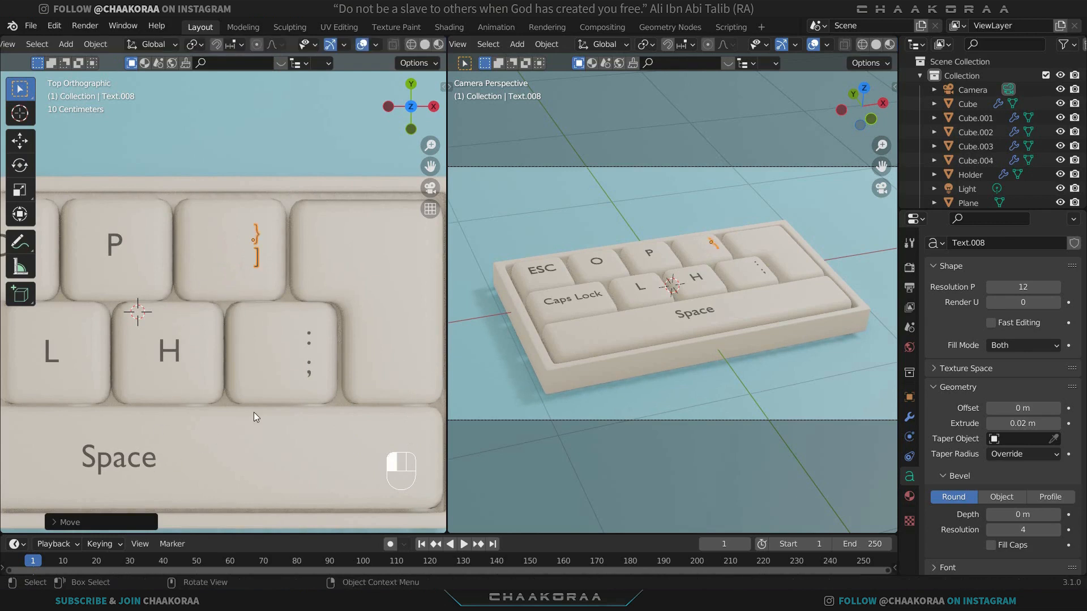
middle_click_drag(204, 408, 130, 391, "shift")
scroll(170, 397, "down", 1)
key("shift+d")
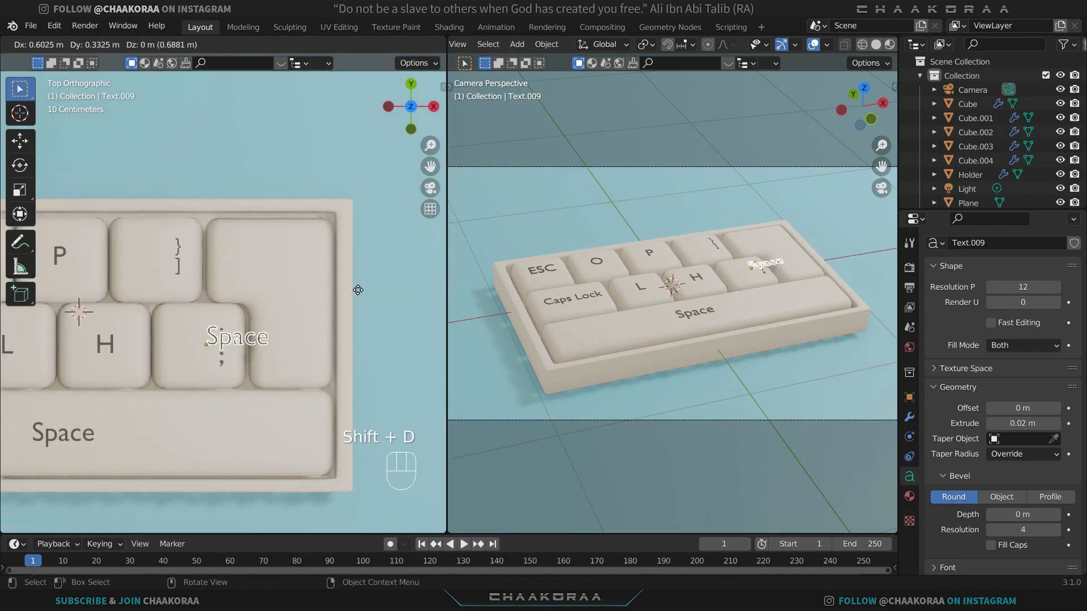
left_click(395, 250)
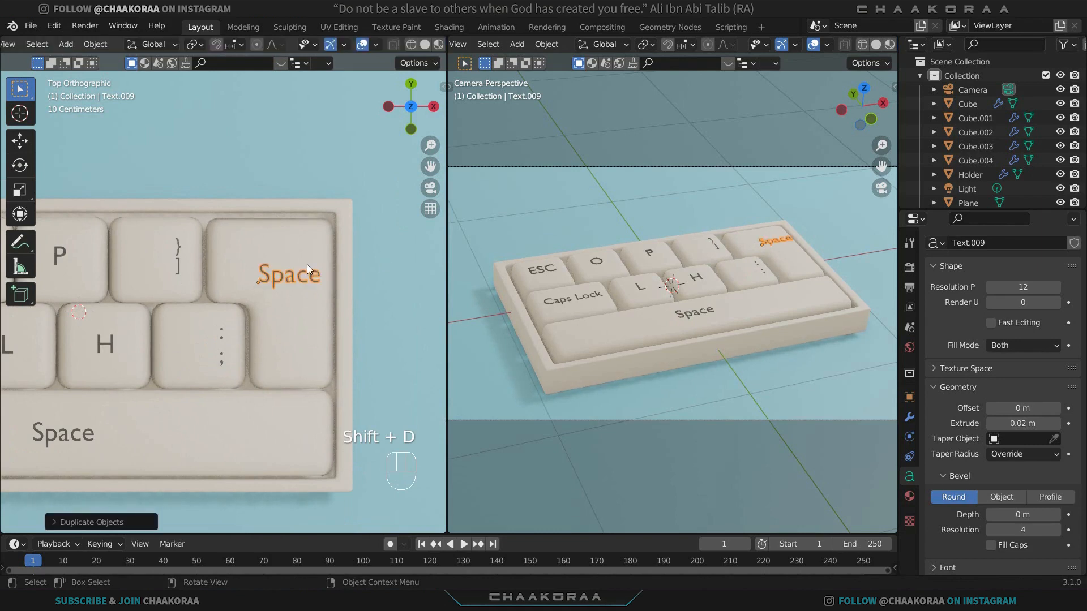
key("Tab")
key("BackSpace")
key("BackSpace")
key("BackSpace")
key("BackSpace")
key("BackSpace")
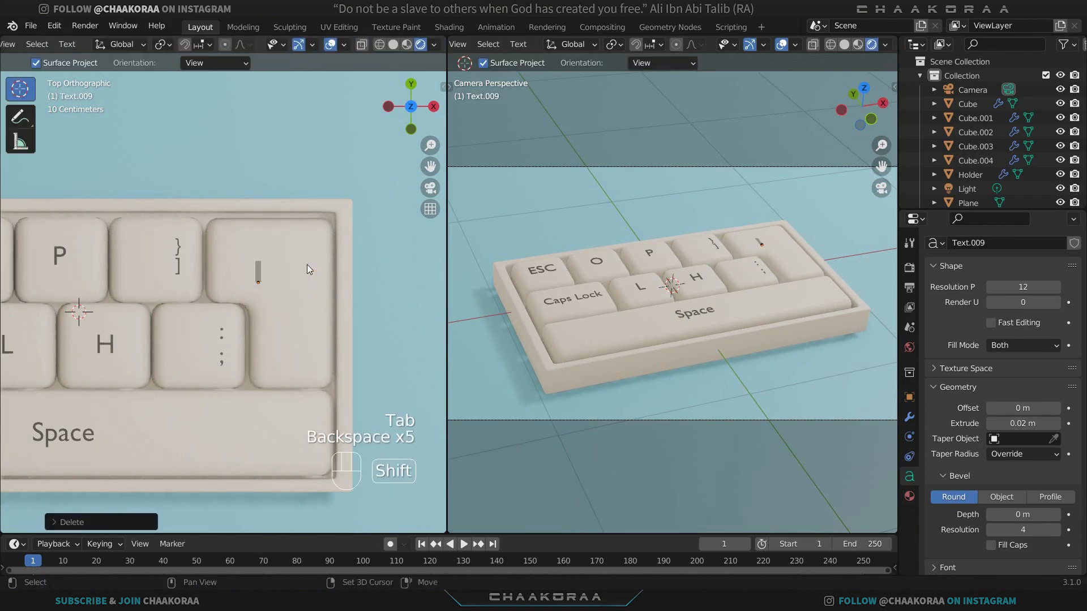
type("Enter")
key("Tab")
key("g")
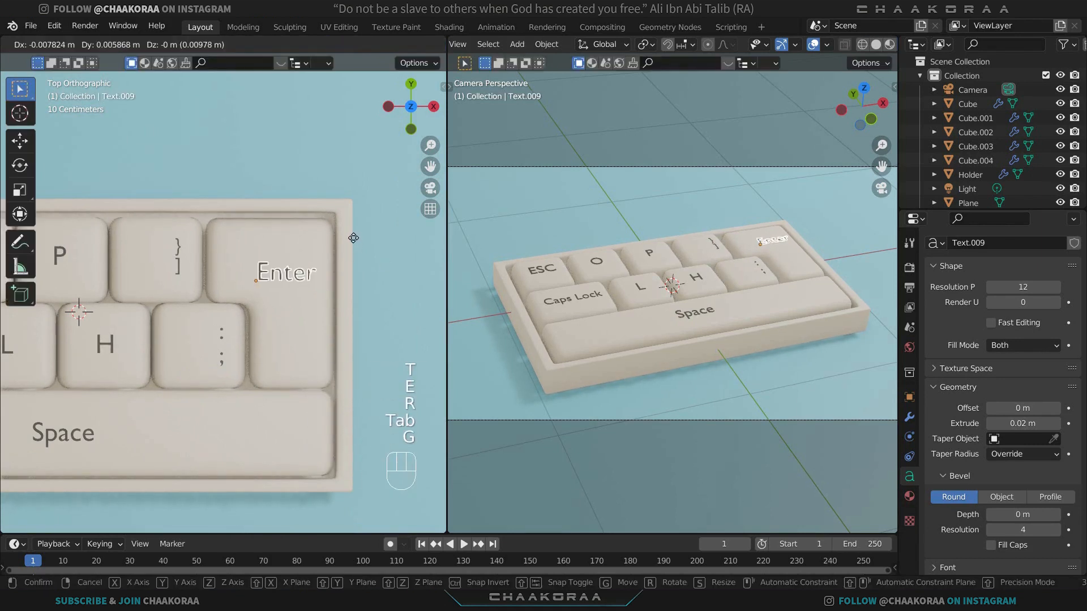
left_click(344, 239)
middle_click_drag(263, 342, 222, 254)
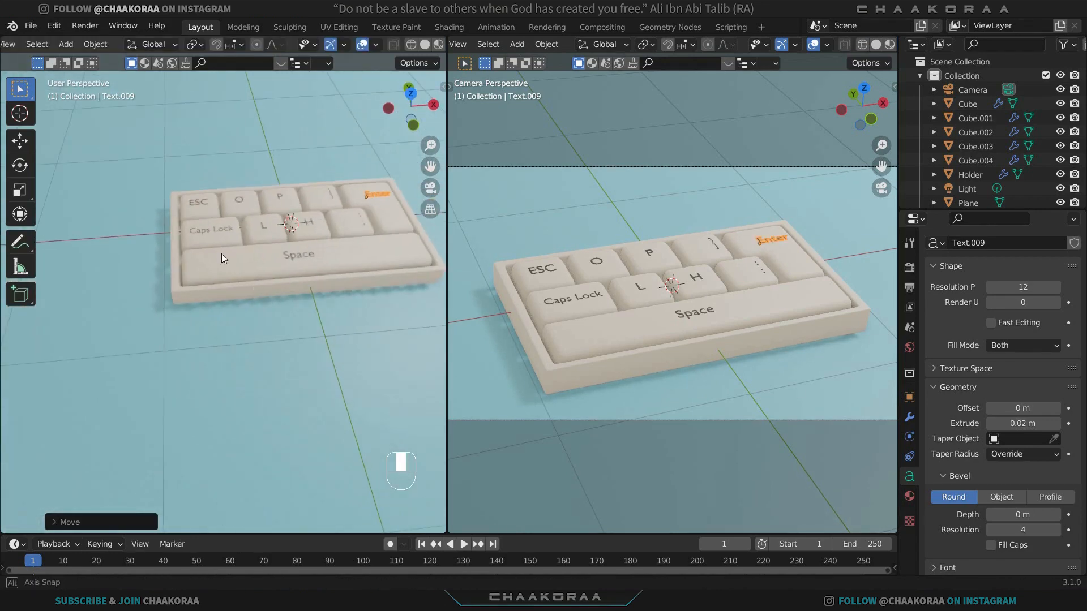
left_click(291, 348)
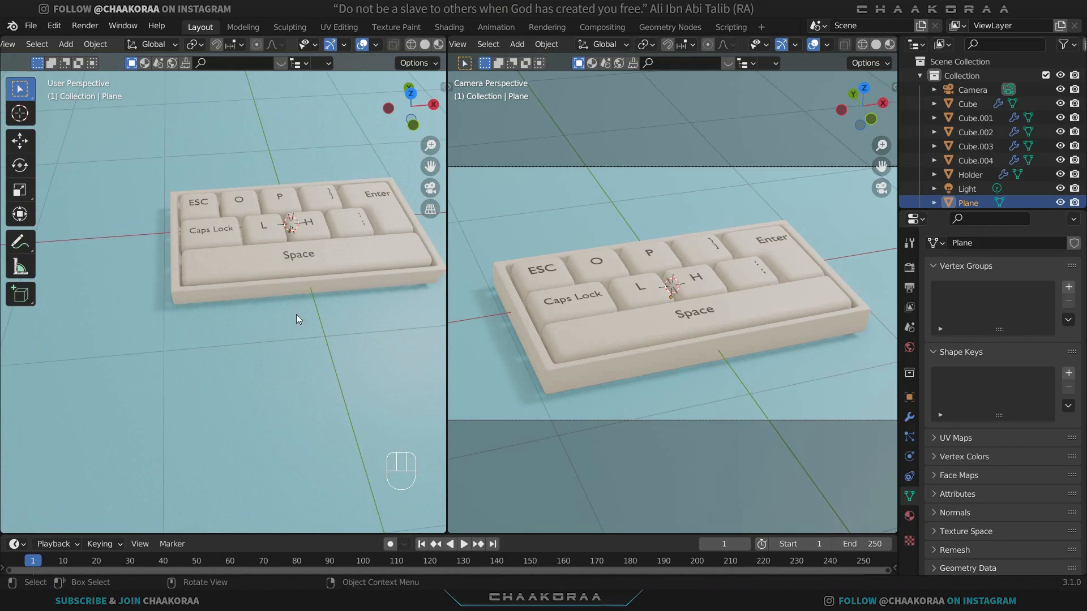
left_click(449, 26)
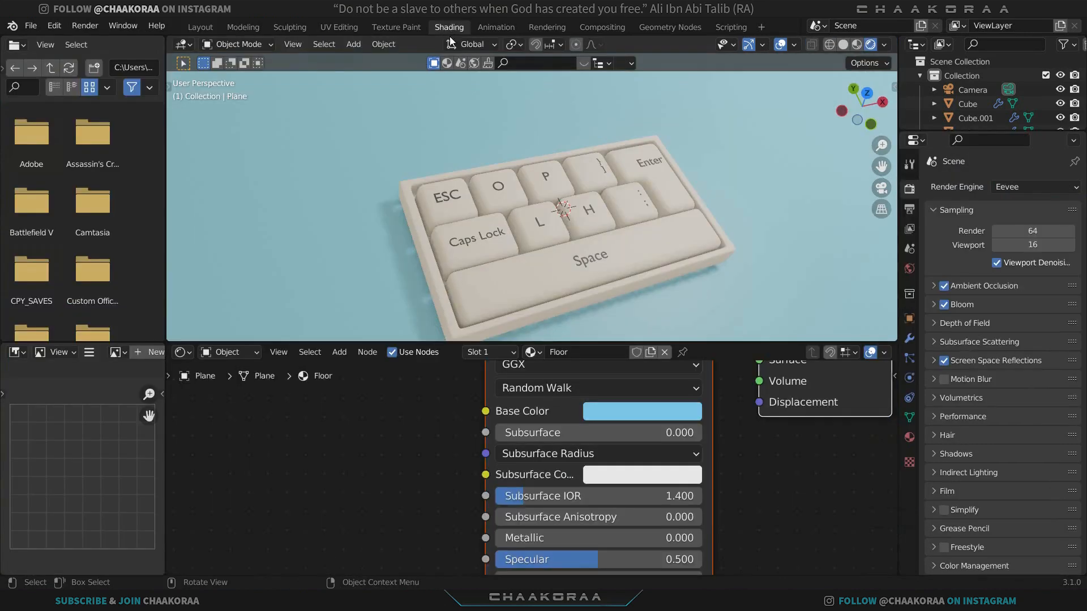
left_click(649, 162)
left_click(648, 163)
middle_click_drag(739, 544, 735, 428)
scroll(572, 498, "up", 6)
middle_click_drag(572, 501, 458, 484)
left_click_drag(565, 447, 716, 440)
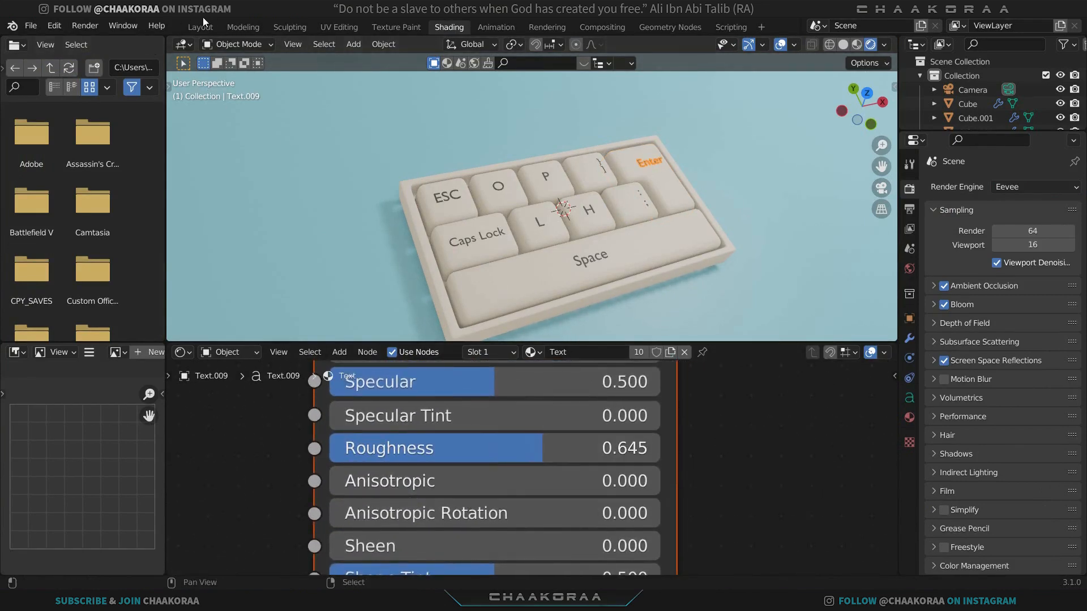
scroll(226, 284, "down", 6)
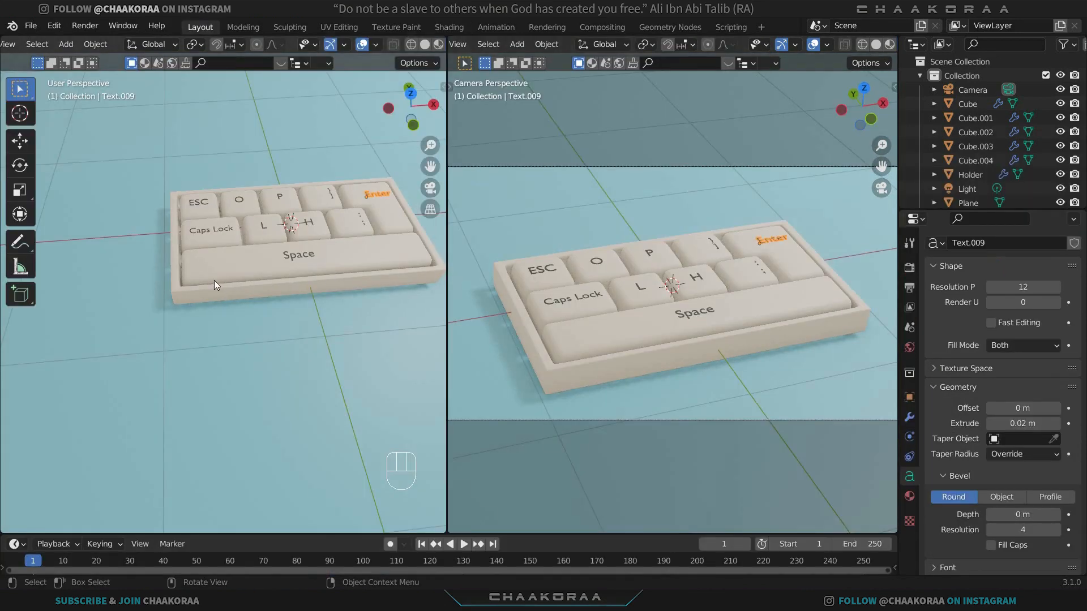
middle_click_drag(234, 269, 212, 321, "shift")
scroll(212, 320, "down", 2)
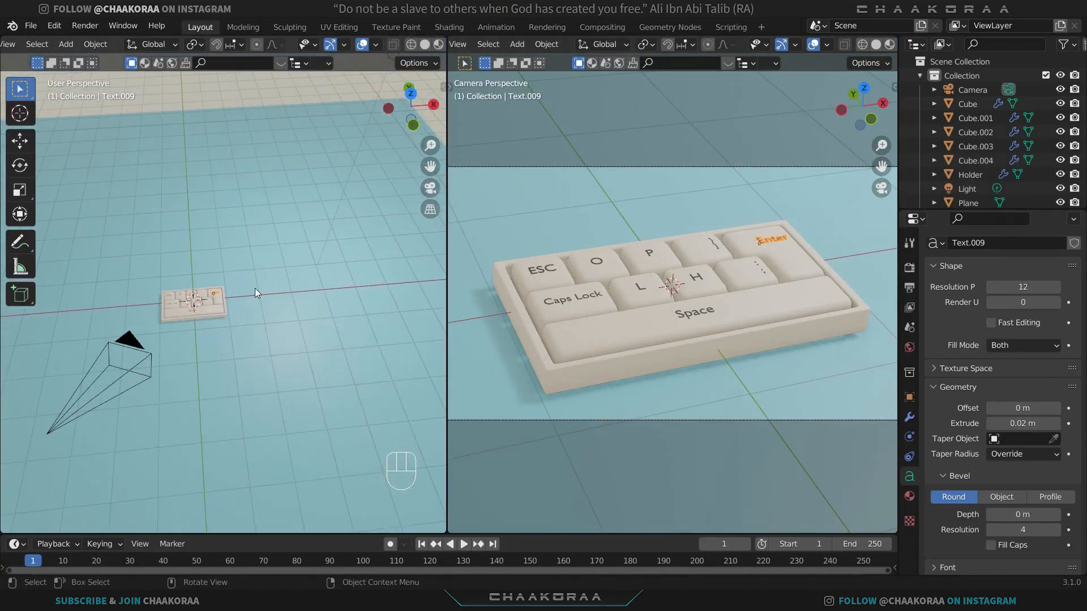
left_click(287, 290)
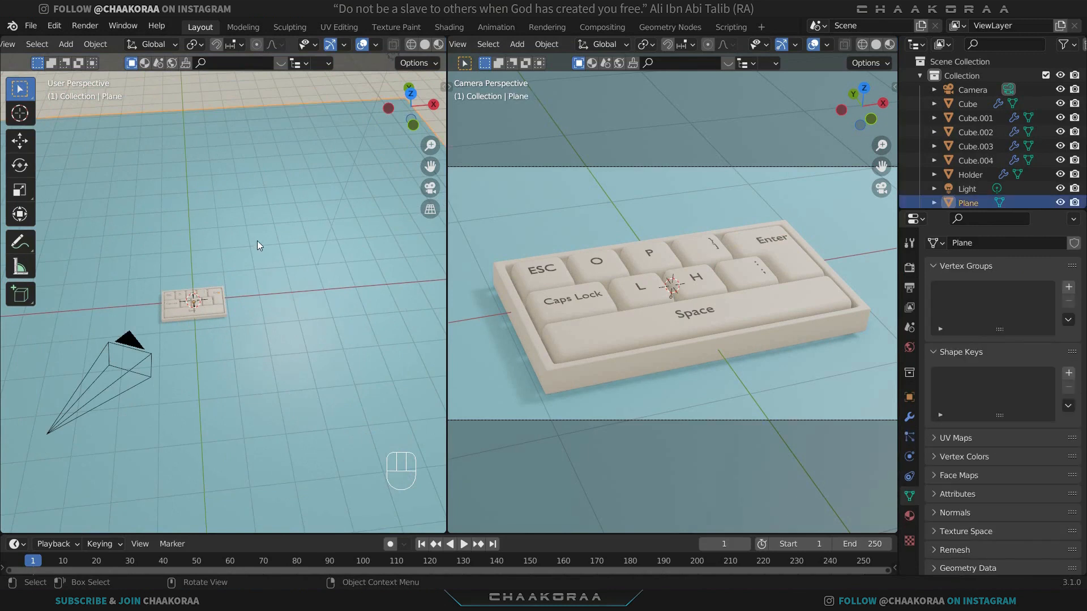
key("shift+a")
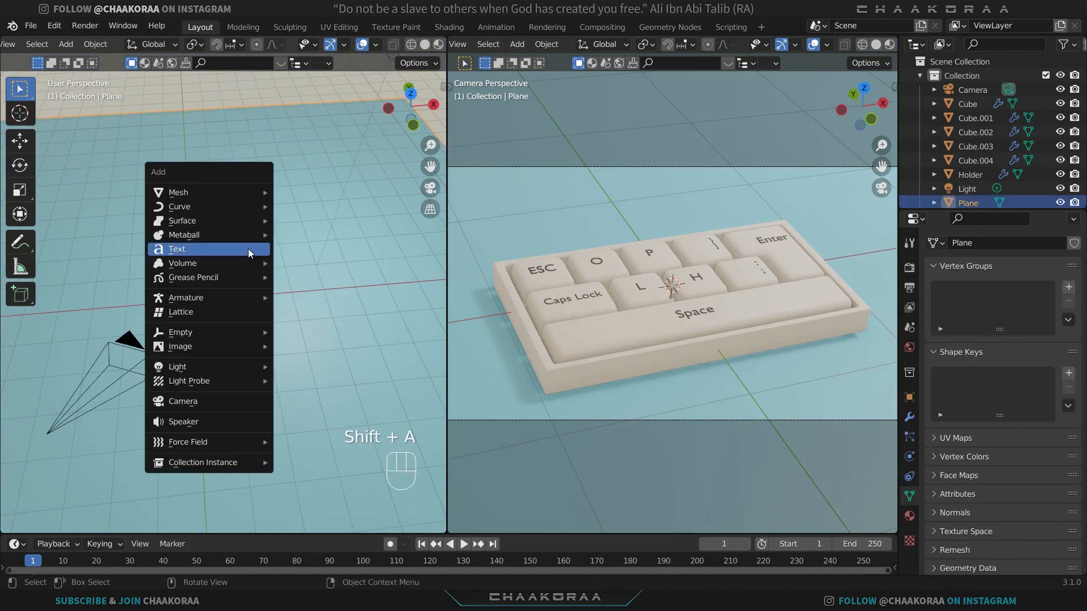
mouse_move(223, 367)
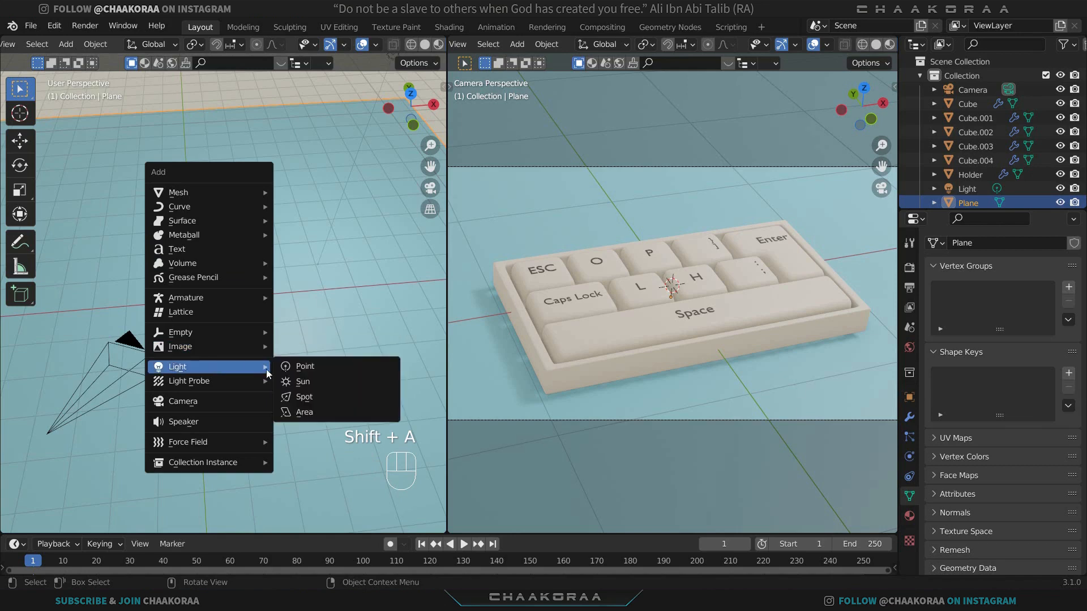
left_click(324, 410)
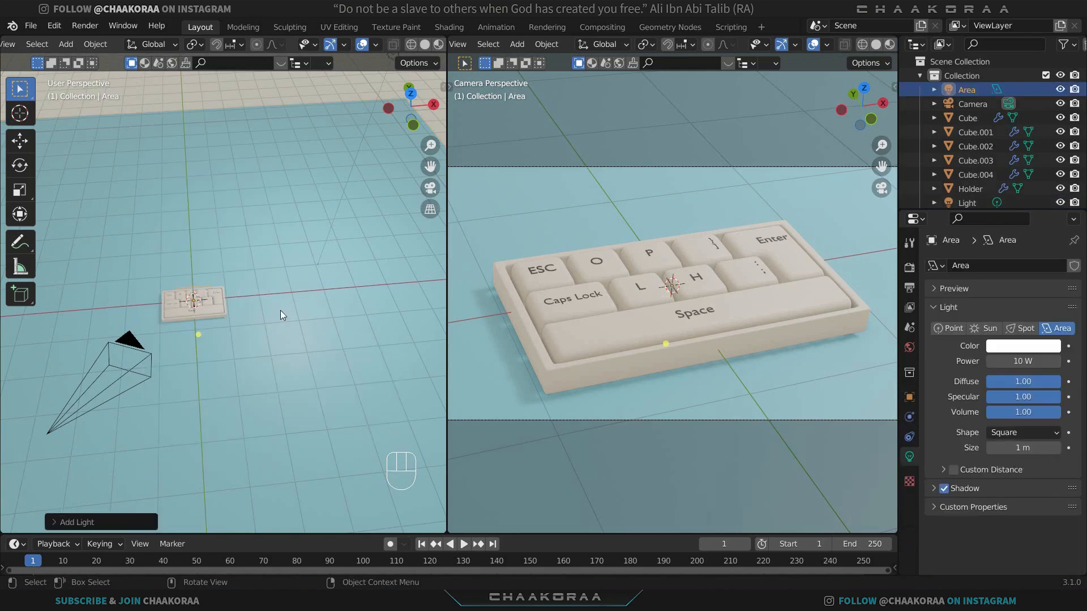
scroll(270, 310, "down", 2)
key("g")
key("z")
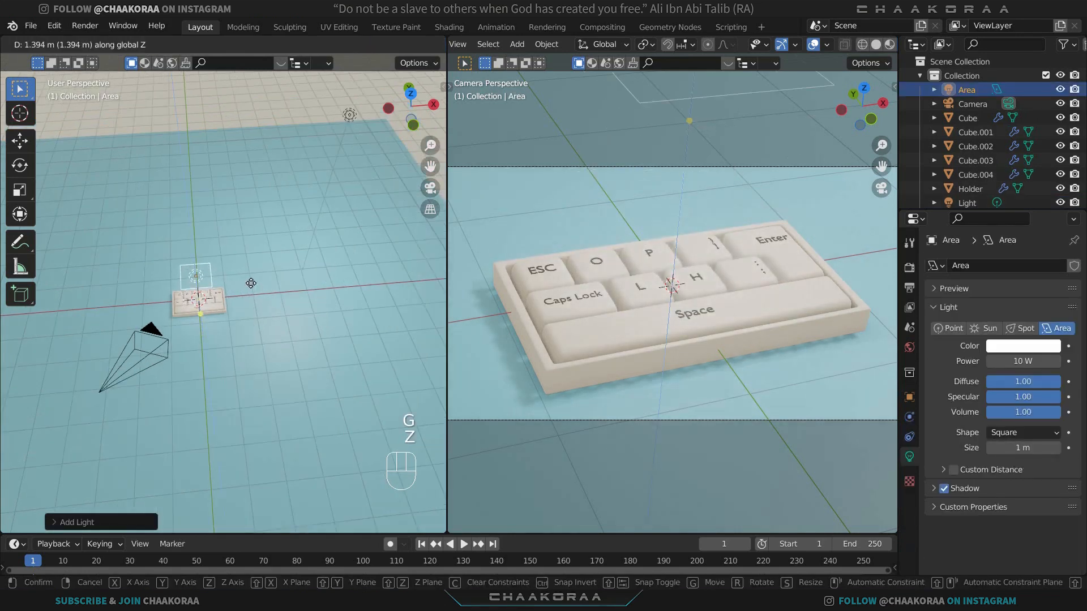
left_click(251, 278)
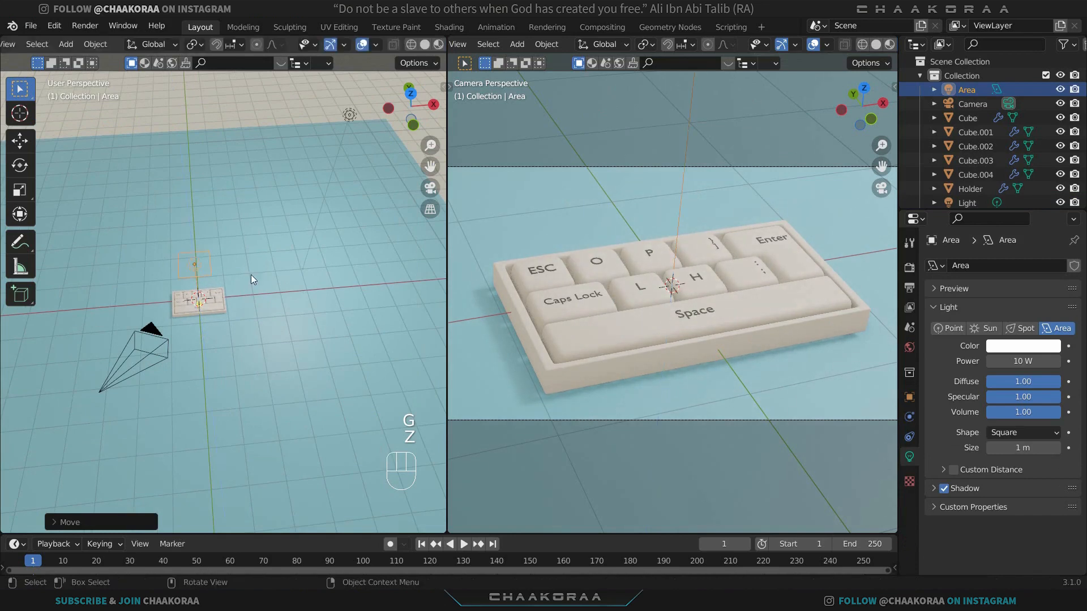
key("KP_1")
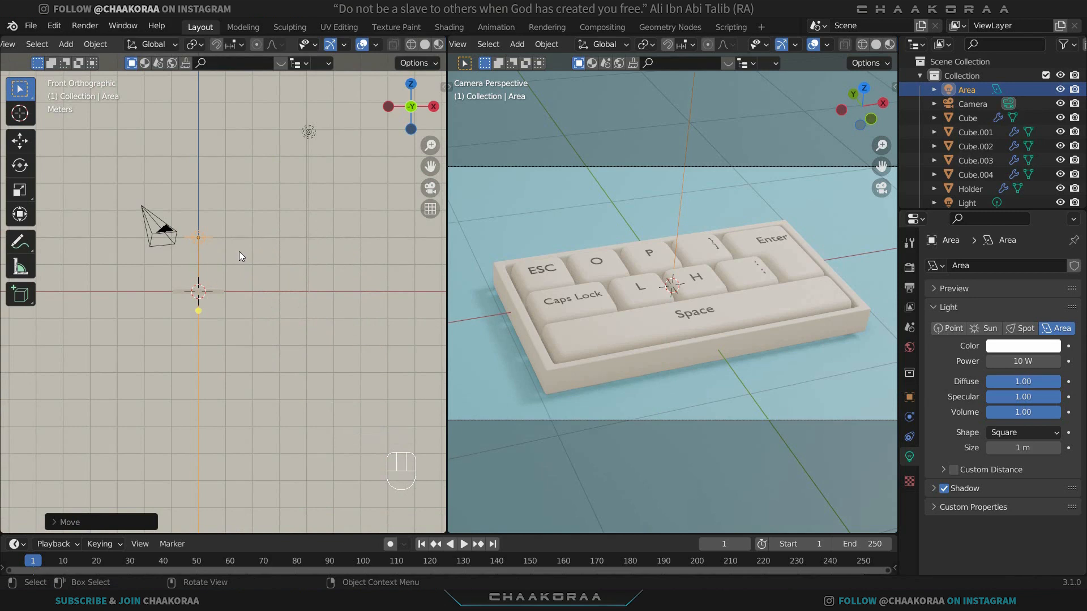
key("r")
key("z")
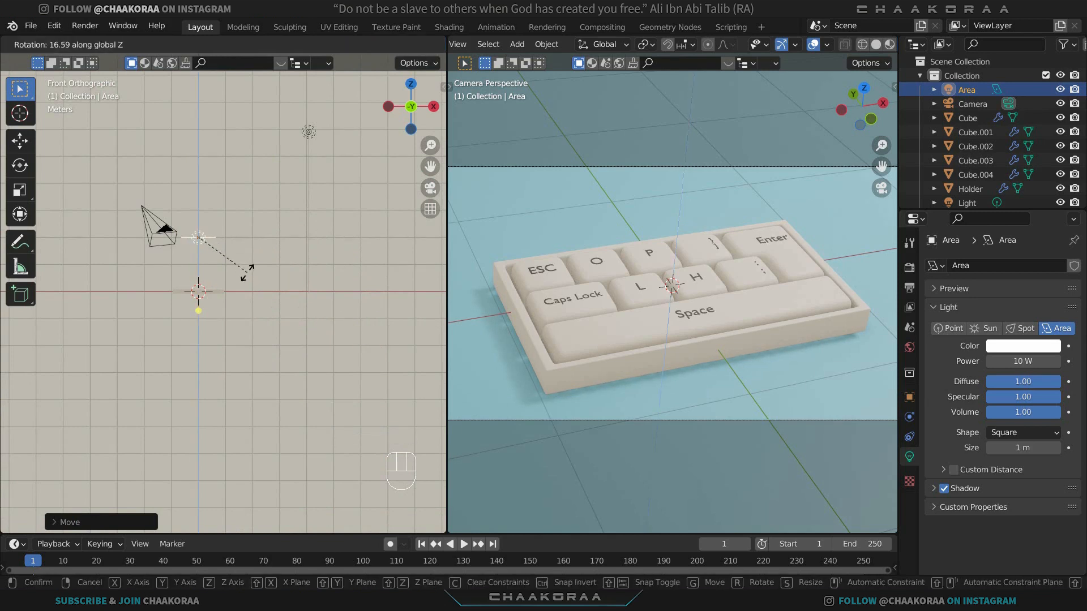
key("x")
key("y")
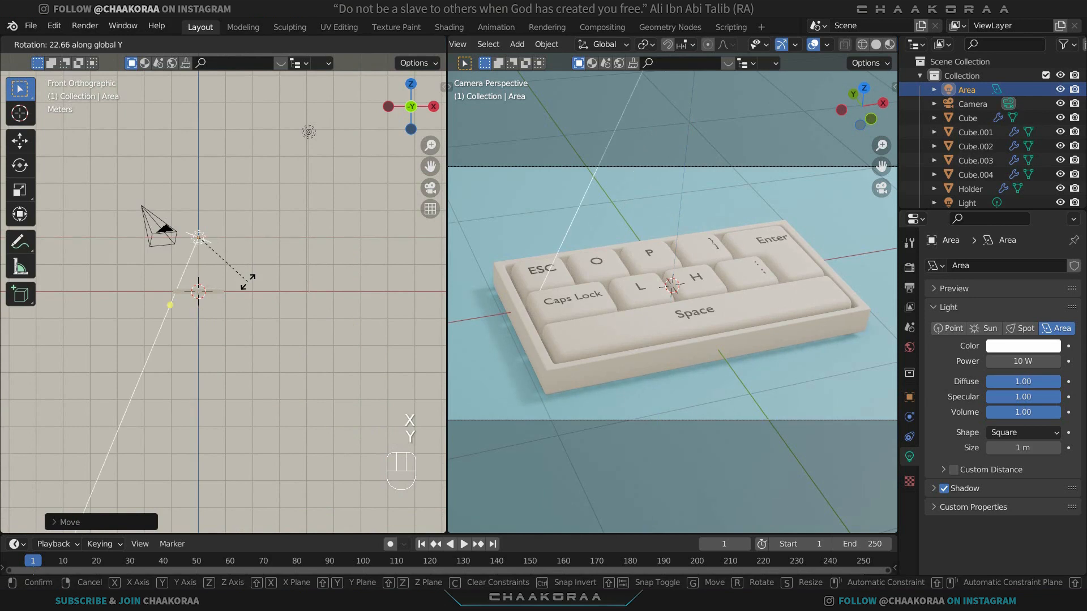
key("KP_4")
key("KP_5")
key("KP_Enter")
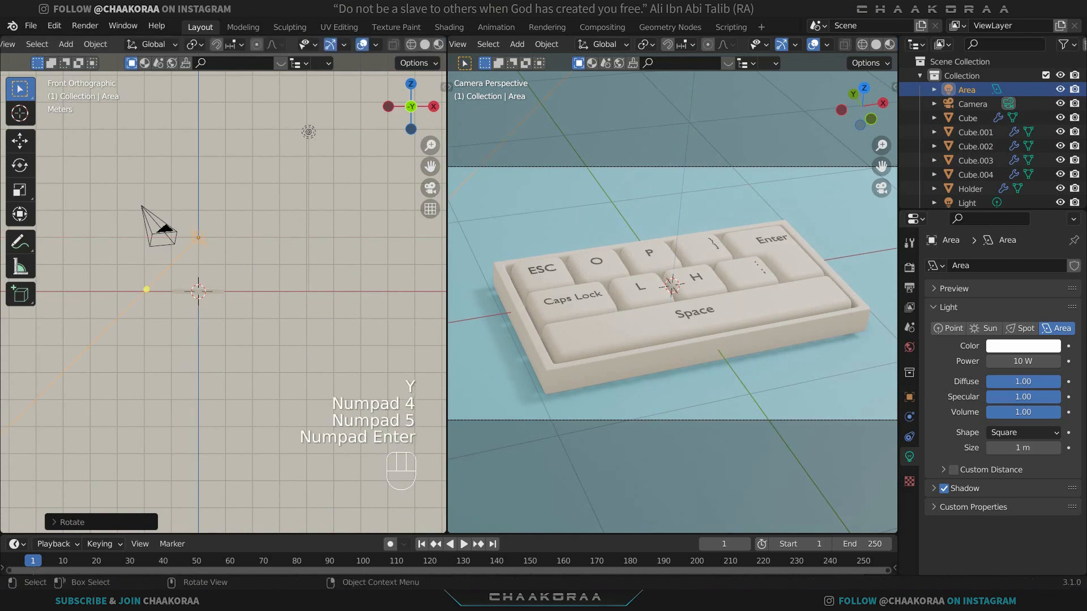
key("g")
key("x")
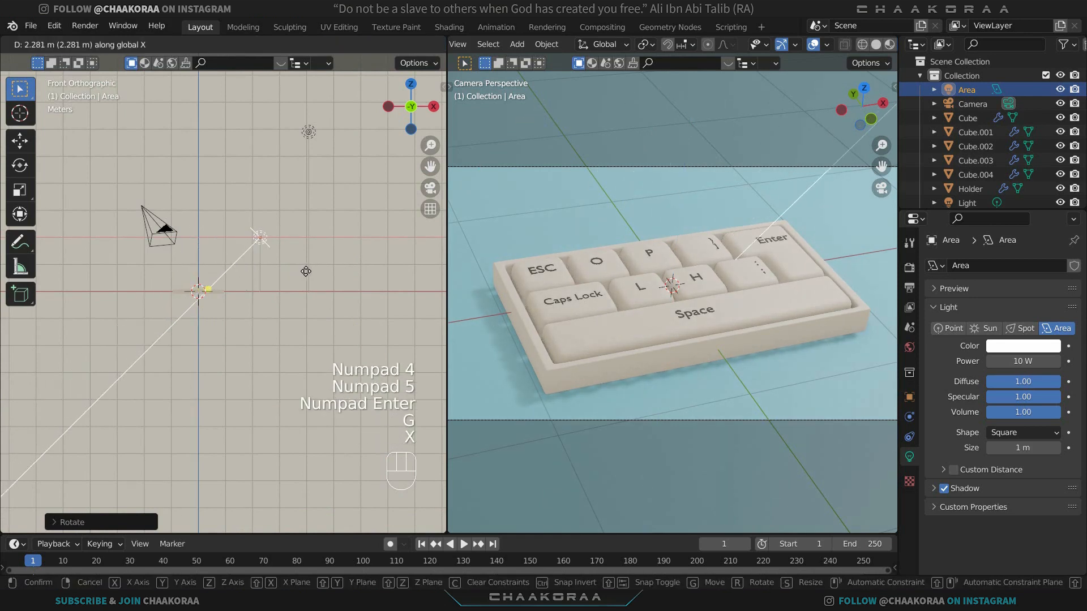
left_click(186, 272)
middle_click_drag(185, 272, 256, 315)
key("r")
key("z")
key("KP_4")
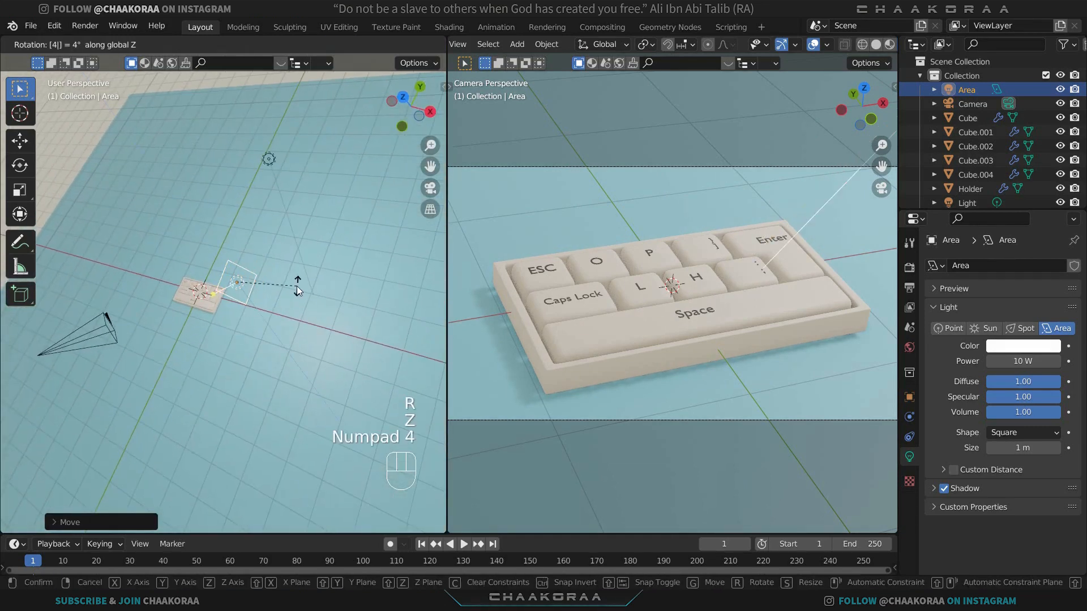
key("KP_5")
key("KP_Enter")
middle_click_drag(79, 266, 174, 275)
key("KP_7")
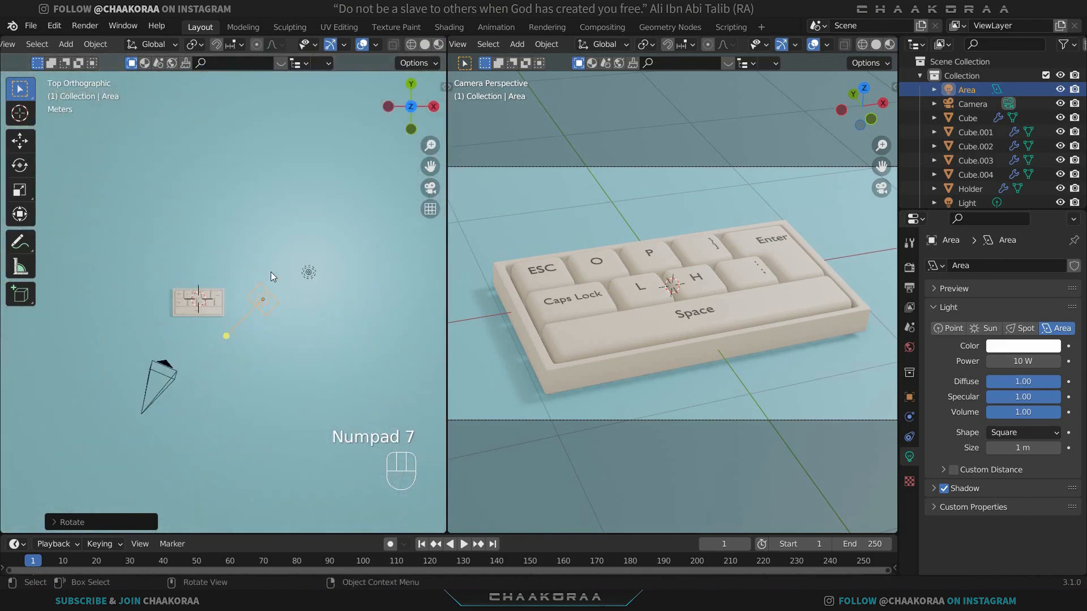
key("g")
left_click(354, 261)
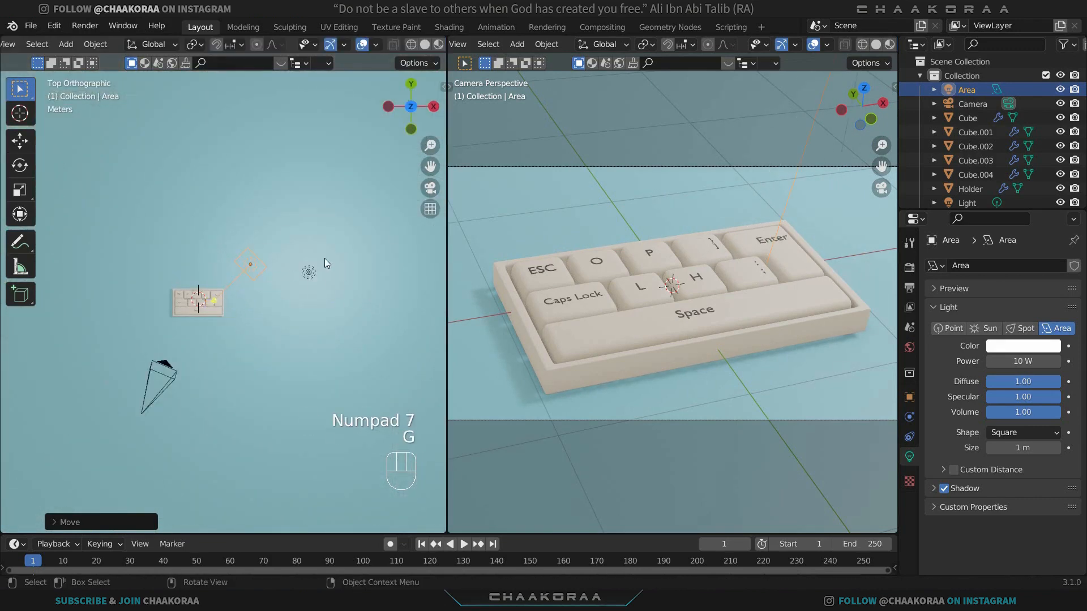
middle_click_drag(324, 258, 280, 233)
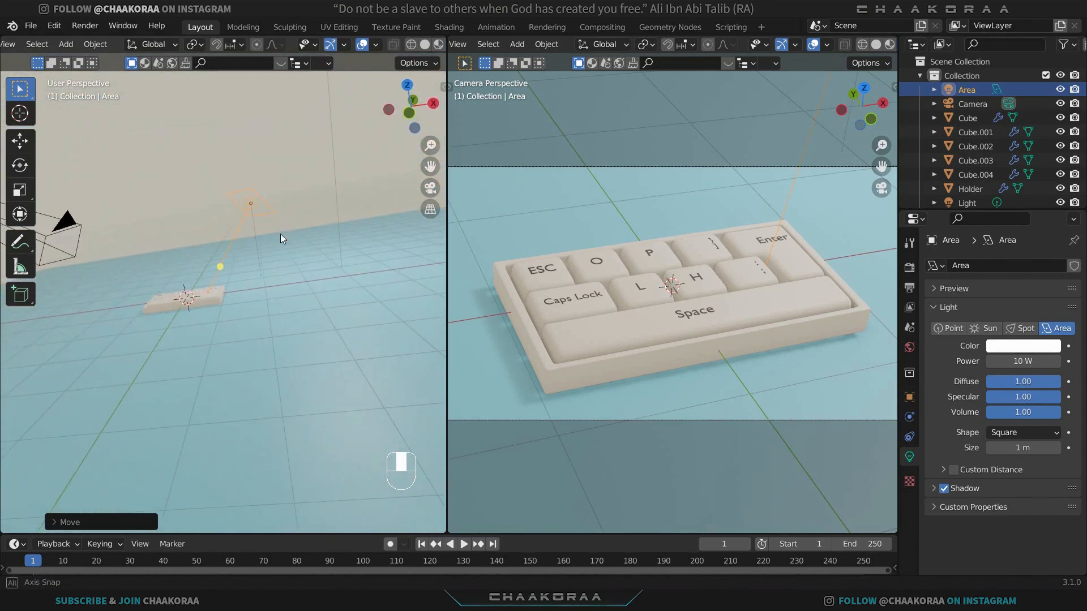
Step: Set the area light's Power to 100 W and its colour to pale cyan (HSV 0.515, 0.375, 1.0)
left_click(1018, 357)
type("100")
key("Return")
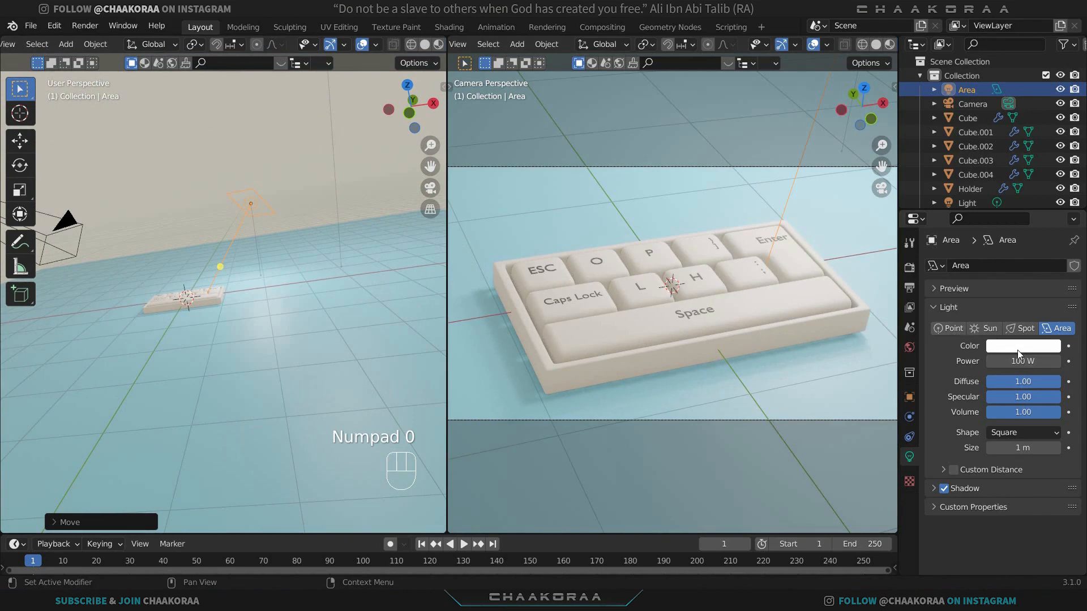
left_click(1017, 351)
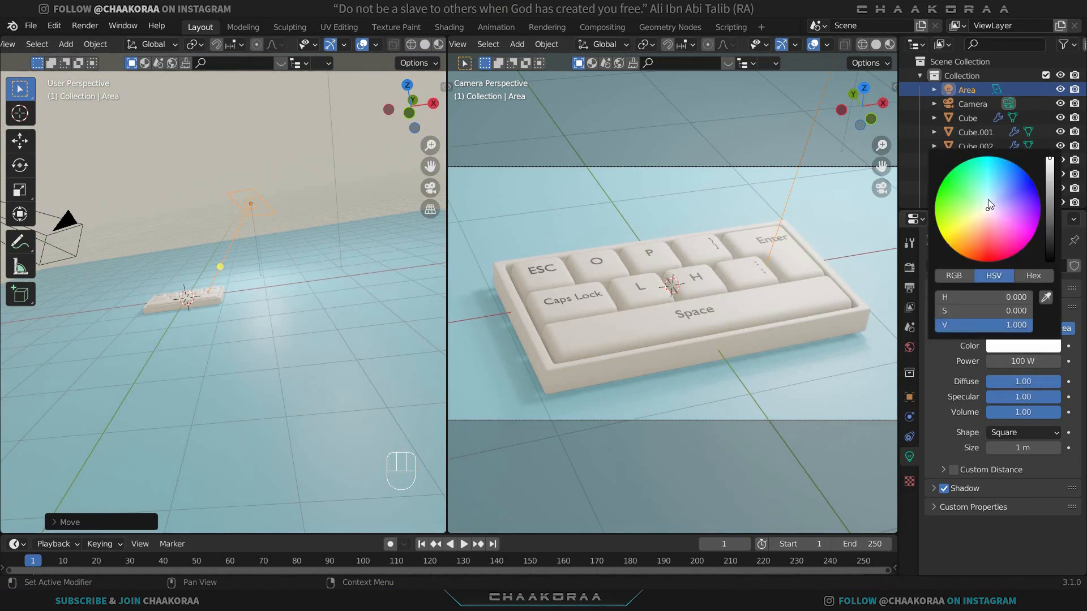
left_click_drag(987, 200, 987, 199)
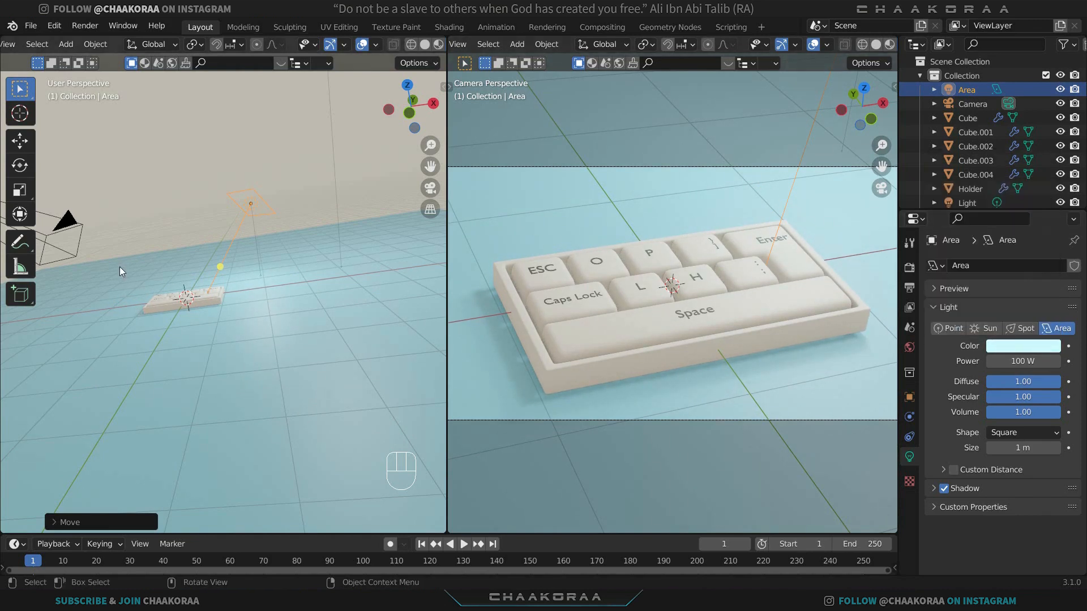
key("KP_7")
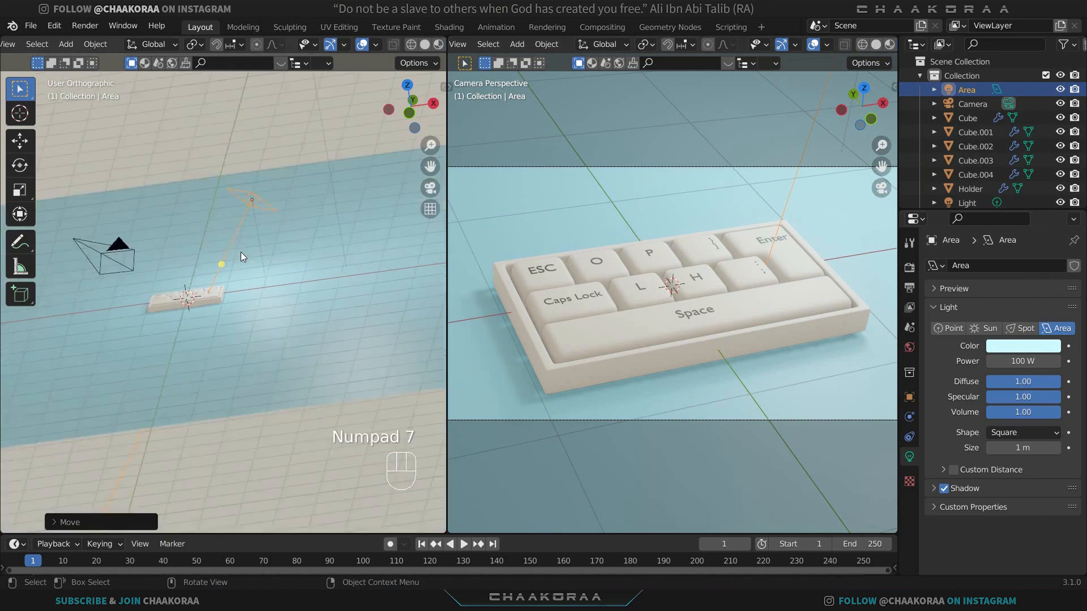
Step: Duplicate the area light, then rotate and place the copy on the keyboard's camera side
key("shift+d")
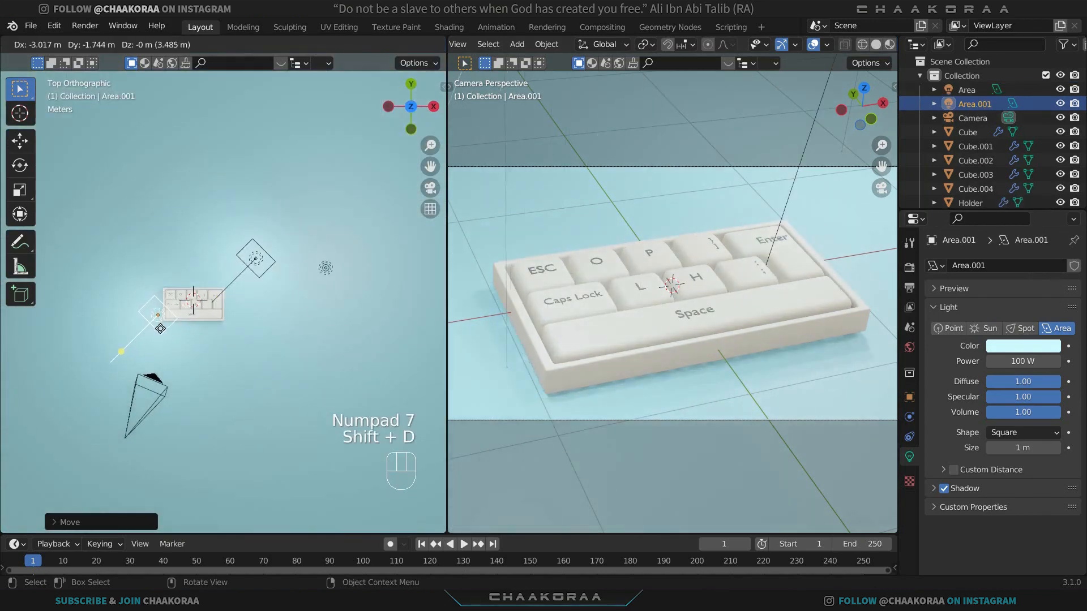
key("shift+d")
key("r")
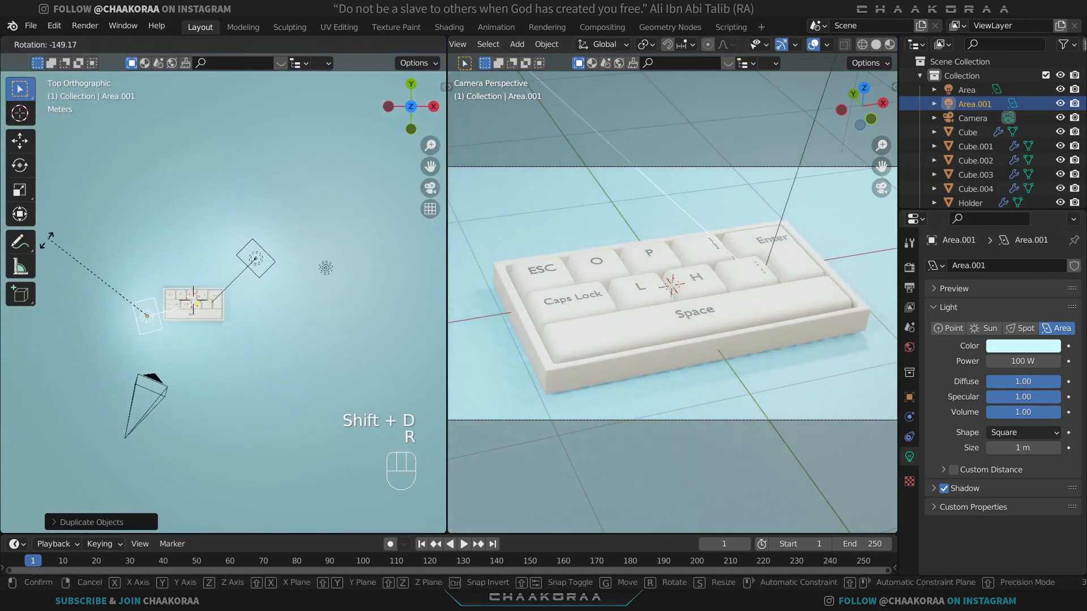
left_click(71, 308)
key("g")
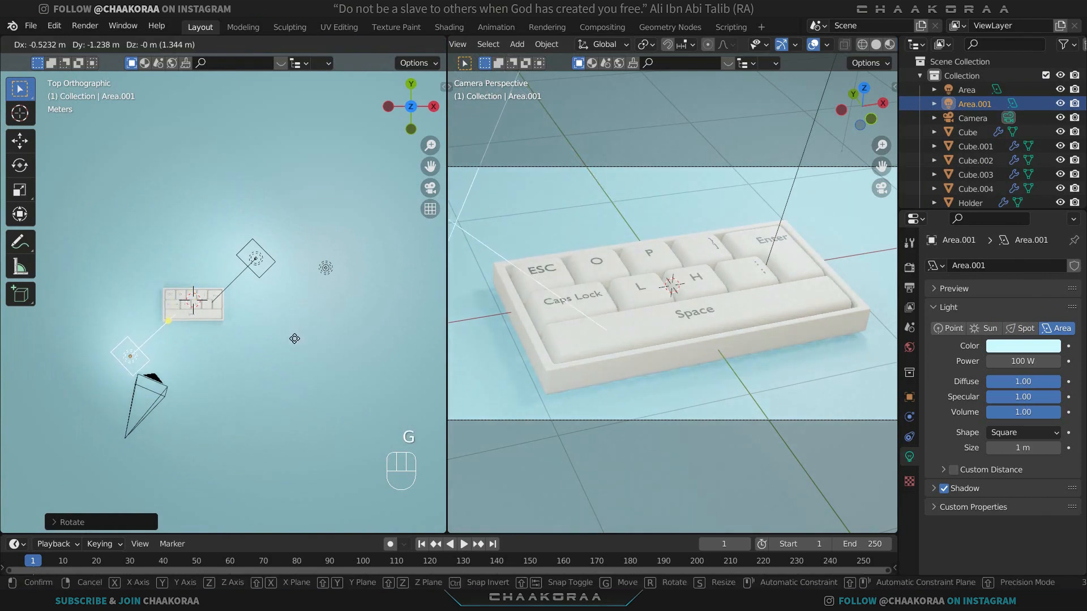
left_click(297, 333)
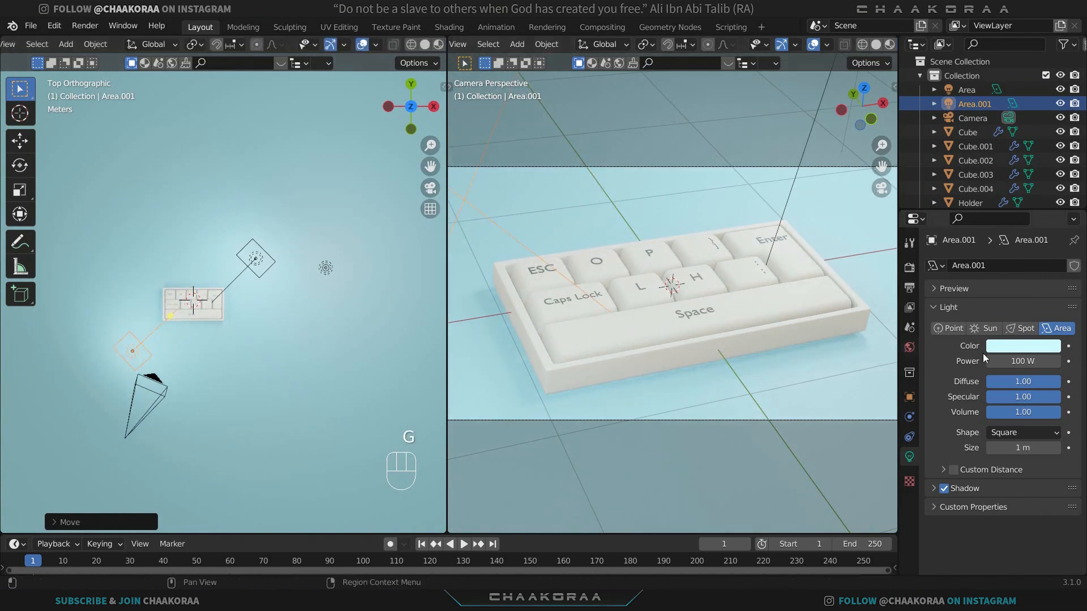
Step: Set the copied light to 20 W with a pale peach tint (HSV 0.021, 0.359, 1.0)
double_click(1022, 360)
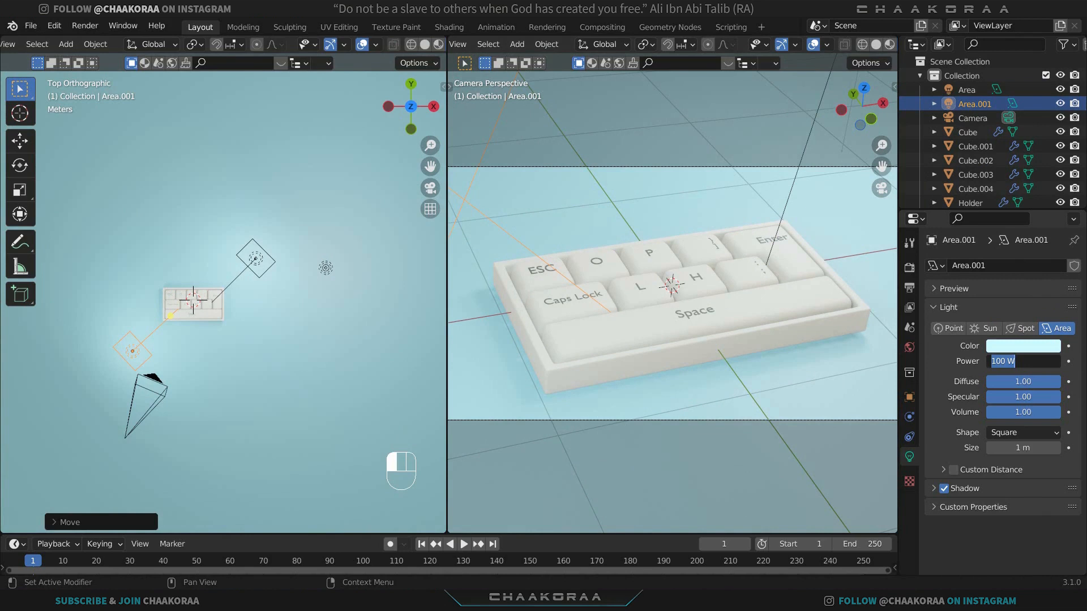
type("20")
key("Return")
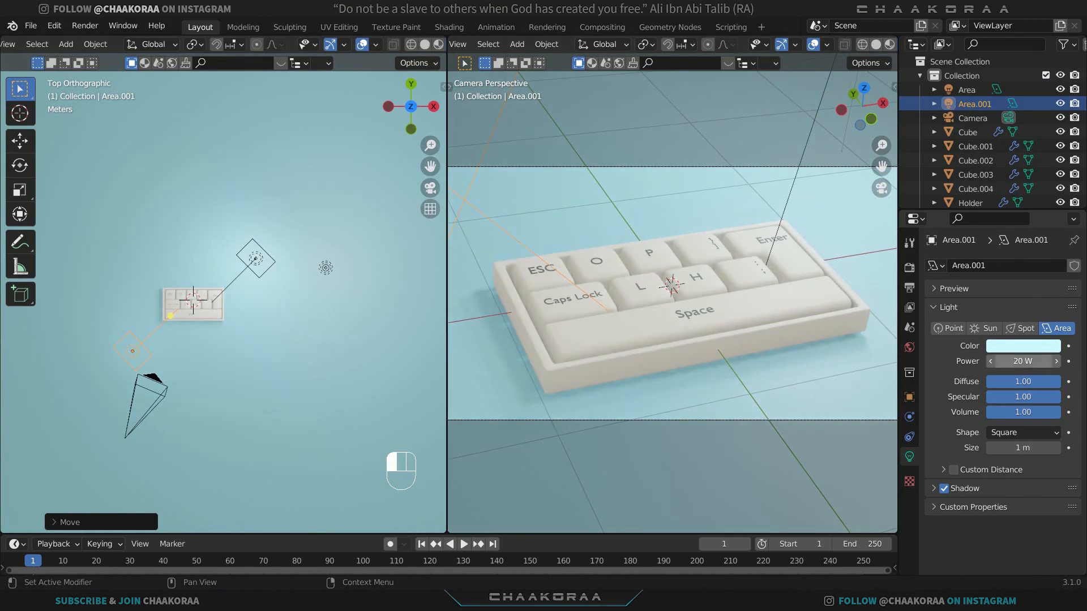
left_click(1022, 346)
left_click(984, 224)
left_click_drag(984, 223, 983, 220)
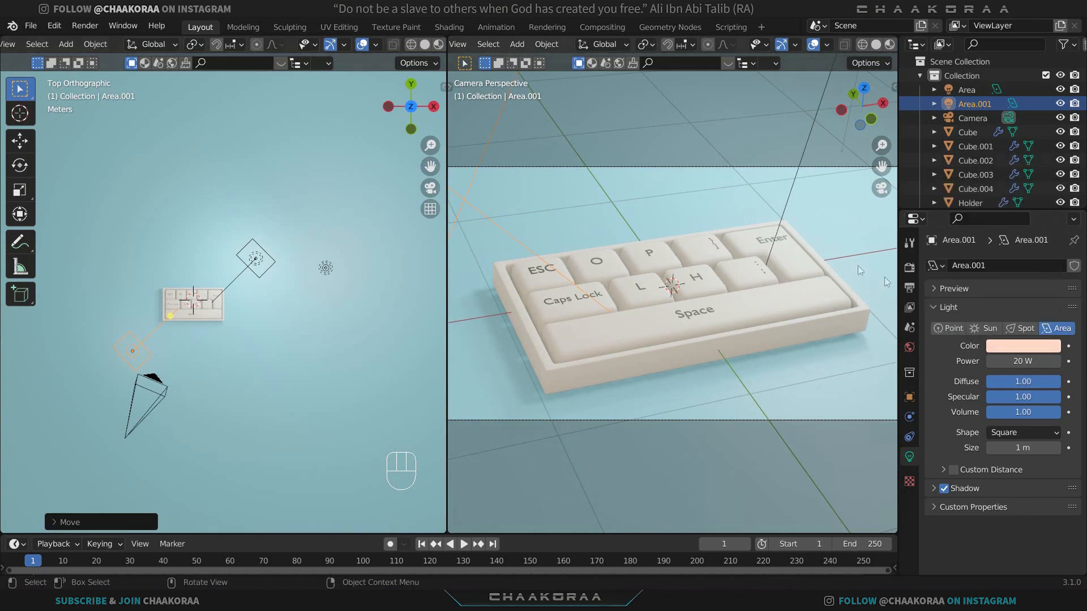
left_click(909, 347)
Step: Darken the World background colour to a dim warm grey (HSV 0.113, 0.266, 0.157)
left_click(1022, 362)
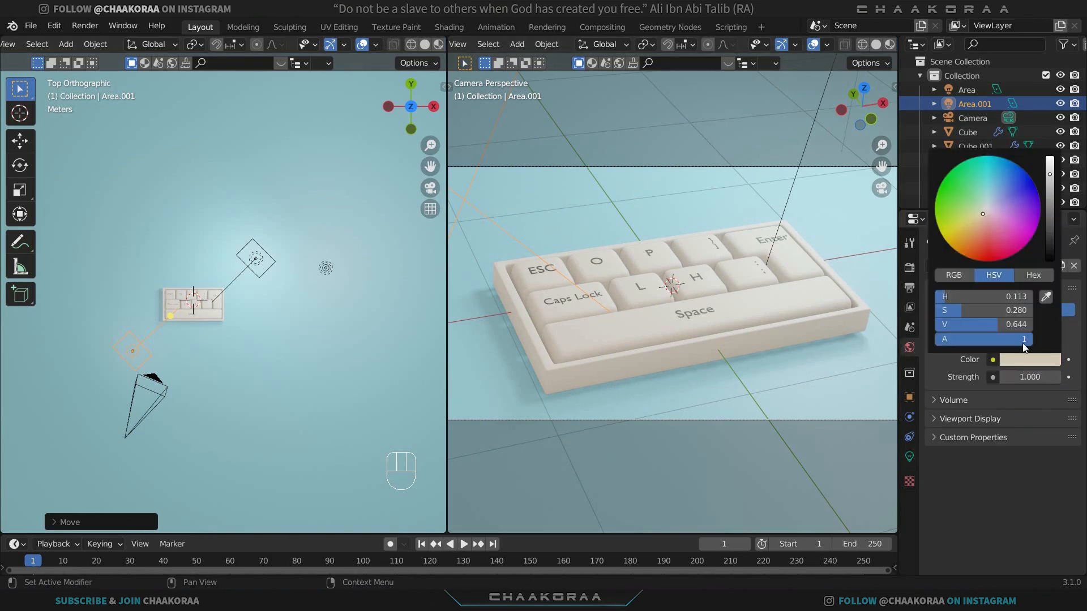
left_click_drag(1052, 180, 1051, 215)
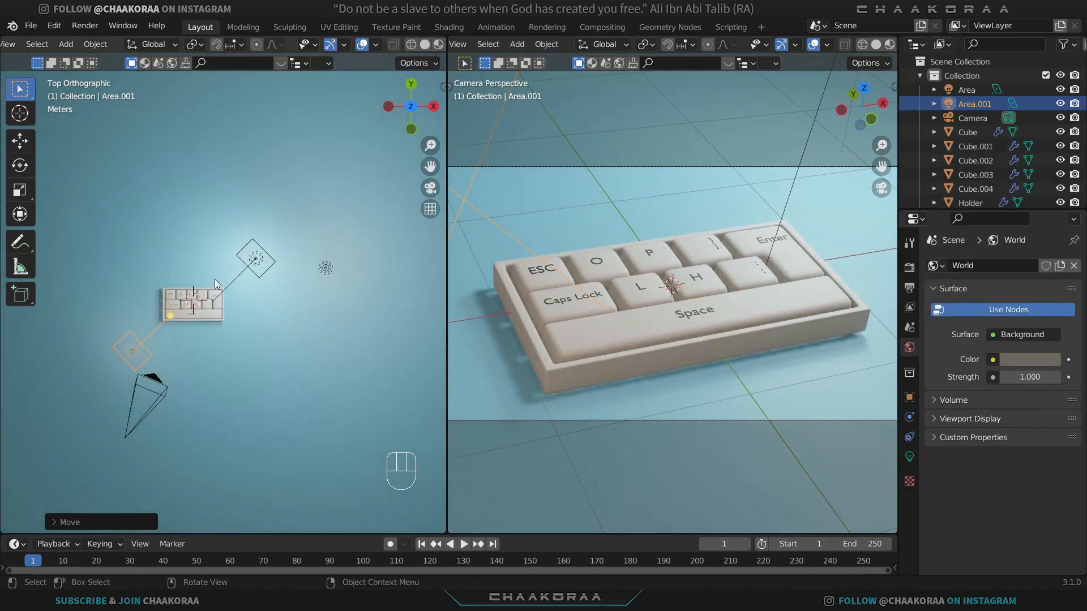
key("shift+a")
Step: Add a new area light and raise it straight up along Z above the keyboard
mouse_move(216, 283)
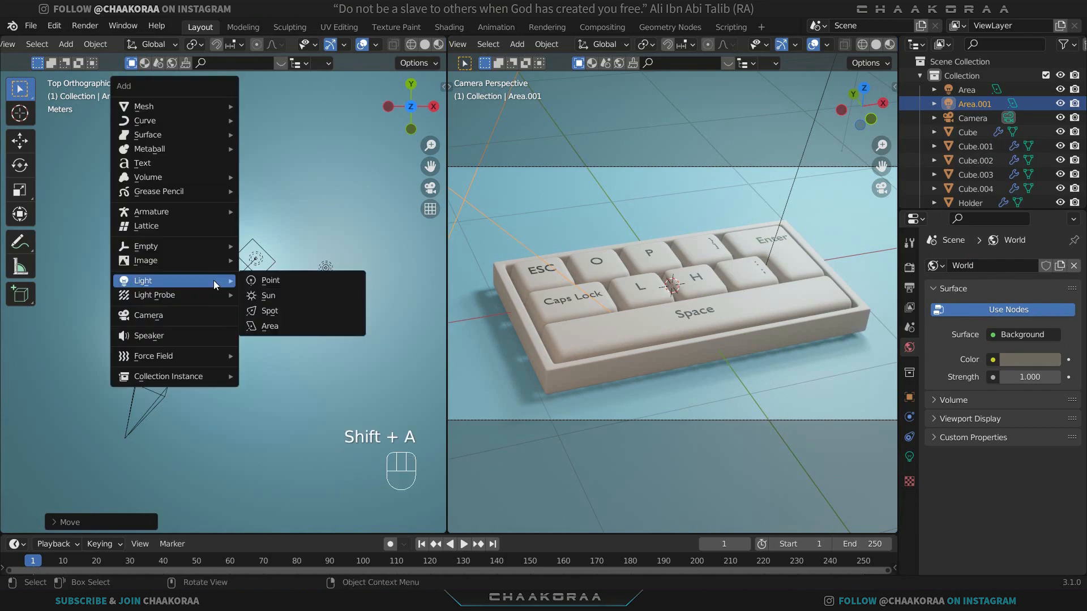
left_click(266, 325)
middle_click_drag(273, 326, 229, 214)
key("g")
key("z")
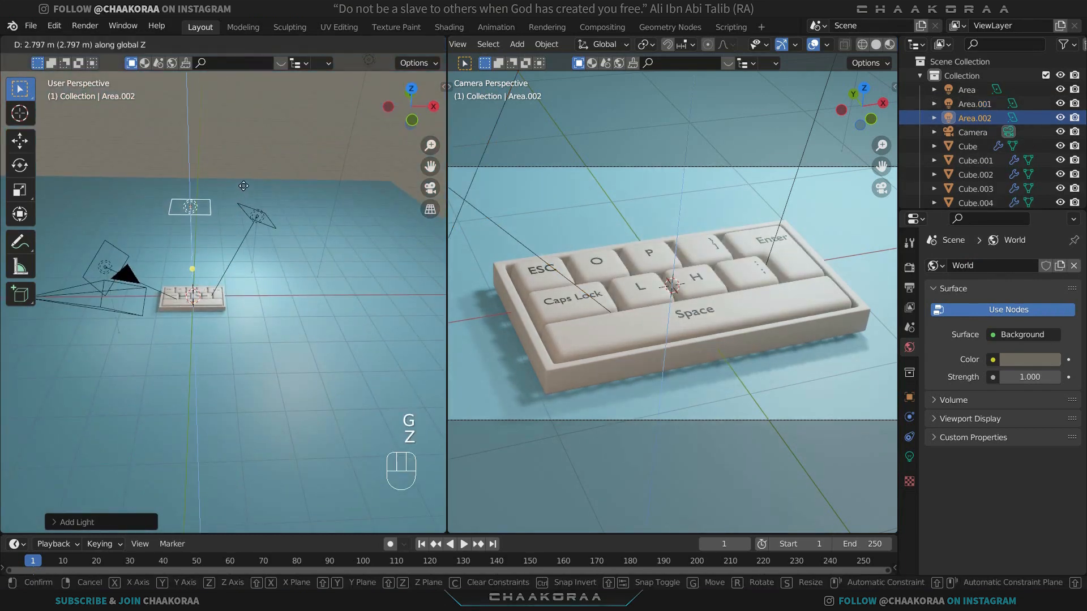
left_click(244, 188)
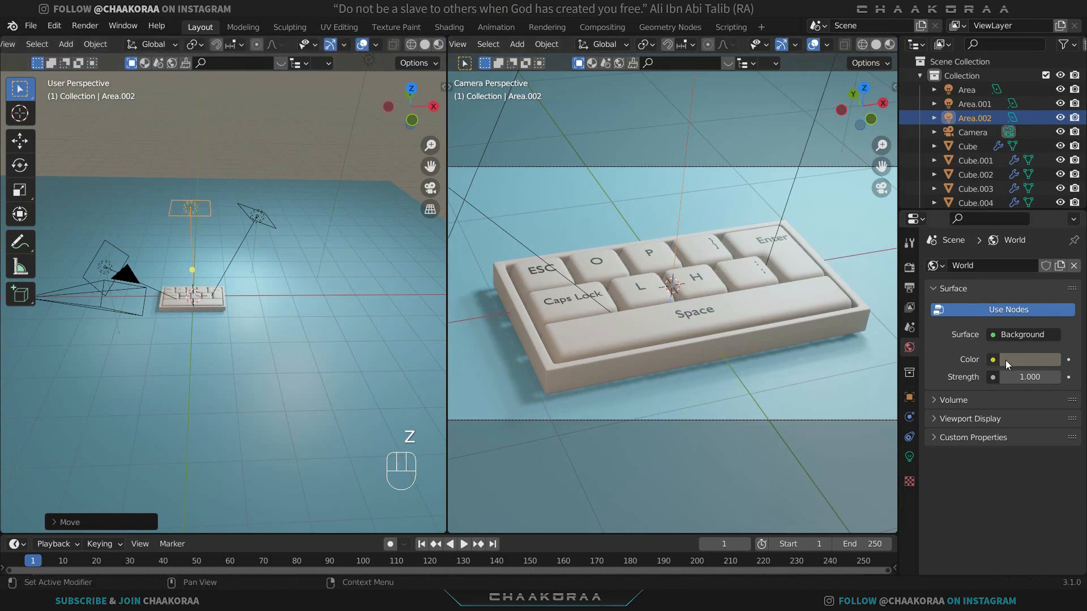
Step: Set the new Area.002 light's power to 50 W
left_click(909, 456)
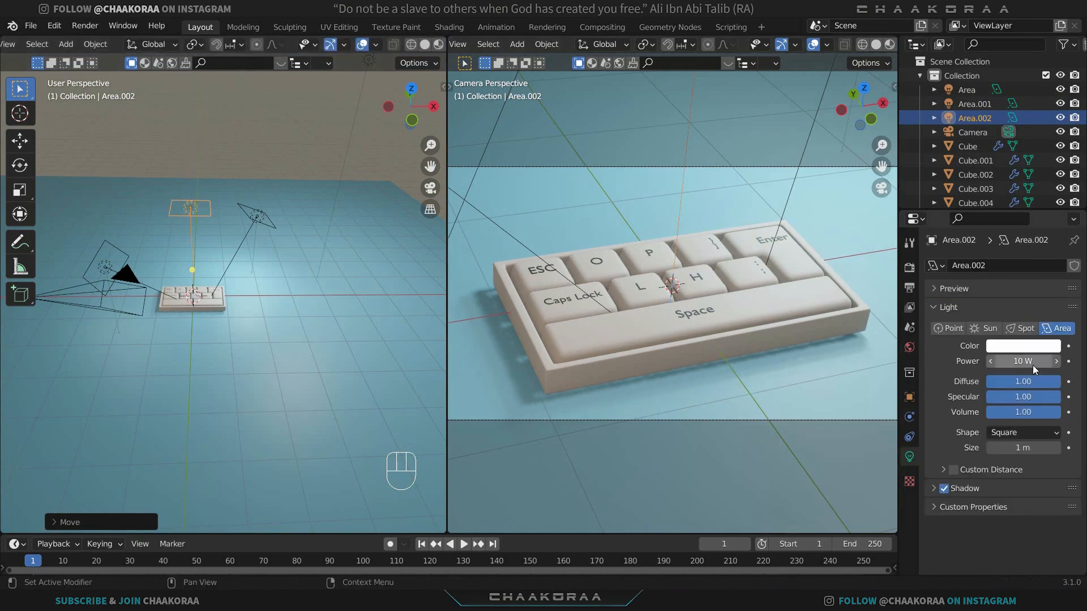
left_click(1033, 365)
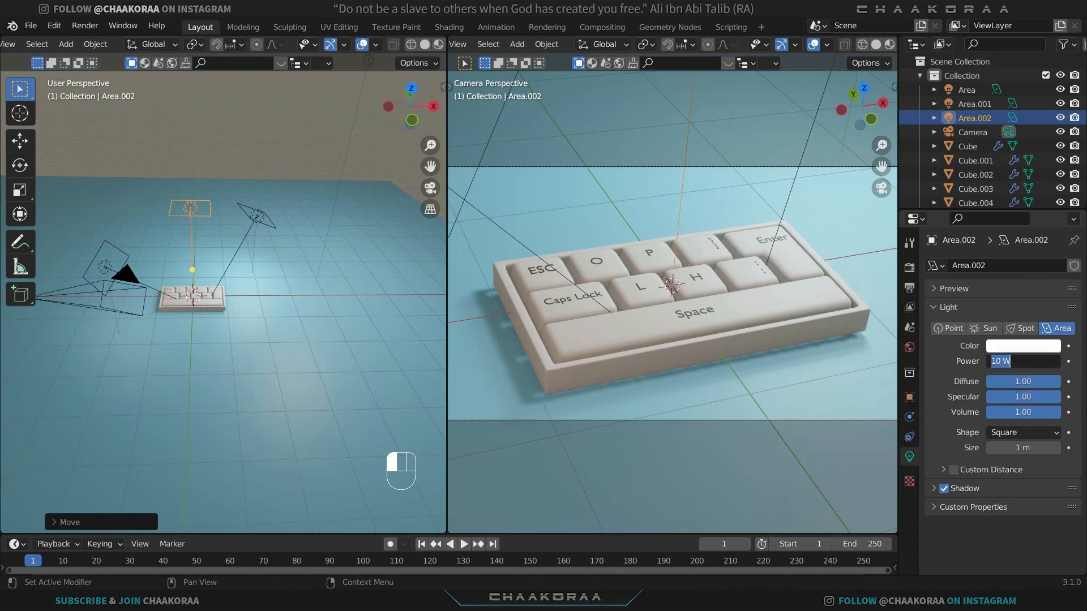
type("100")
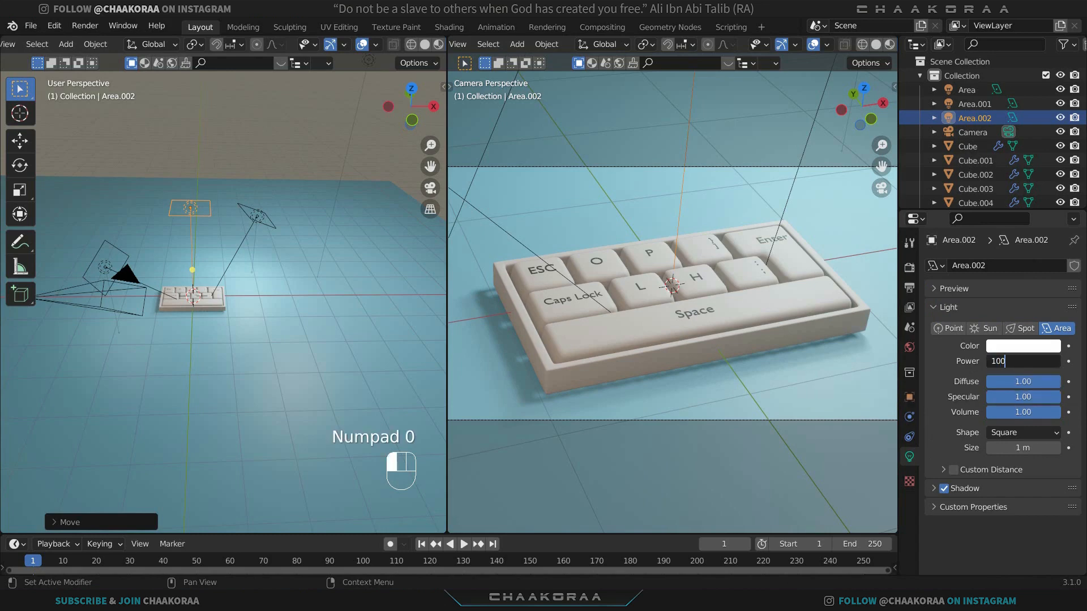
key("Return")
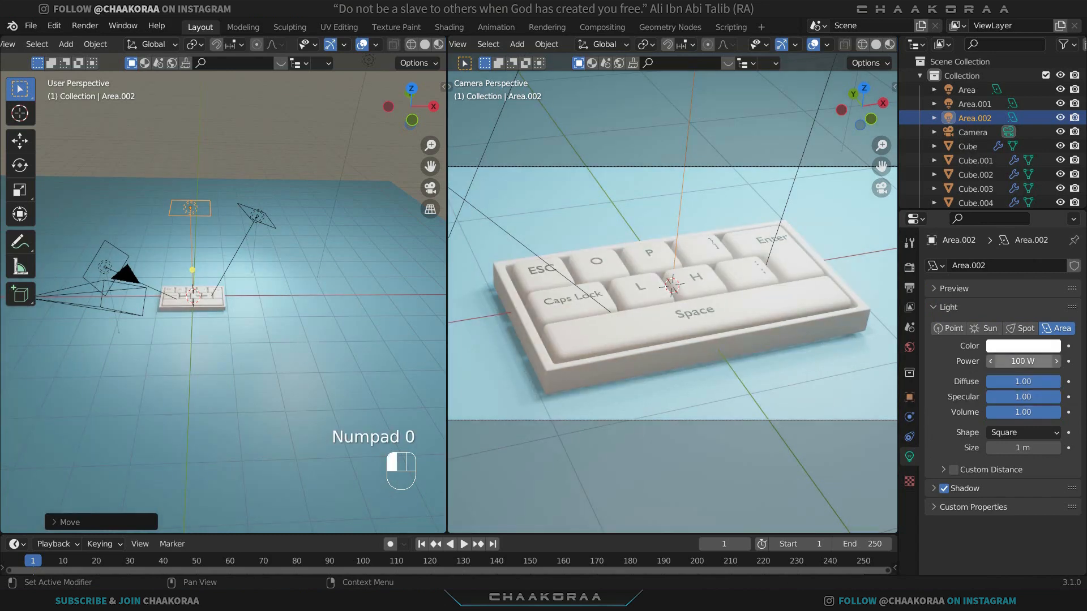
left_click(1025, 362)
type("50")
key("Return")
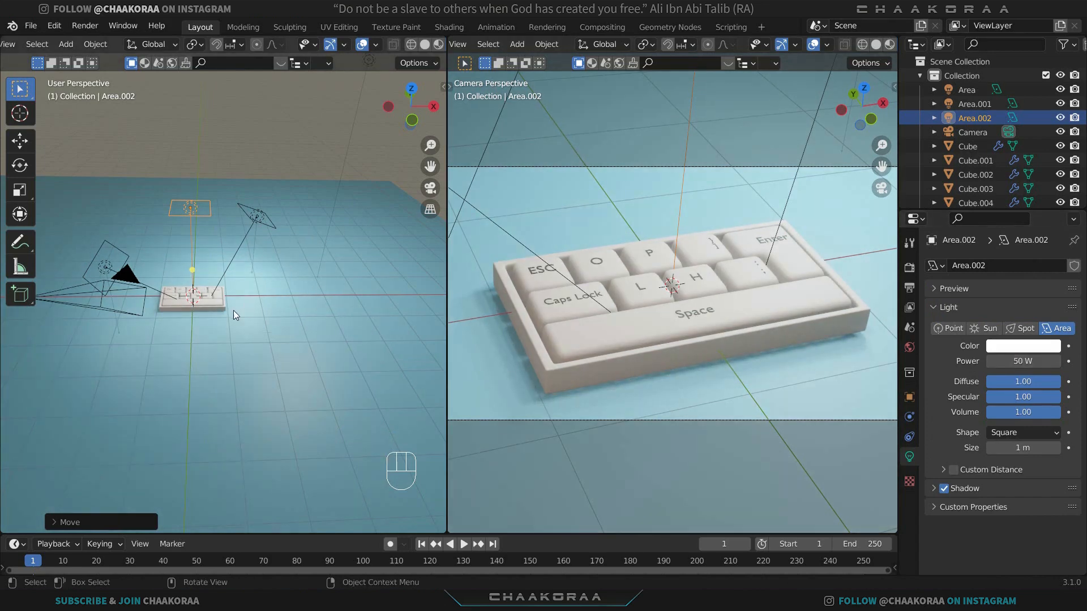
Step: Select the floor plane and nudge it slightly along Z
middle_click_drag(233, 328, 272, 227)
scroll(232, 294, "up", 6)
mouse_move(233, 294)
middle_mouse_down("shift")
mouse_move(264, 294)
mouse_move(244, 304)
middle_mouse_up("shift")
left_click(311, 260)
scroll(243, 304, "up", 4)
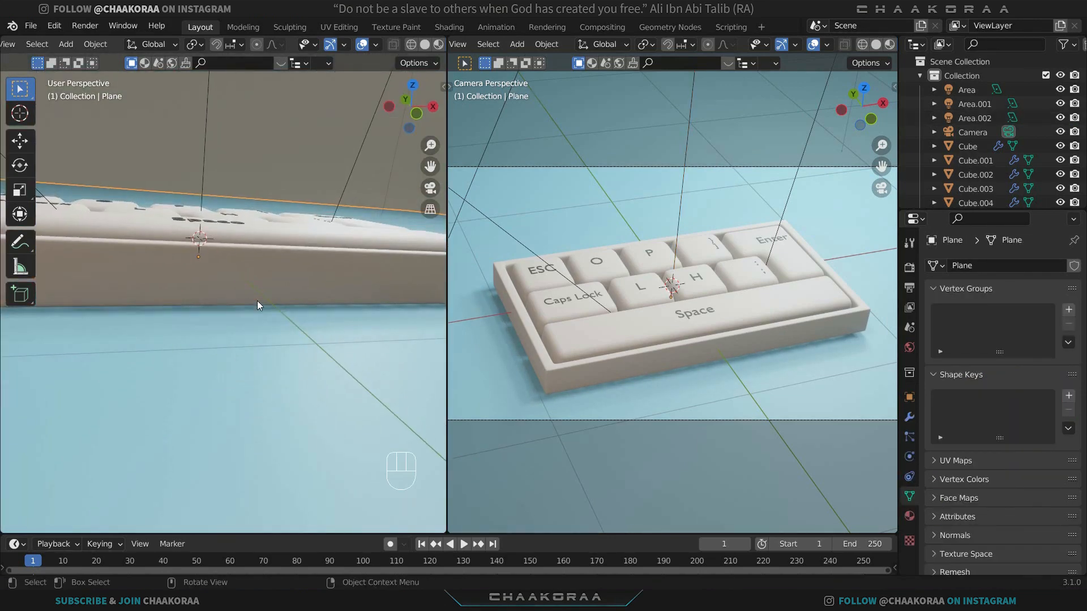
key("g")
key("z")
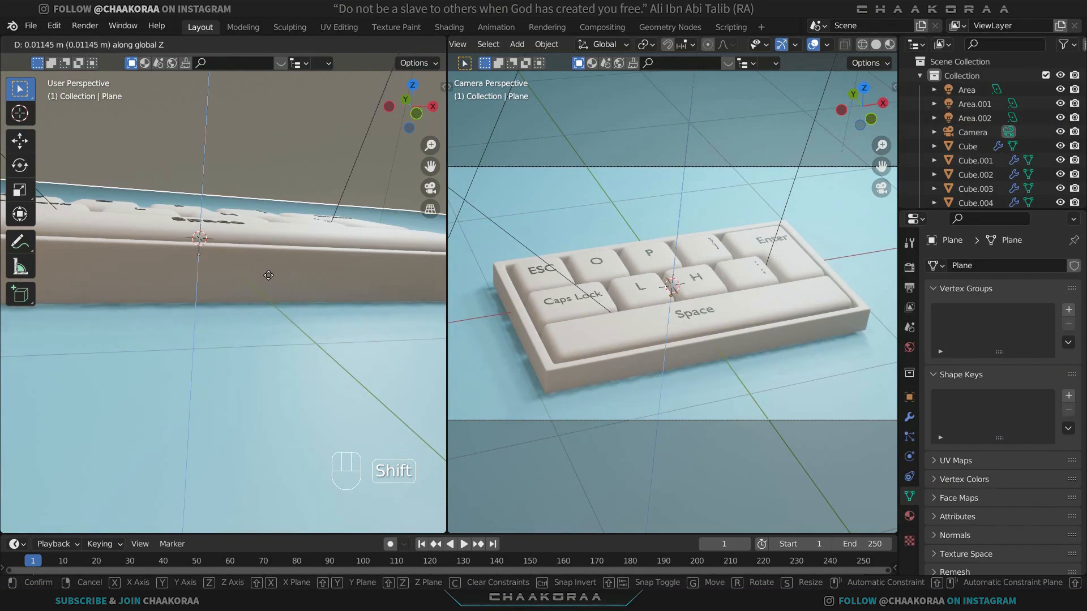
left_click(234, 286)
Step: Fine-tune the floor plane's Z height so it sits just under the keyboard
mouse_move(233, 287)
middle_mouse_down("shift")
mouse_move(264, 255)
mouse_move(222, 362)
mouse_move(218, 244)
mouse_move(221, 301)
middle_mouse_up("shift")
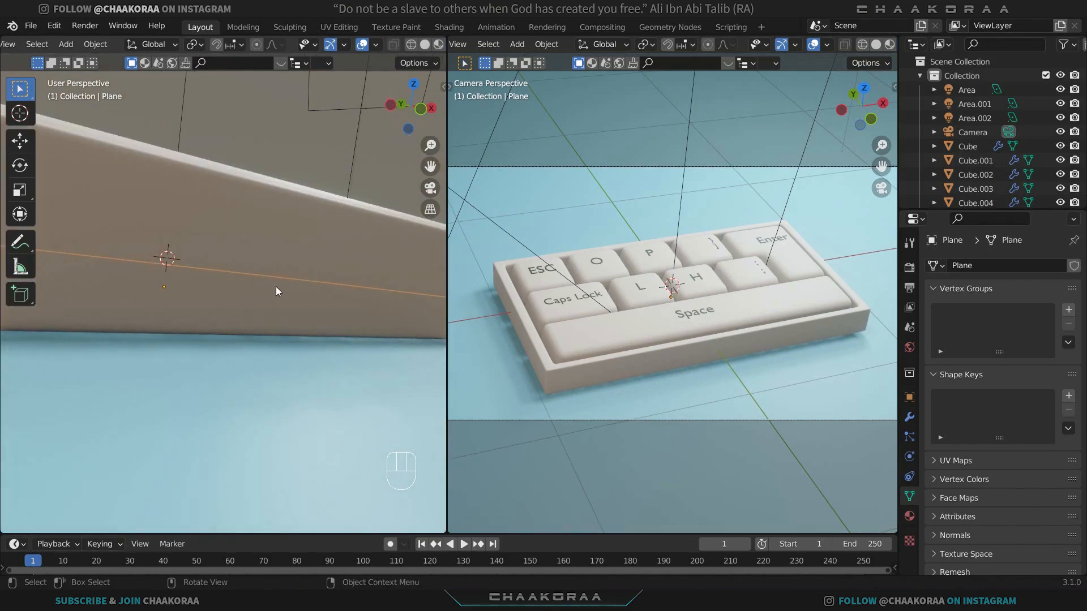
key("g")
key("z")
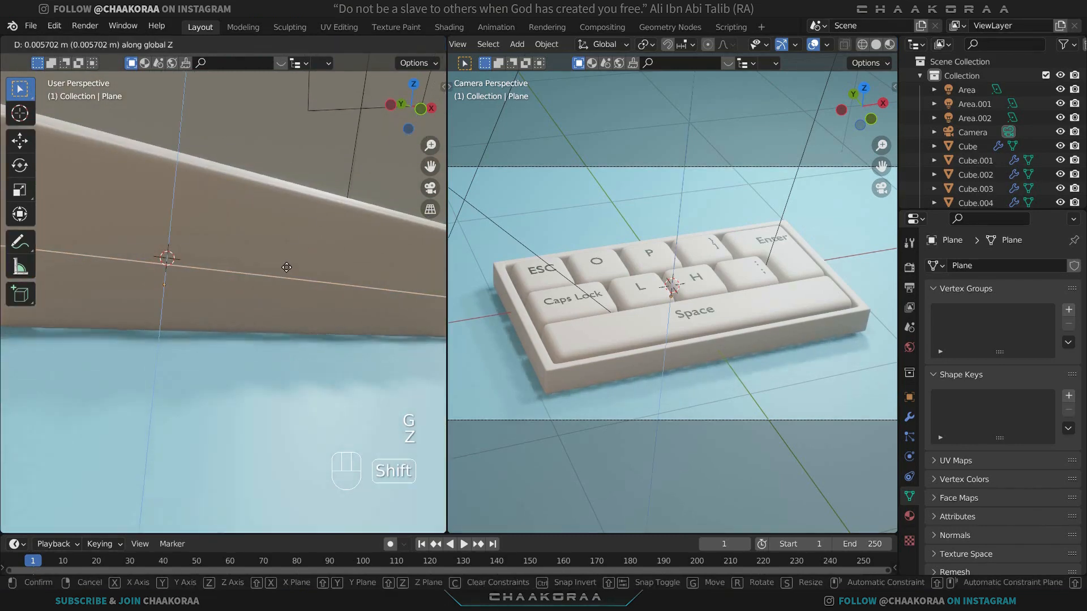
left_click(281, 276)
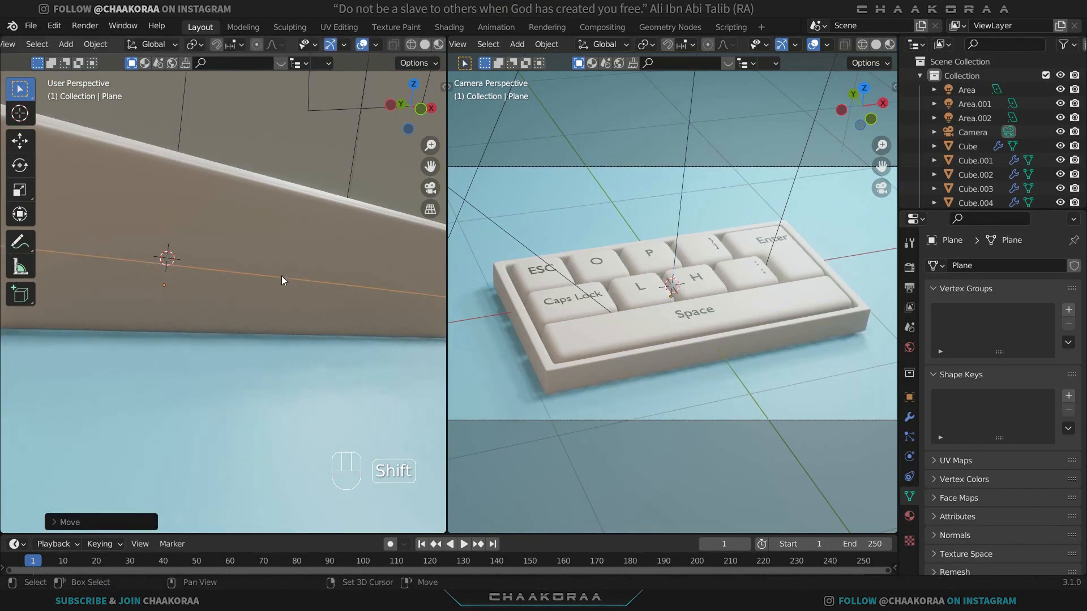
scroll(285, 281, "down", 3)
middle_click_drag(286, 279, 250, 319)
scroll(280, 207, "down", 2)
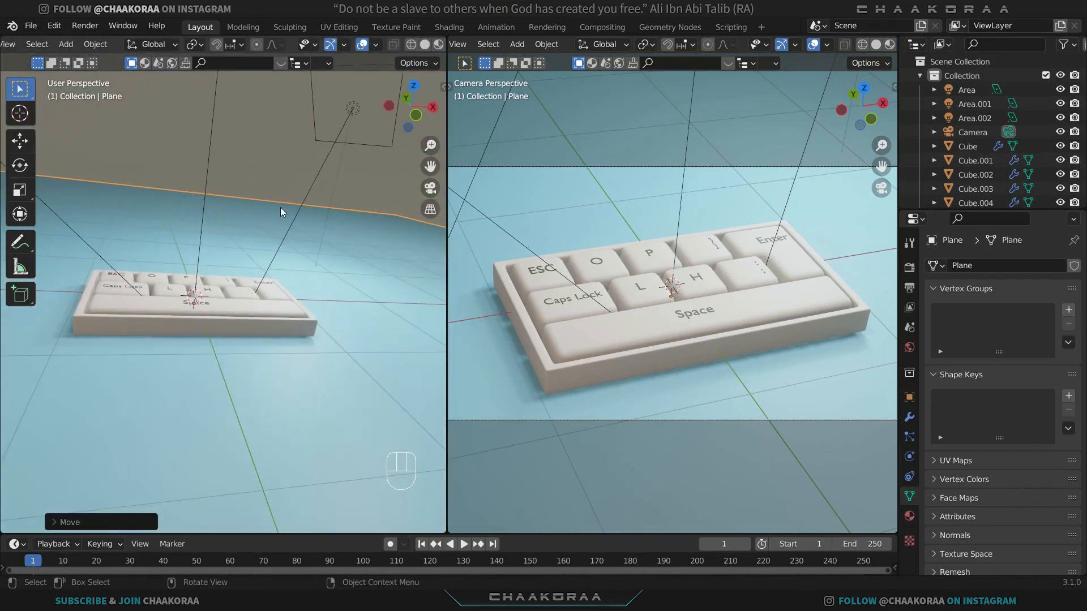
middle_click_drag(257, 244, 266, 297)
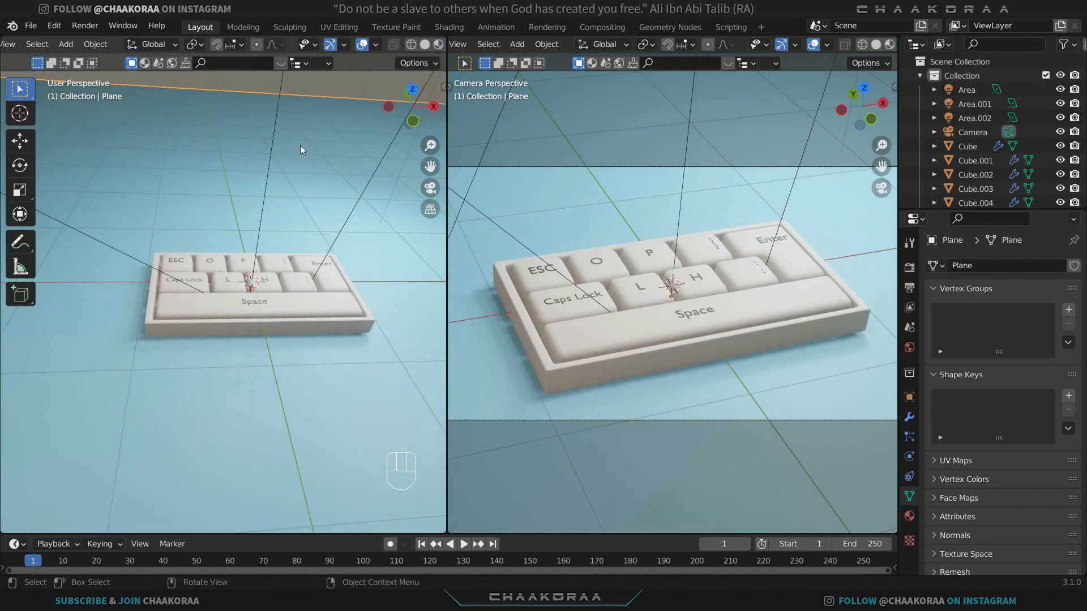
Step: In the Shading workspace, change the Floor material's Base Color to saturated sky blue (HSV 0.589, 0.854, 0.800)
left_click(451, 25)
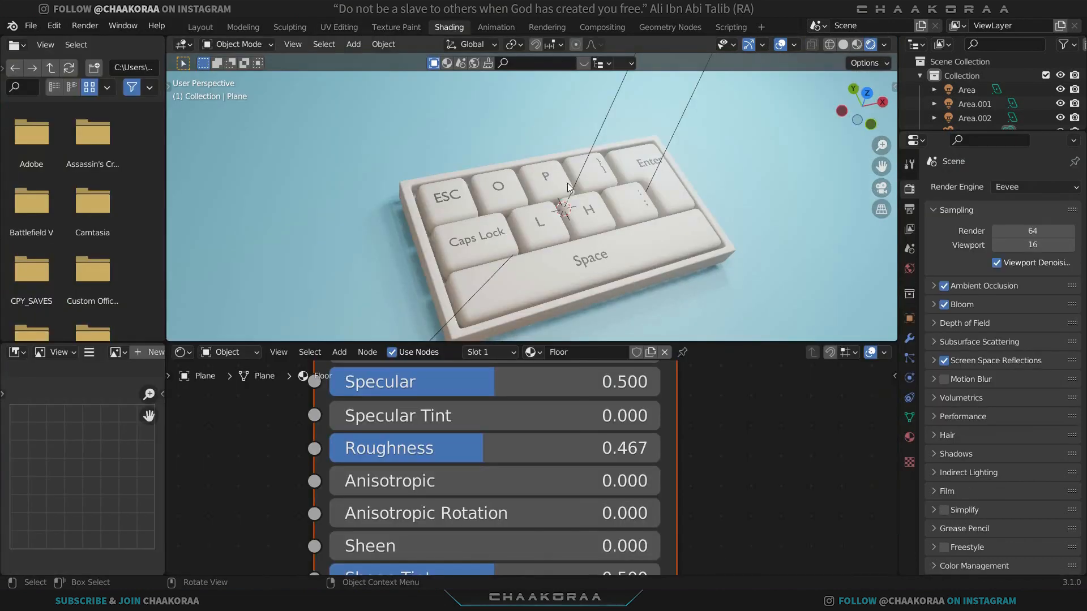
scroll(619, 430, "down", 4)
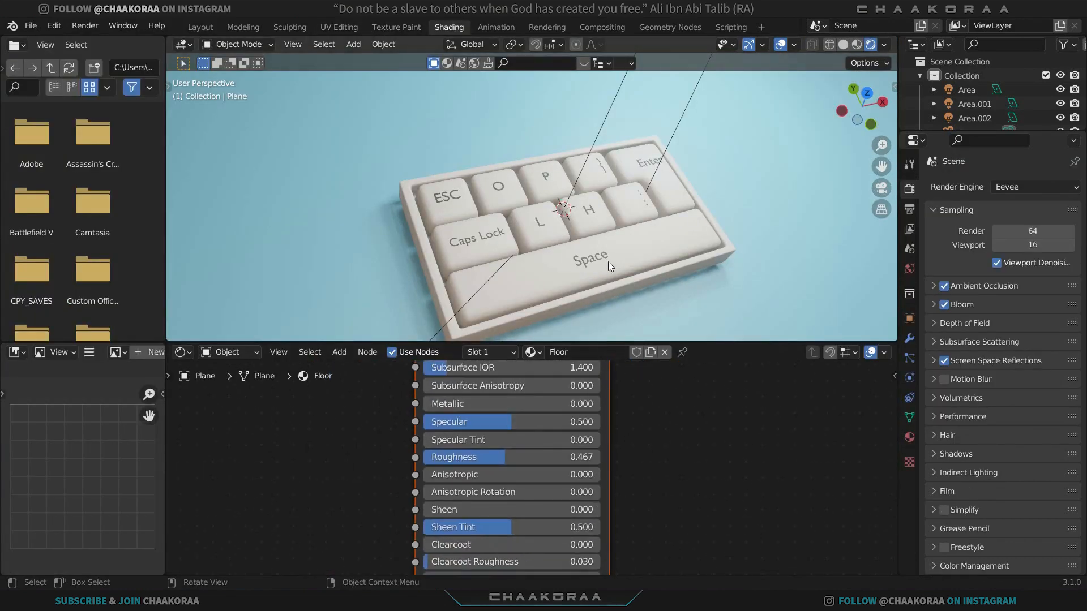
middle_click_drag(608, 262, 623, 199)
middle_click_drag(644, 420, 657, 558)
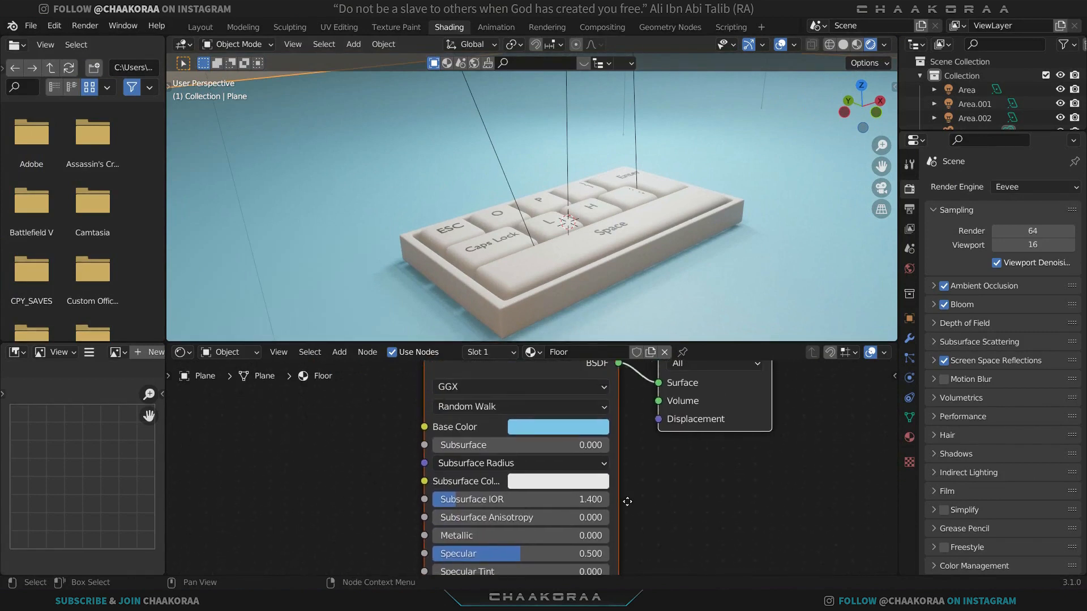
left_click(589, 433)
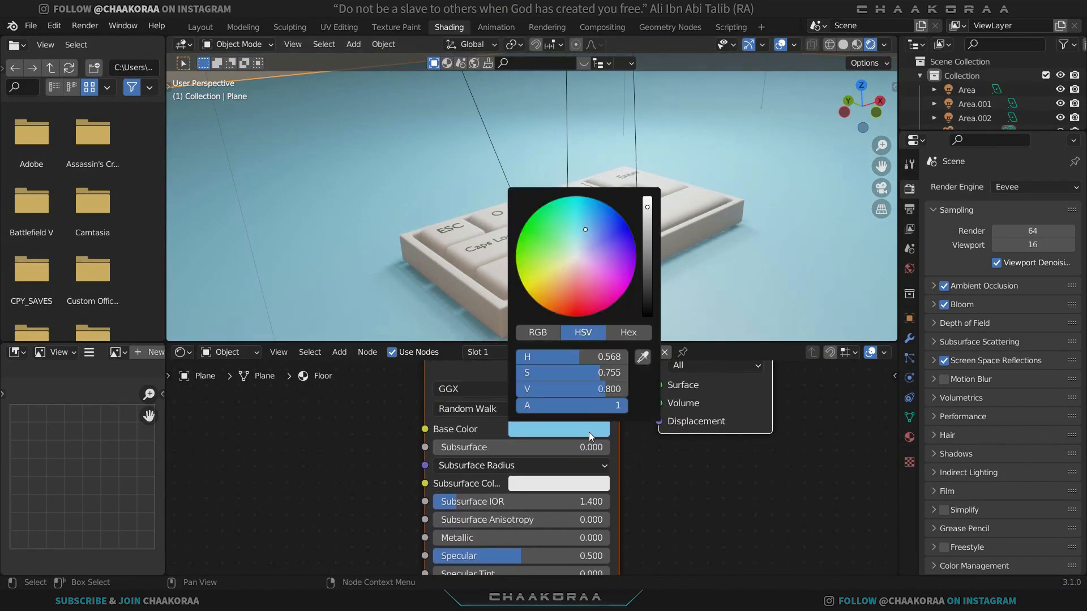
left_click_drag(588, 227, 589, 227)
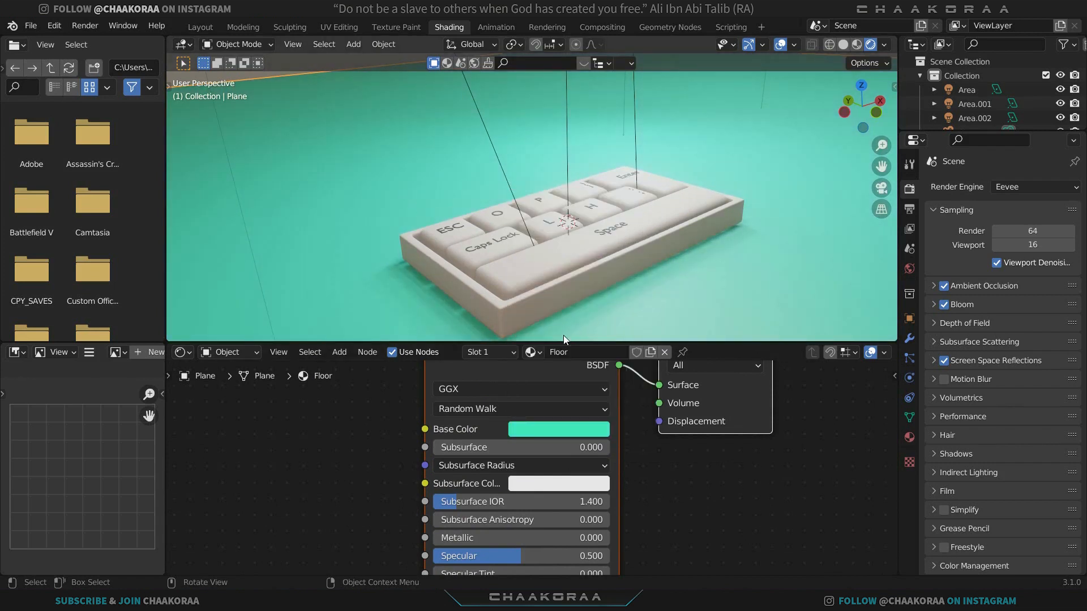
left_click(586, 429)
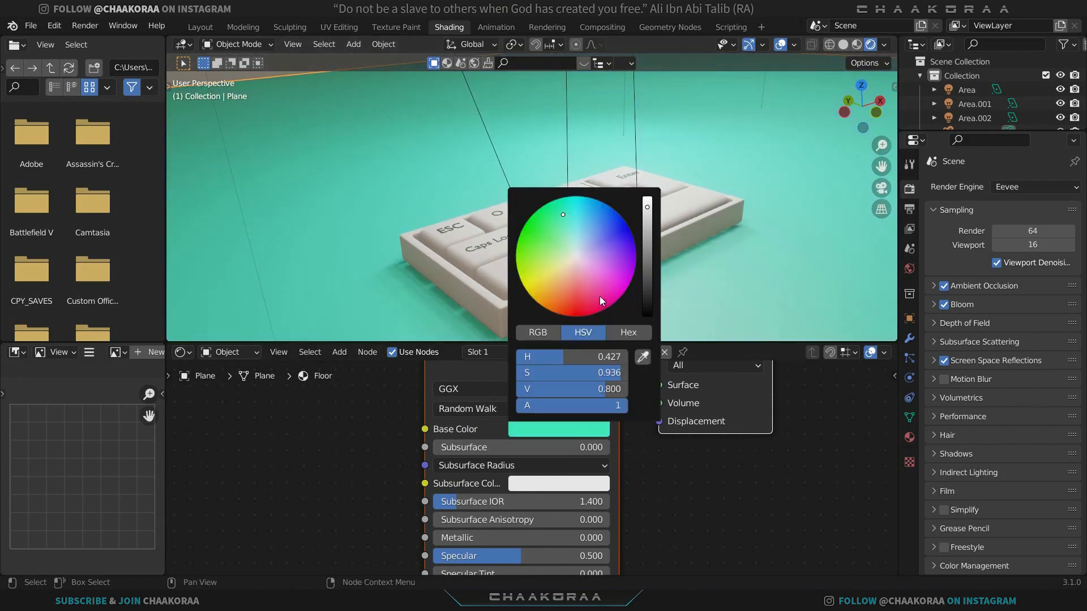
left_click(589, 227)
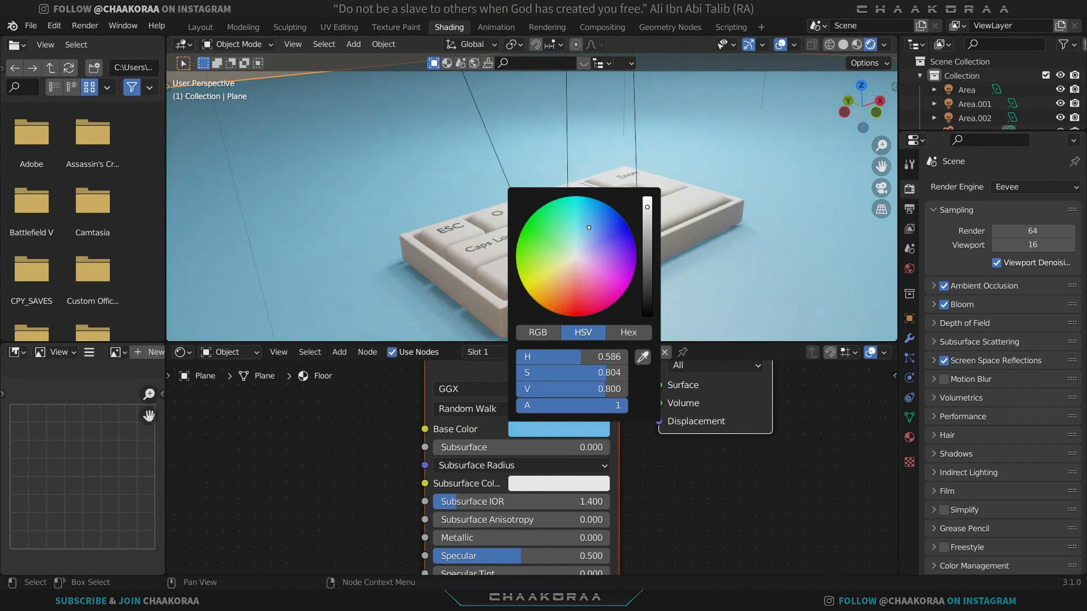
left_click_drag(588, 227, 590, 227)
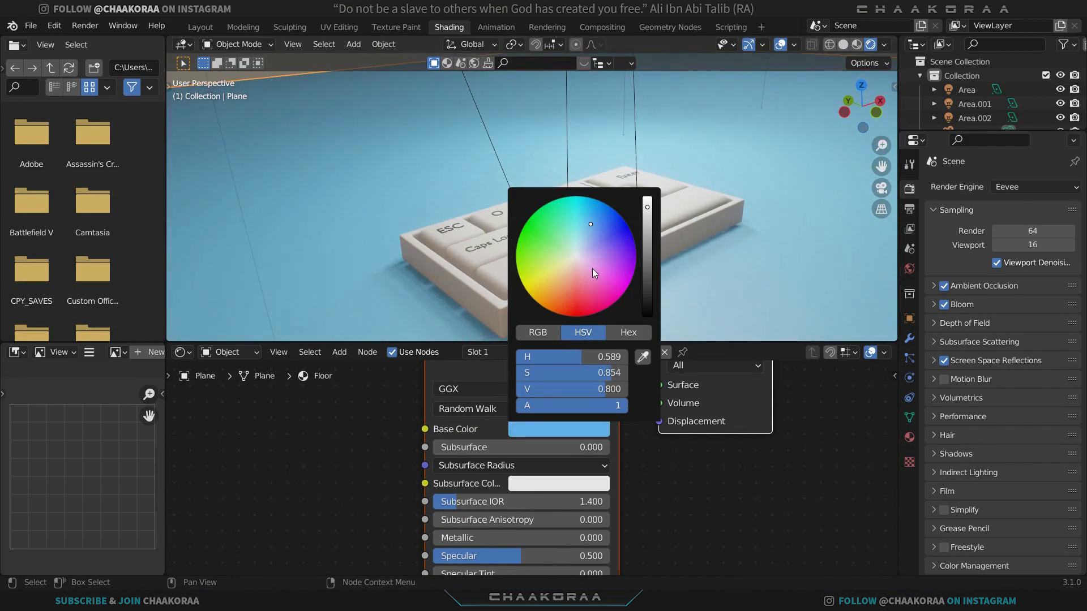
left_click(468, 291)
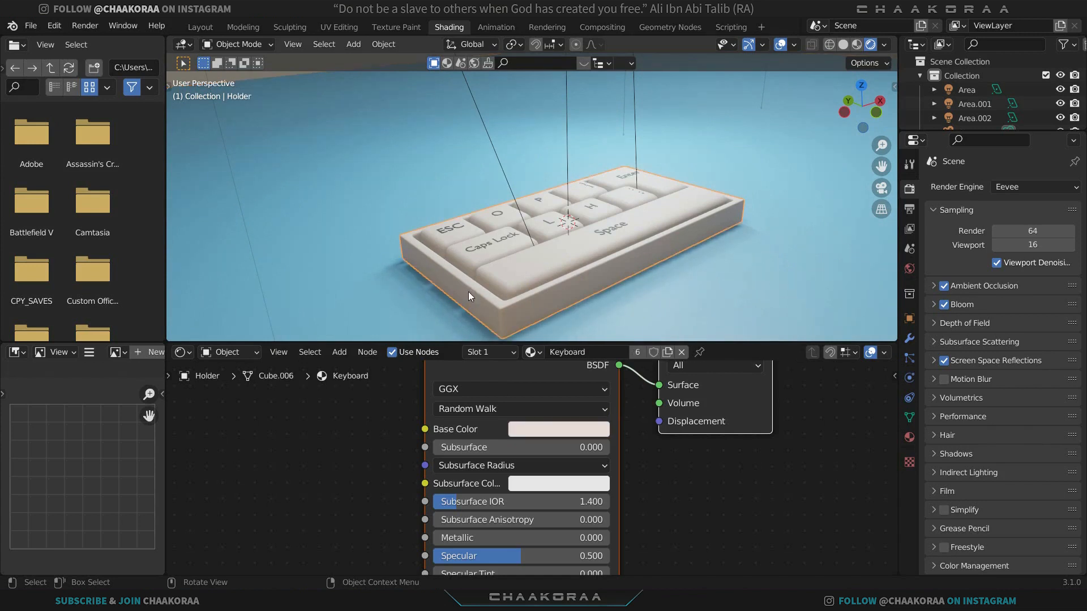
Step: Warm the Keyboard material's Base Color to peach-cream (HSV 0.044, 0.371, 0.800) and return to Layout
left_click(579, 429)
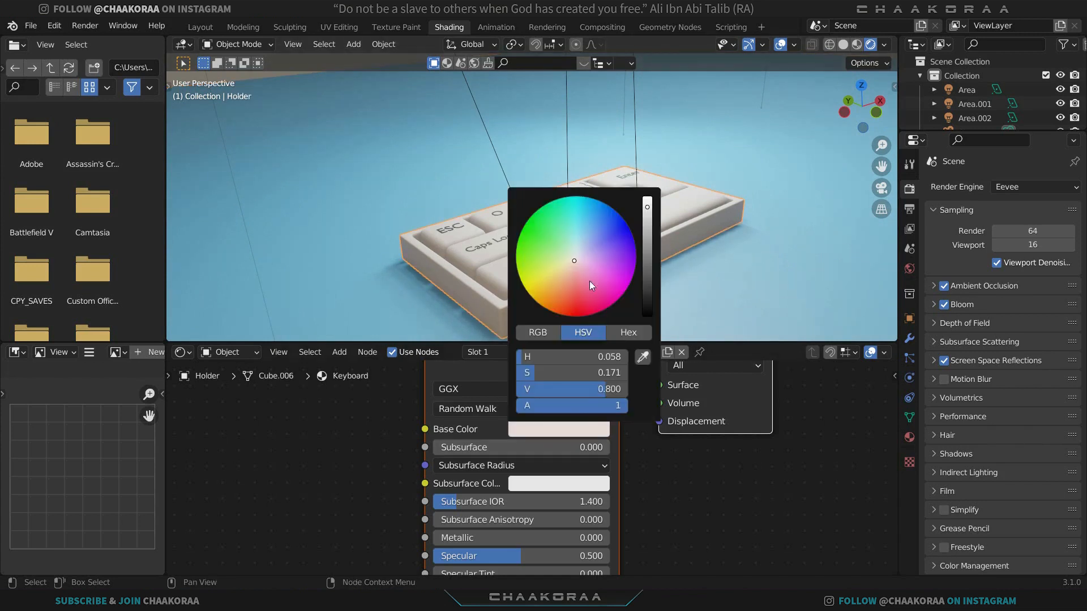
left_click_drag(575, 261, 569, 263)
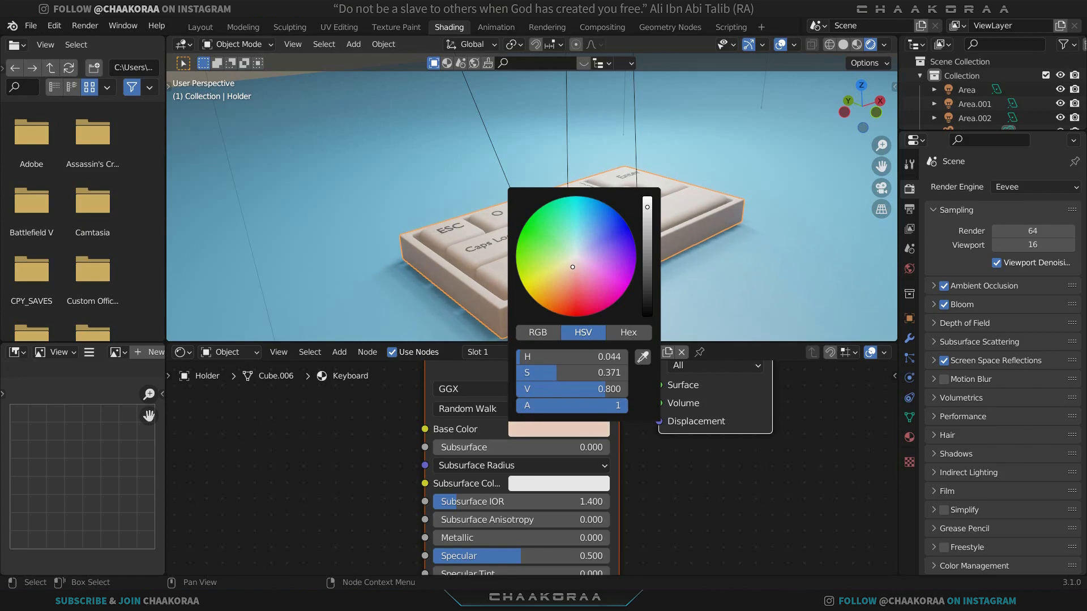
left_click(192, 25)
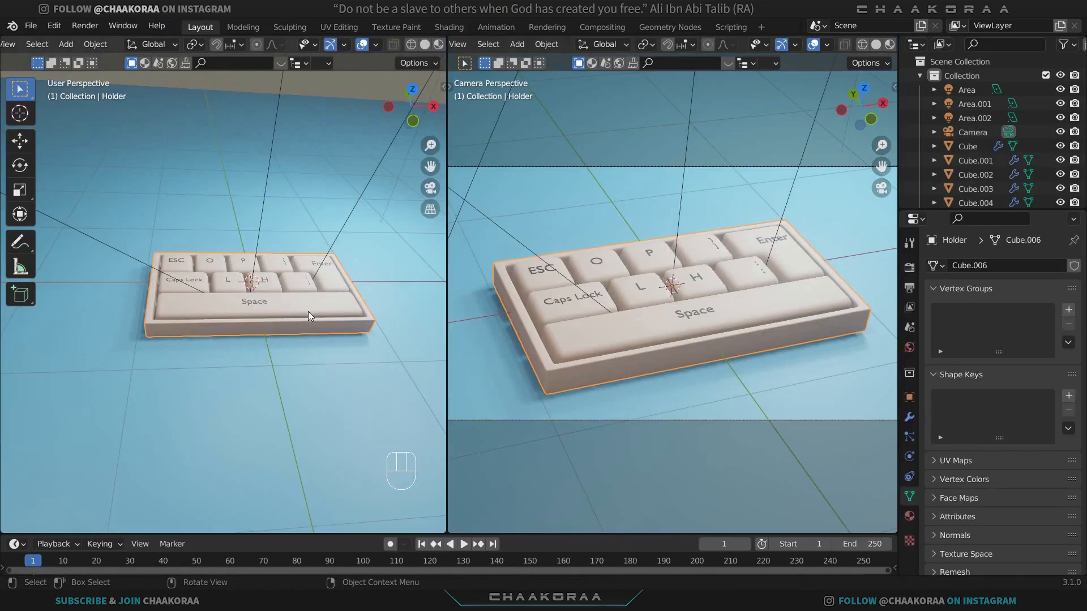
Step: In front view, move the first area light higher and to the right
scroll(308, 311, "down", 5)
left_click(331, 186)
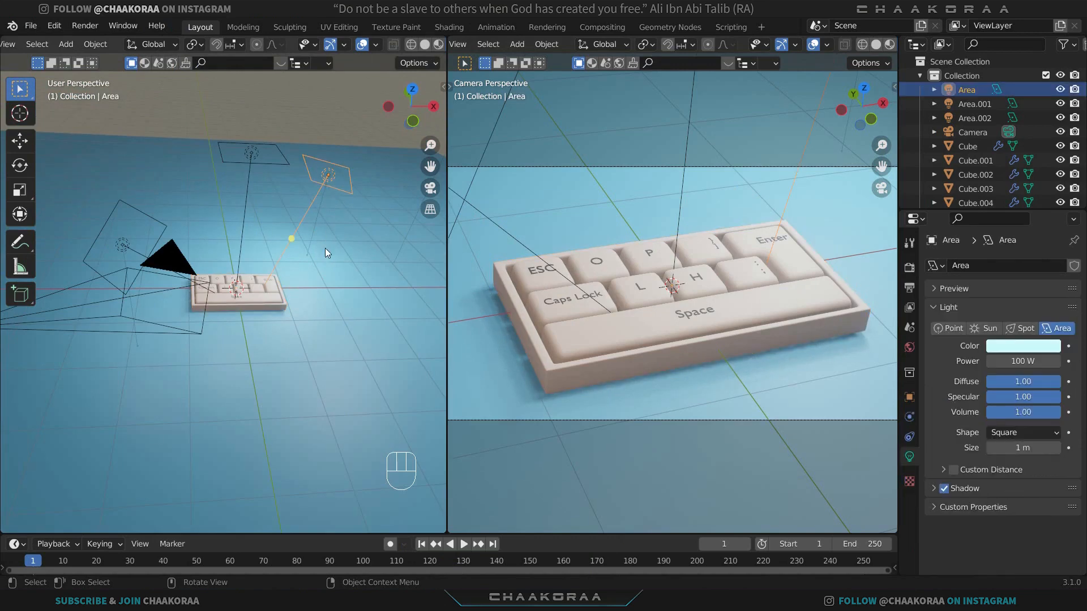
key("g")
key("KP_1")
key("g")
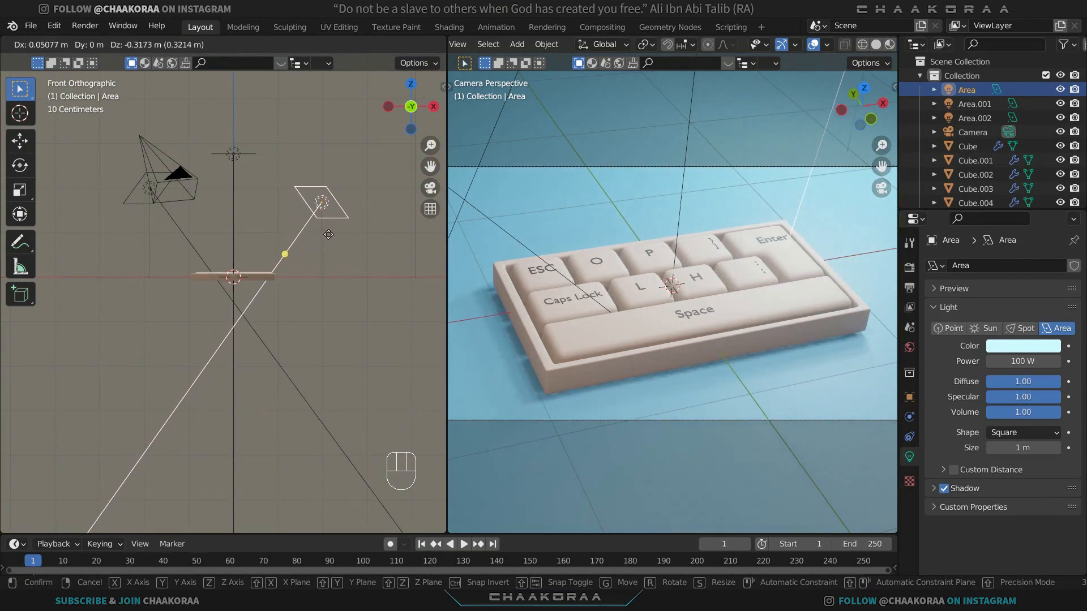
left_click(325, 238)
Step: Enlarge the Area.002 light and raise it along Z
left_click(243, 156)
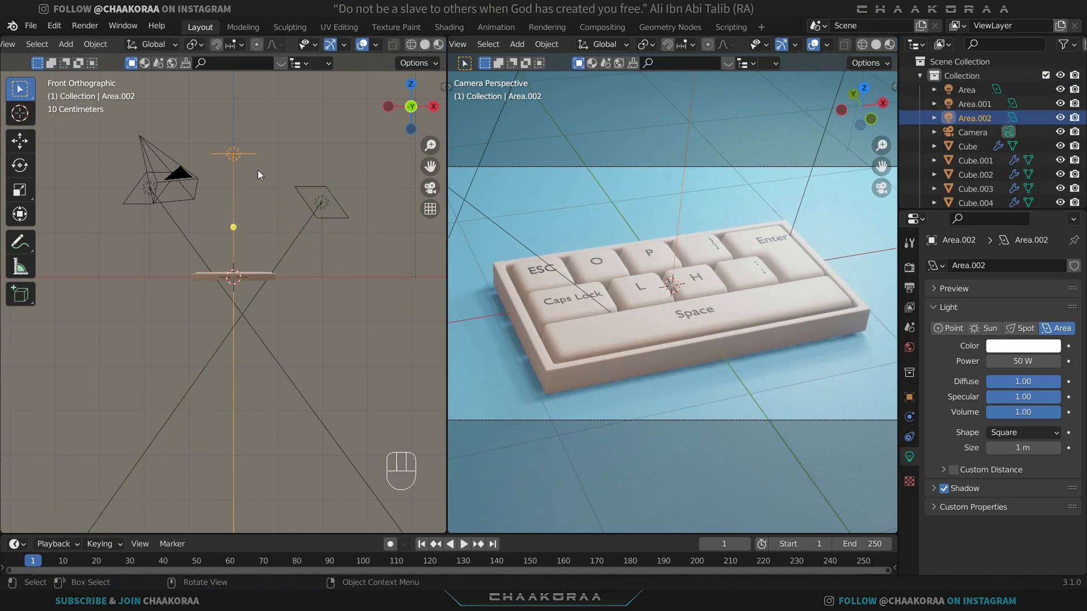
key("s")
left_click(330, 178)
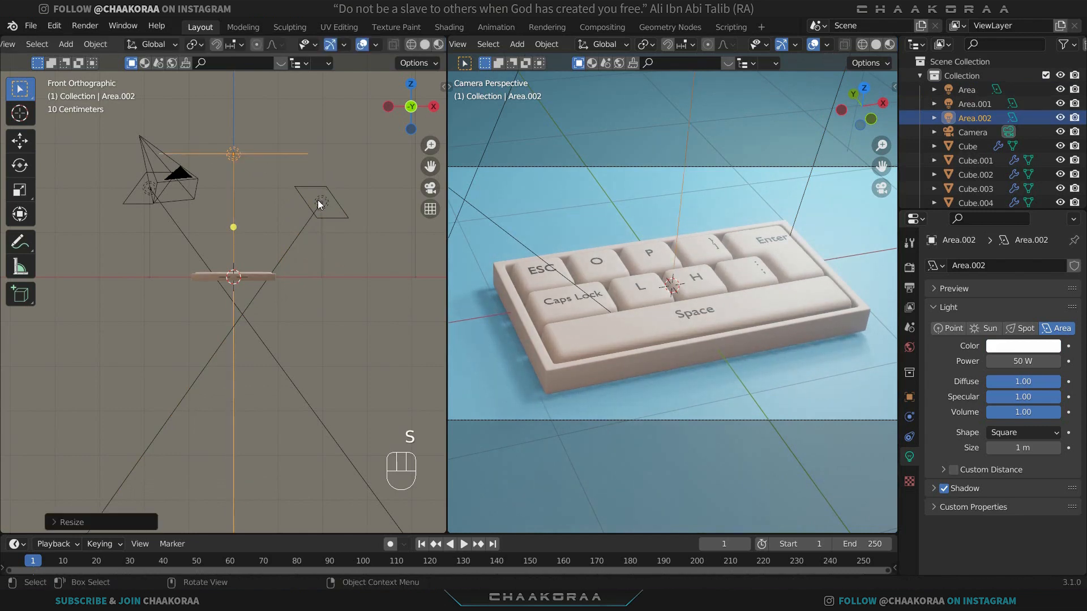
key("g")
key("z")
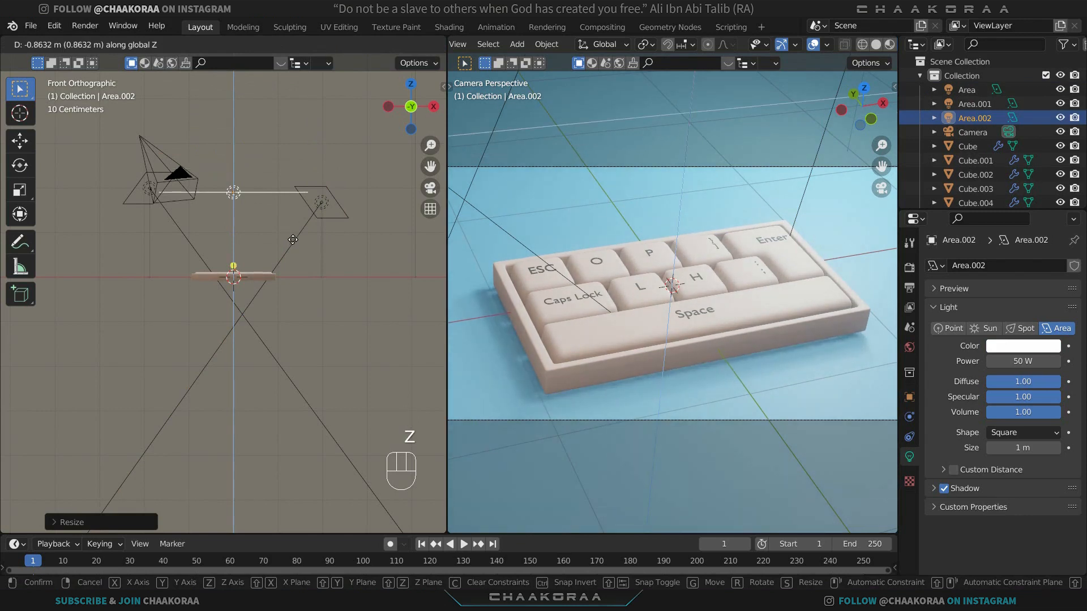
left_click(297, 222)
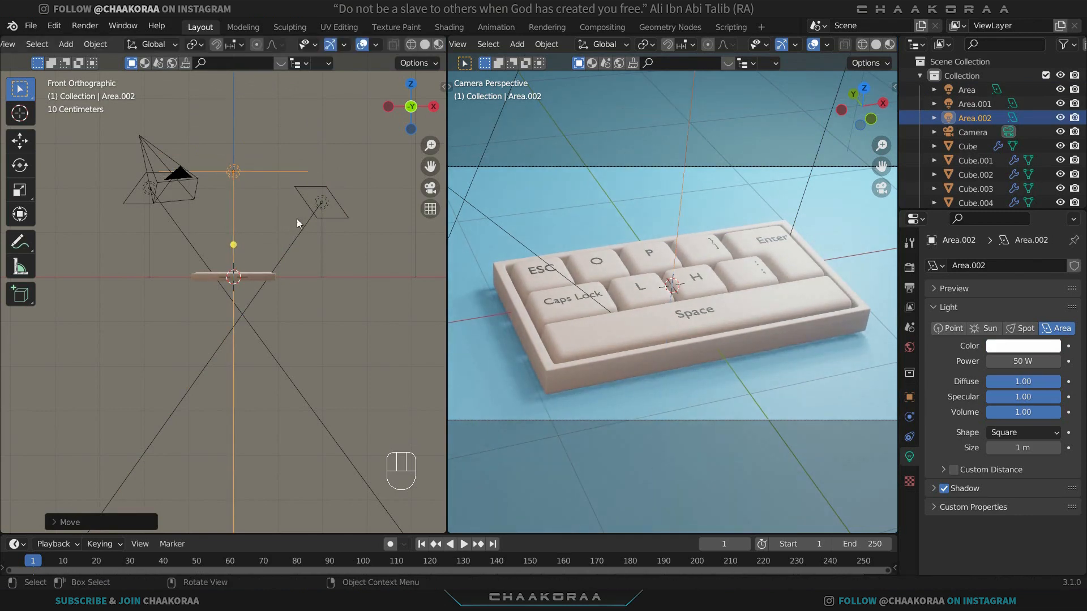
Step: Reposition the Area.001 light above the keyboard
left_click(142, 203)
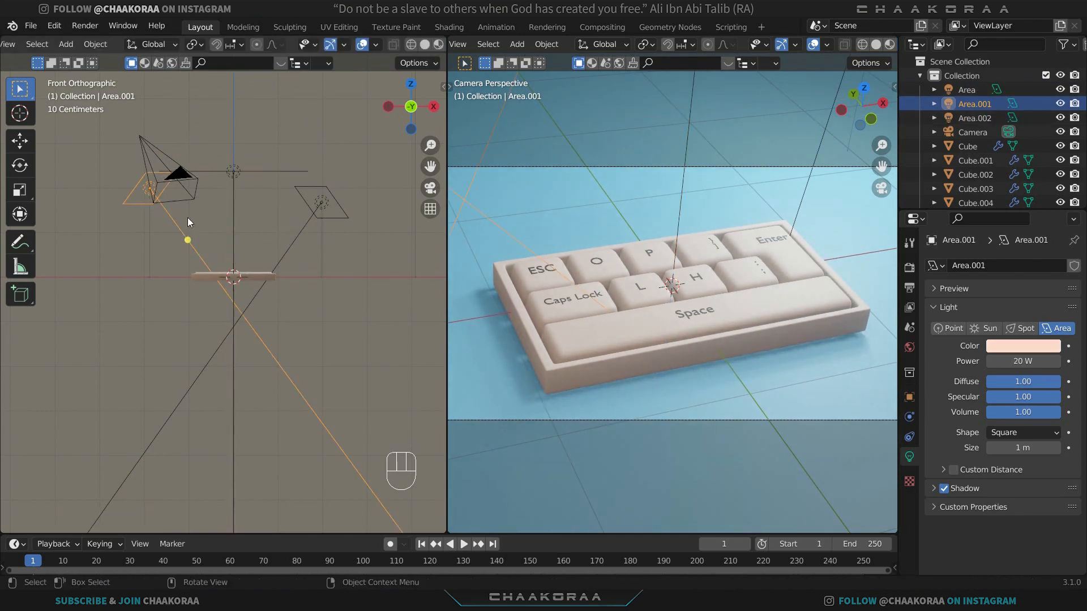
key("g")
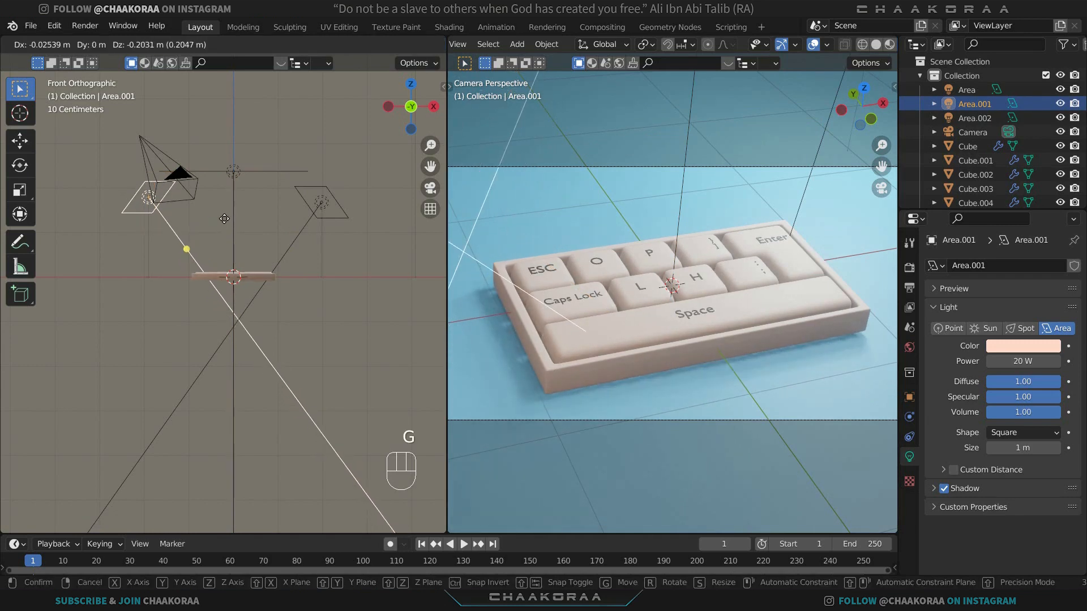
left_click(224, 222)
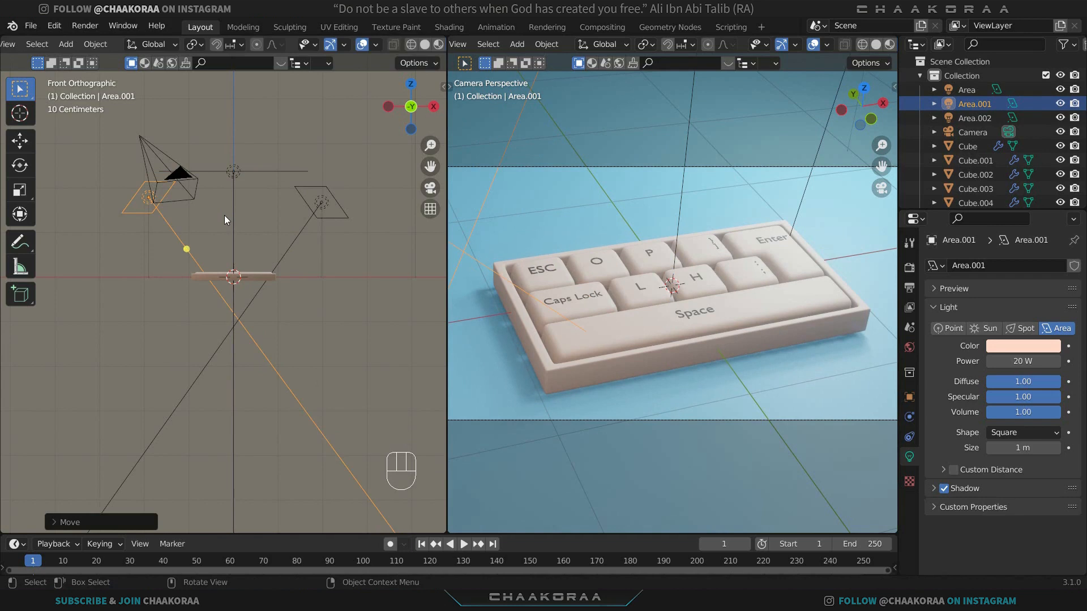
left_click(909, 268)
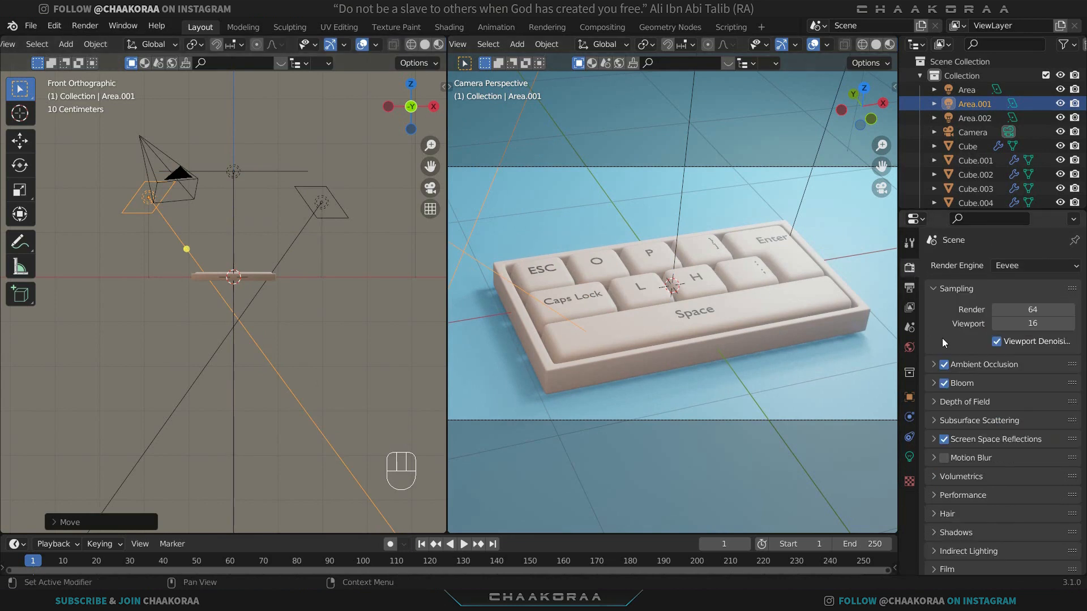
Step: Under Color Management, set the Look to Medium High Contrast after briefly trying Very High Contrast
scroll(961, 430, "down", 3)
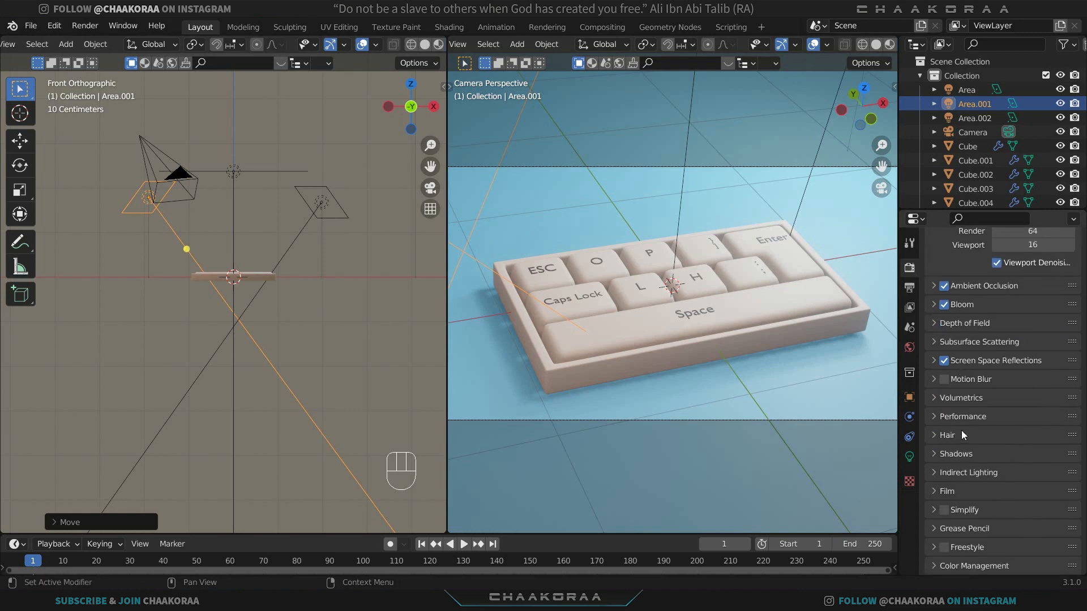
left_click(934, 566)
scroll(980, 531, "down", 5)
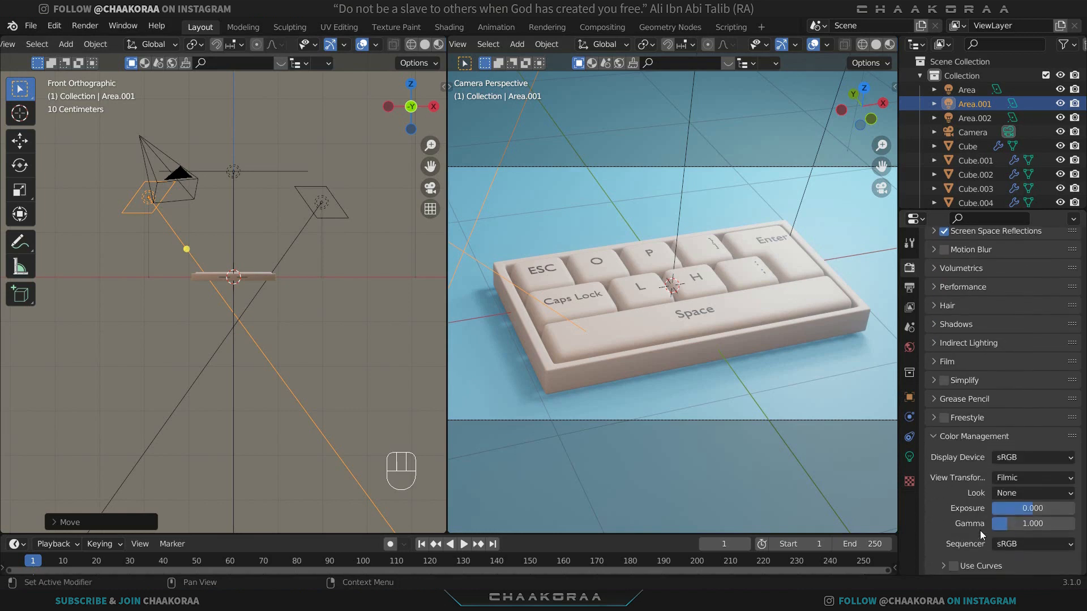
left_click(999, 494)
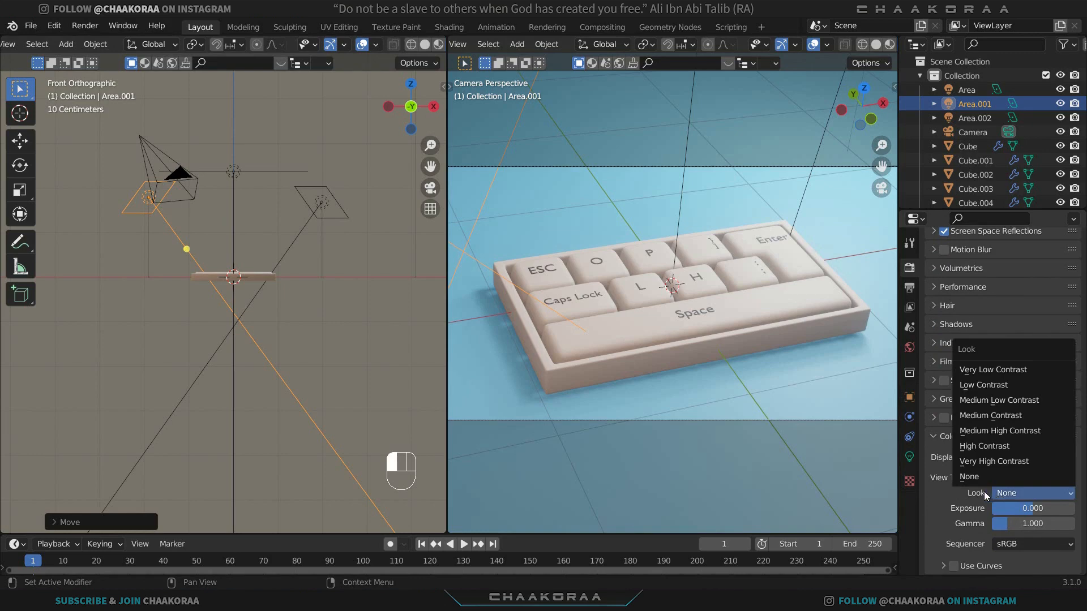
left_click(987, 431)
left_click(1016, 492)
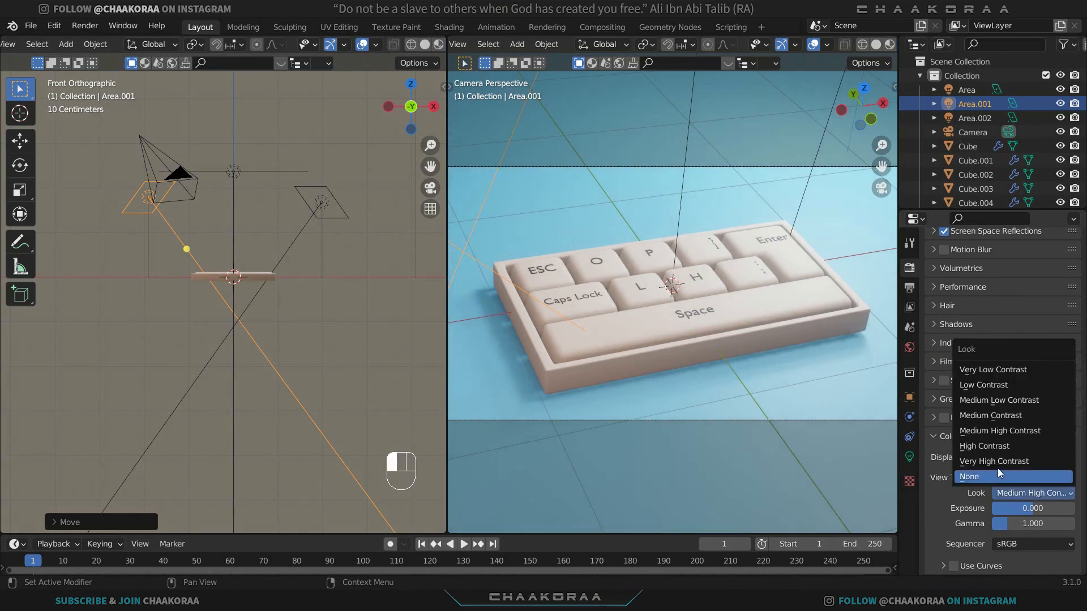
left_click(997, 465)
left_click(997, 494)
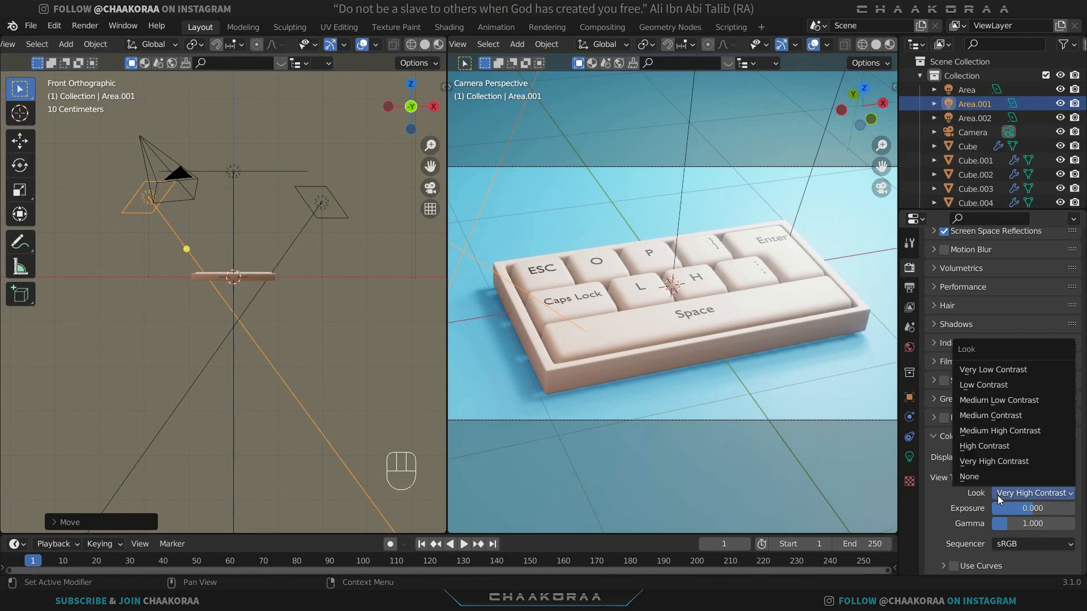
left_click(987, 433)
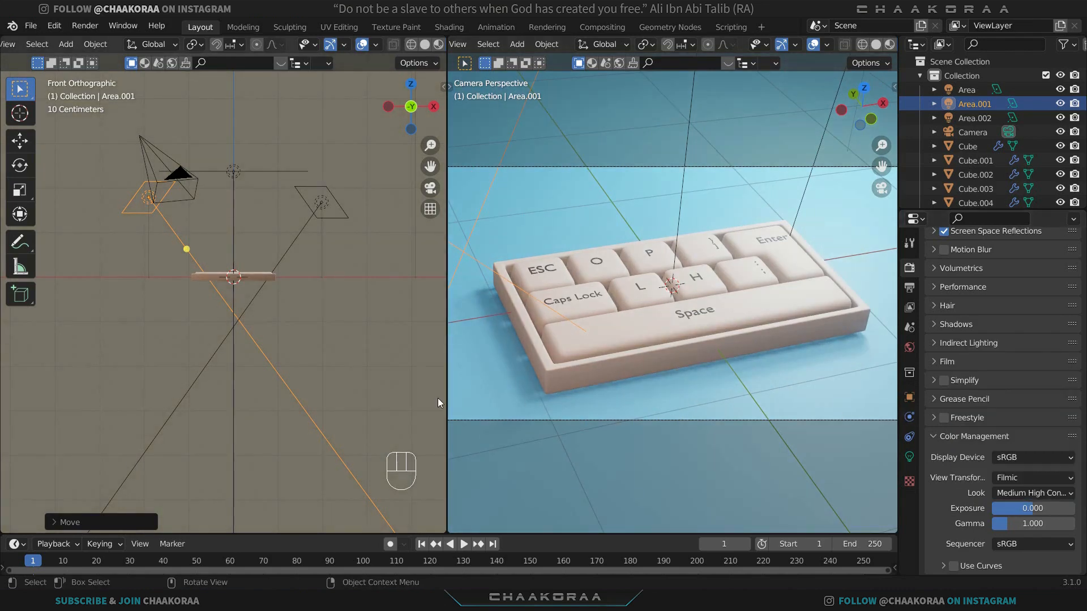